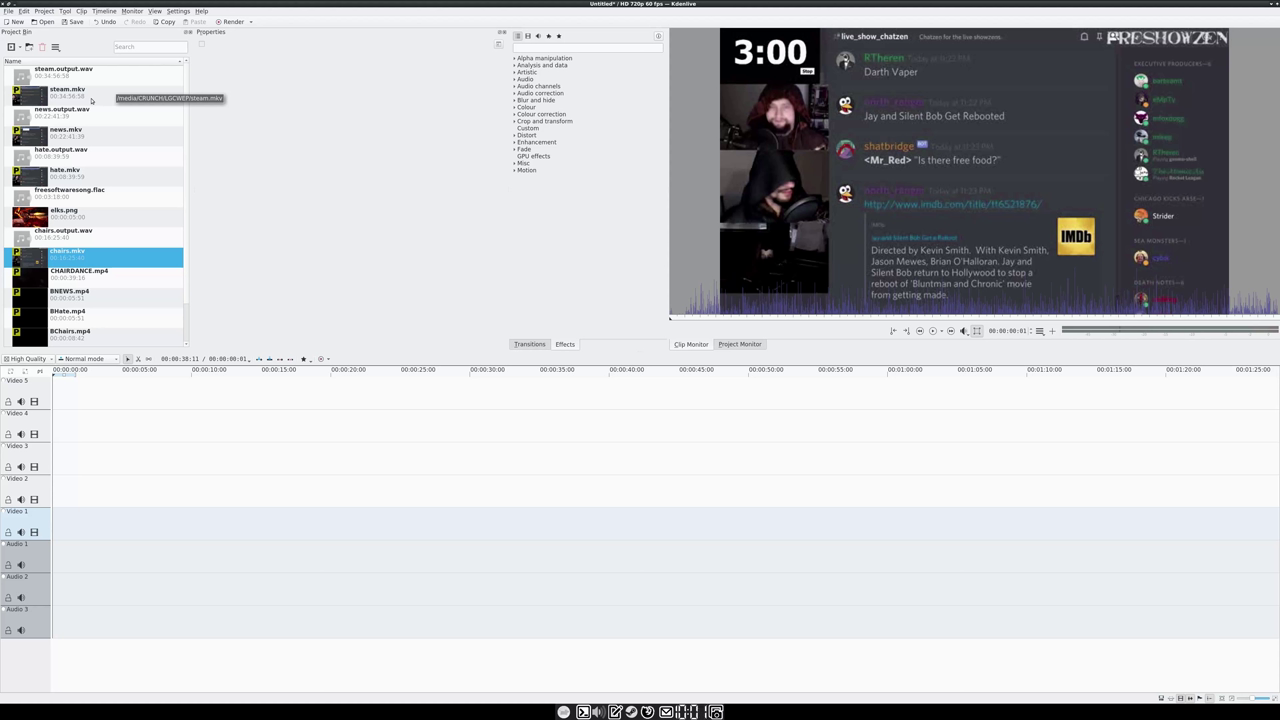
# - Preview the steam, news, hate and chairs videos, steam.output.wav, and the BChairs, BHate and BNEWS clips from the project bin
pyautogui.click(91, 99)
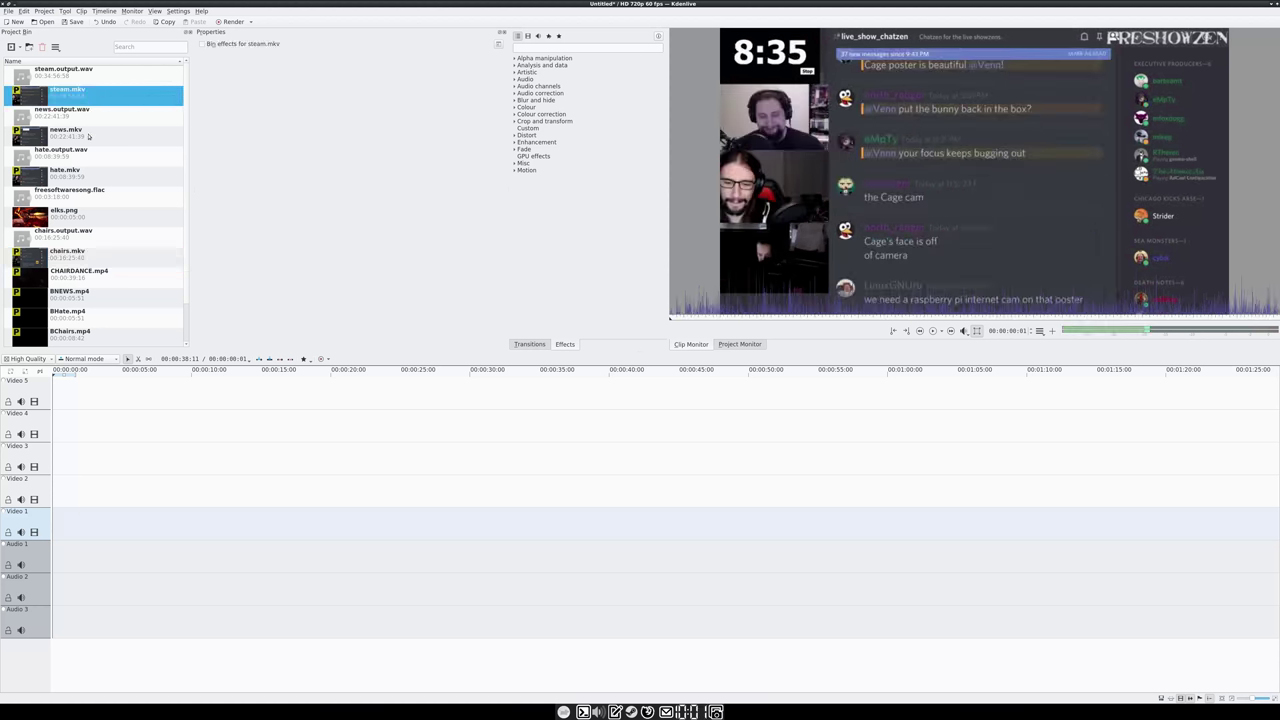
pyautogui.click(88, 136)
pyautogui.click(91, 176)
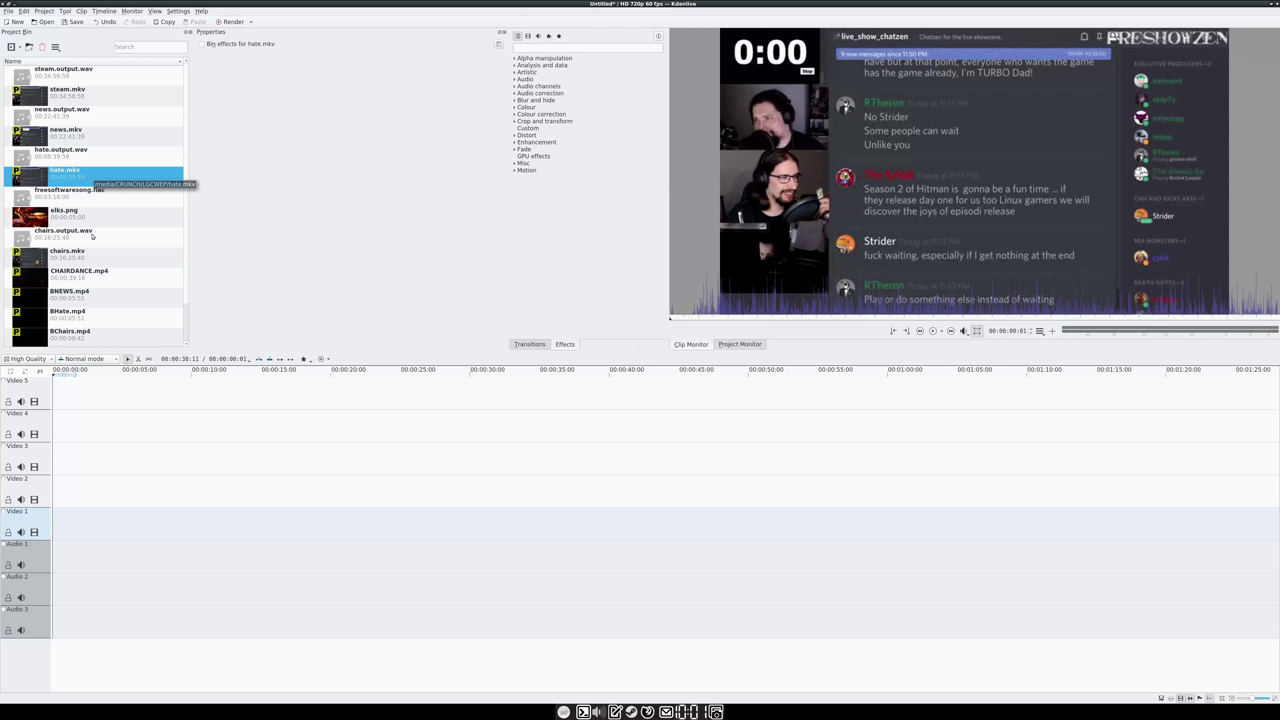
pyautogui.click(90, 257)
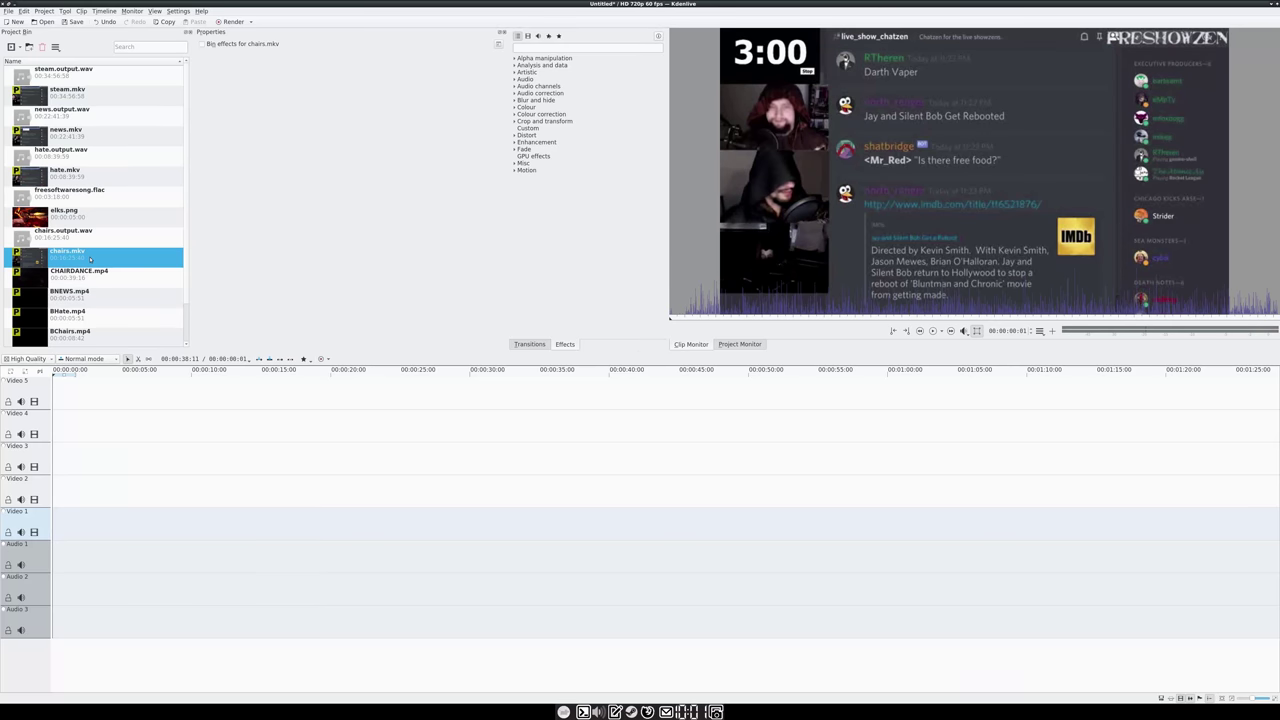
pyautogui.click(86, 74)
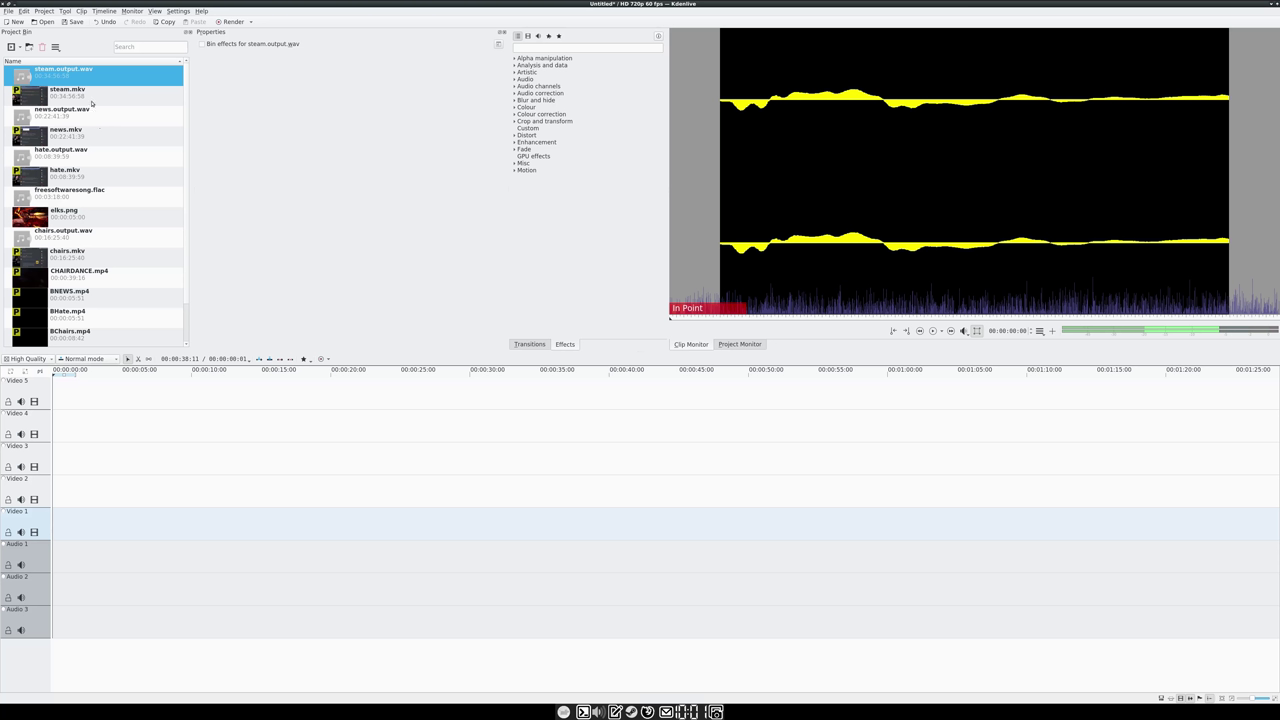
pyautogui.scroll(-1, 80, 165)
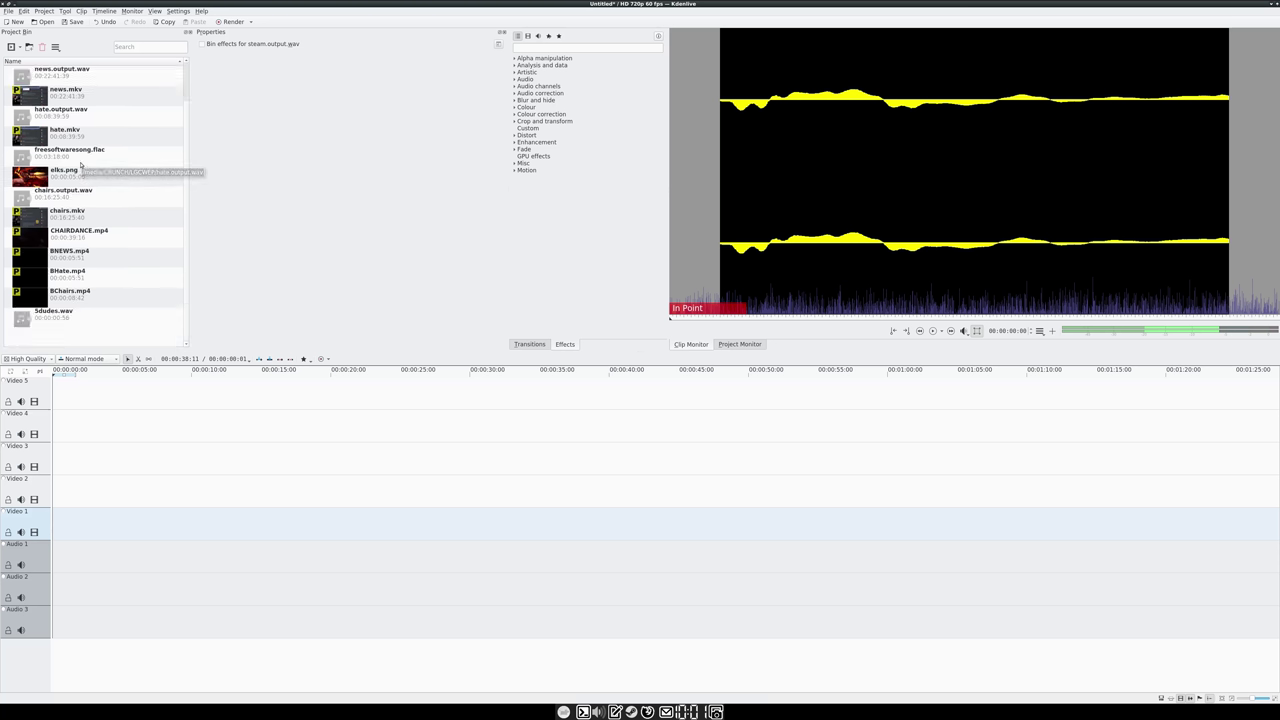
pyautogui.click(80, 291)
pyautogui.click(80, 277)
pyautogui.click(81, 257)
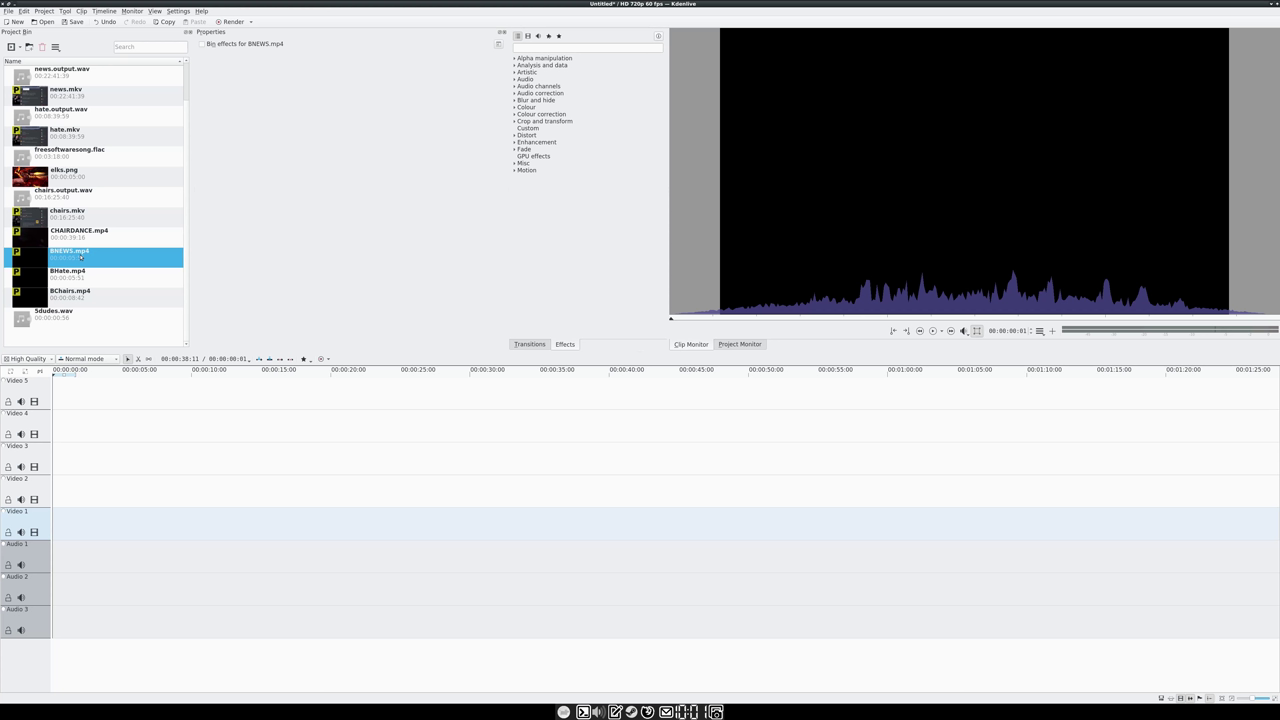
# - Place steam.mkv on Video 1 and steam.output.wav on Audio 1, both starting at 00:00:03:24
pyautogui.scroll(1, 87, 163)
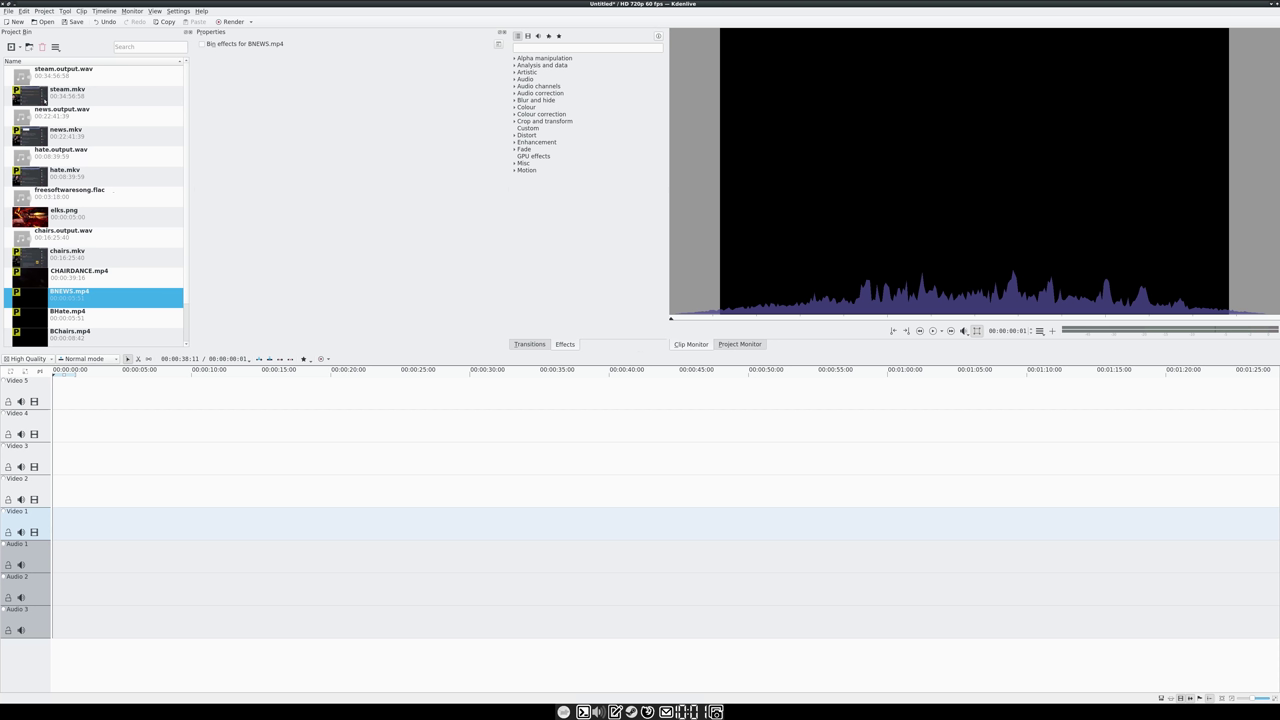
pyautogui.moveTo(45, 101); pyautogui.dragTo(160, 525)
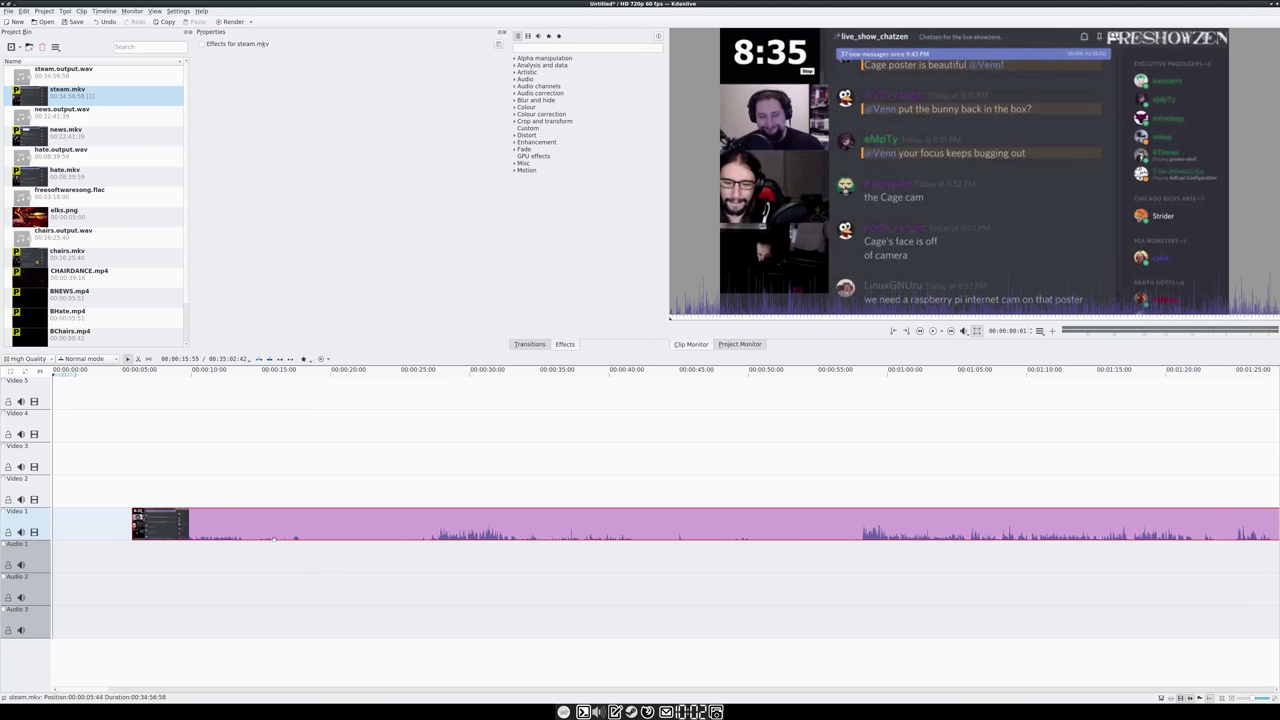
pyautogui.moveTo(237, 374); pyautogui.dragTo(264, 379)
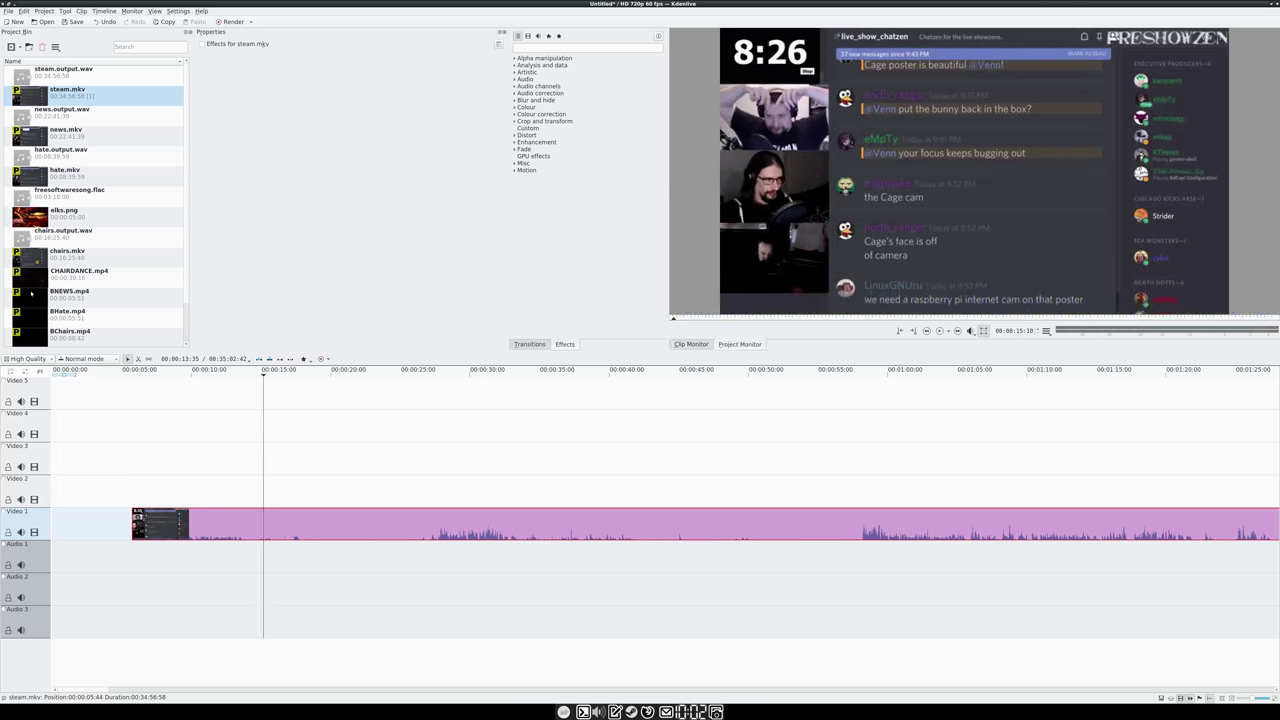
pyautogui.moveTo(343, 532); pyautogui.dragTo(311, 532)
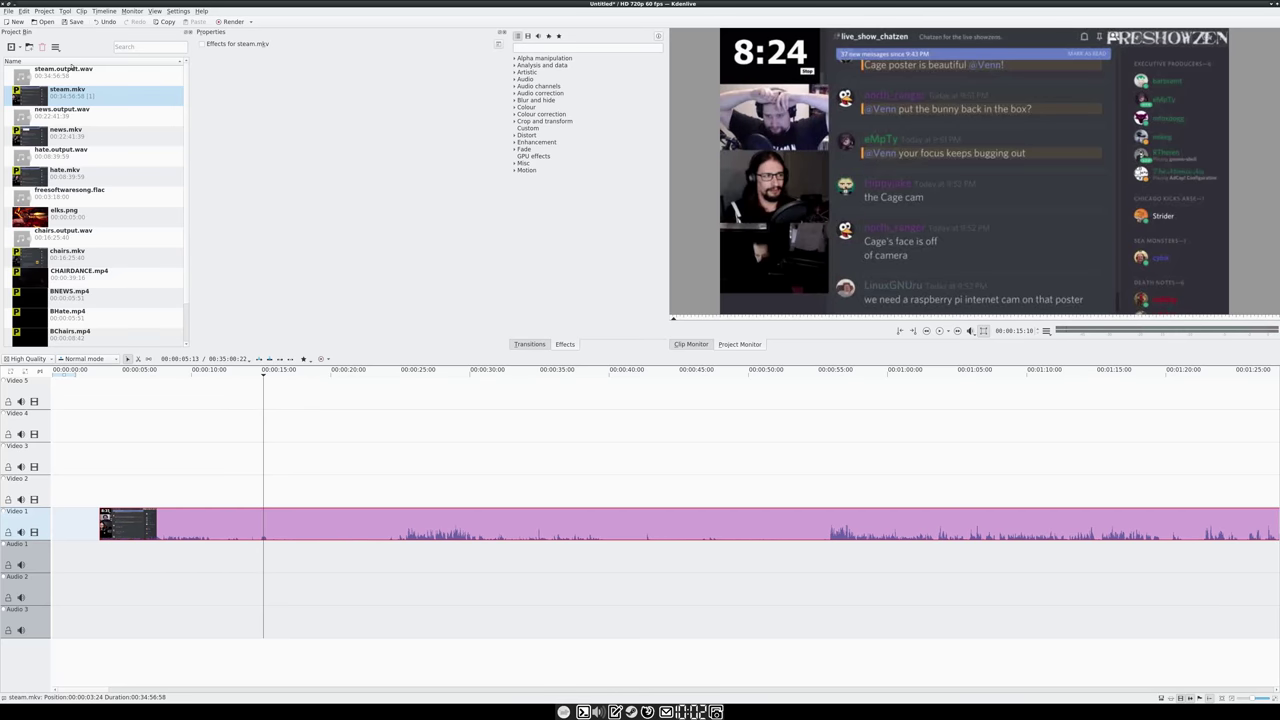
pyautogui.moveTo(44, 75); pyautogui.dragTo(120, 585)
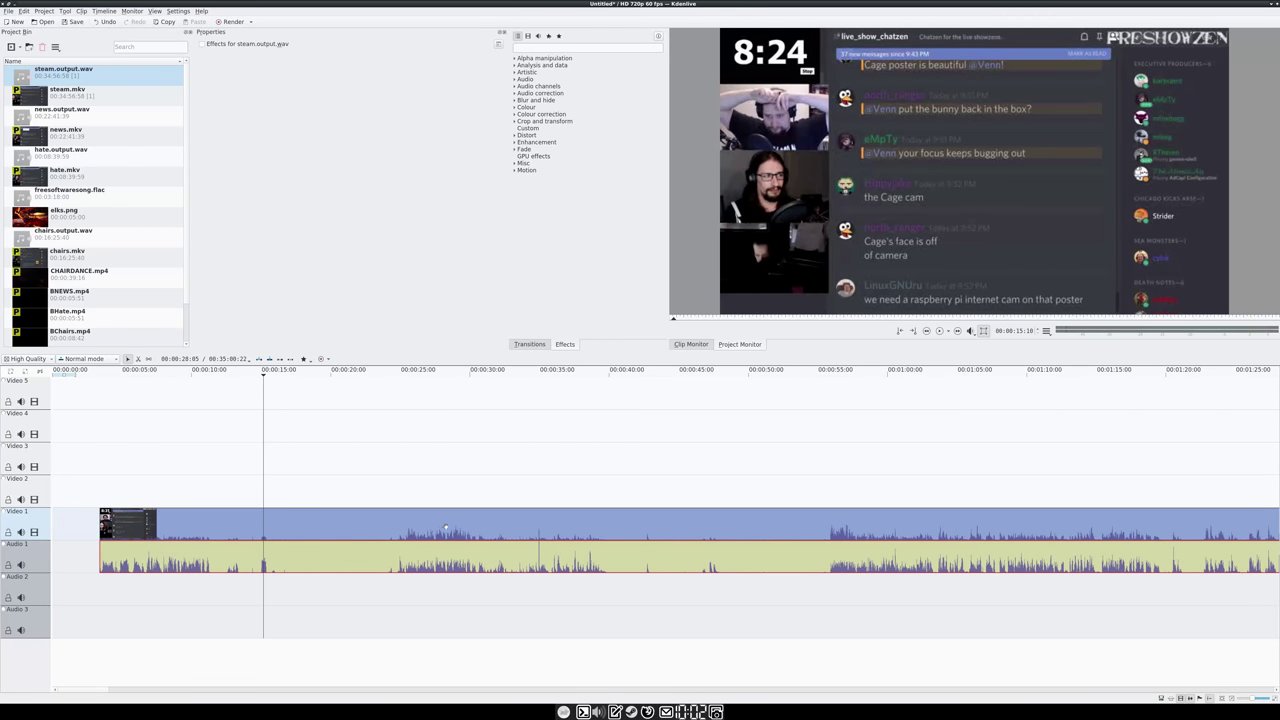
# - Play the opening of the steam clips and inspect closely whether the video and audio start on the same frame
pyautogui.click(243, 376)
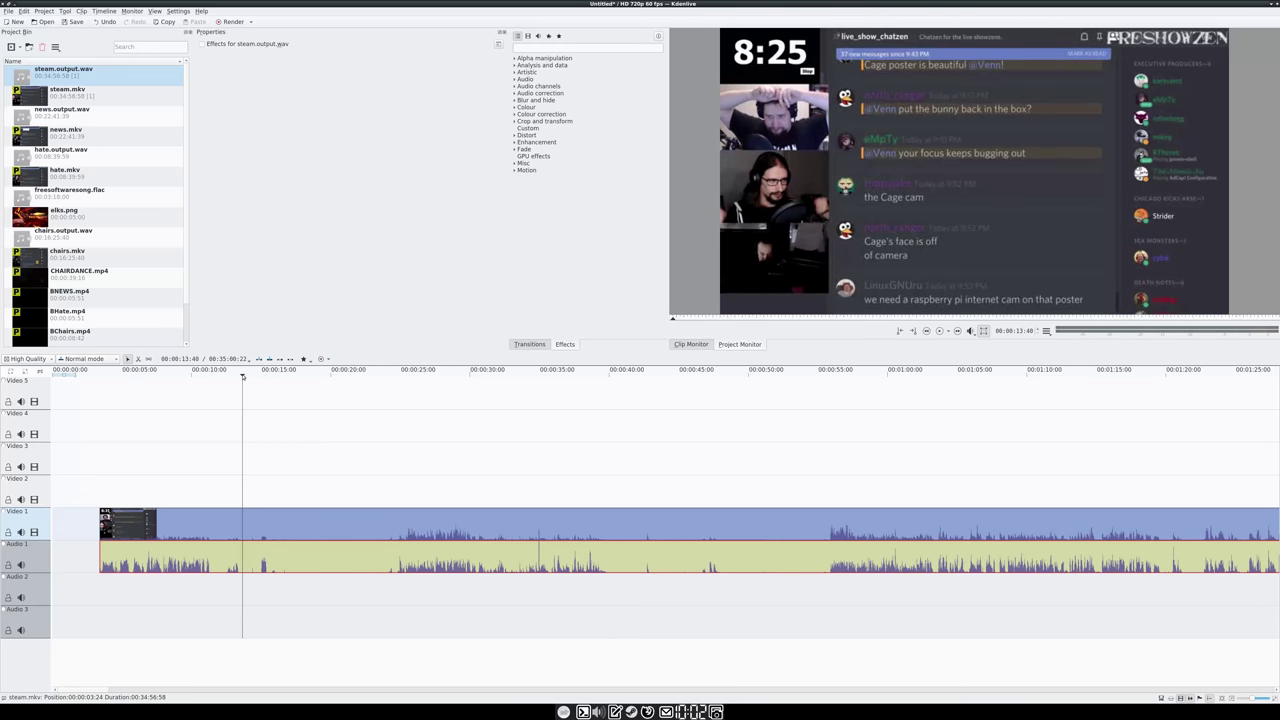
pyautogui.press('space')
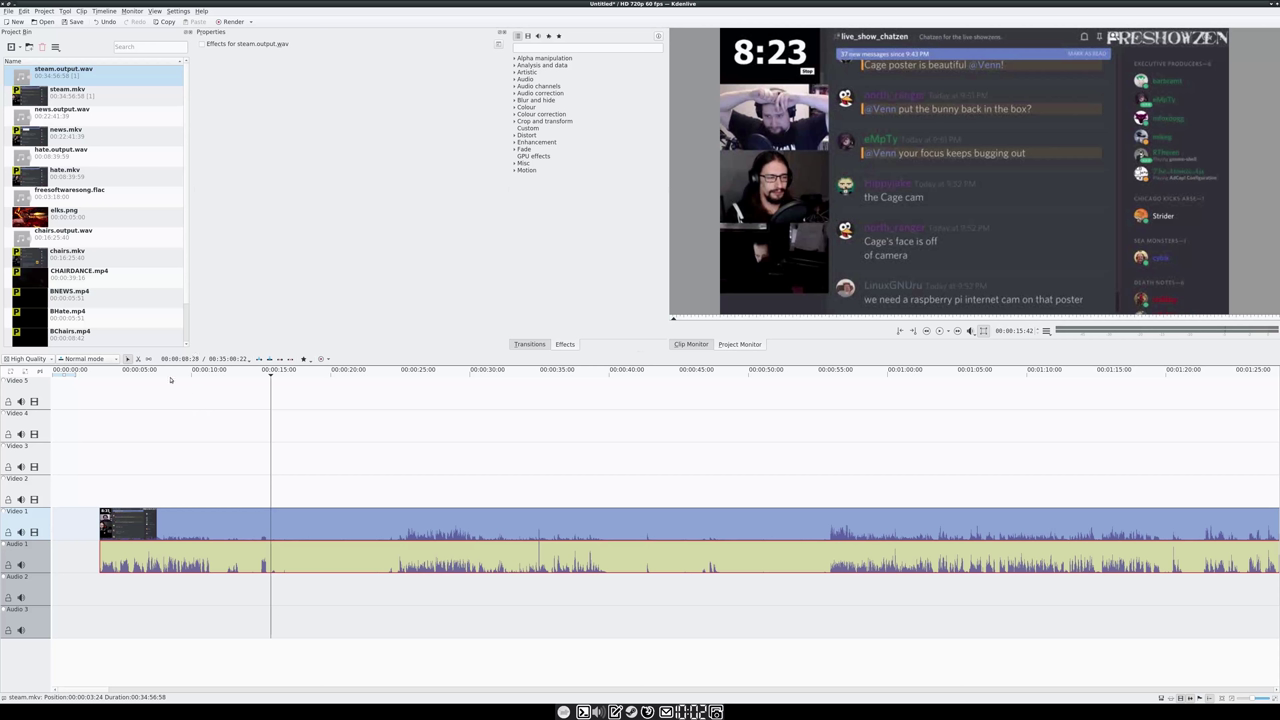
pyautogui.moveTo(170, 379); pyautogui.dragTo(196, 383)
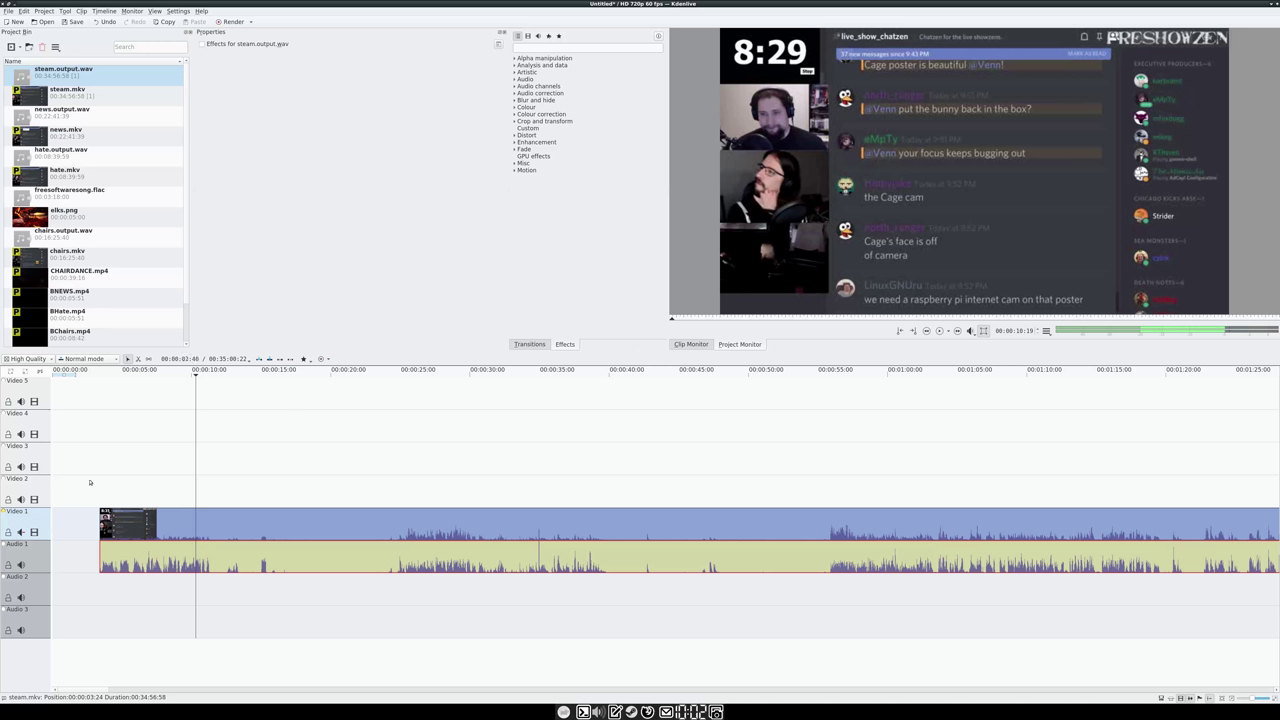
pyautogui.keyDown('ctrl'); pyautogui.scroll(6, 95, 520); pyautogui.keyUp('ctrl')
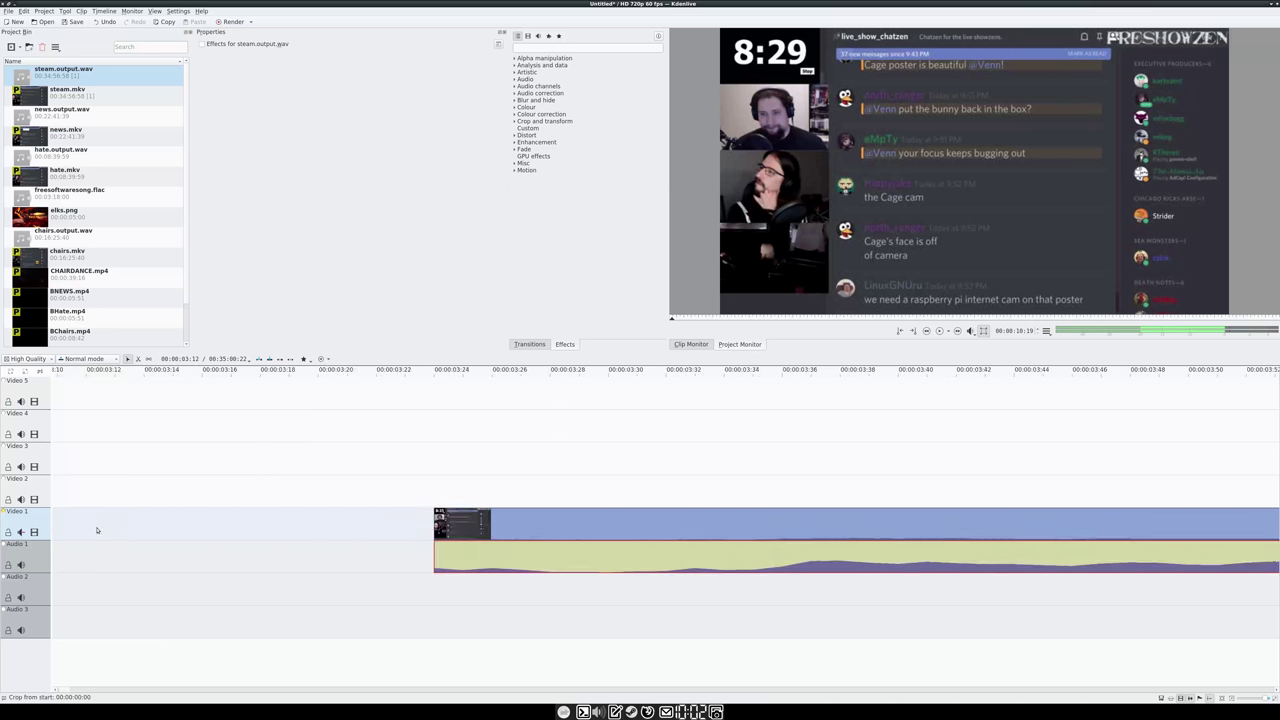
pyautogui.click(495, 525)
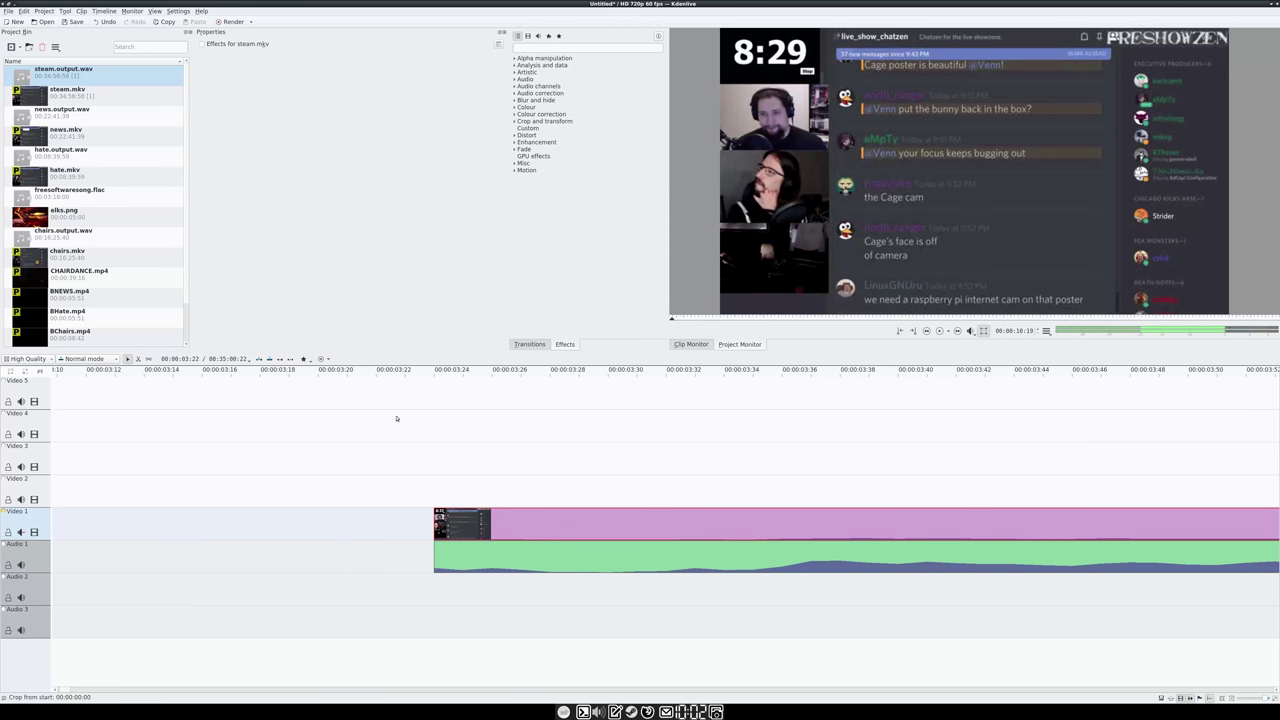
pyautogui.keyDown('ctrl'); pyautogui.scroll(-5, 396, 418); pyautogui.keyUp('ctrl')
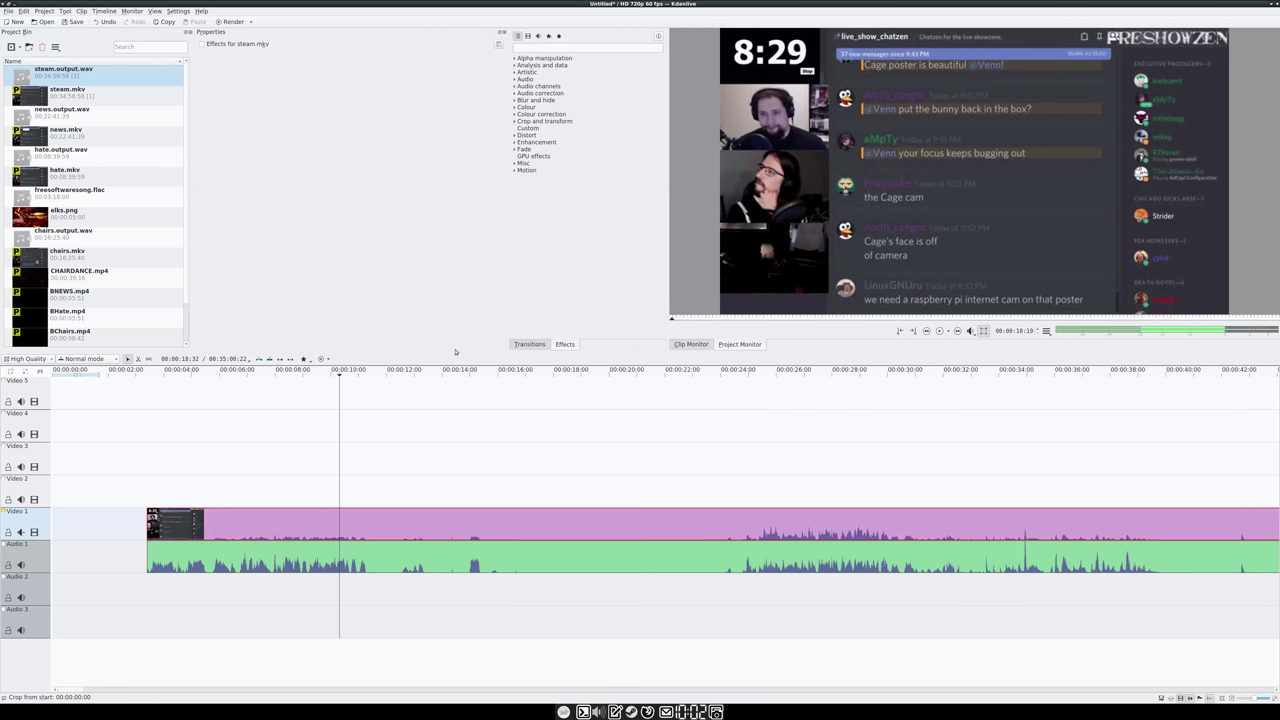
# - Cut both steam.mkv and steam.output.wav at 00:00:55:24, just before the show's speech begins
pyautogui.moveTo(439, 370); pyautogui.dragTo(1020, 420)
pyautogui.keyDown('ctrl'); pyautogui.scroll(-2, 666, 506); pyautogui.keyUp('ctrl')
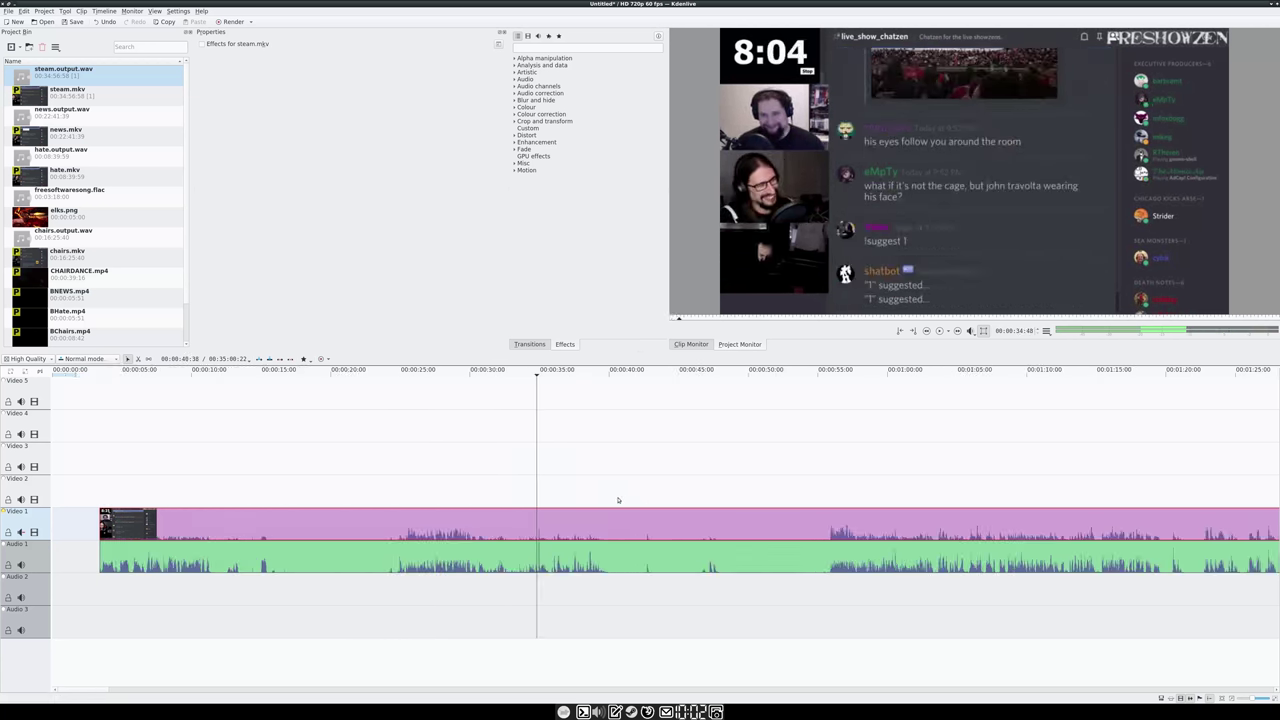
pyautogui.moveTo(603, 379); pyautogui.dragTo(824, 407)
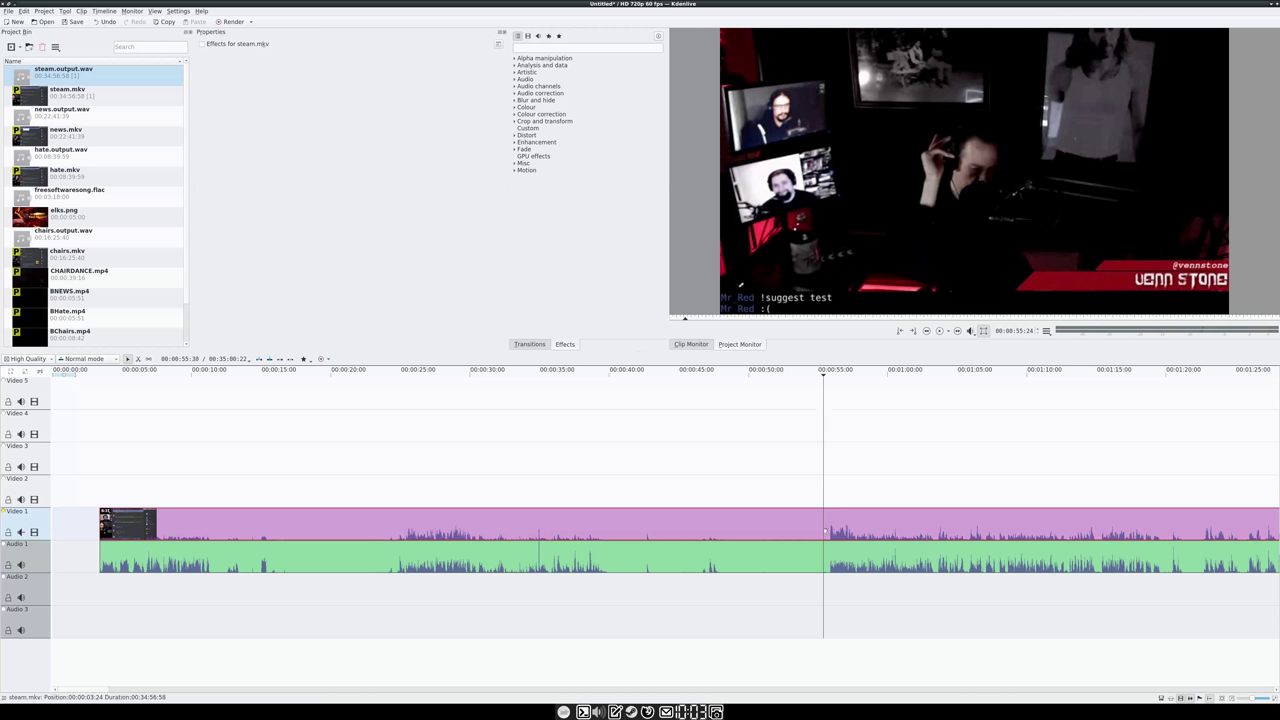
pyautogui.hotkey('shift', 'r')
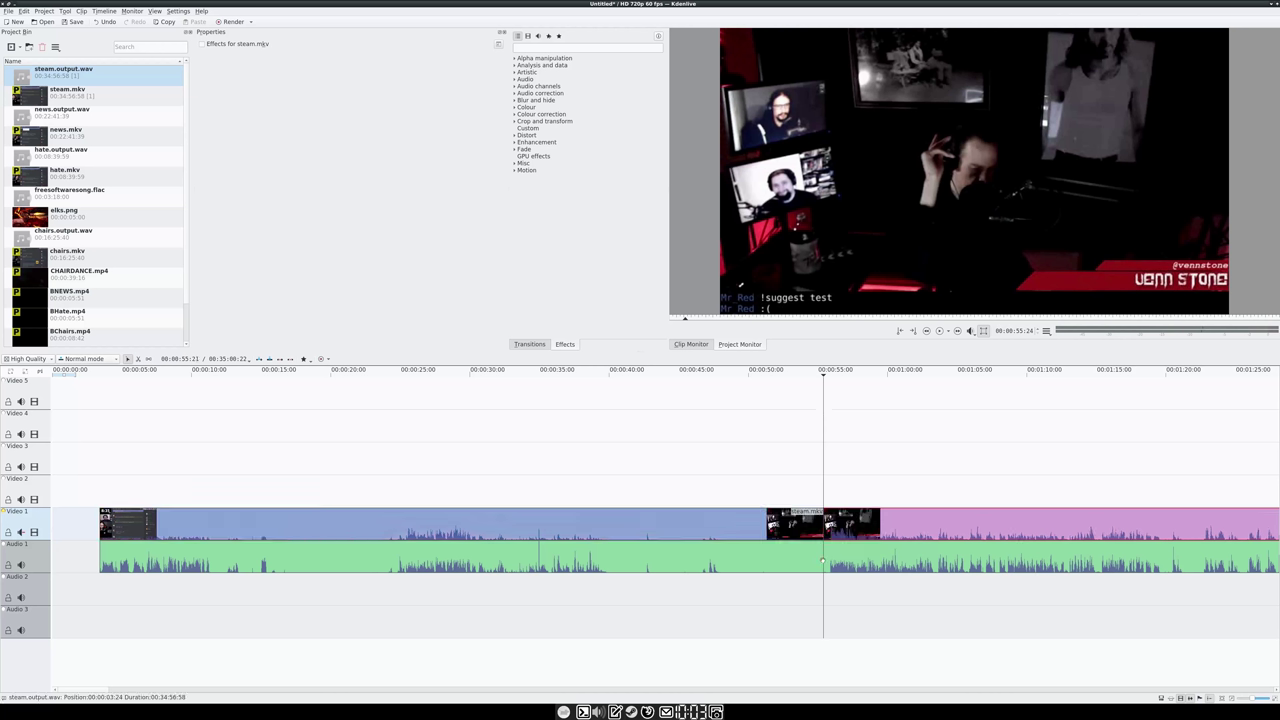
pyautogui.click(783, 557)
pyautogui.hotkey('shift', 'r')
# - Delete the video and audio parts before the cut and move the remaining steam clips to start at about 00:00:16
pyautogui.click(783, 557)
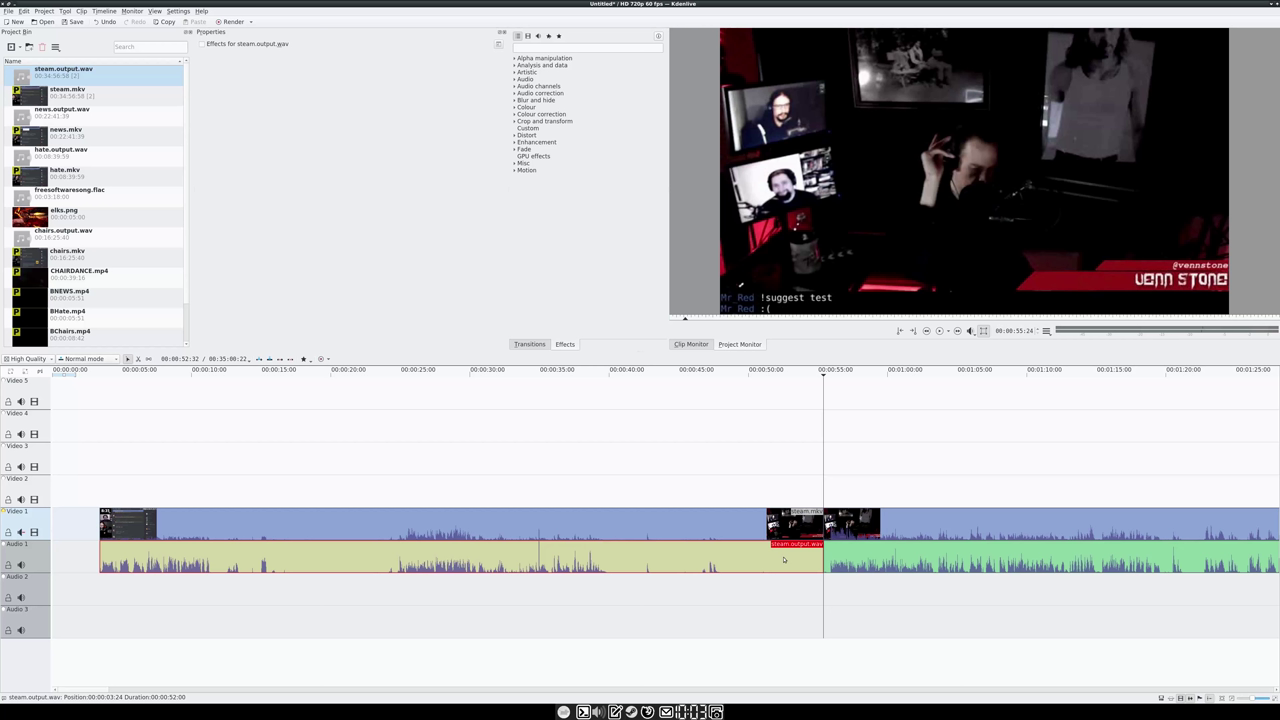
pyautogui.press('Delete')
pyautogui.click(783, 525)
pyautogui.press('Delete')
pyautogui.moveTo(892, 530); pyautogui.dragTo(345, 536)
pyautogui.moveTo(875, 560); pyautogui.dragTo(328, 561)
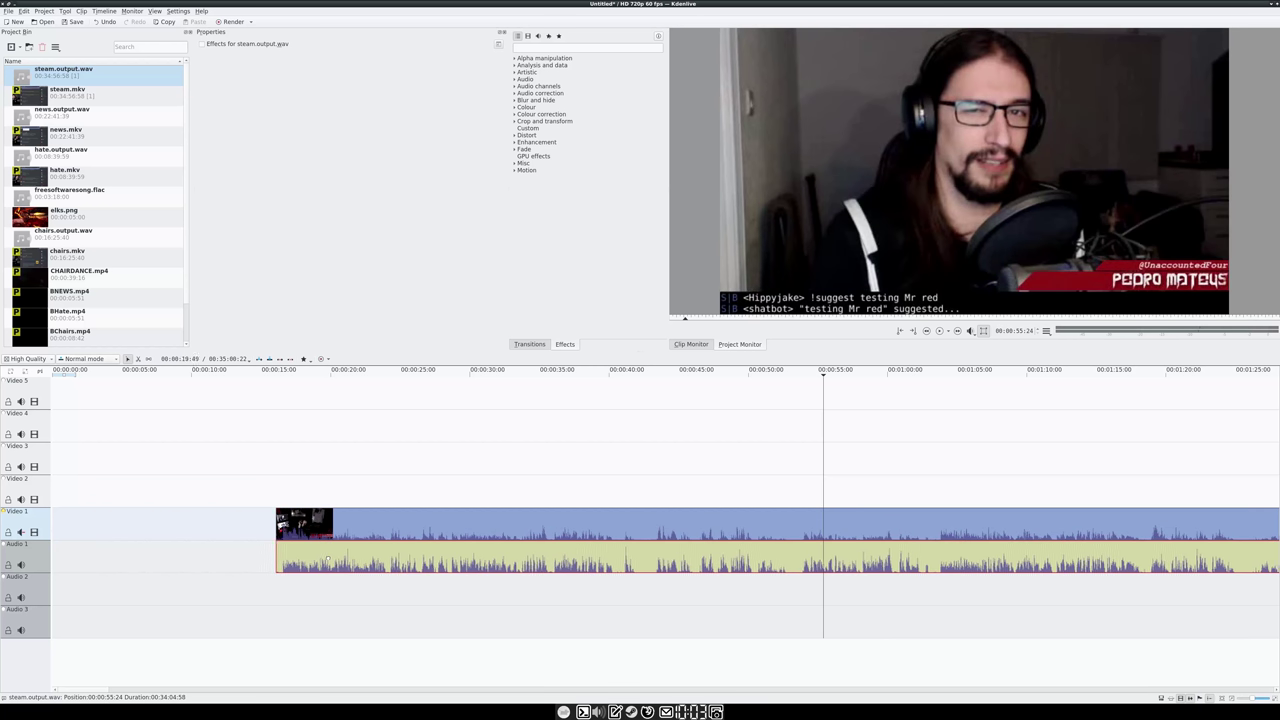
# - Import MAININTRO.mp4 from the MAINRESOURCE folder into the project and place it at the start of Video 2
pyautogui.scroll(-1, 97, 325)
pyautogui.rightClick(86, 342)
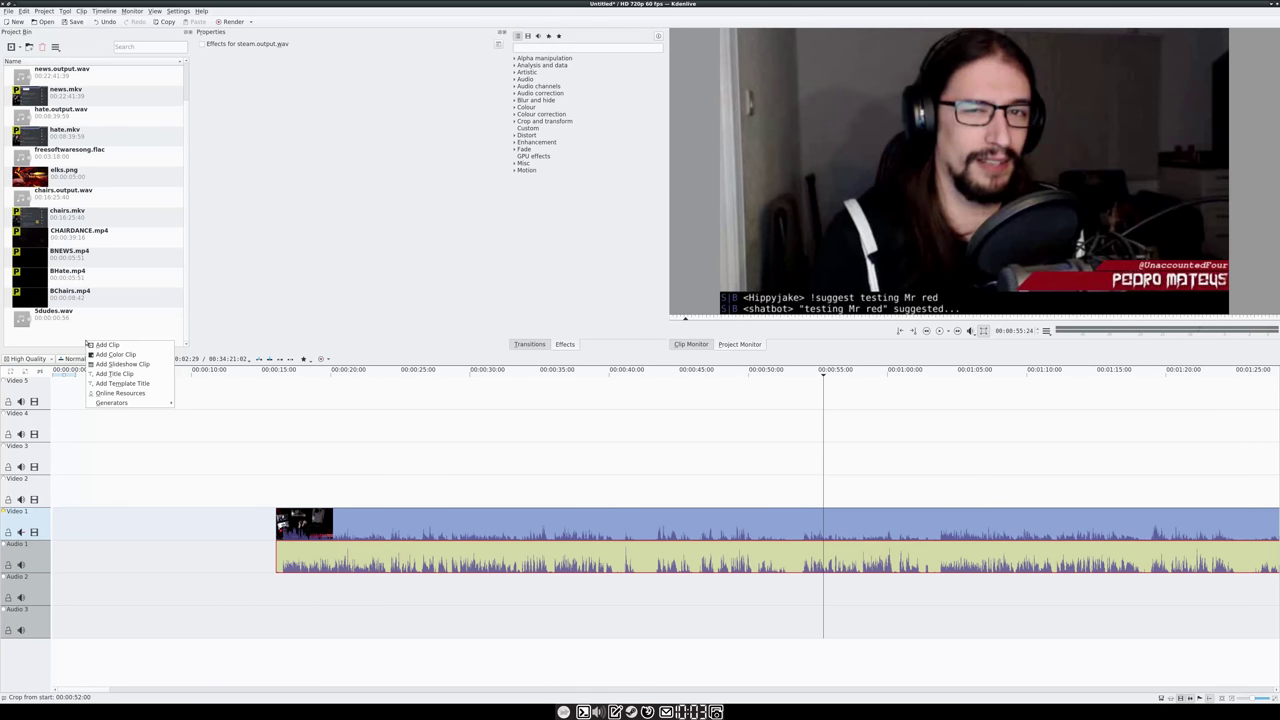
pyautogui.click(100, 346)
pyautogui.scroll(-15, 420, 260)
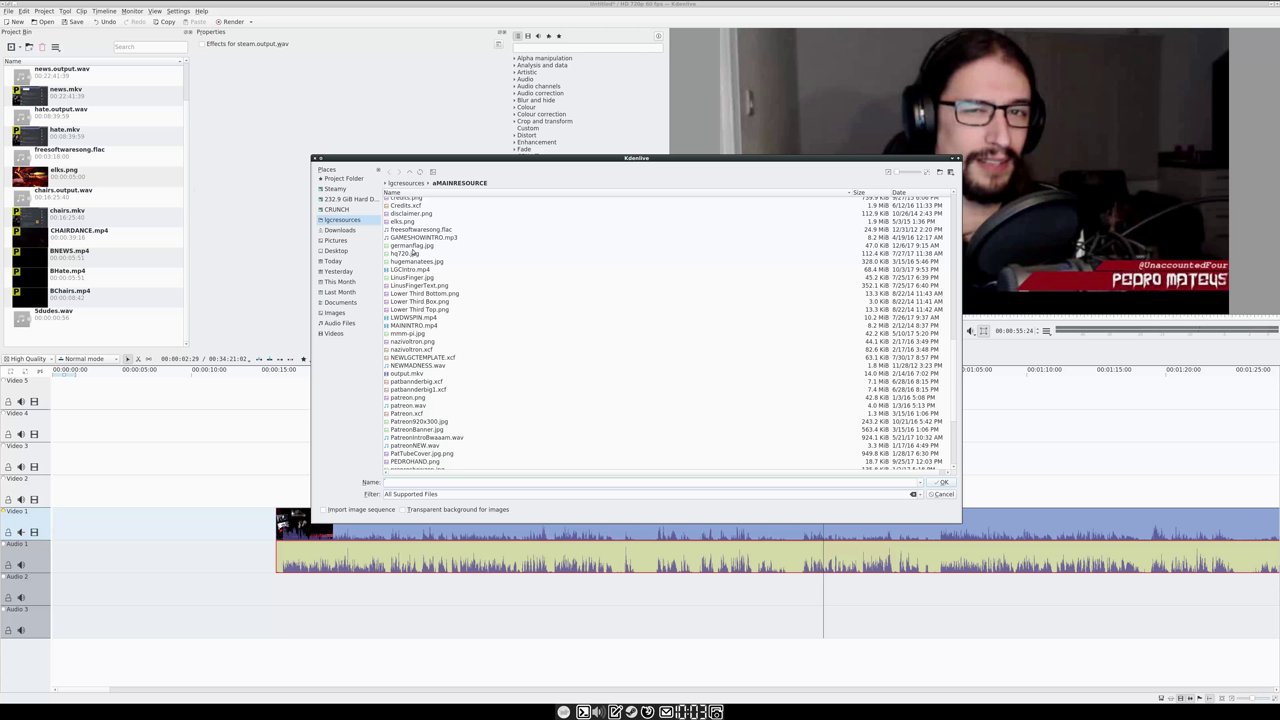
pyautogui.click(410, 326)
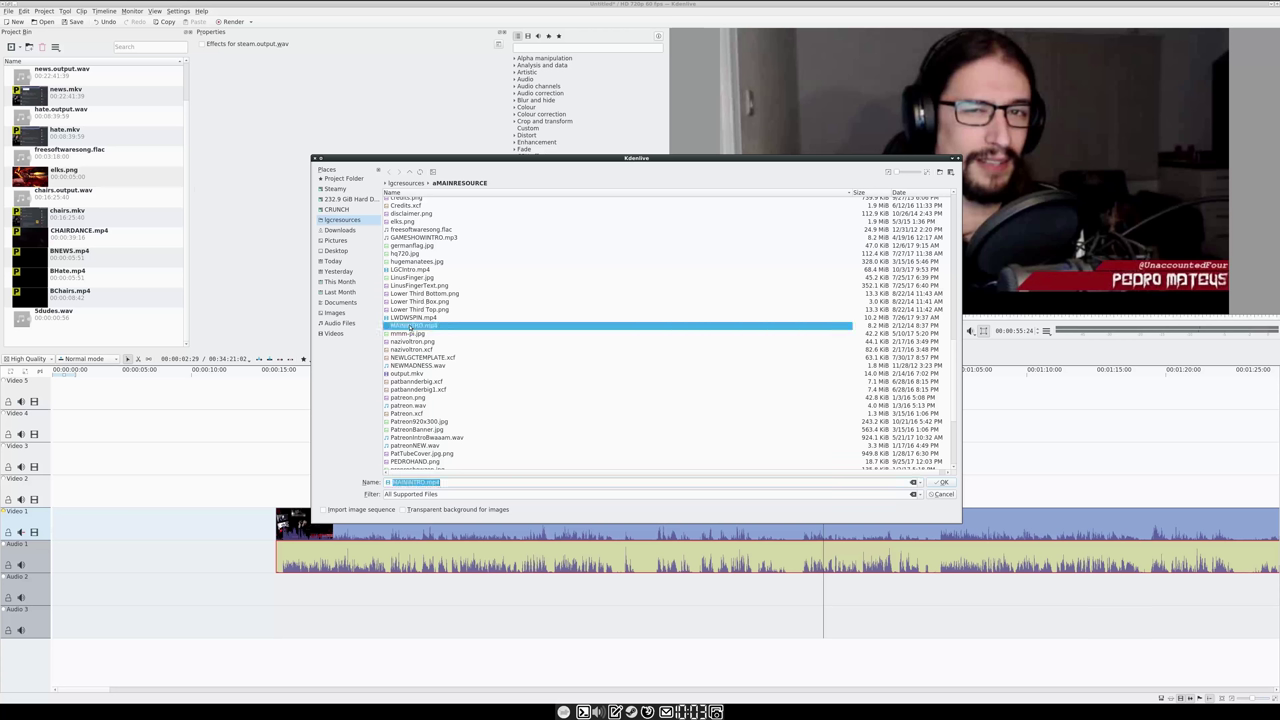
pyautogui.click(944, 483)
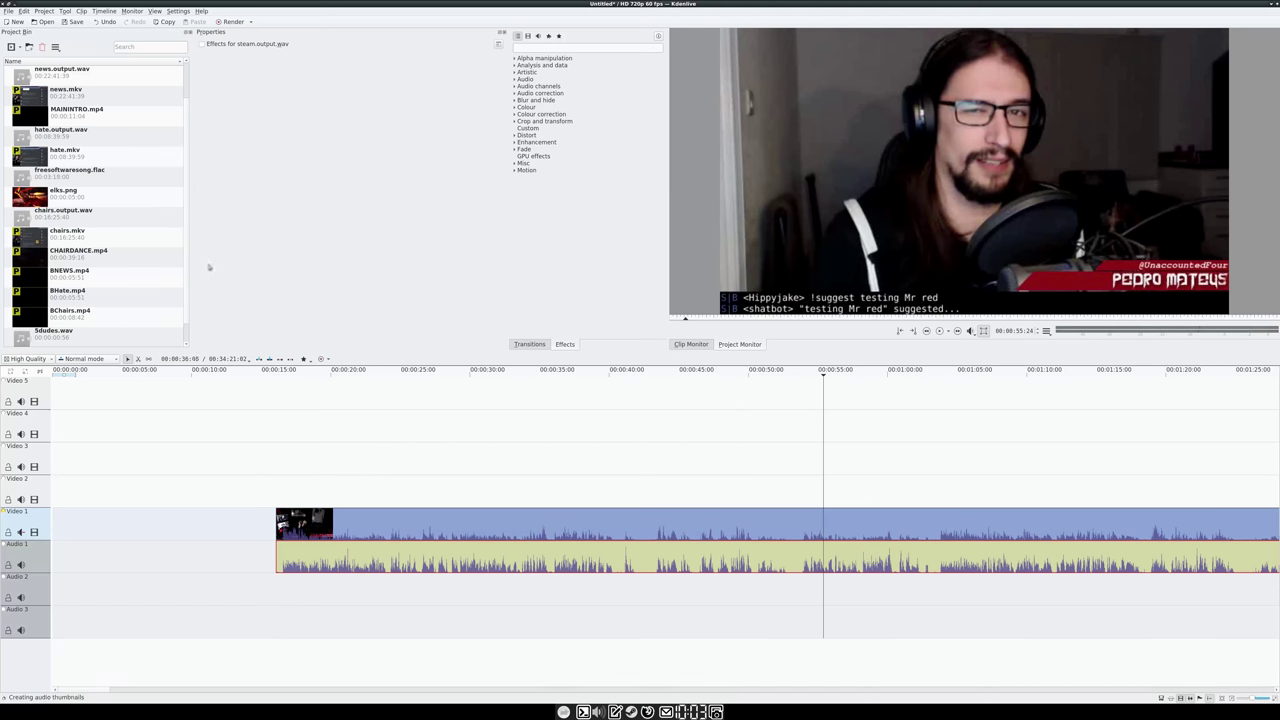
pyautogui.moveTo(40, 120); pyautogui.dragTo(106, 479)
# - Cut MAININTRO.mp4 on Video 2 at 00:00:05:00 and delete the part after the cut
pyautogui.moveTo(82, 374); pyautogui.dragTo(122, 376)
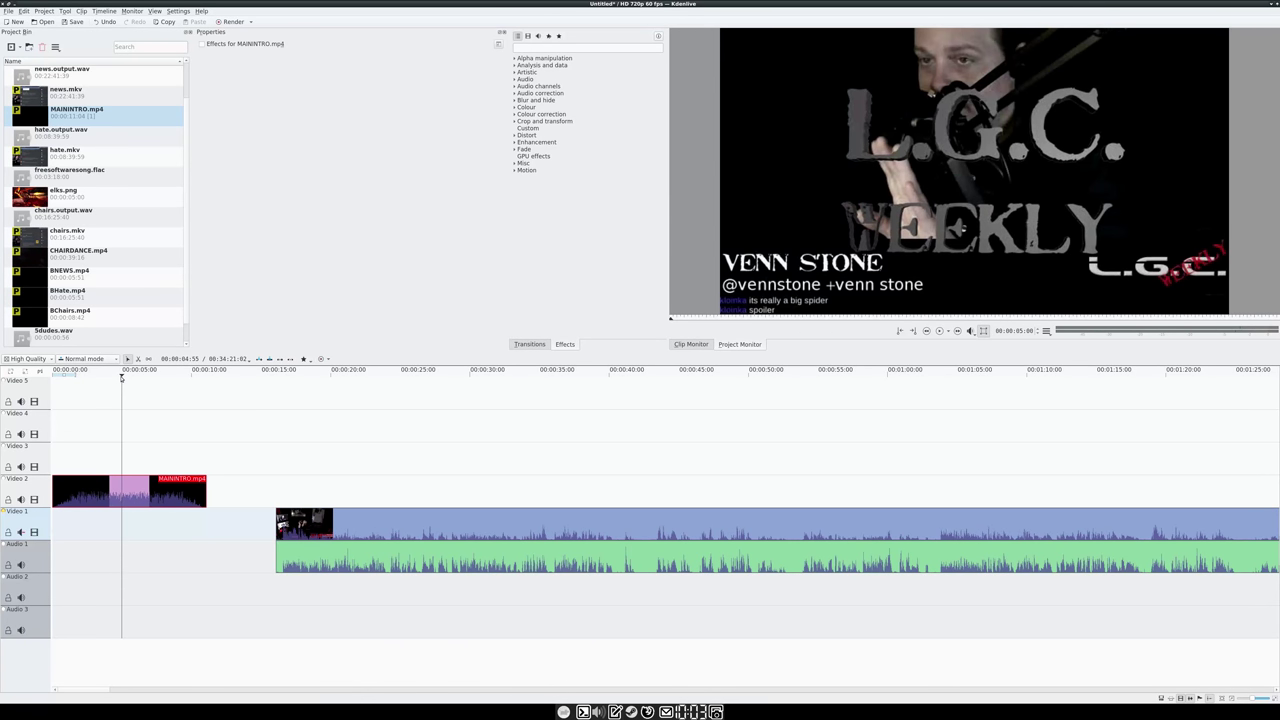
pyautogui.click(123, 485)
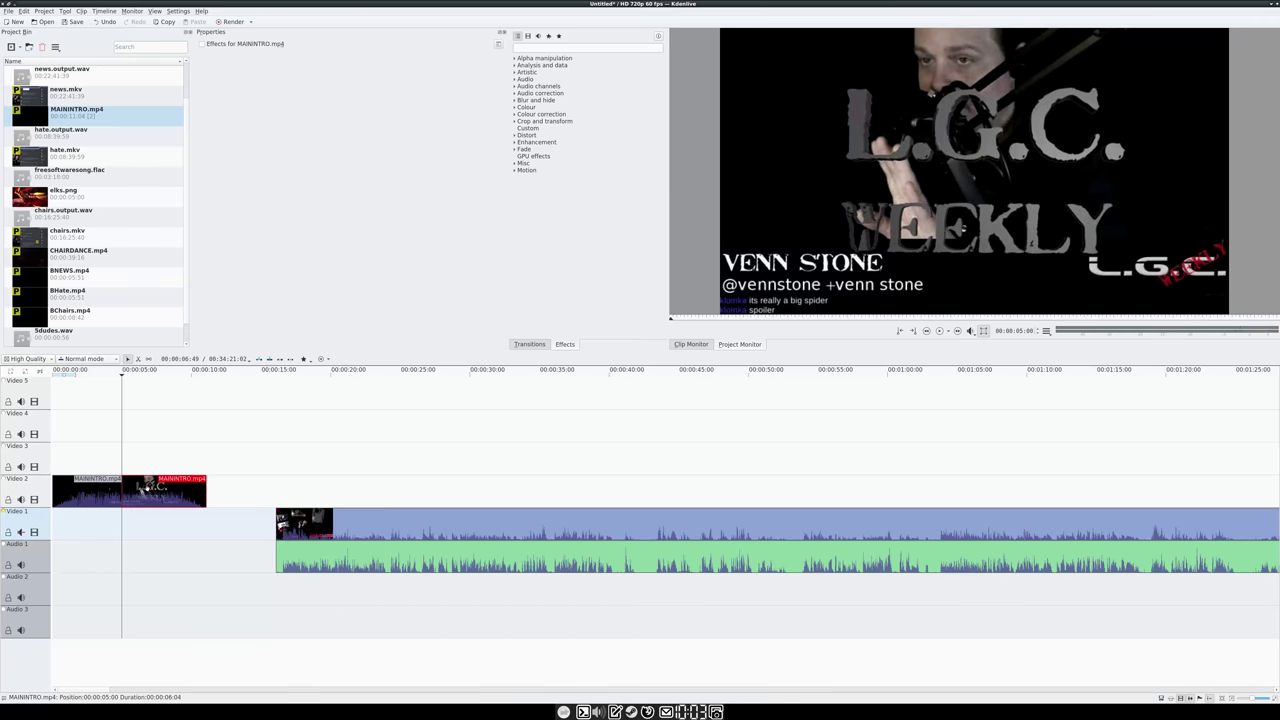
pyautogui.press('Delete')
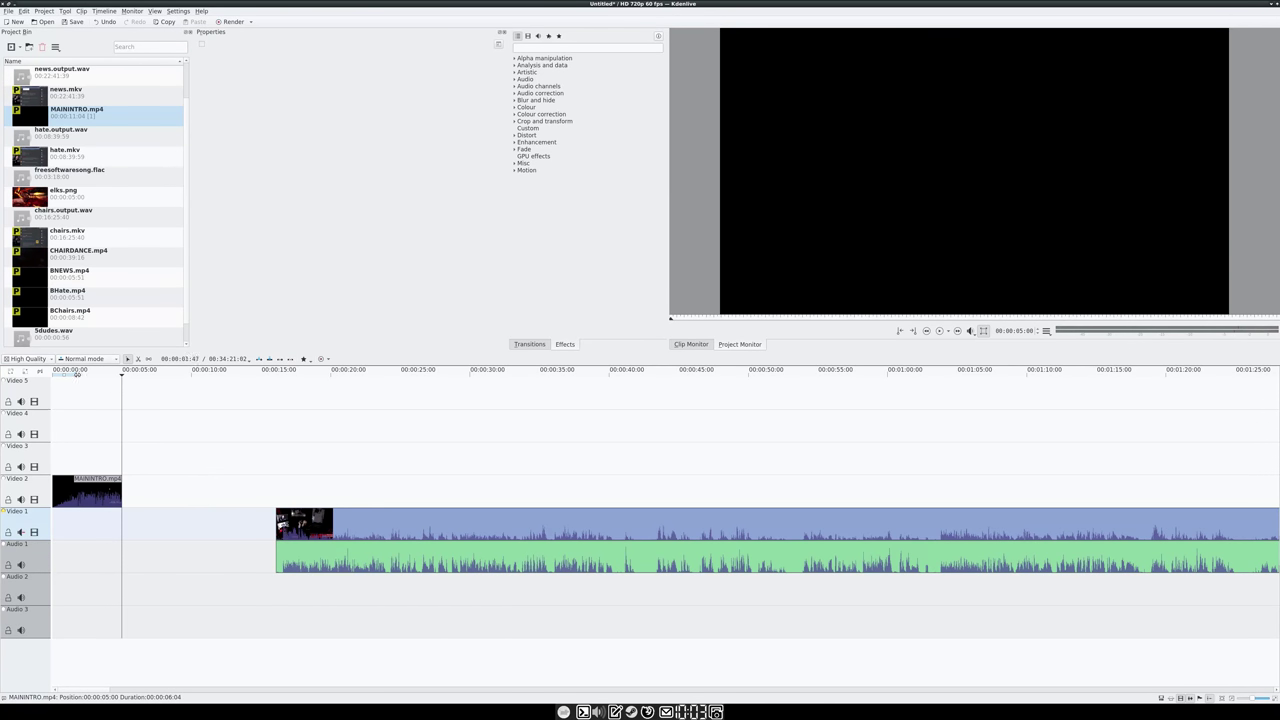
# - Move the steam video and audio clips to start at about 00:00:03:12, overlapping the end of the intro clip on Video 2
pyautogui.moveTo(77, 374); pyautogui.dragTo(117, 375)
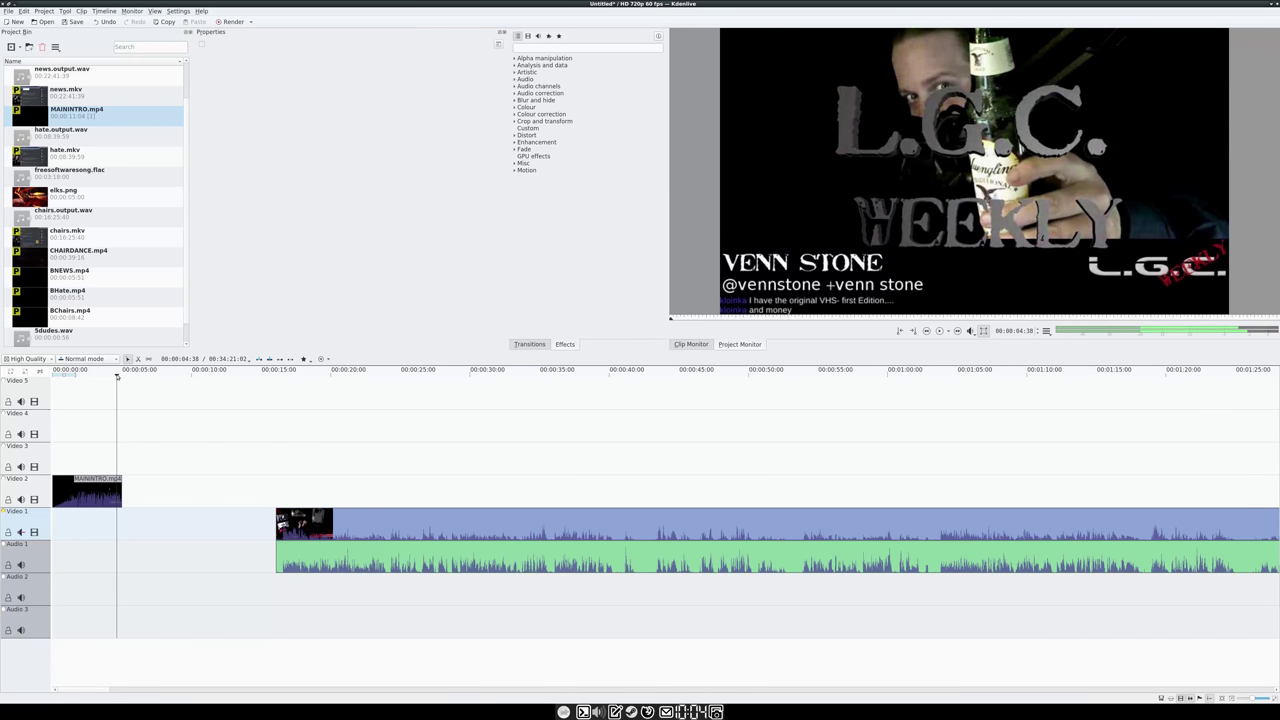
pyautogui.moveTo(117, 375); pyautogui.dragTo(277, 395)
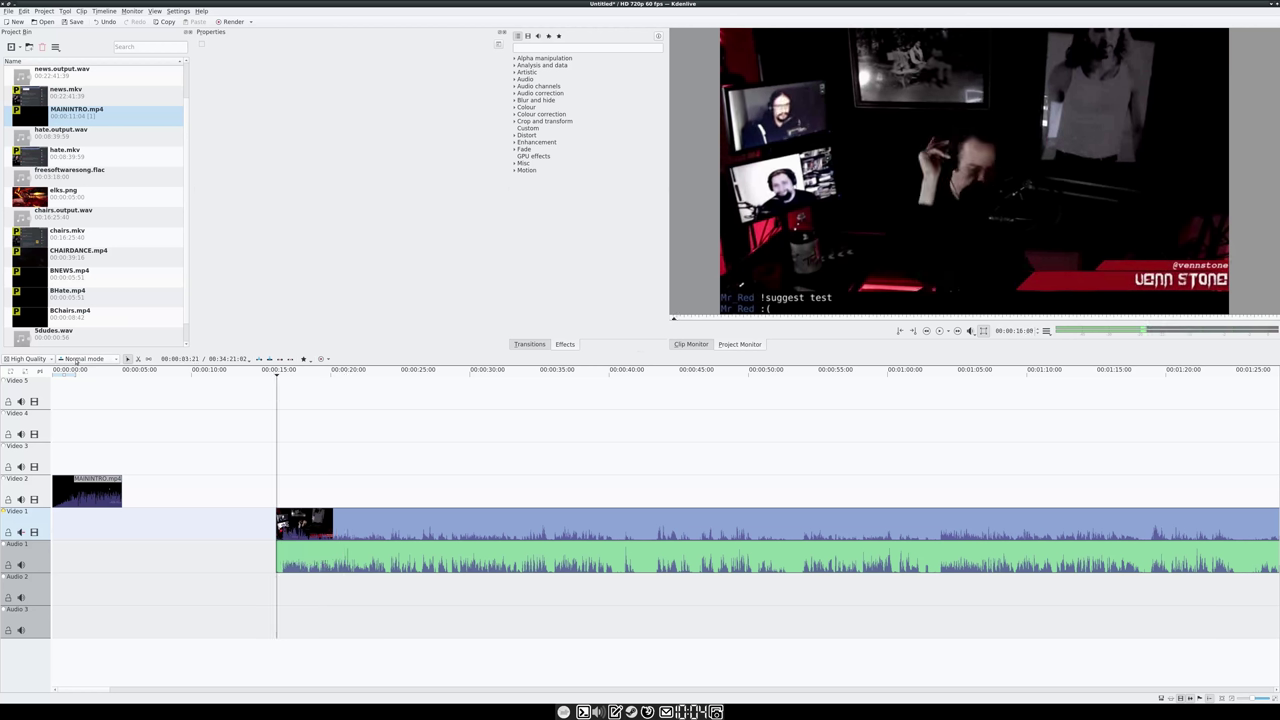
pyautogui.click(106, 373)
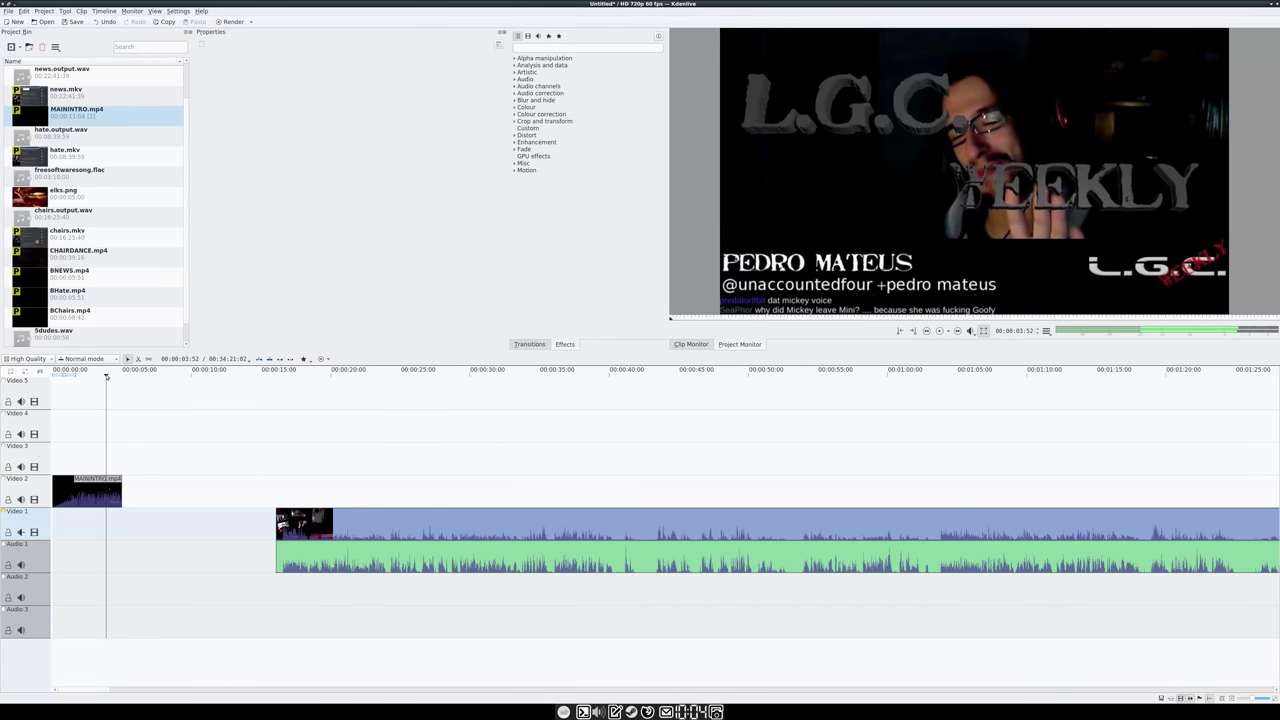
pyautogui.moveTo(326, 547); pyautogui.dragTo(158, 547)
pyautogui.moveTo(330, 538); pyautogui.dragTo(176, 538)
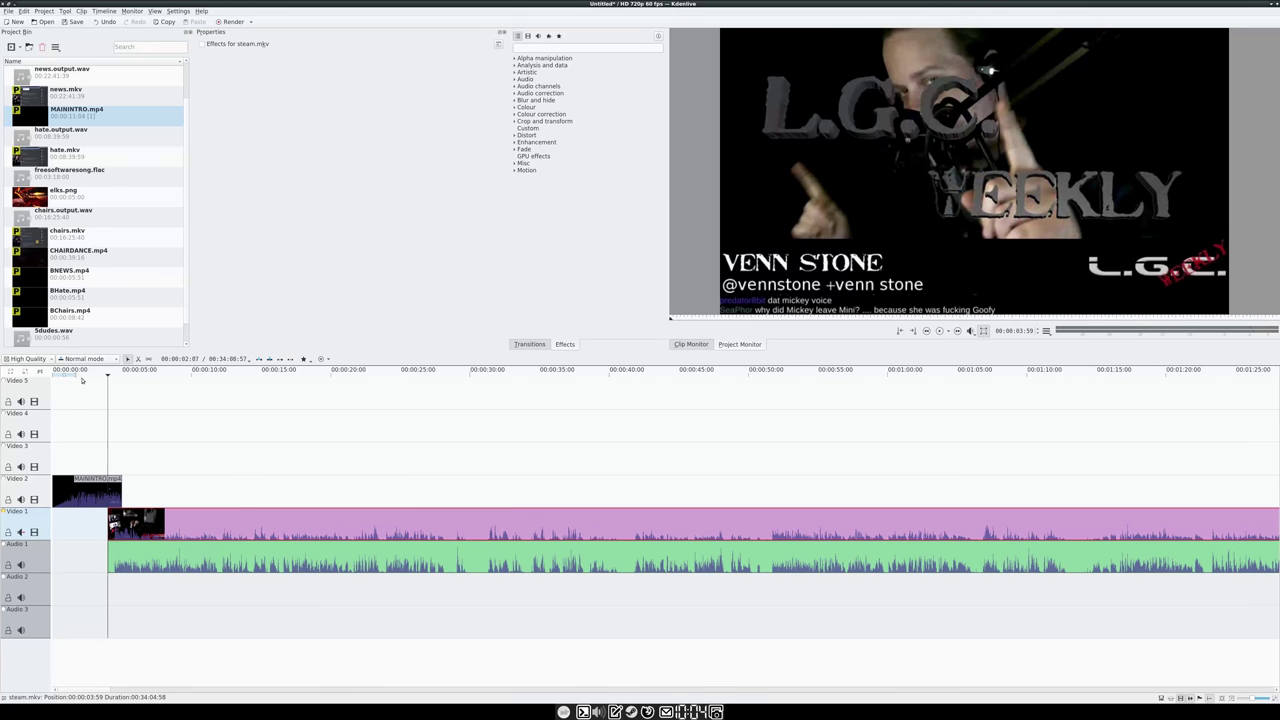
pyautogui.moveTo(108, 376)
pyautogui.mouseDown()
pyautogui.moveTo(119, 381)
pyautogui.moveTo(97, 383)
pyautogui.mouseUp()
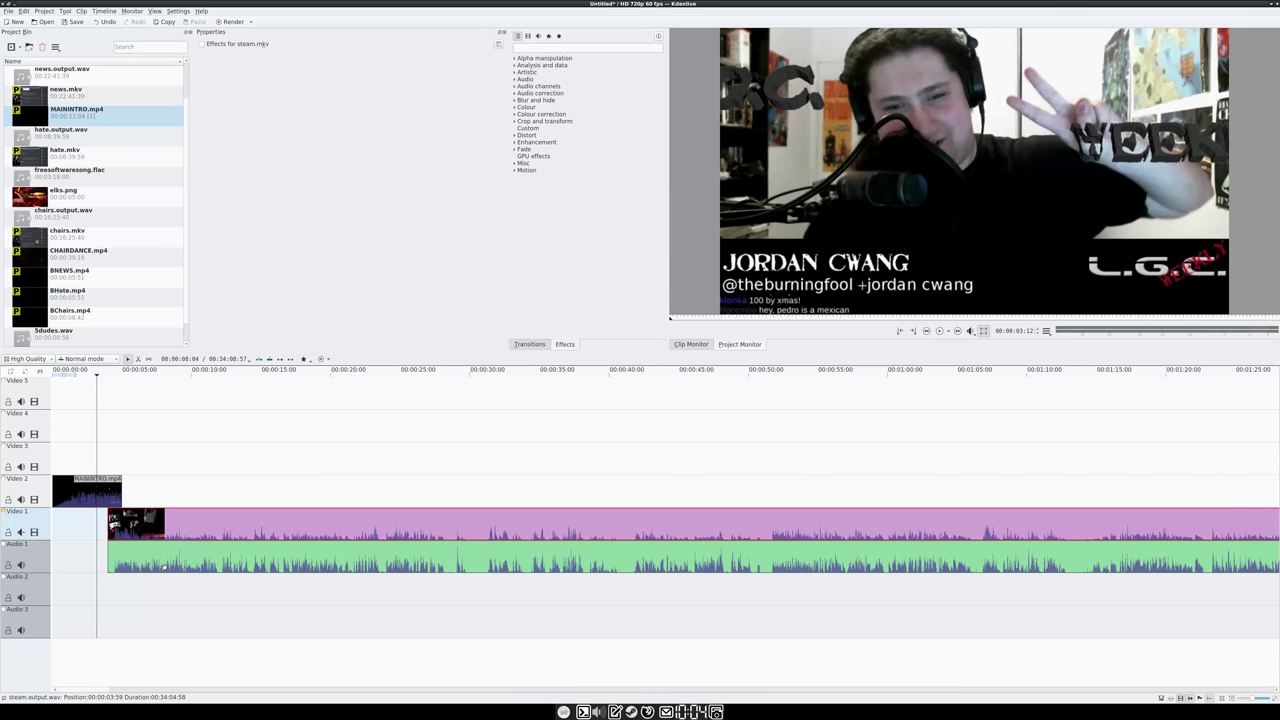
pyautogui.click(130, 557)
pyautogui.moveTo(130, 557); pyautogui.dragTo(122, 557)
pyautogui.moveTo(186, 533); pyautogui.dragTo(175, 533)
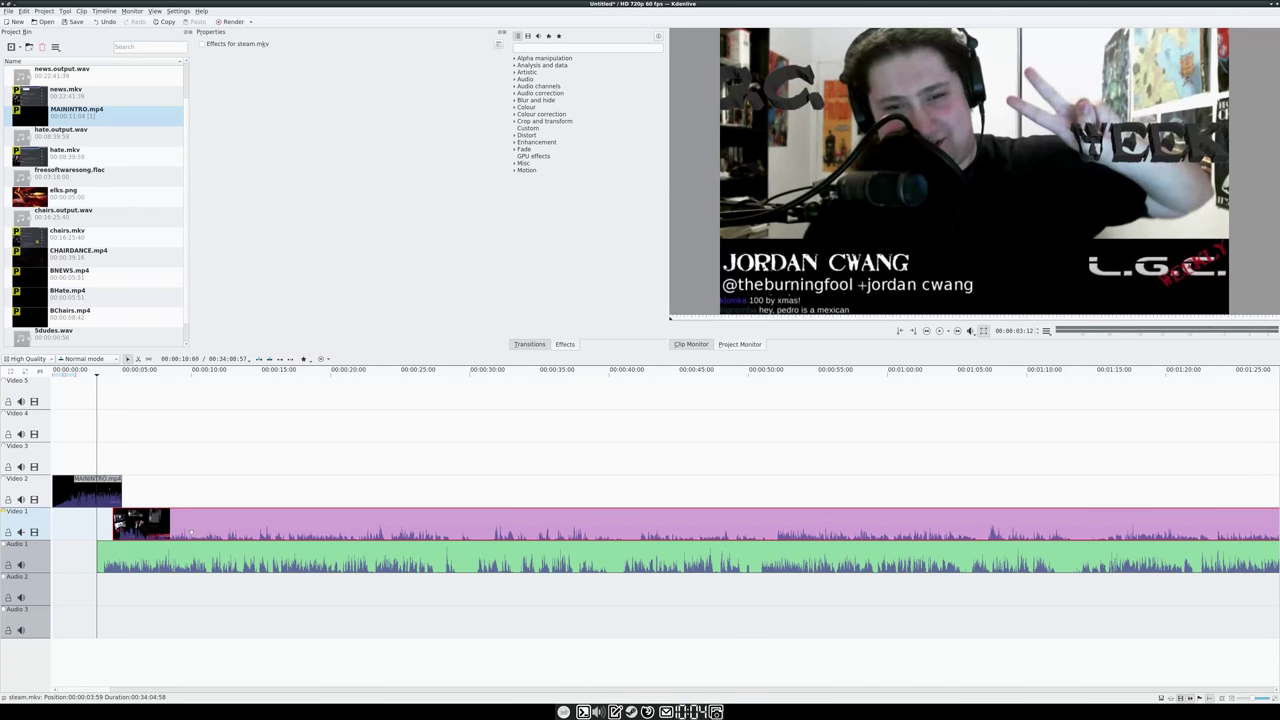
# - Add a Dissolve transition to MAININTRO.mp4 on Video 2 where it overlaps the steam video, and play back the overlap
pyautogui.moveTo(86, 376); pyautogui.dragTo(112, 377)
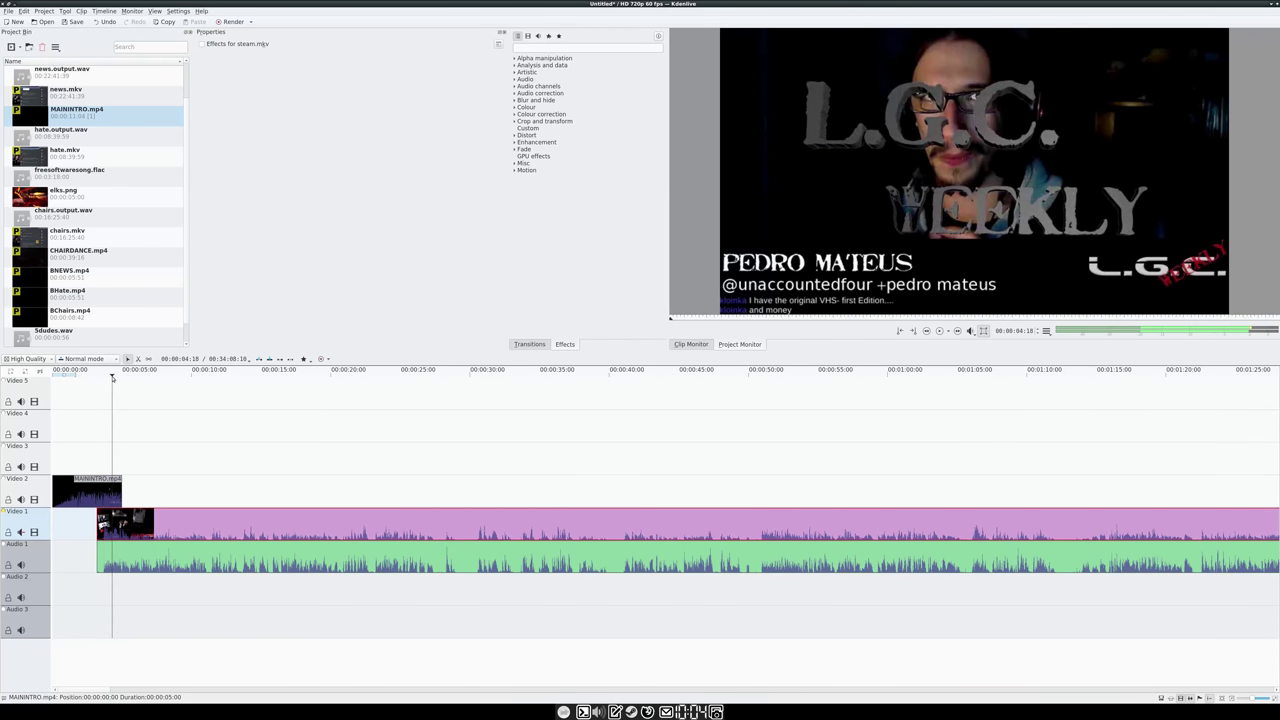
pyautogui.rightClick(112, 495)
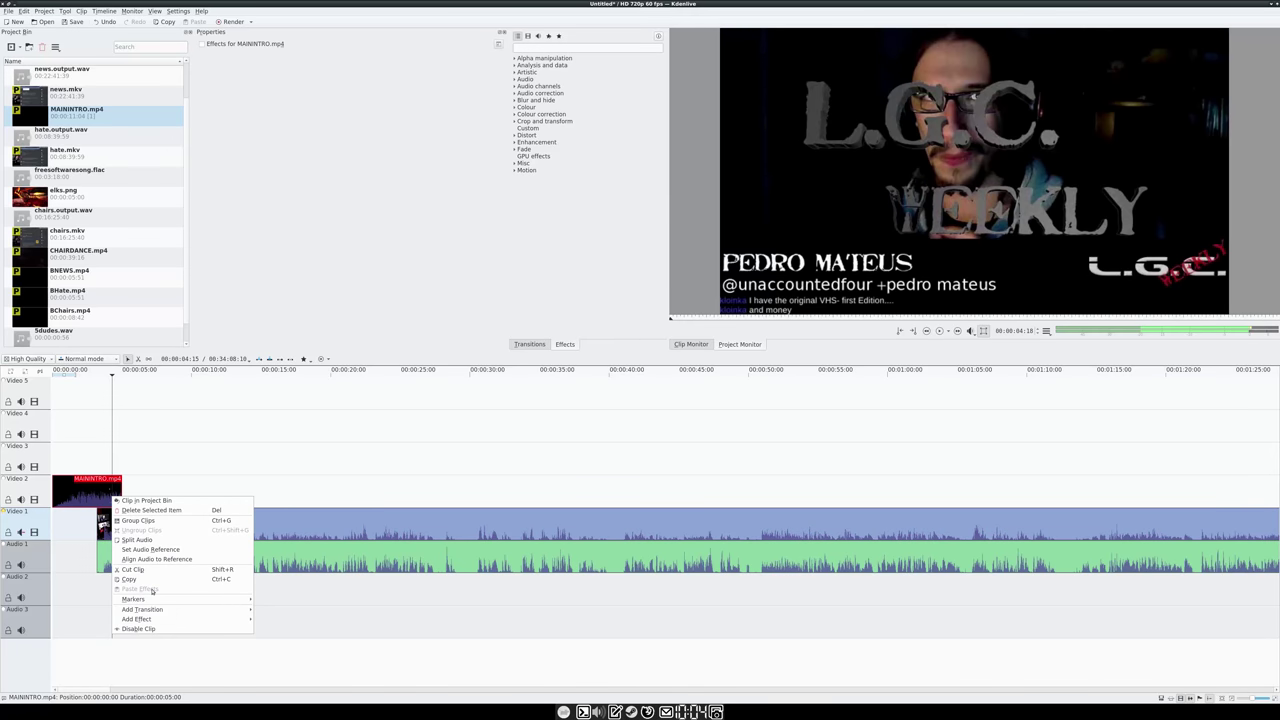
pyautogui.moveTo(180, 609)
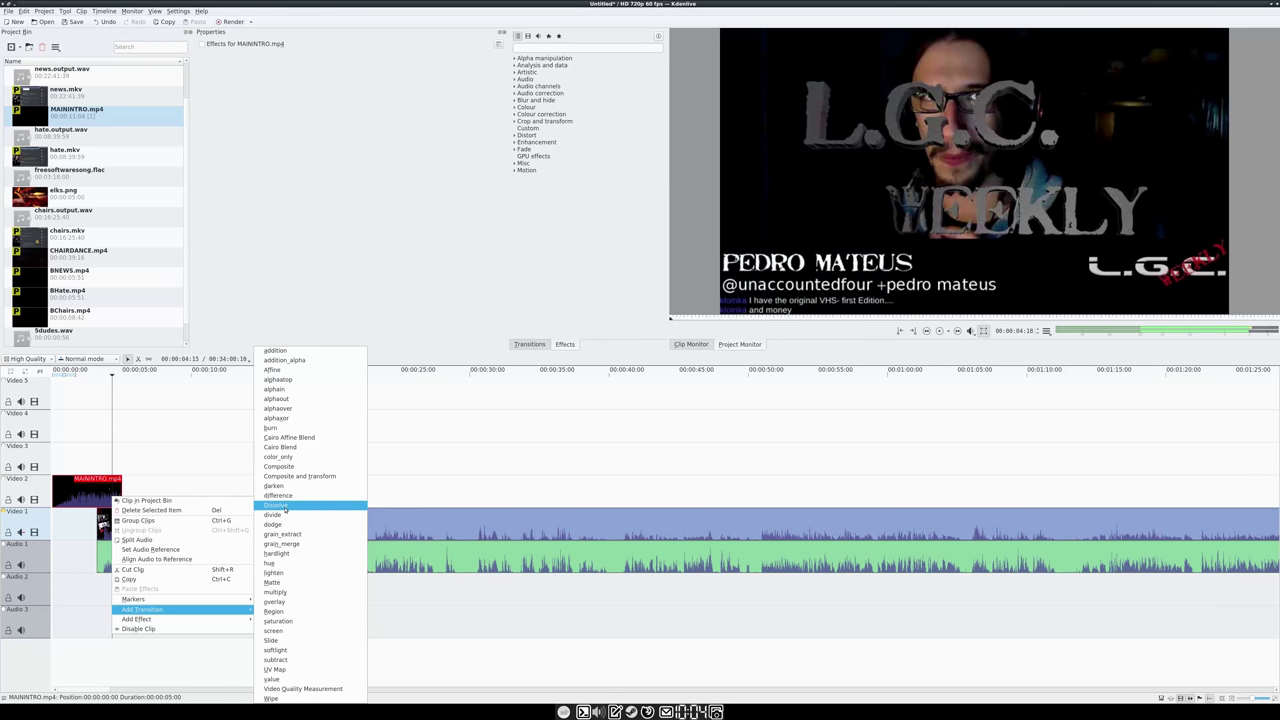
pyautogui.click(276, 505)
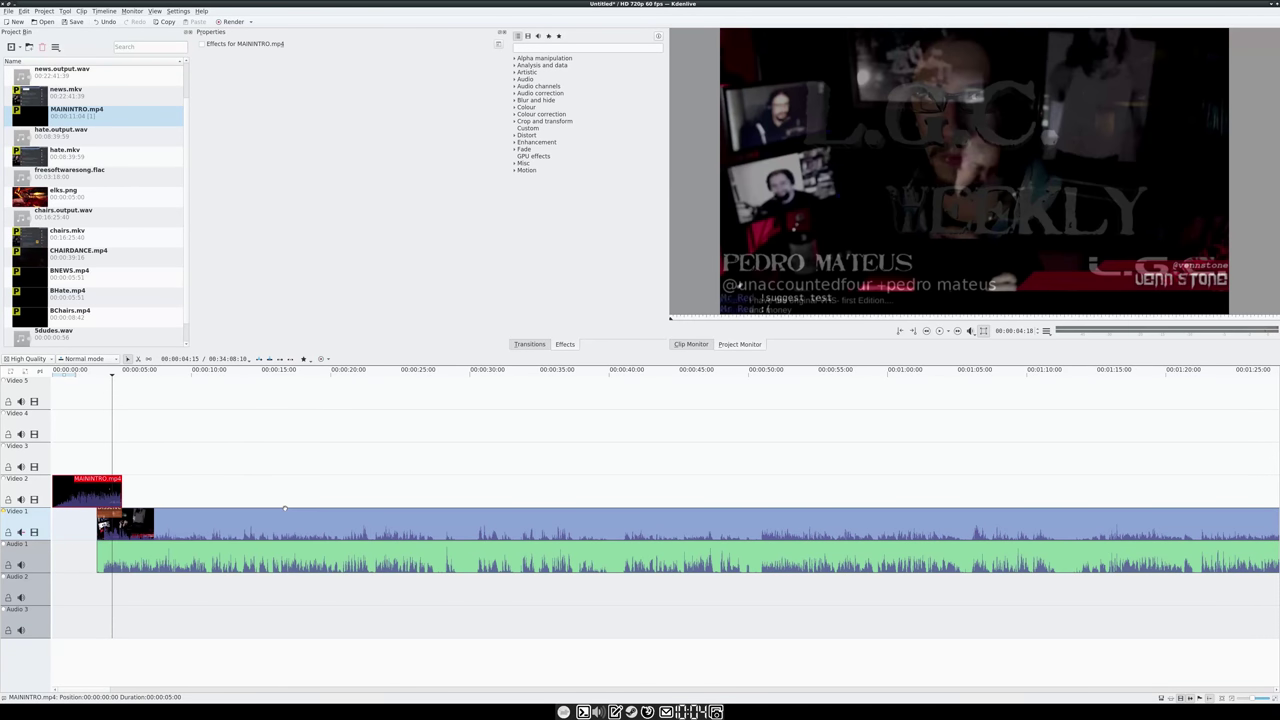
pyautogui.click(86, 373)
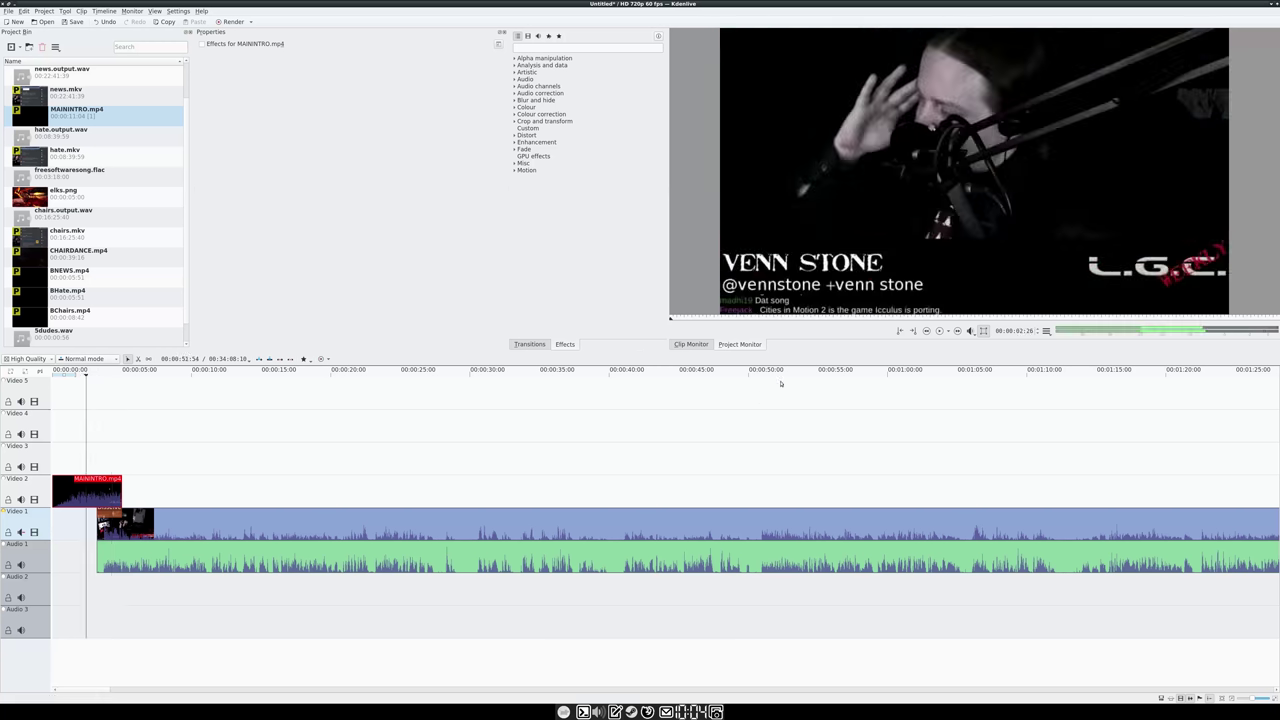
pyautogui.click(940, 331)
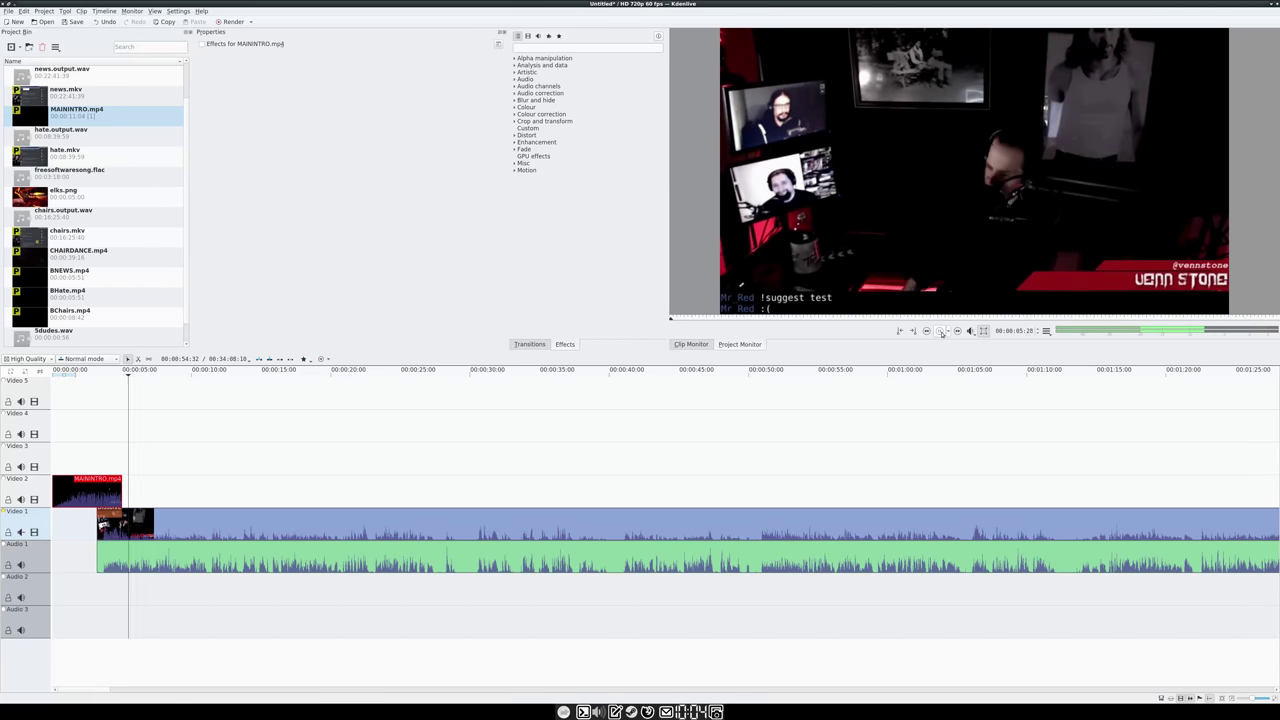
pyautogui.click(940, 331)
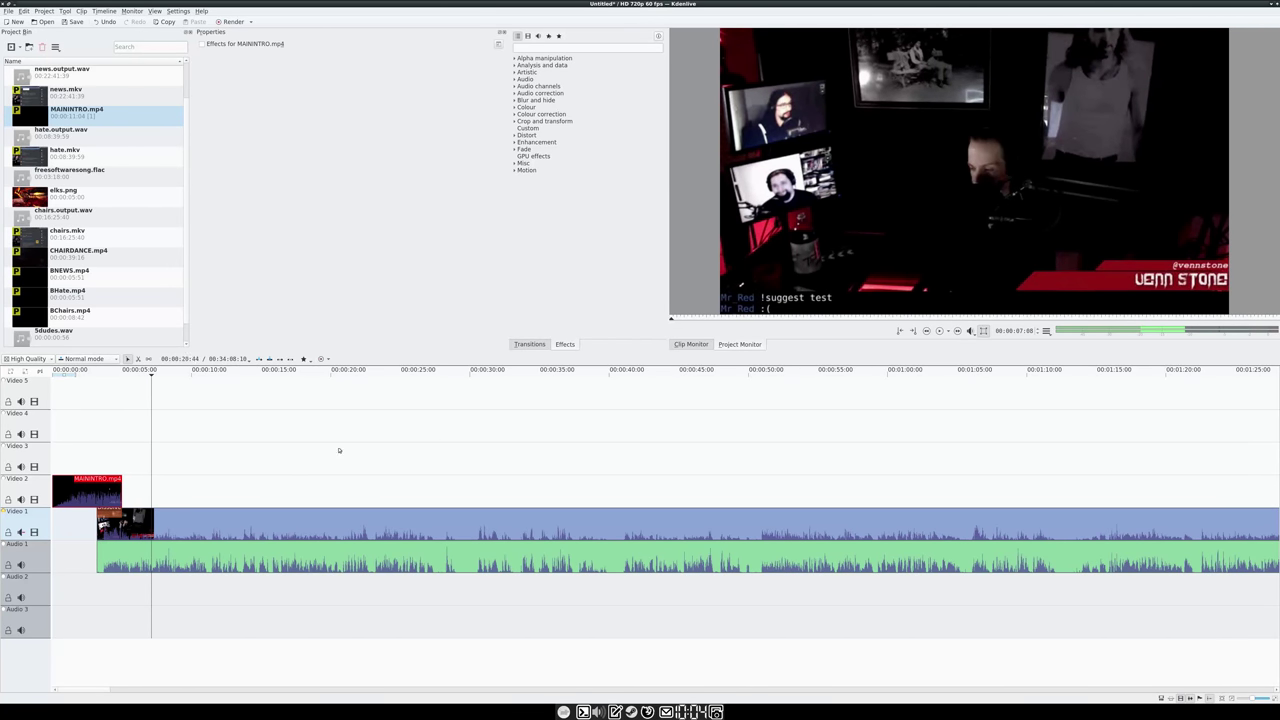
# - Apply the Fade out audio effect to MAININTRO.mp4 on Video 2 and play back the intro
pyautogui.click(514, 150)
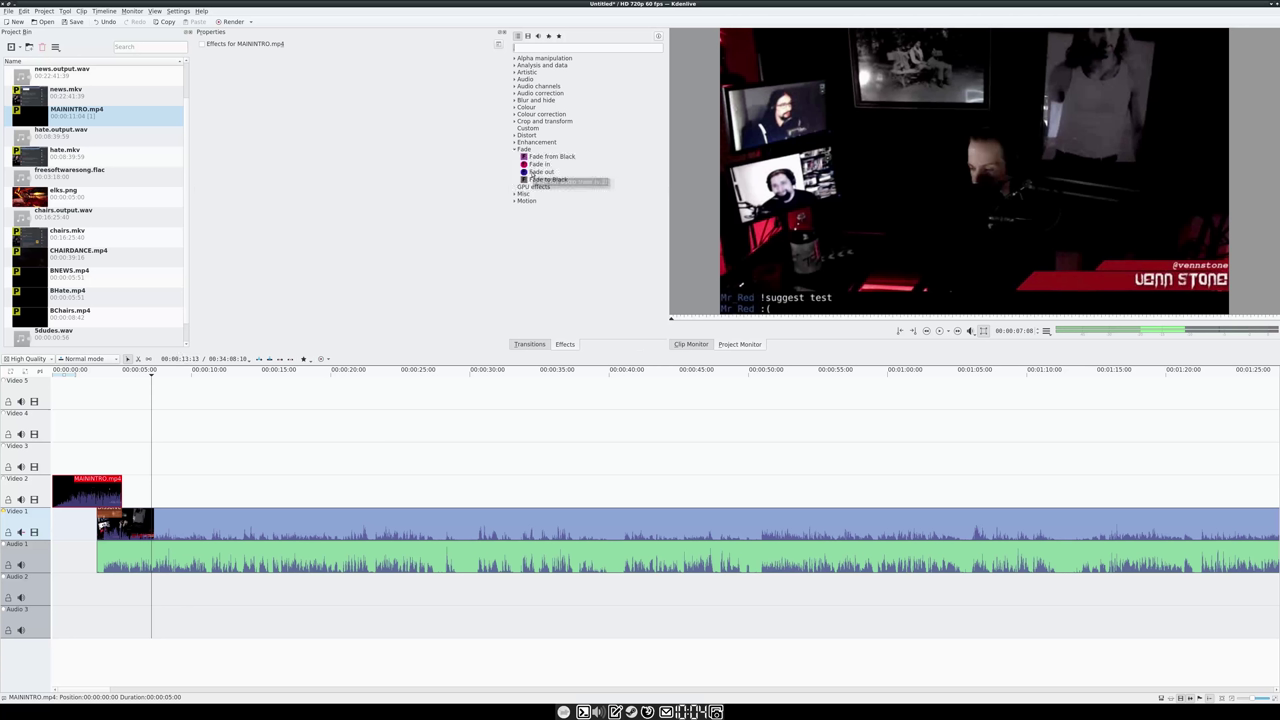
pyautogui.doubleClick(535, 172)
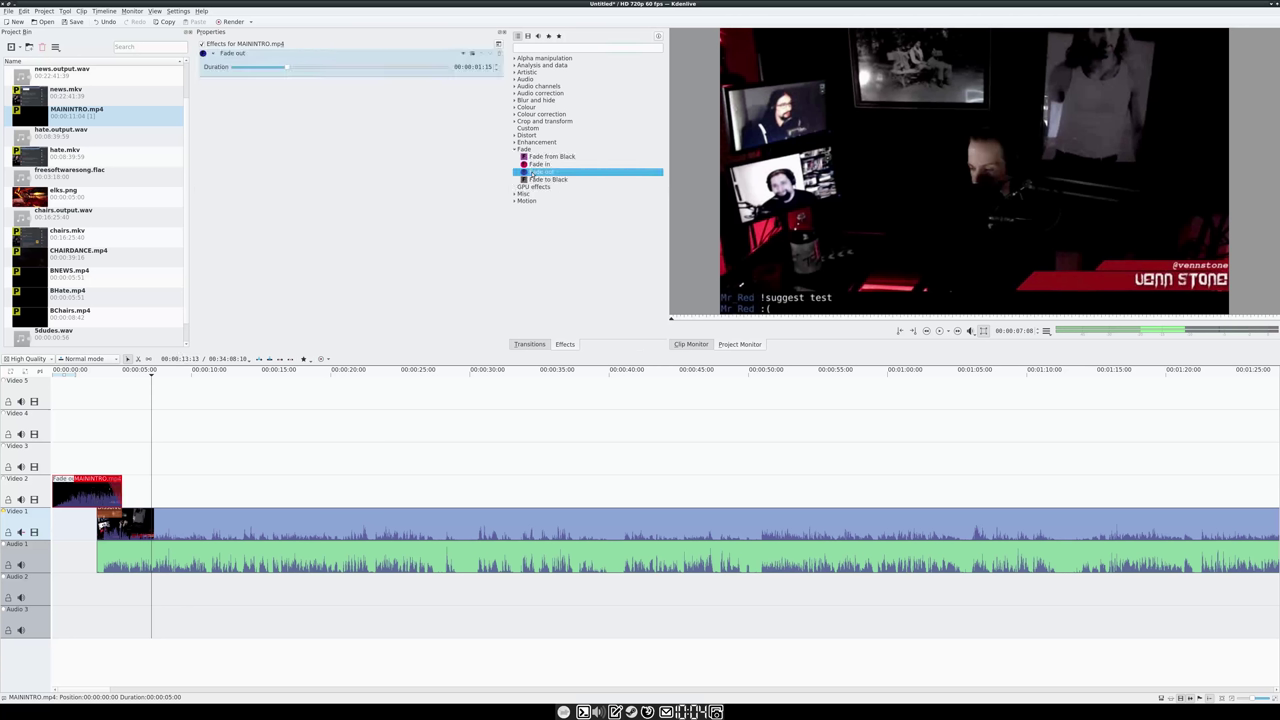
pyautogui.click(89, 374)
pyautogui.click(939, 331)
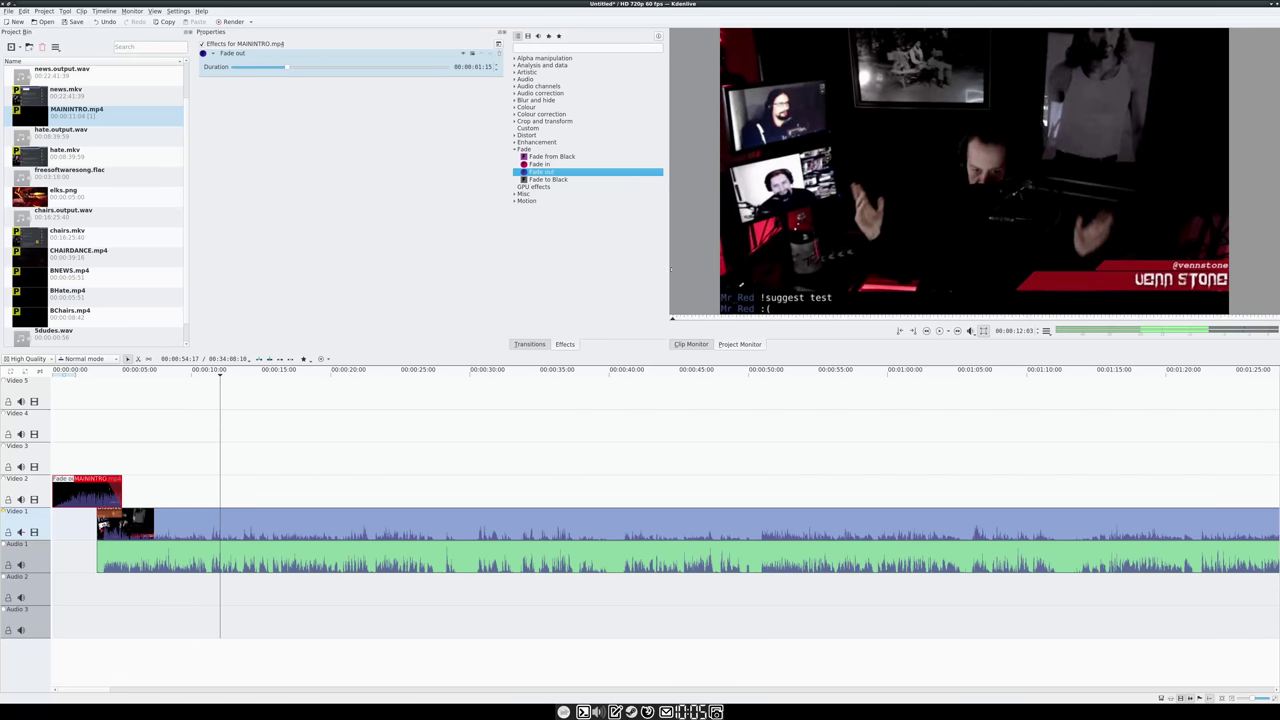
# - Place elks.png on Video 2 at about 00:00:12:00, shorten it to three frames and play back that section
pyautogui.moveTo(29, 198); pyautogui.dragTo(206, 488)
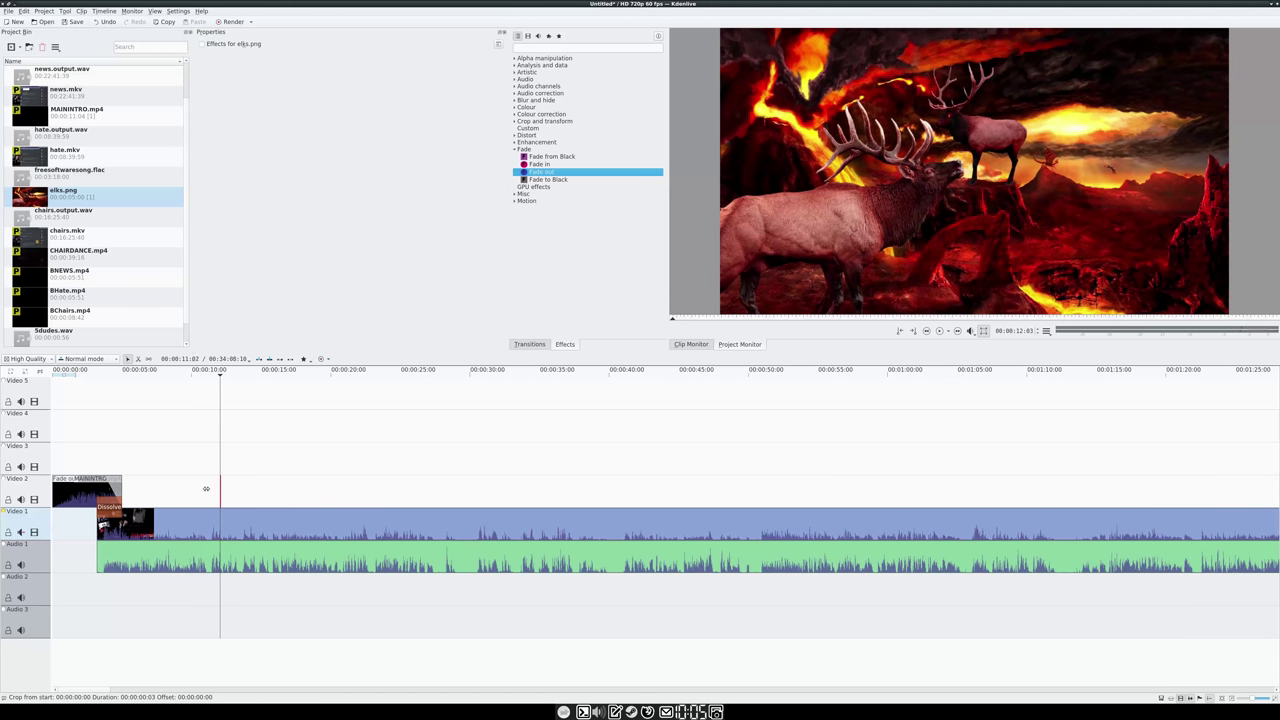
pyautogui.click(208, 372)
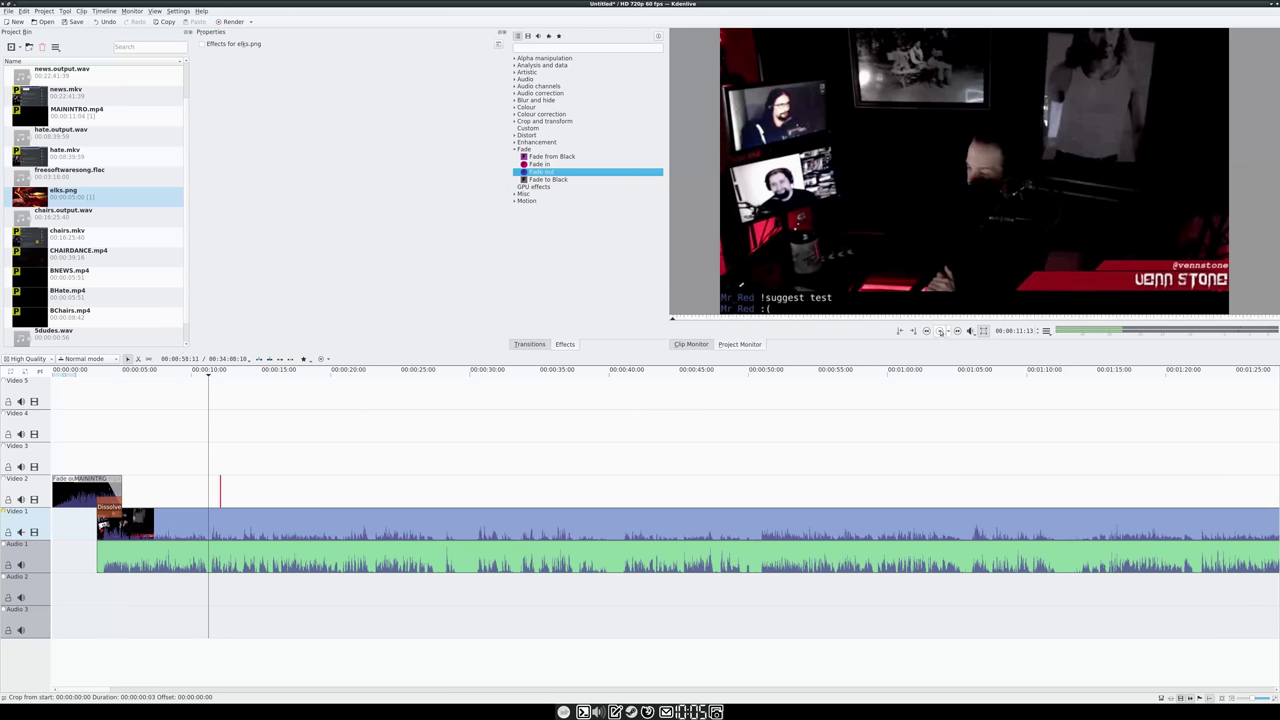
pyautogui.click(940, 331)
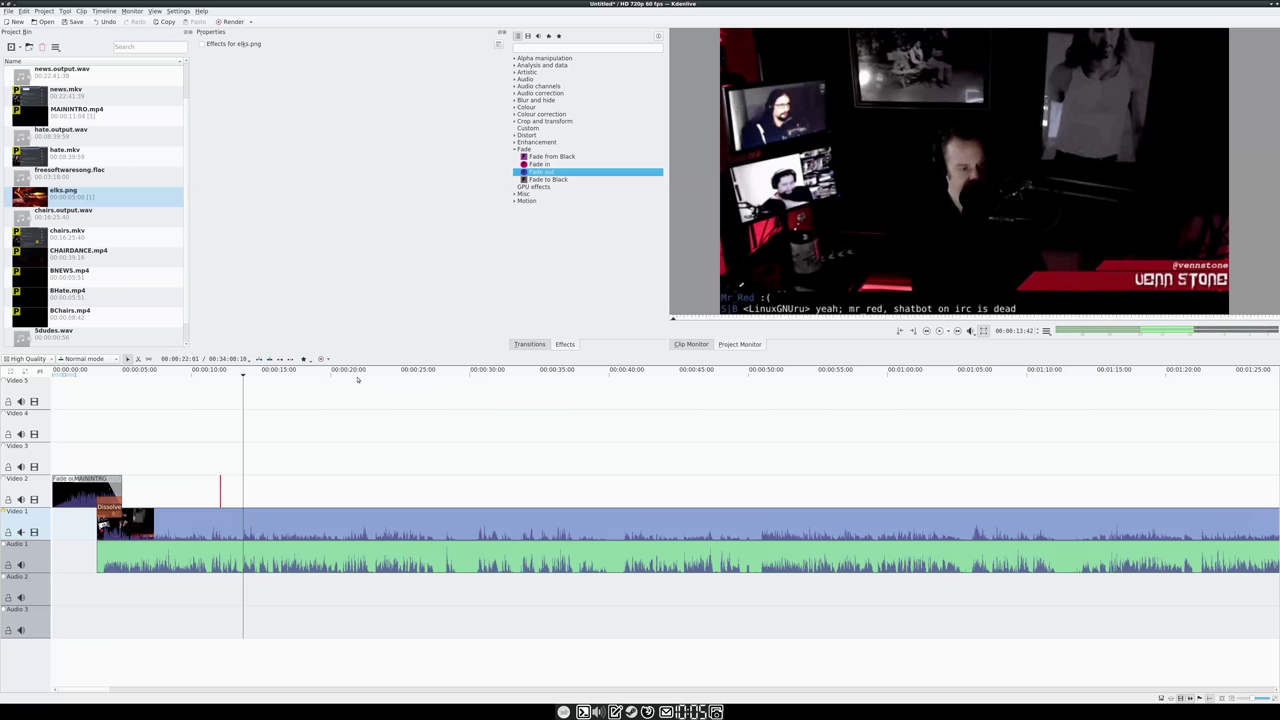
# - Cut steam.output.wav on Audio 1 at 00:04:28:20 and again at 00:04:35:51
pyautogui.click(714, 372)
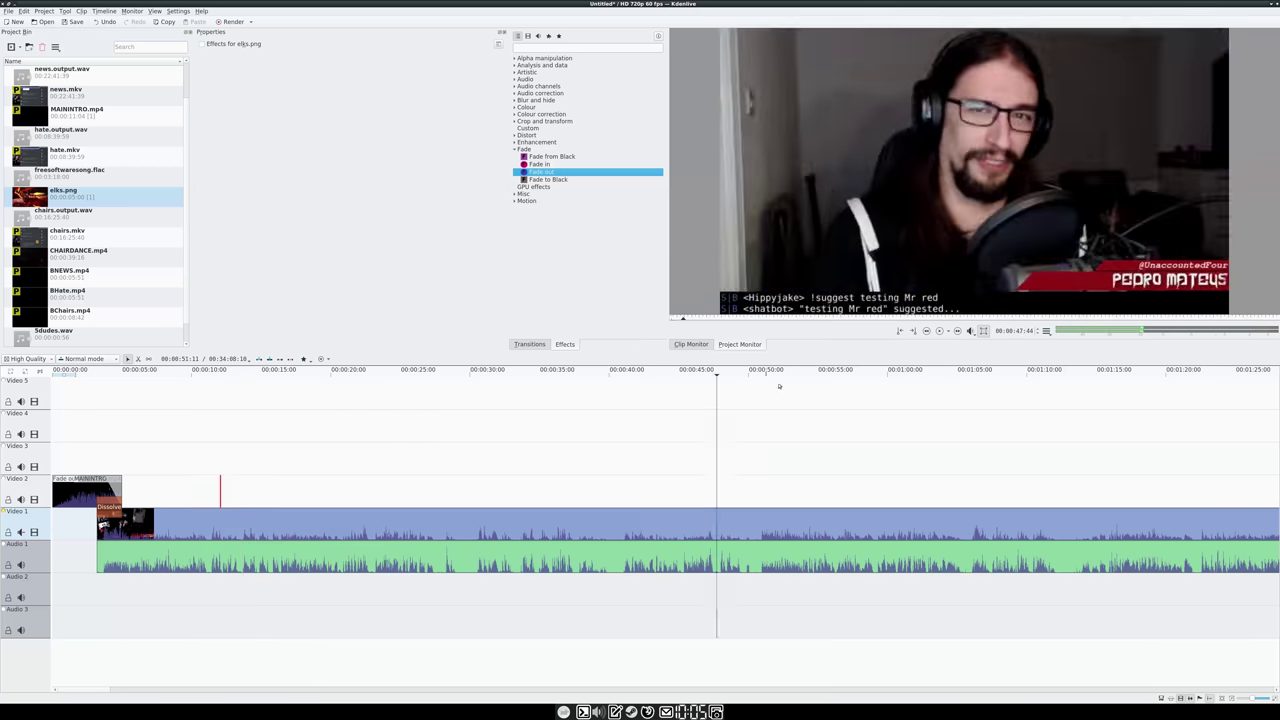
pyautogui.click(1080, 372)
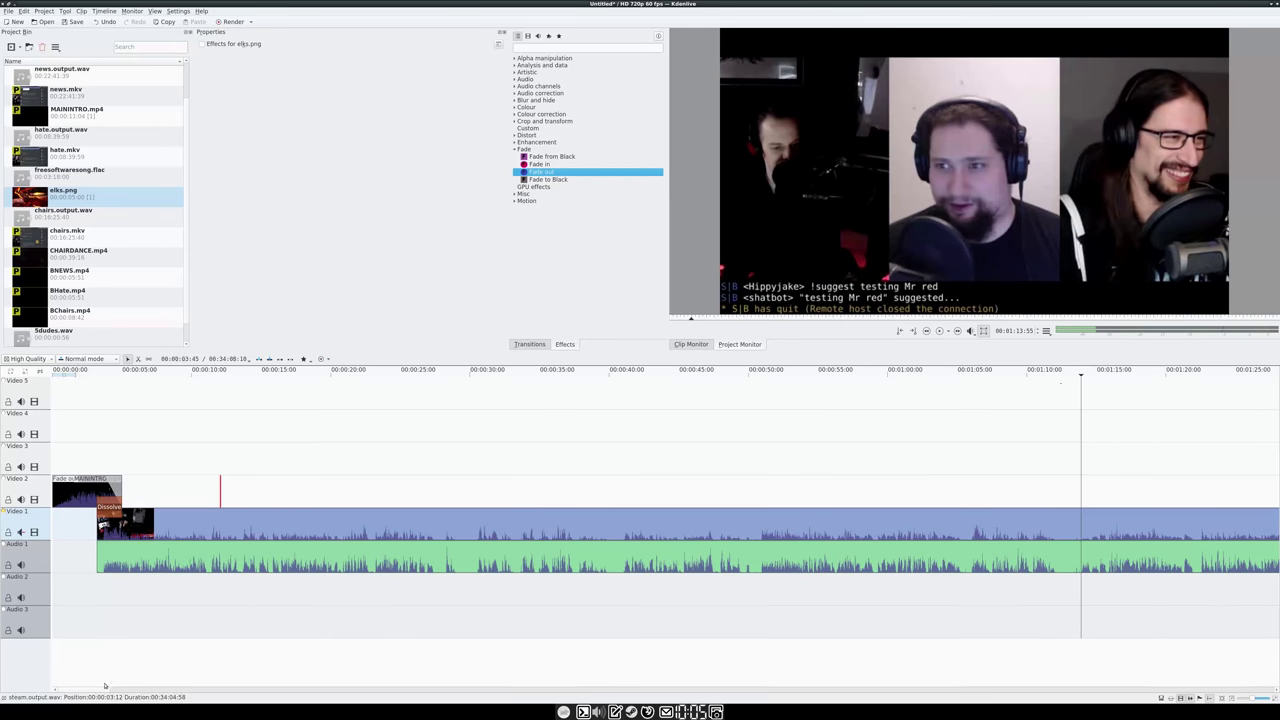
pyautogui.moveTo(100, 692); pyautogui.dragTo(142, 692)
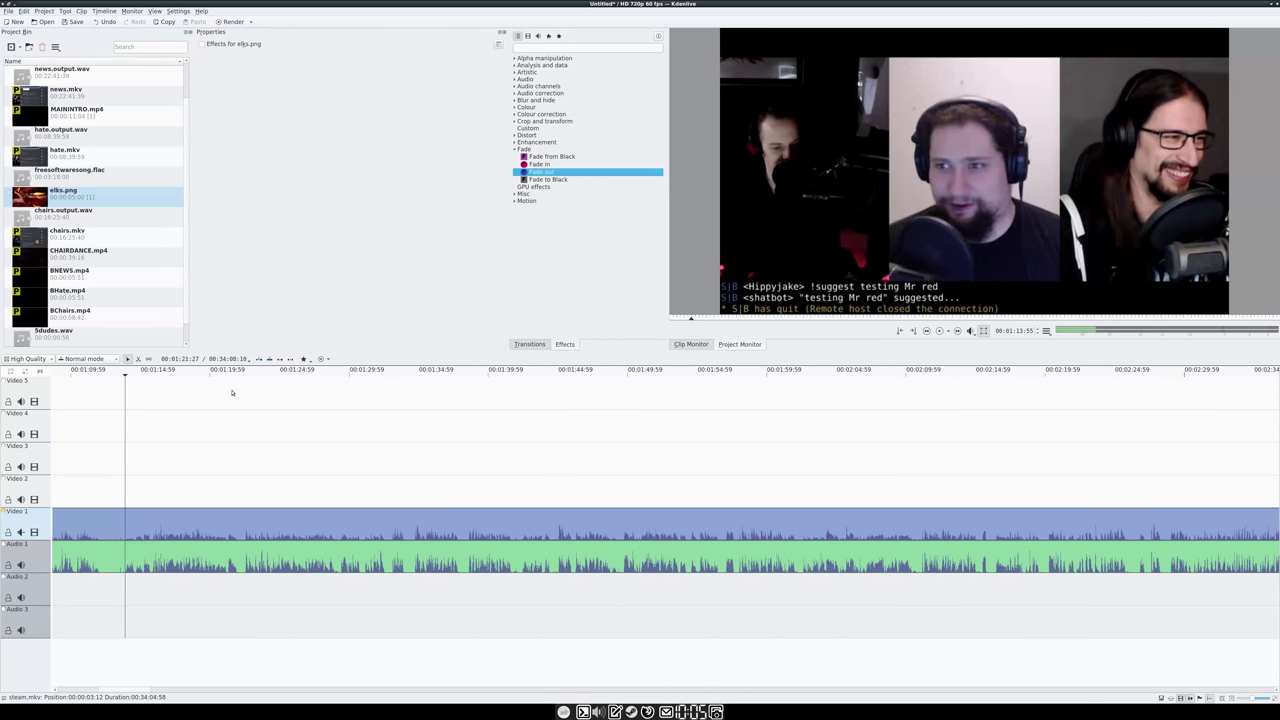
pyautogui.moveTo(245, 374); pyautogui.dragTo(1212, 430)
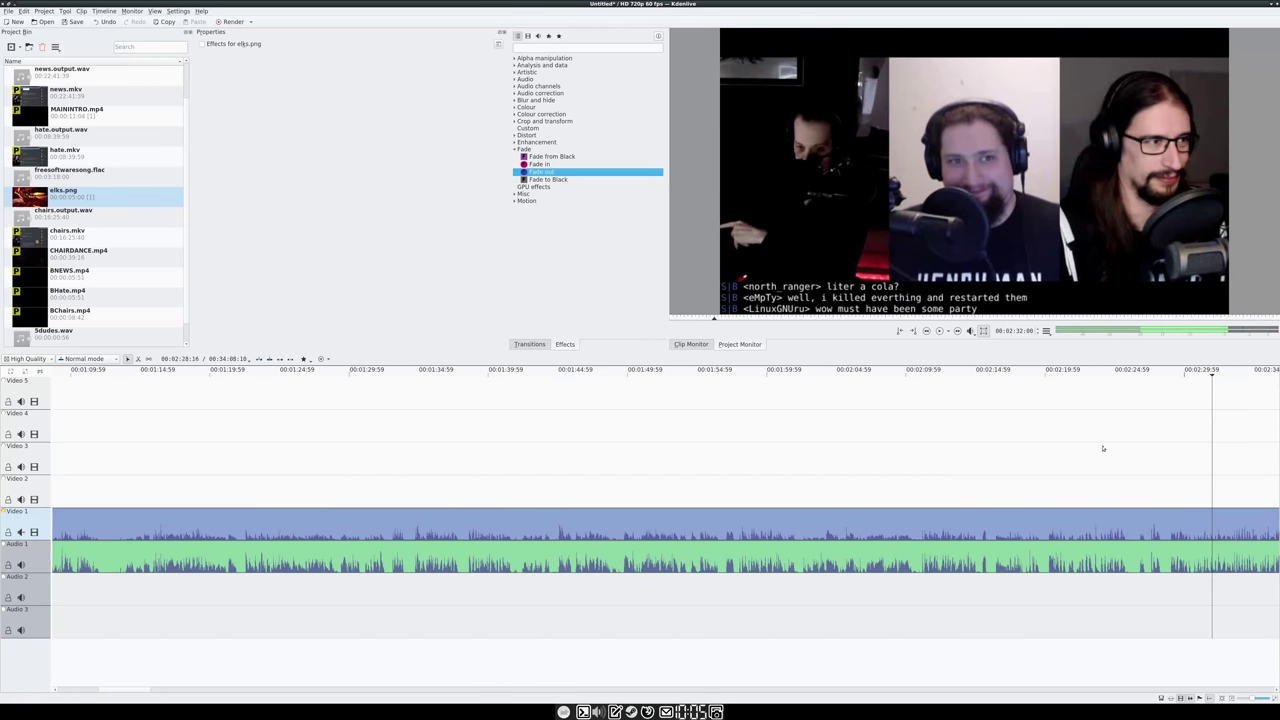
pyautogui.moveTo(137, 690); pyautogui.dragTo(161, 690)
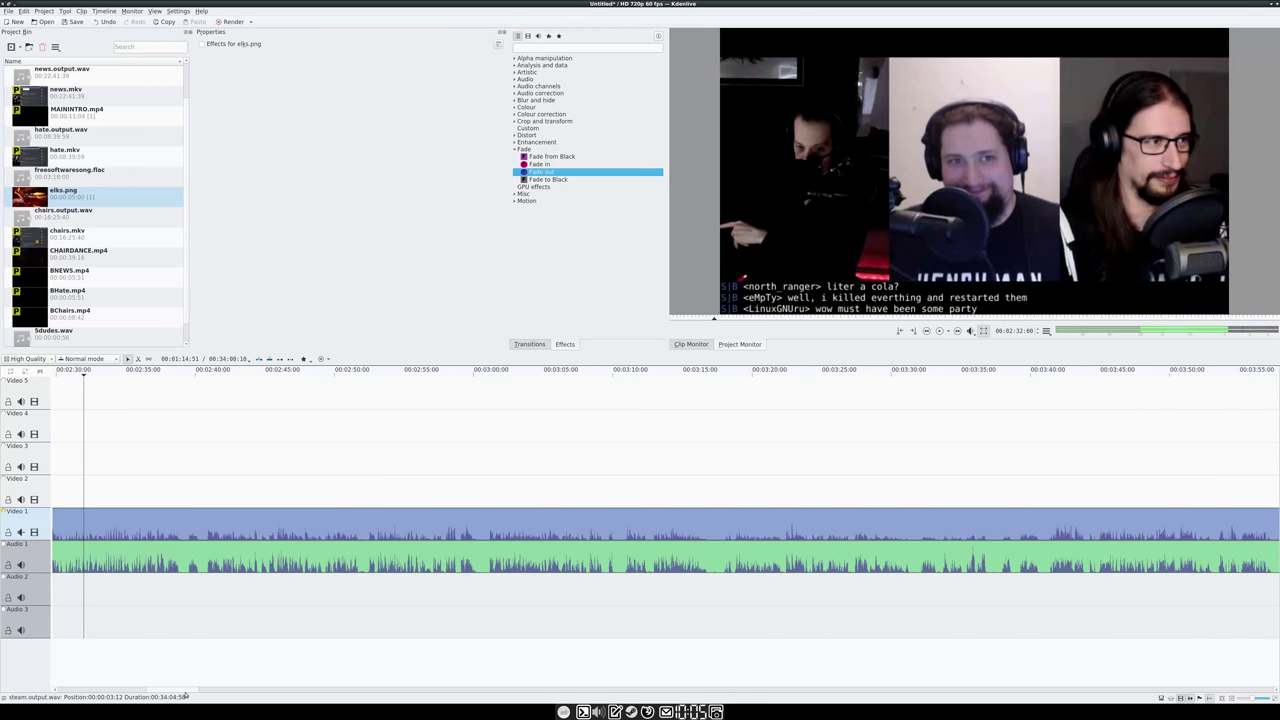
pyautogui.moveTo(240, 380); pyautogui.dragTo(1175, 410)
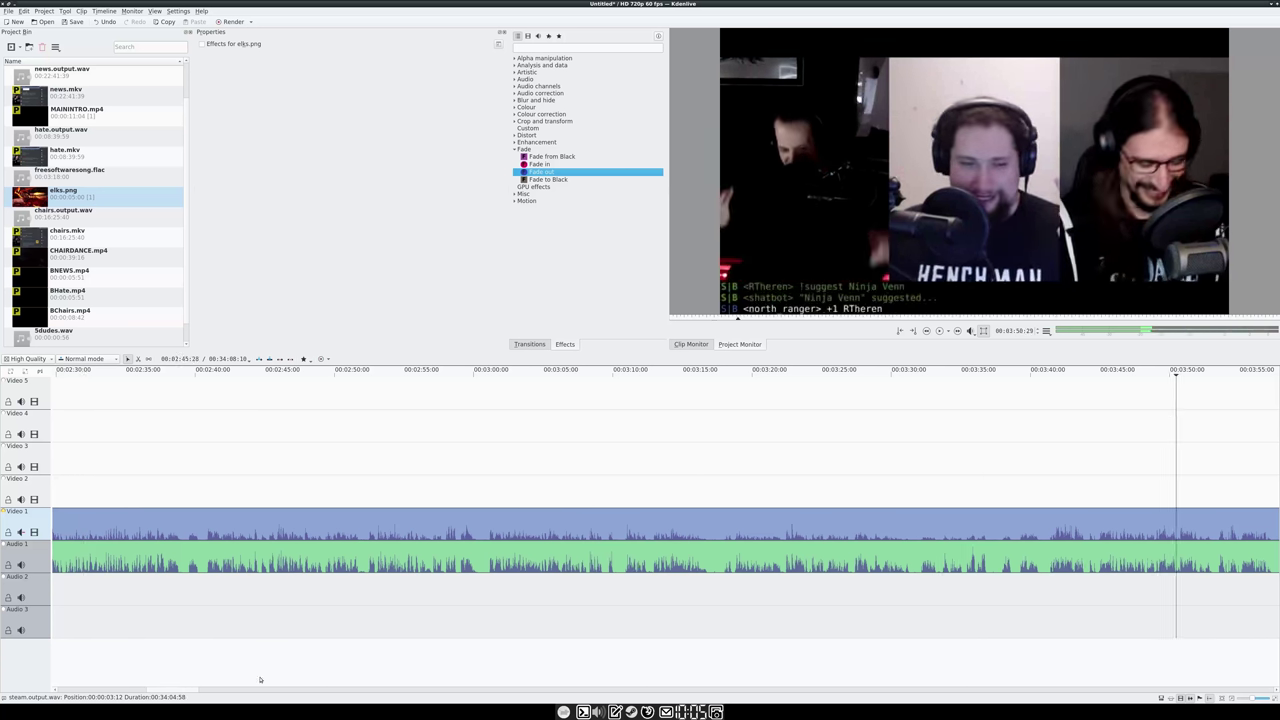
pyautogui.moveTo(174, 694); pyautogui.dragTo(214, 699)
pyautogui.moveTo(428, 370); pyautogui.dragTo(792, 385)
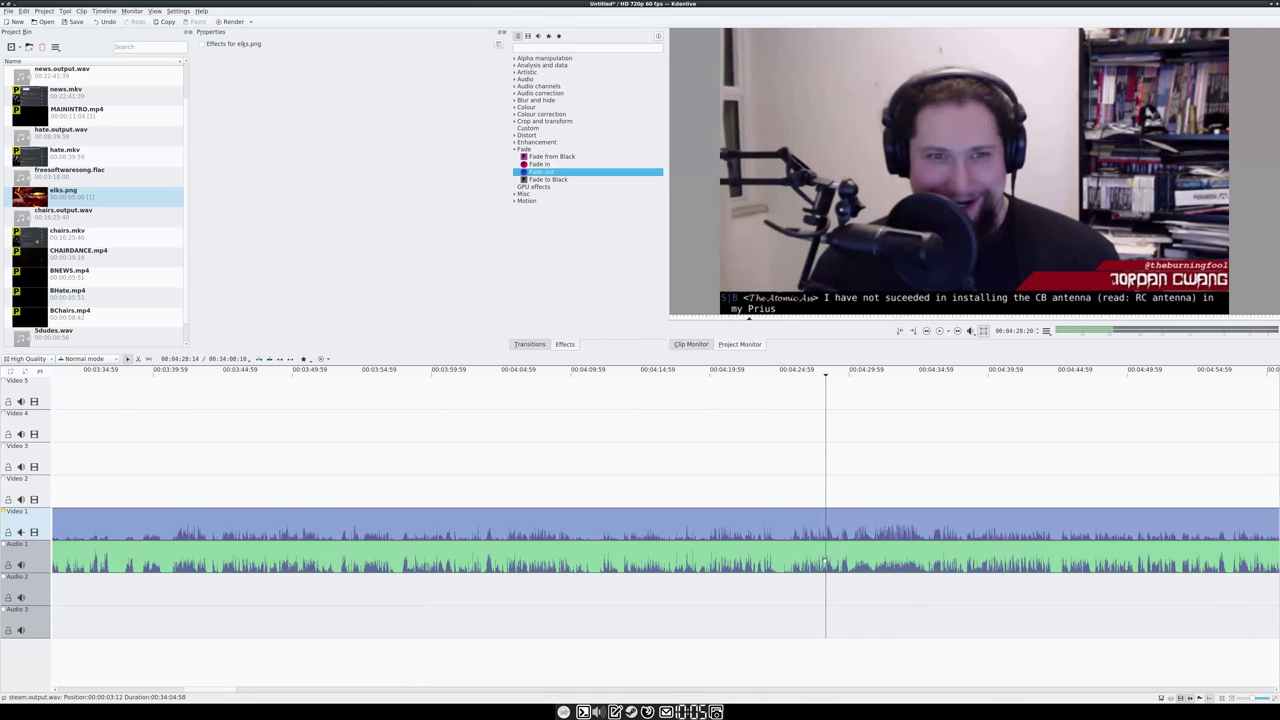
pyautogui.click(826, 564)
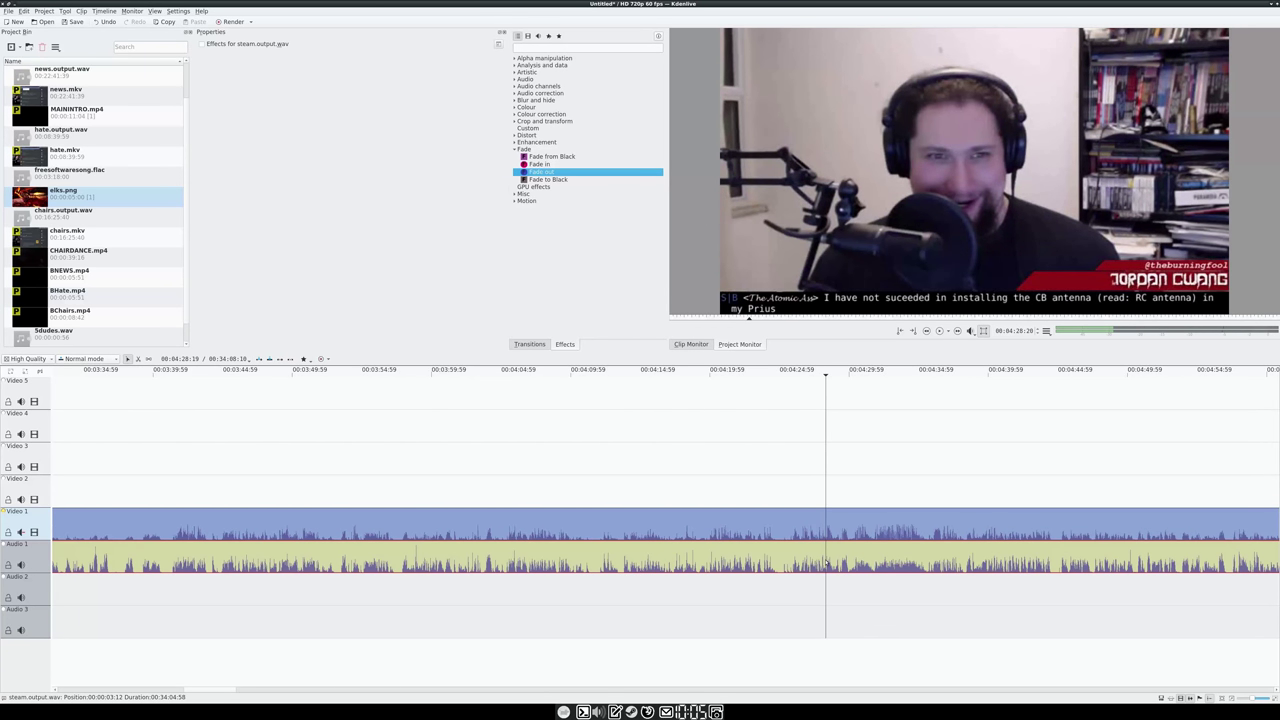
pyautogui.hotkey('shift', 'r')
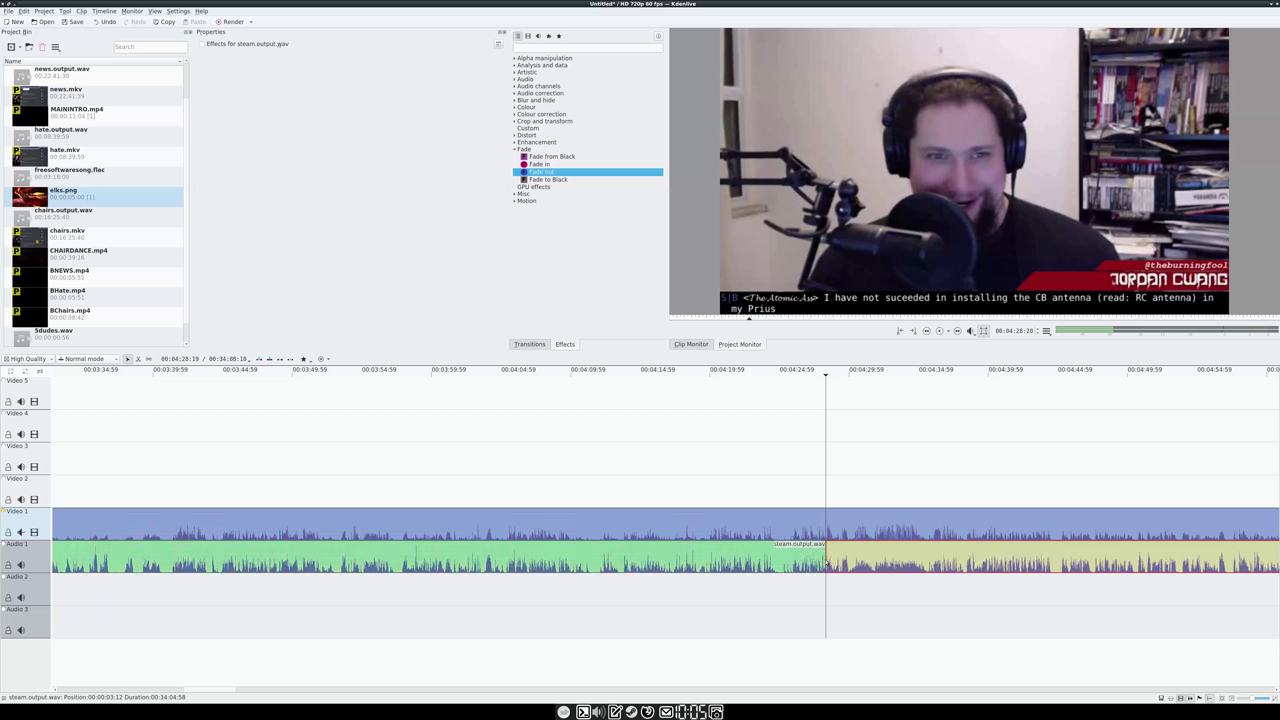
pyautogui.click(939, 332)
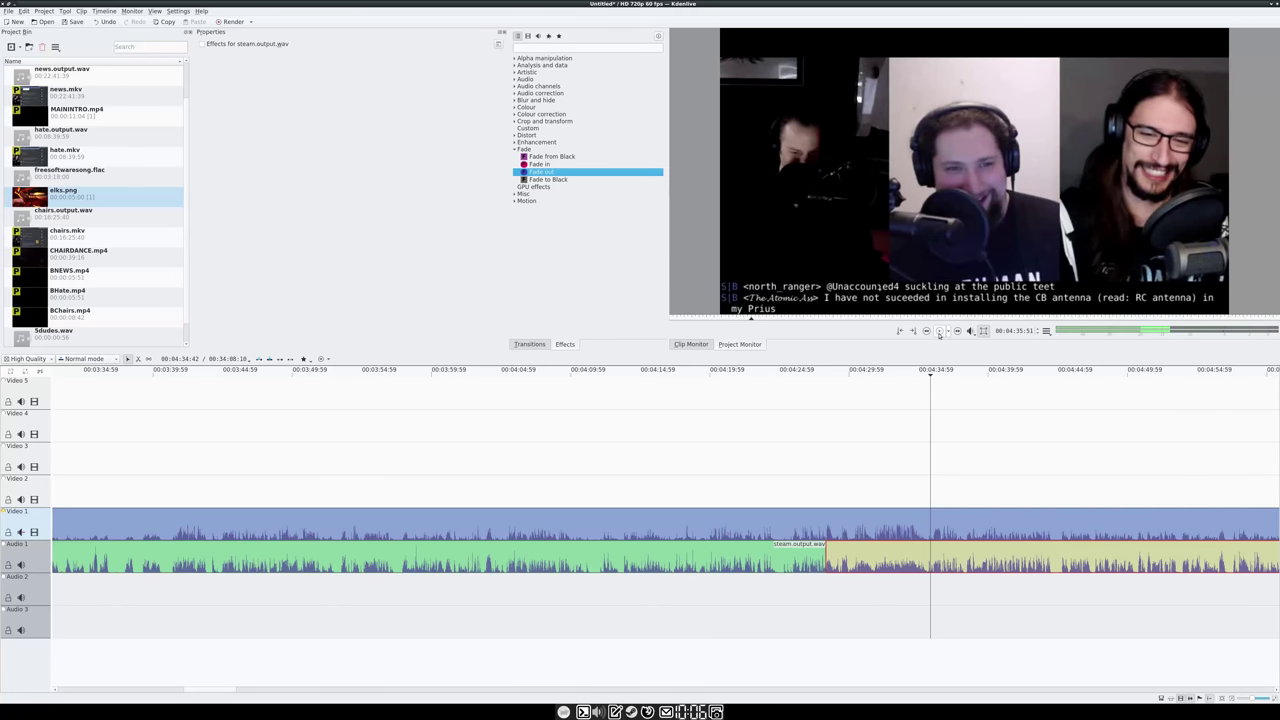
pyautogui.click(930, 562)
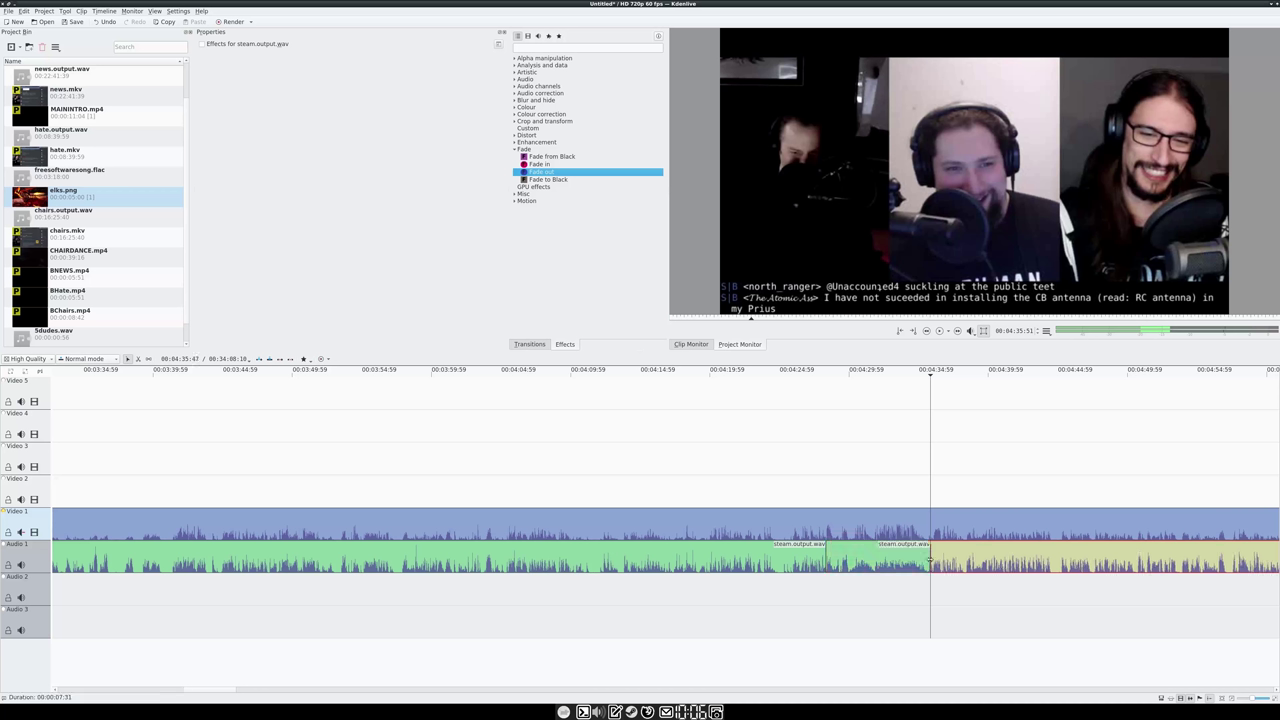
# - Copy the steam.output.wav segment between the two cuts and paste it onto Video 3, aligned with the original at 00:04:28:20
pyautogui.rightClick(904, 560)
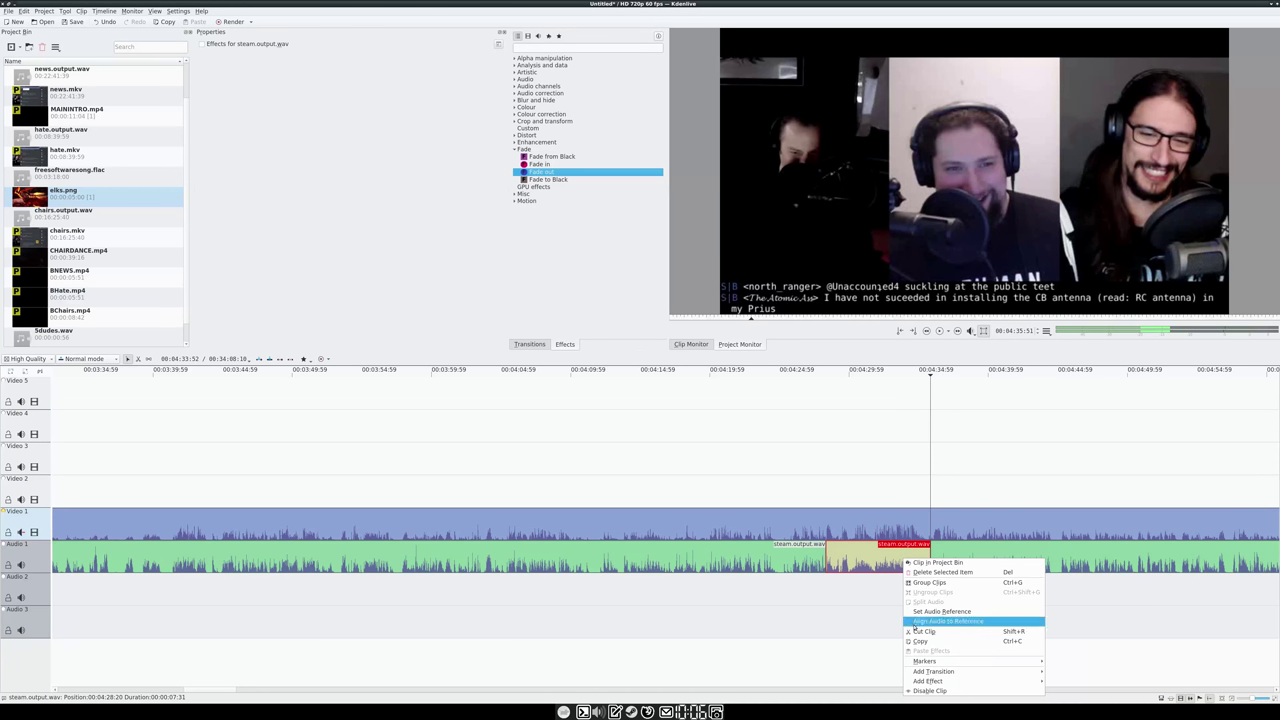
pyautogui.click(924, 642)
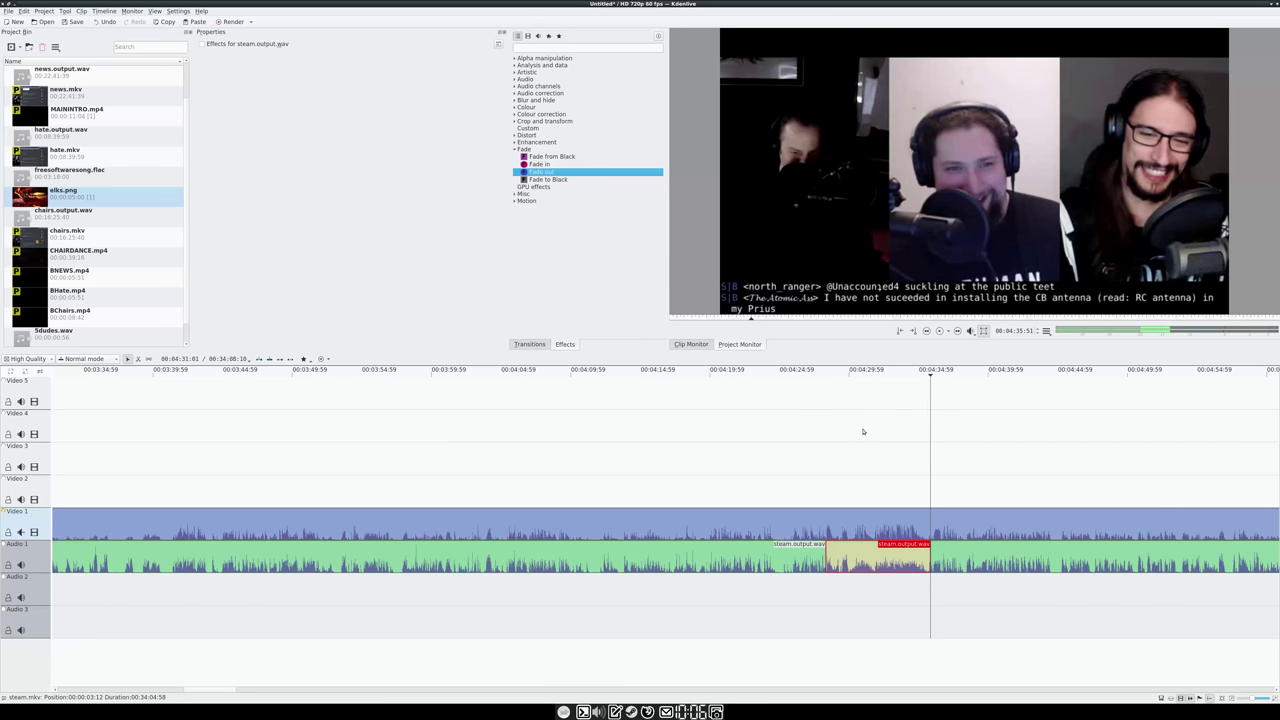
pyautogui.rightClick(852, 491)
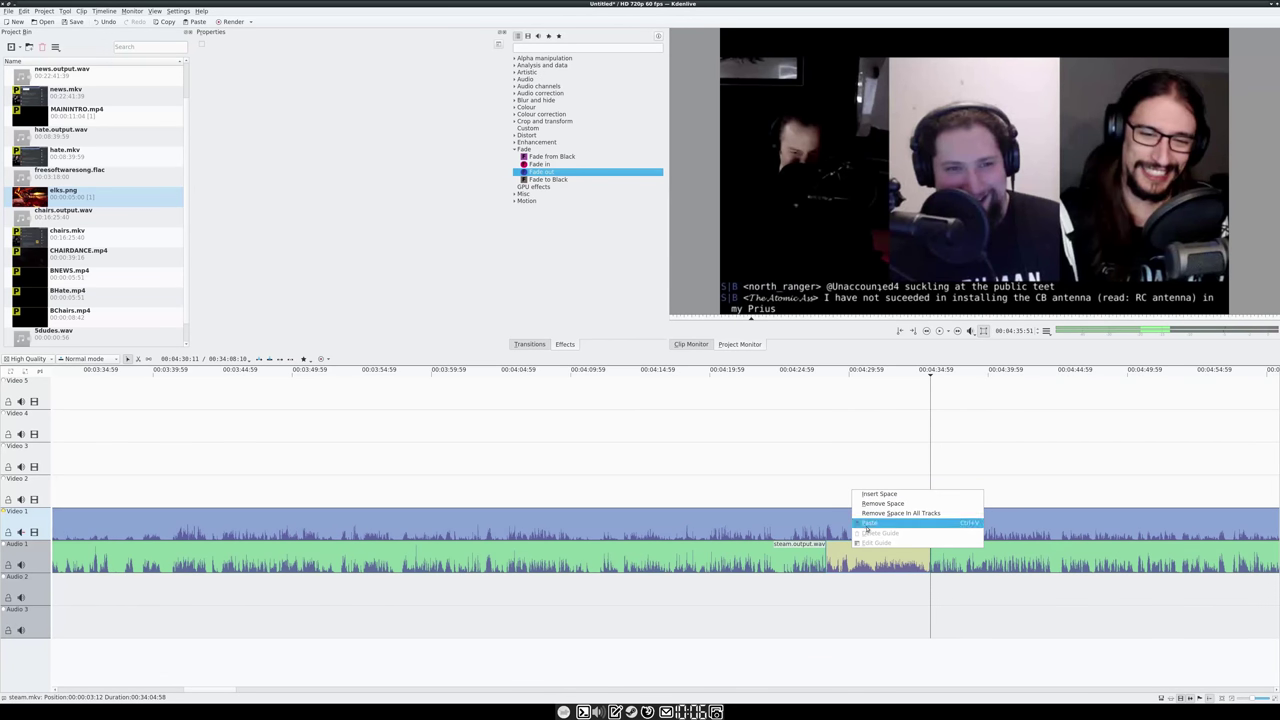
pyautogui.click(867, 530)
pyautogui.moveTo(889, 496); pyautogui.dragTo(861, 463)
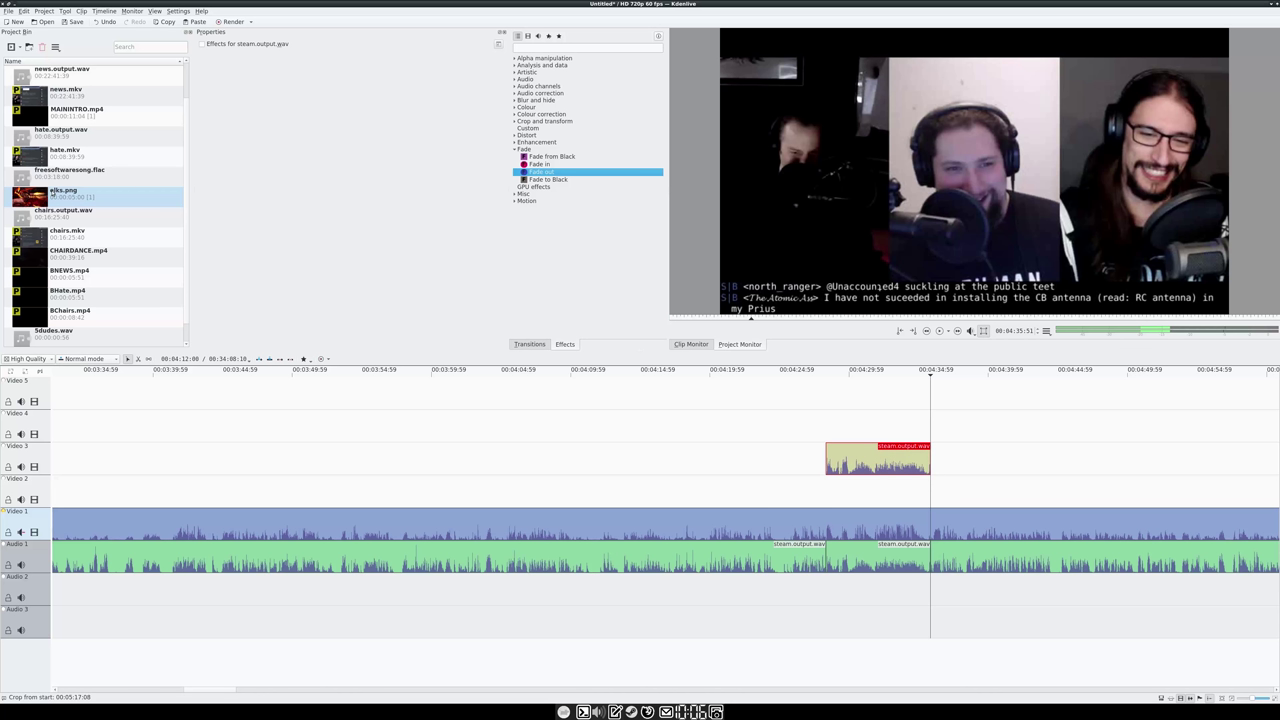
# - Import SteamupdateWeek.mp4 from the MAINRESOURCE folder and place it on Video 2 at 00:04:28:20, below the copied audio segment
pyautogui.scroll(-1, 53, 179)
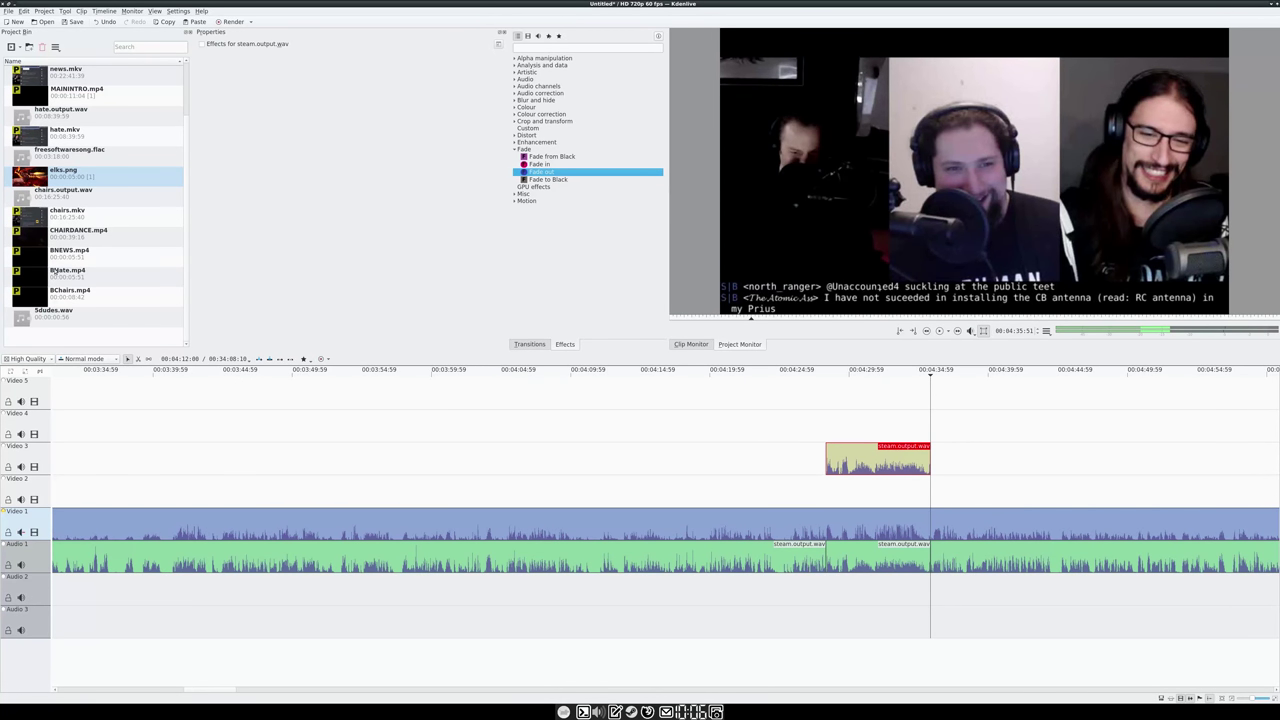
pyautogui.scroll(3, 75, 318)
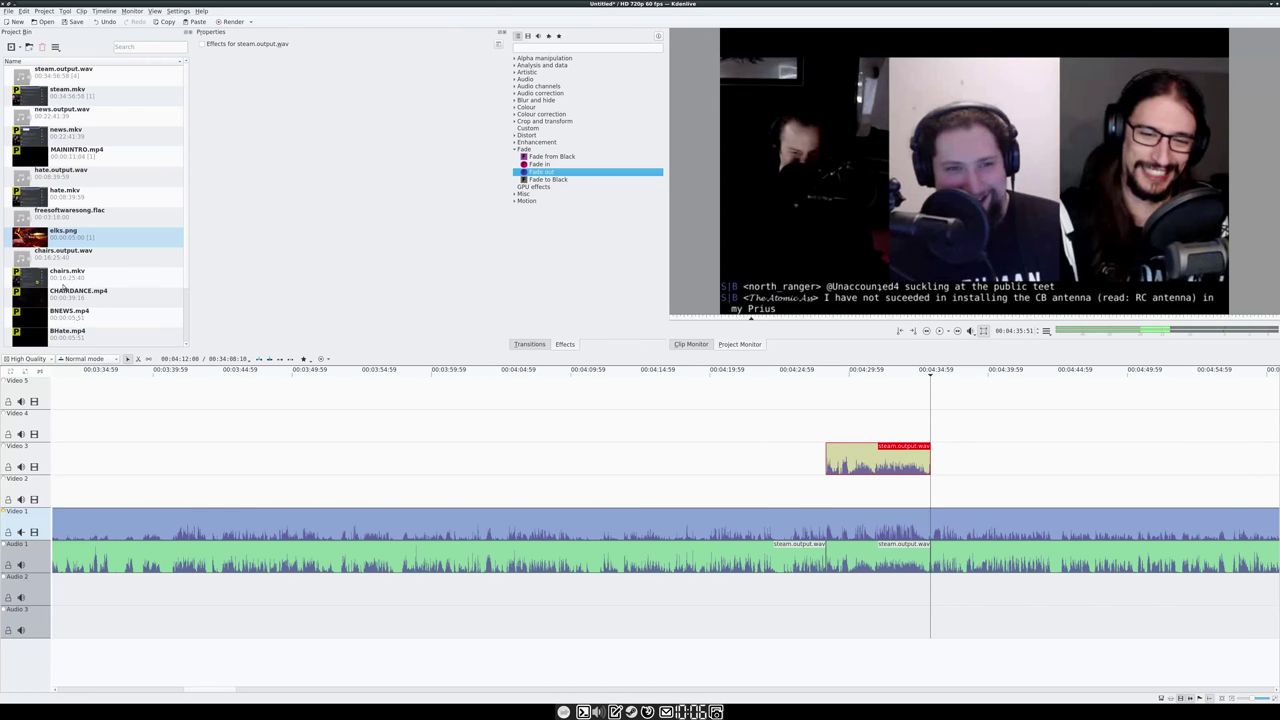
pyautogui.scroll(-3, 80, 231)
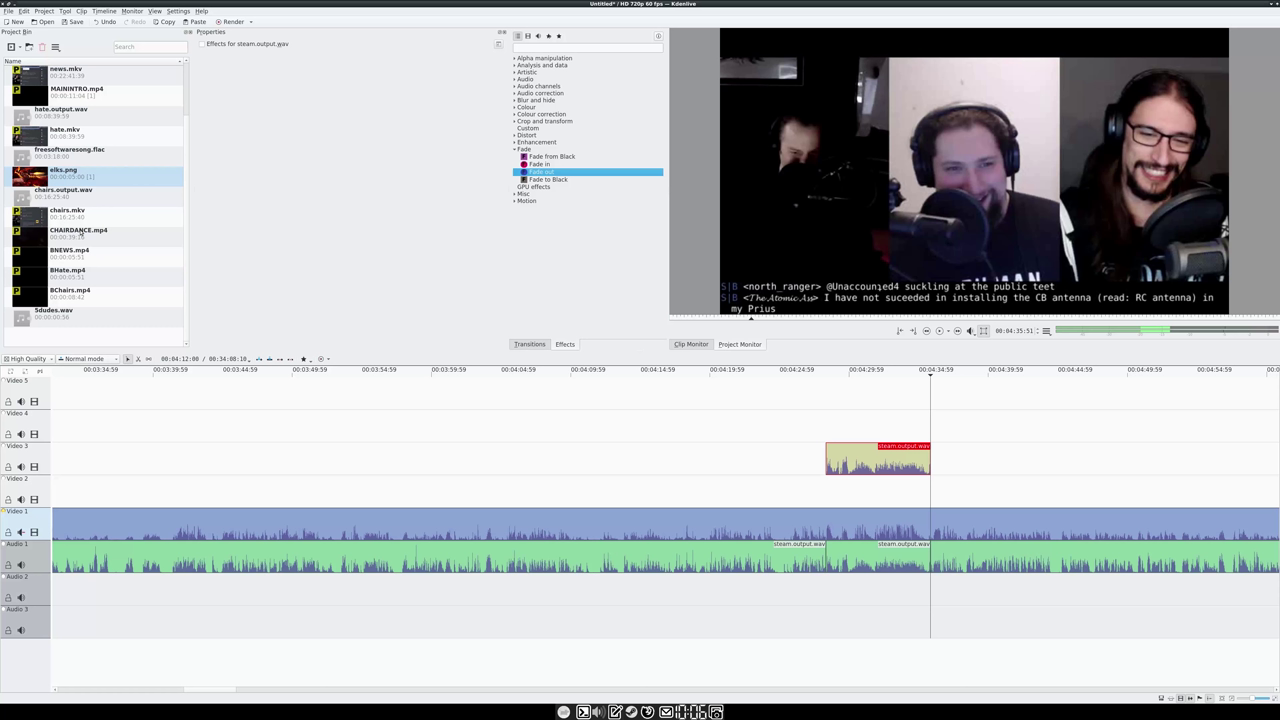
pyautogui.rightClick(60, 340)
pyautogui.click(95, 346)
pyautogui.scroll(-5, 592, 340)
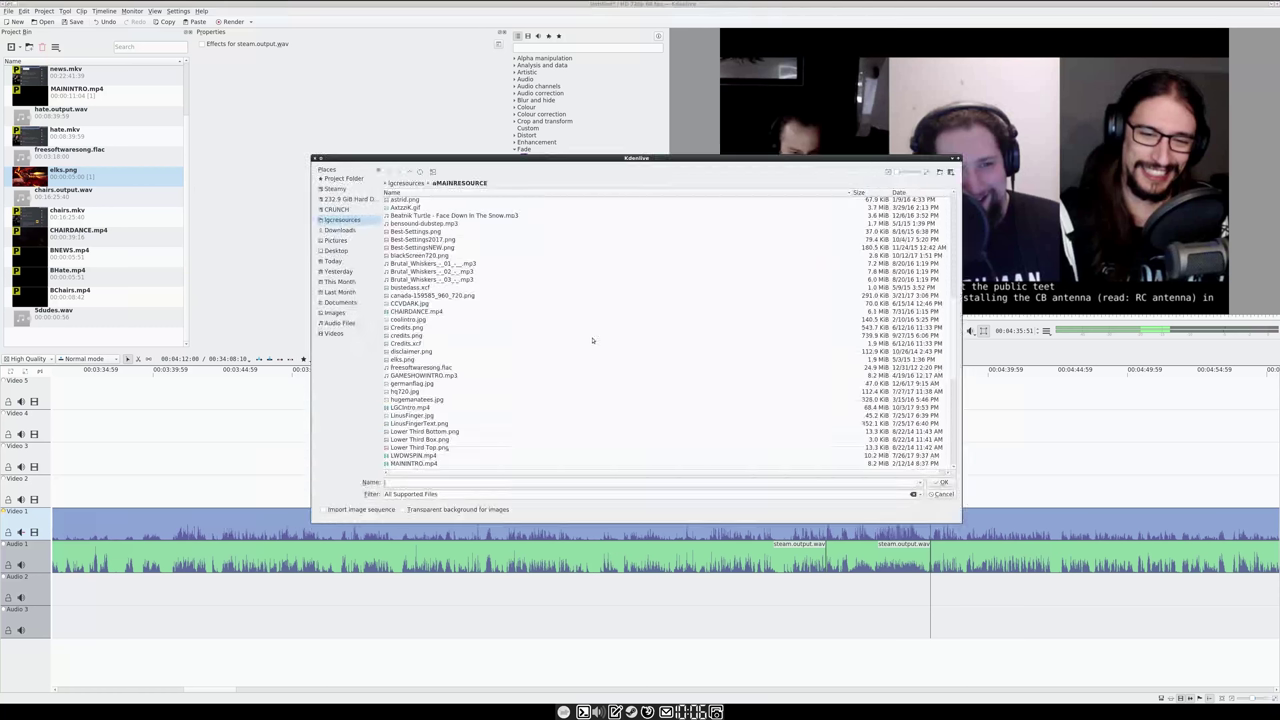
pyautogui.scroll(-10, 592, 340)
pyautogui.doubleClick(386, 386)
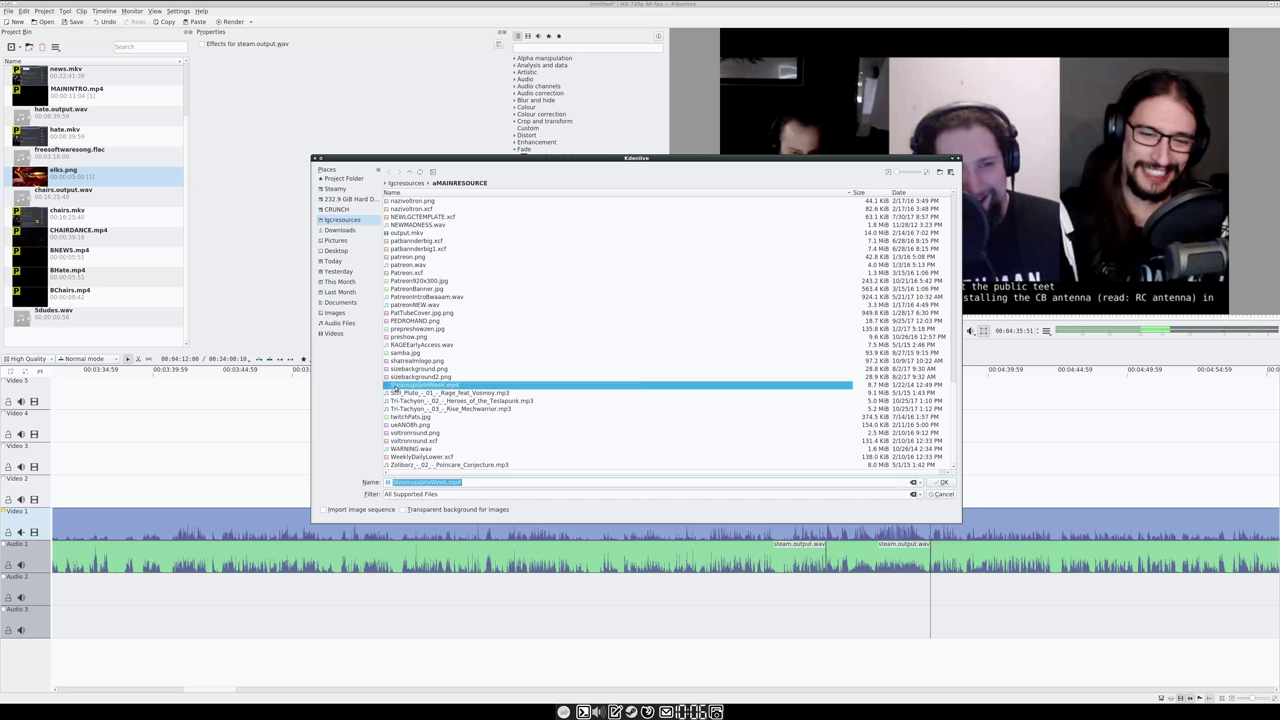
pyautogui.scroll(1, 54, 249)
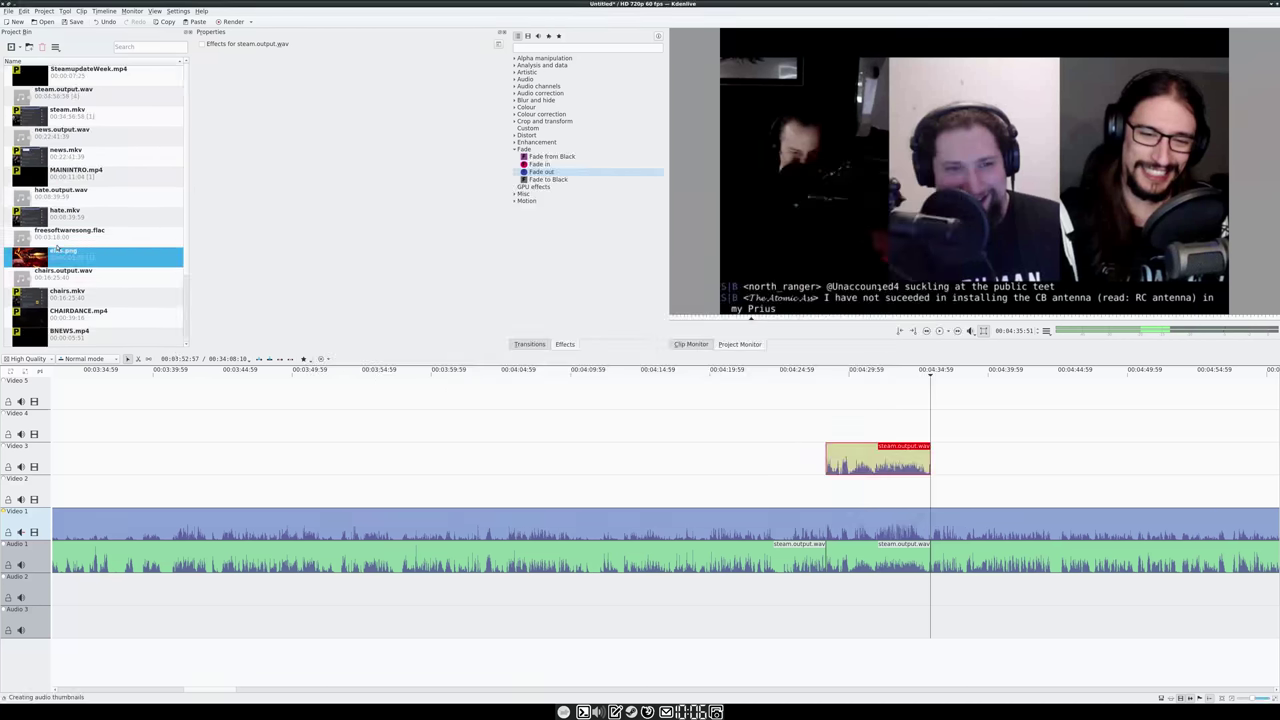
pyautogui.moveTo(35, 80); pyautogui.dragTo(830, 494)
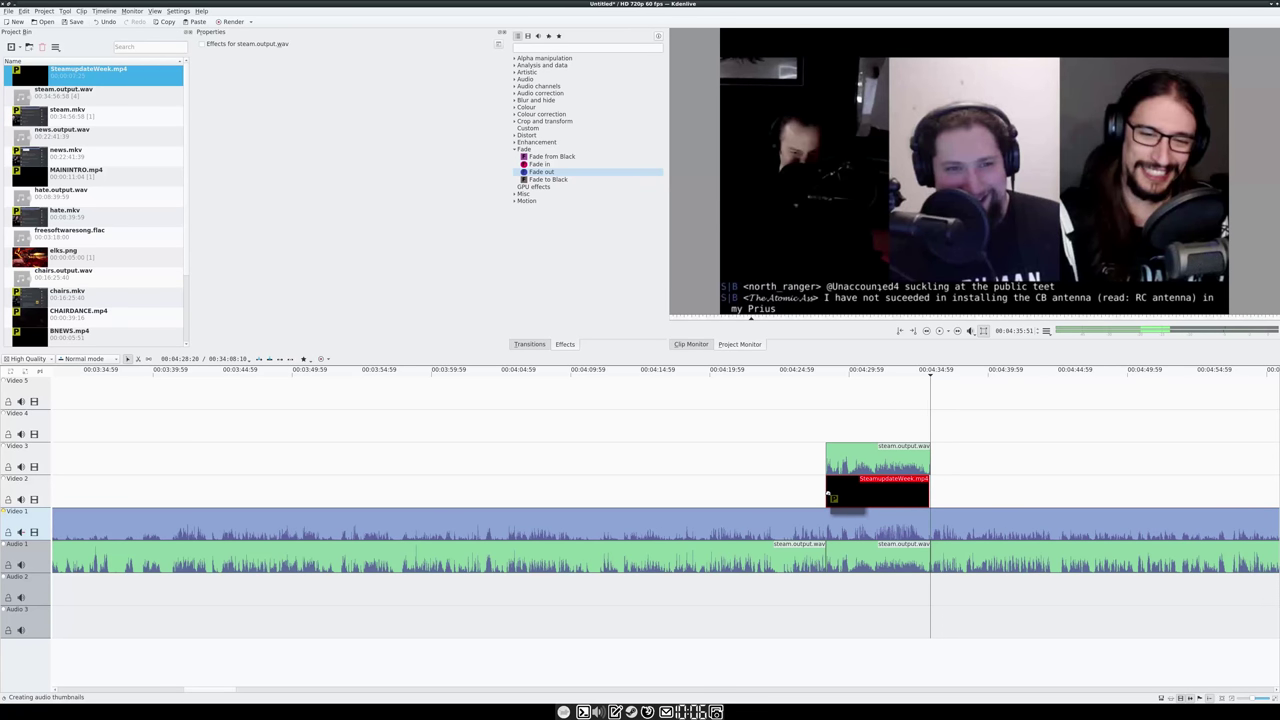
# - Add a Dissolve transition to Video 1 at both the start and the end of SteamupdateWeek.mp4 on Video 2
pyautogui.moveTo(820, 374)
pyautogui.mouseDown()
pyautogui.moveTo(851, 375)
pyautogui.moveTo(829, 377)
pyautogui.mouseUp()
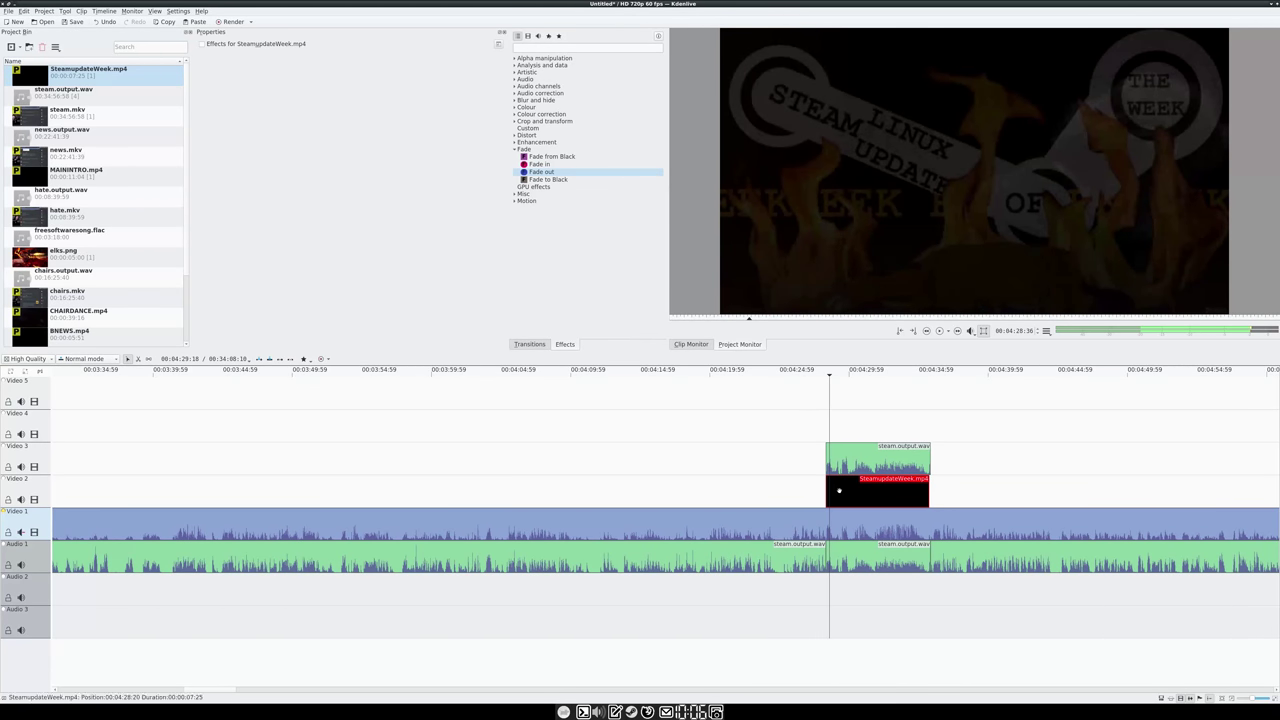
pyautogui.rightClick(829, 492)
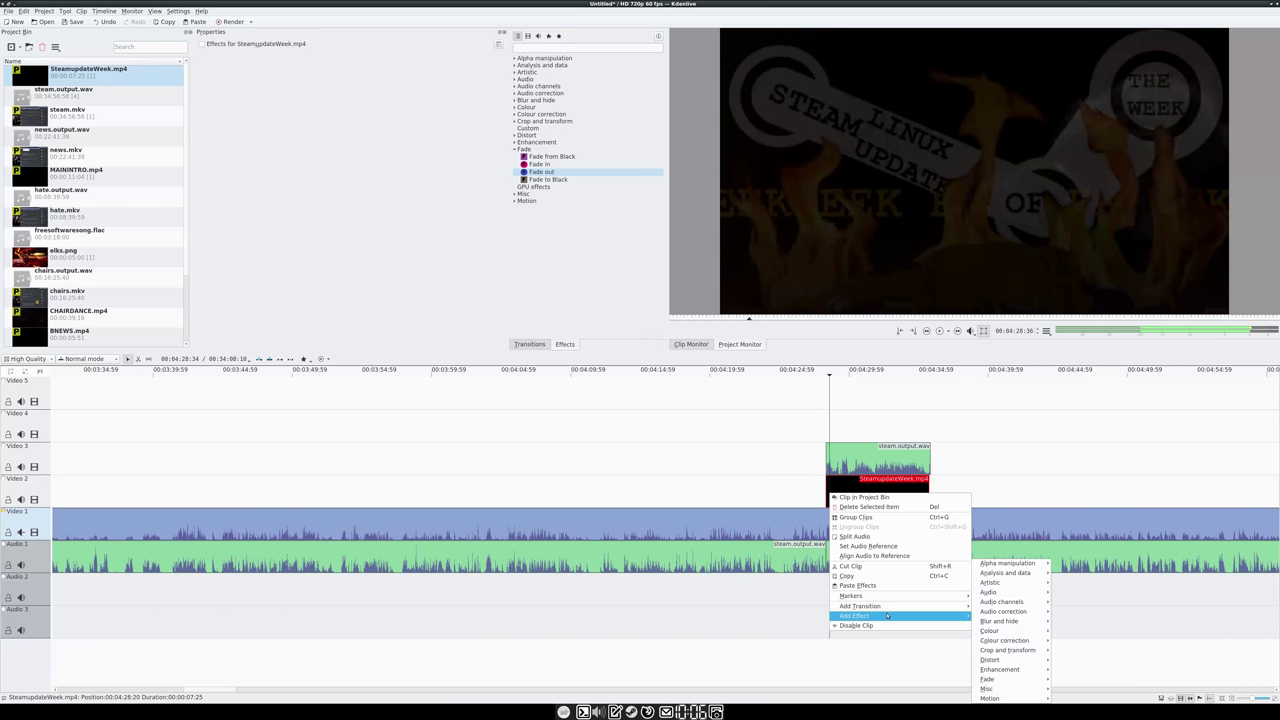
pyautogui.moveTo(900, 606)
pyautogui.click(1020, 505)
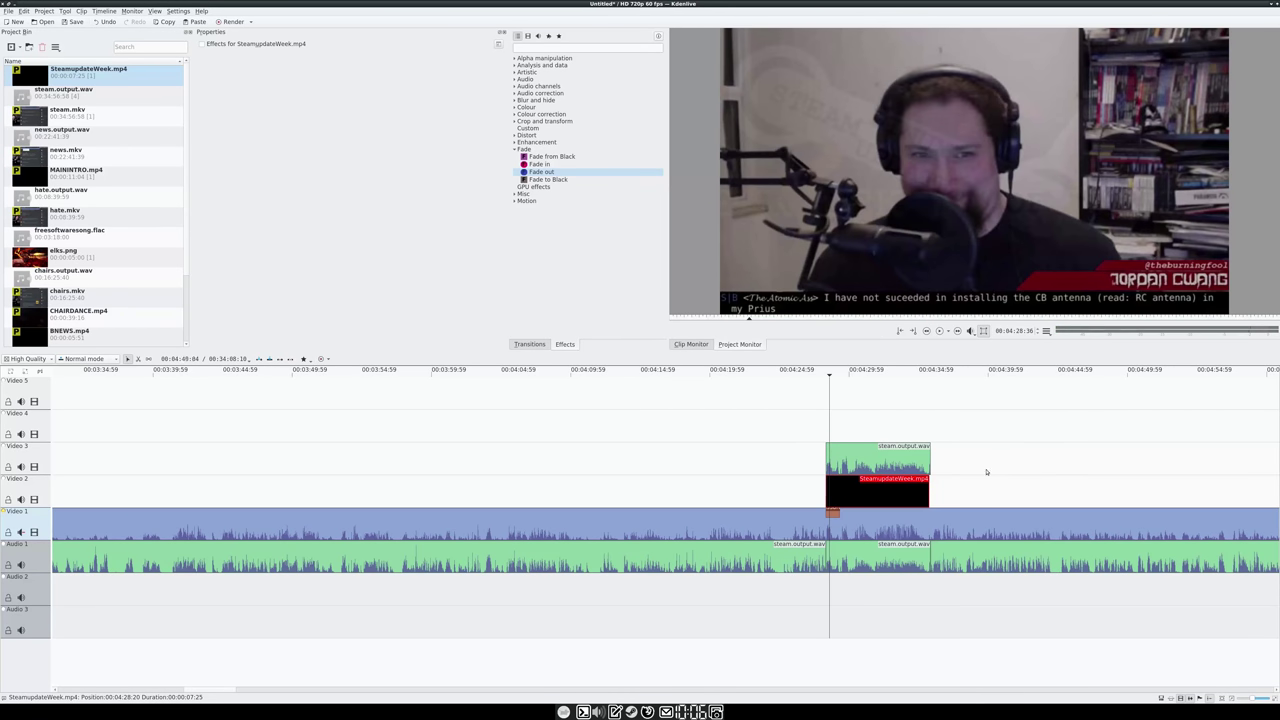
pyautogui.click(914, 376)
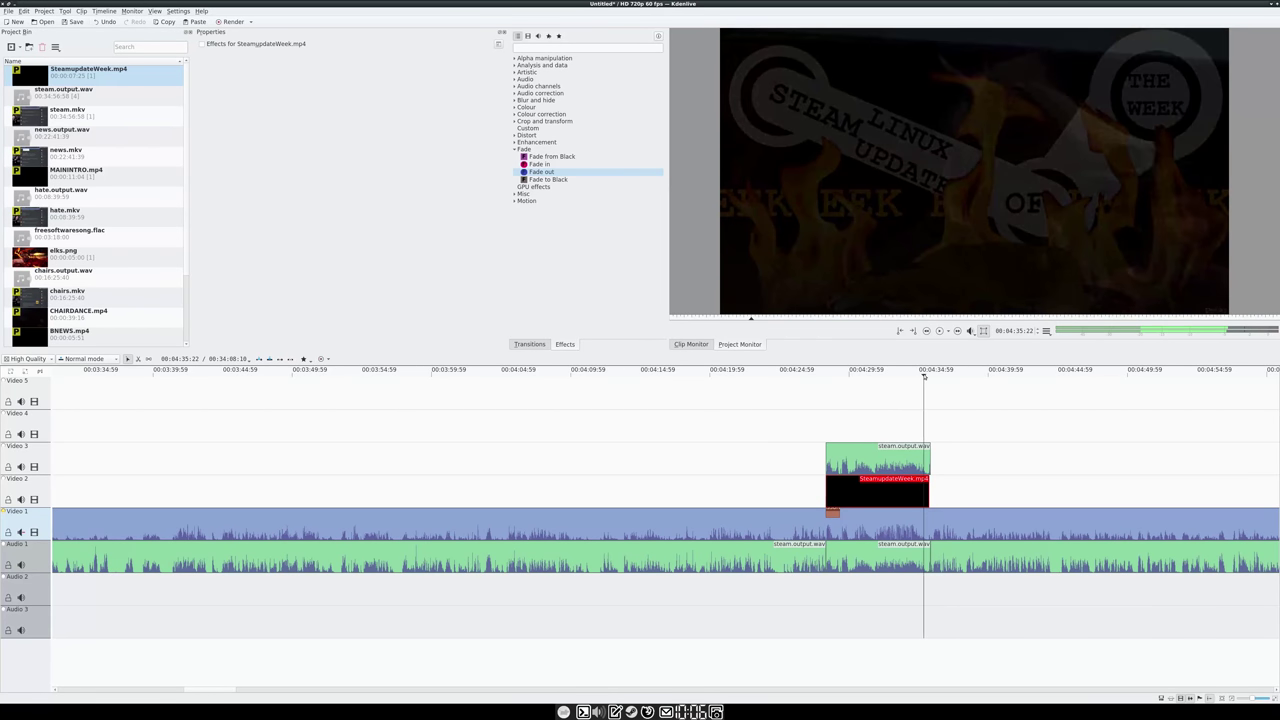
pyautogui.rightClick(924, 496)
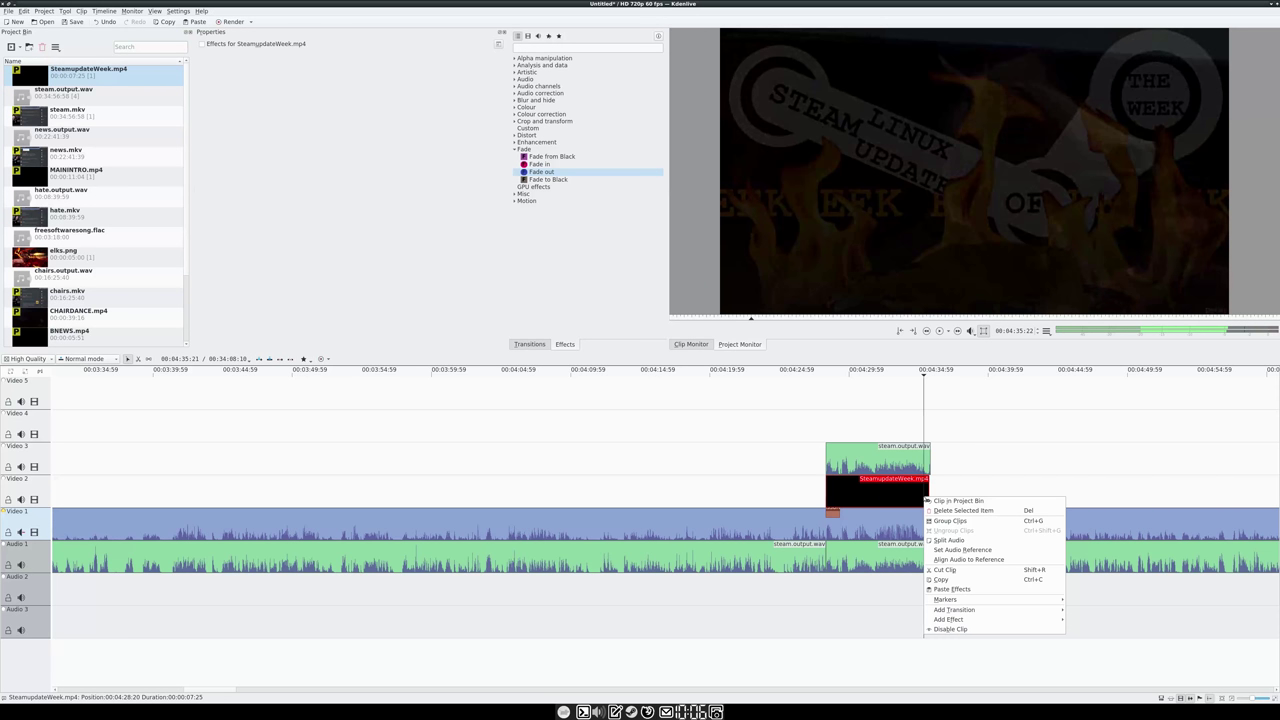
pyautogui.moveTo(1004, 612)
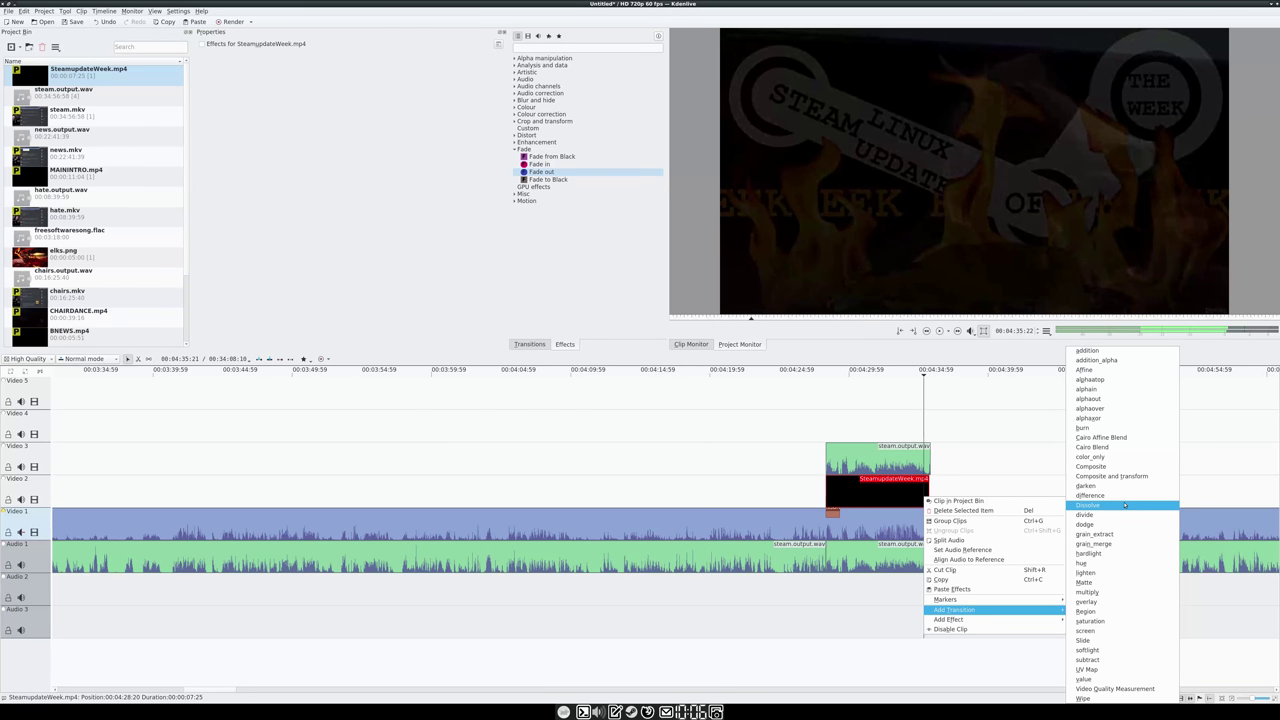
pyautogui.click(1086, 505)
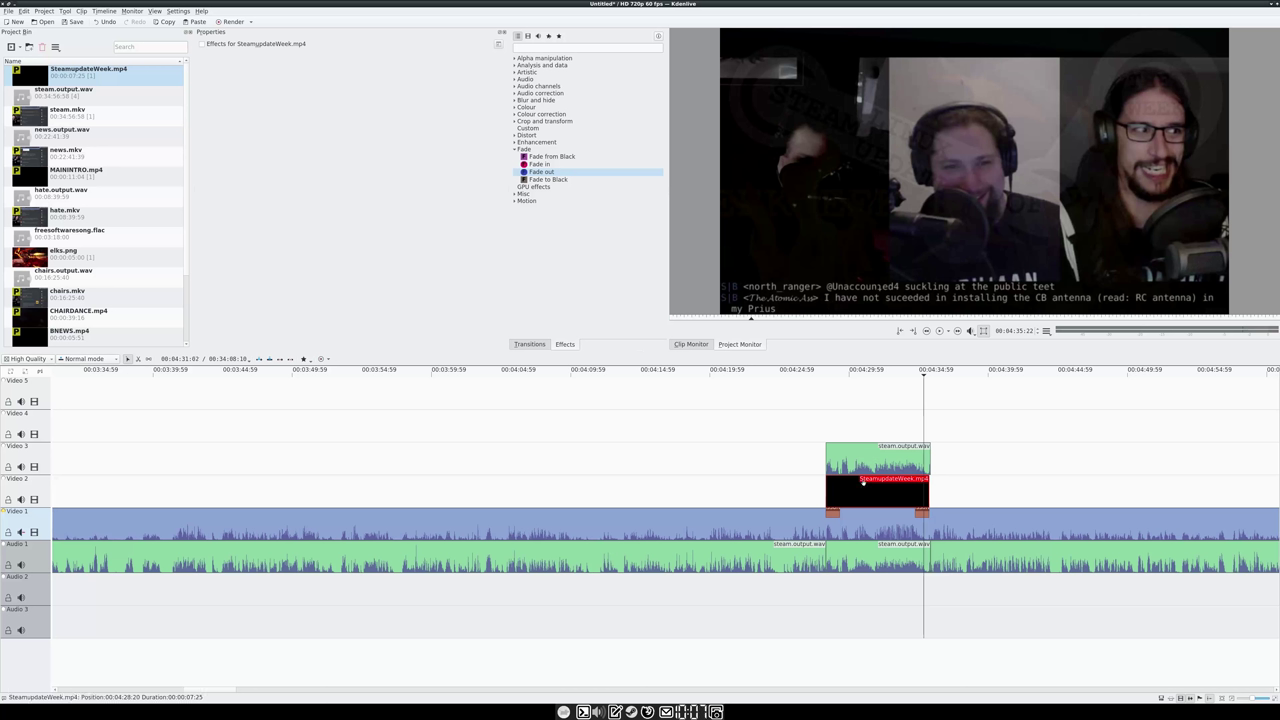
# - Apply the Sox Echo audio effect to the steam.output.wav segment on Video 3
pyautogui.click(870, 465)
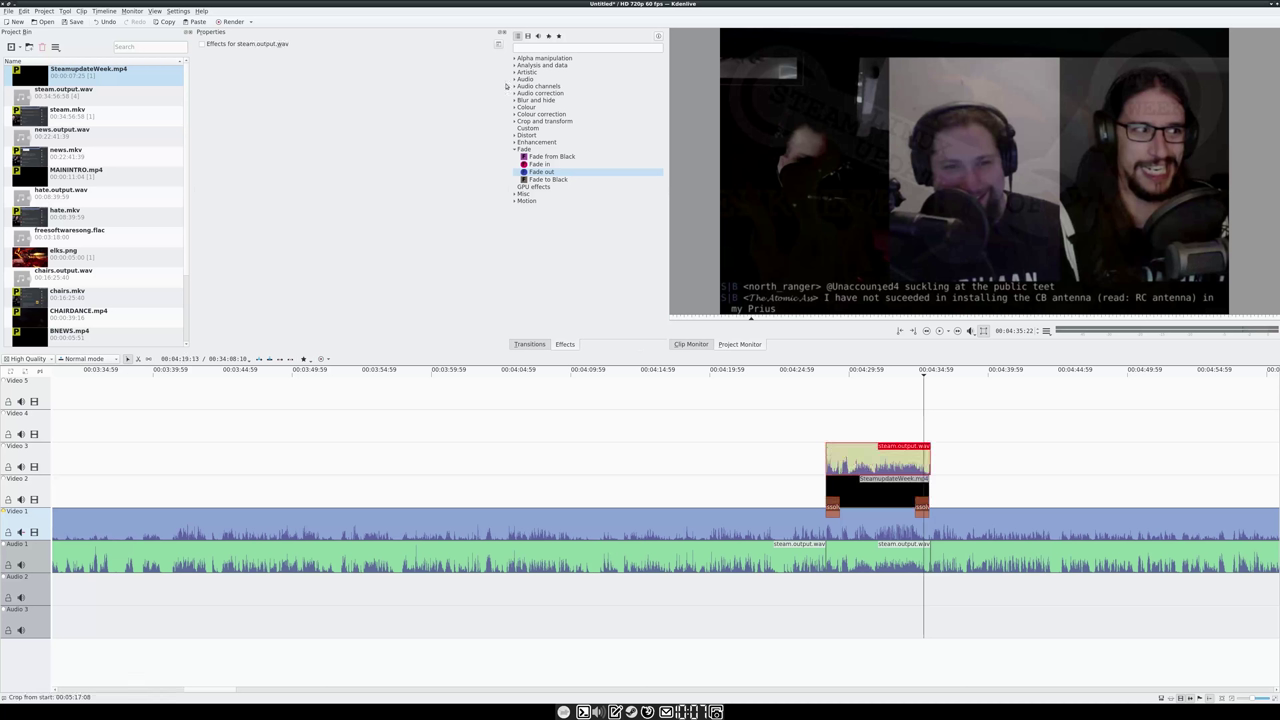
pyautogui.click(514, 80)
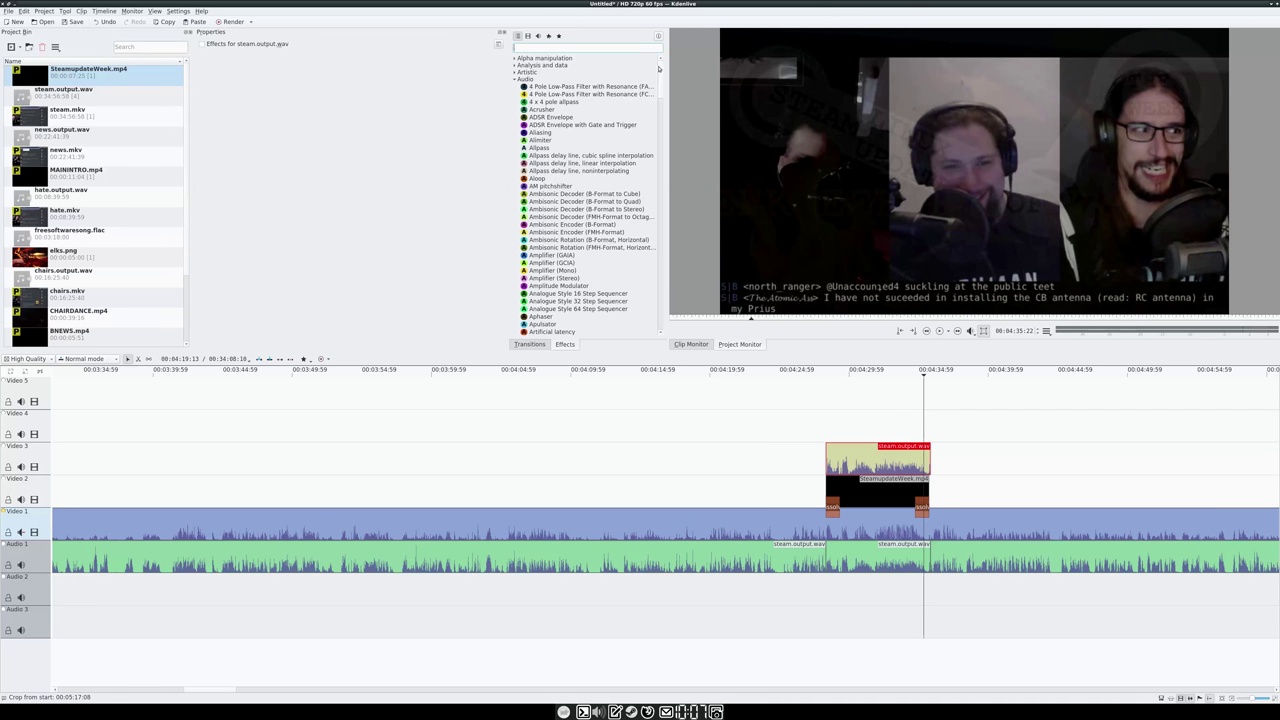
pyautogui.moveTo(658, 68); pyautogui.dragTo(660, 270)
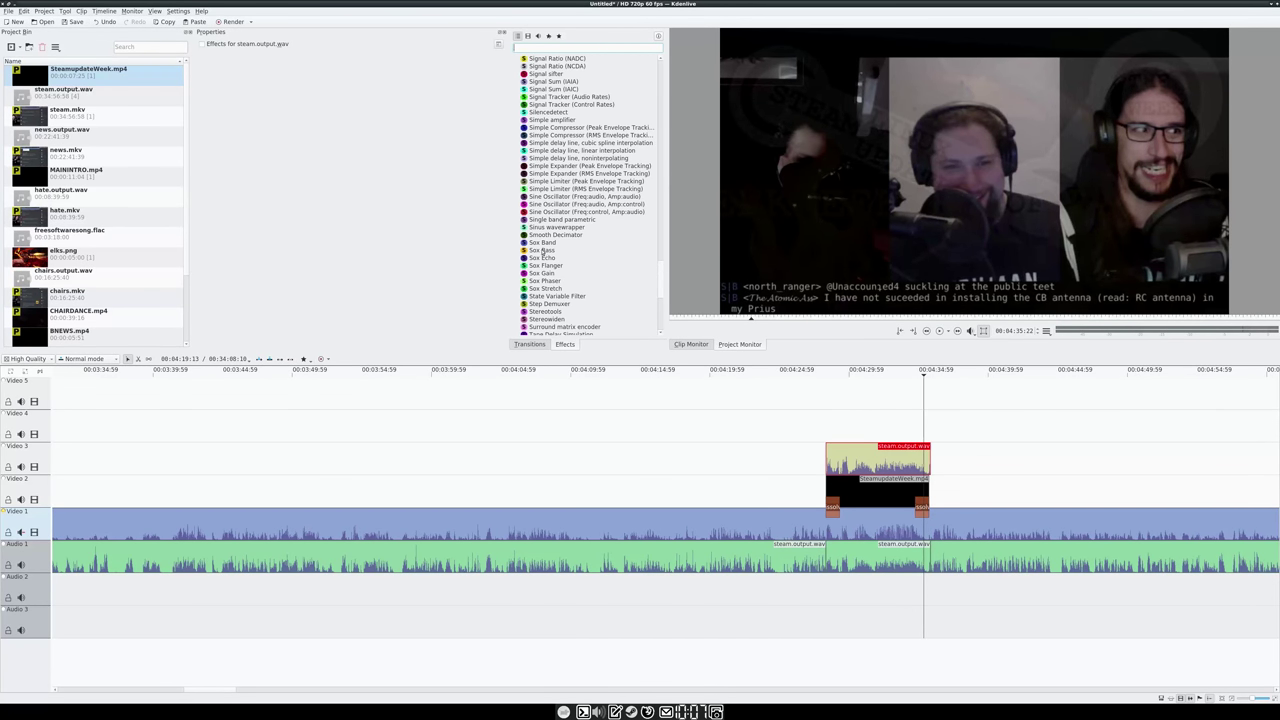
pyautogui.doubleClick(549, 259)
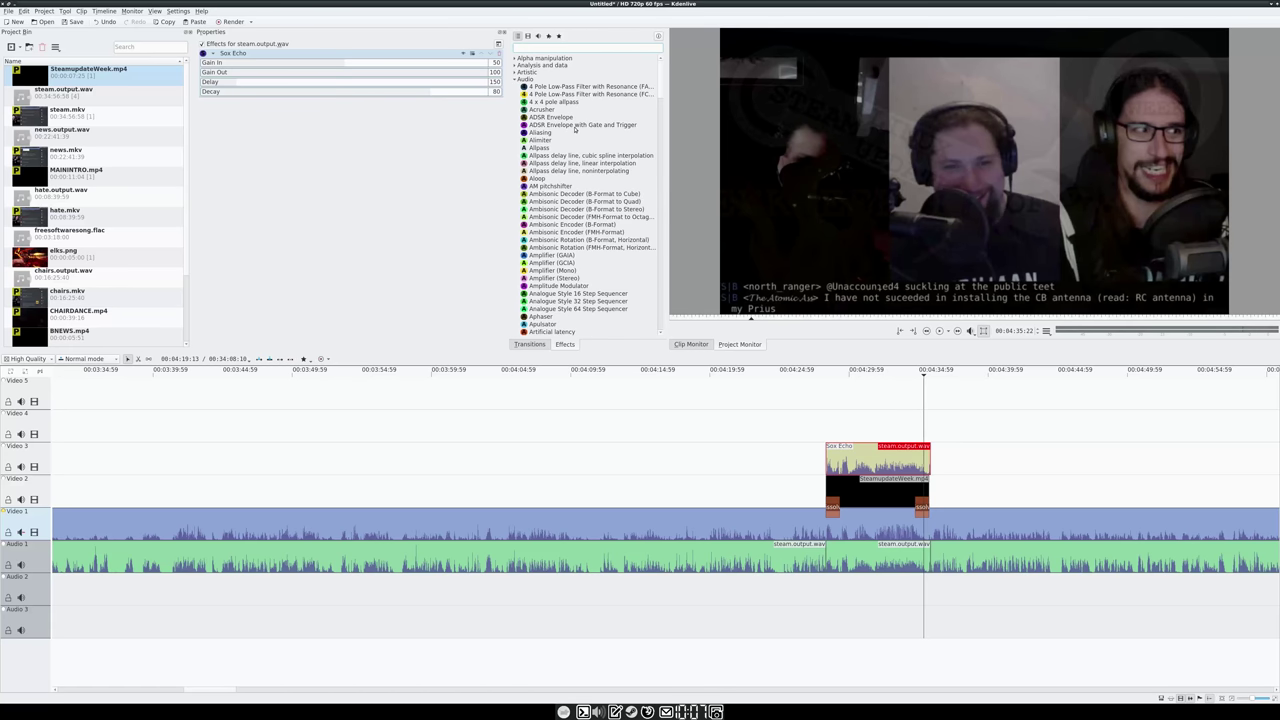
pyautogui.click(514, 80)
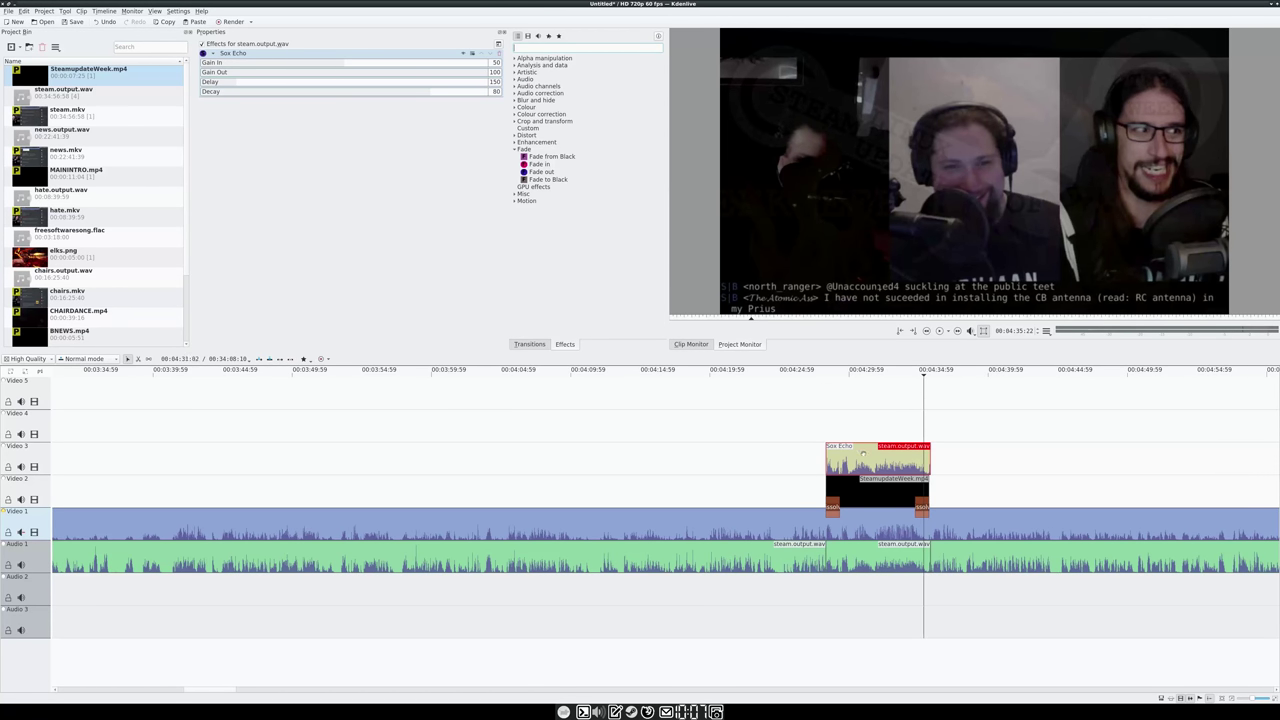
# - Add Fade in and Fade out effects to the steam.output.wav segment on Video 3 and play back the bumper section
pyautogui.doubleClick(539, 165)
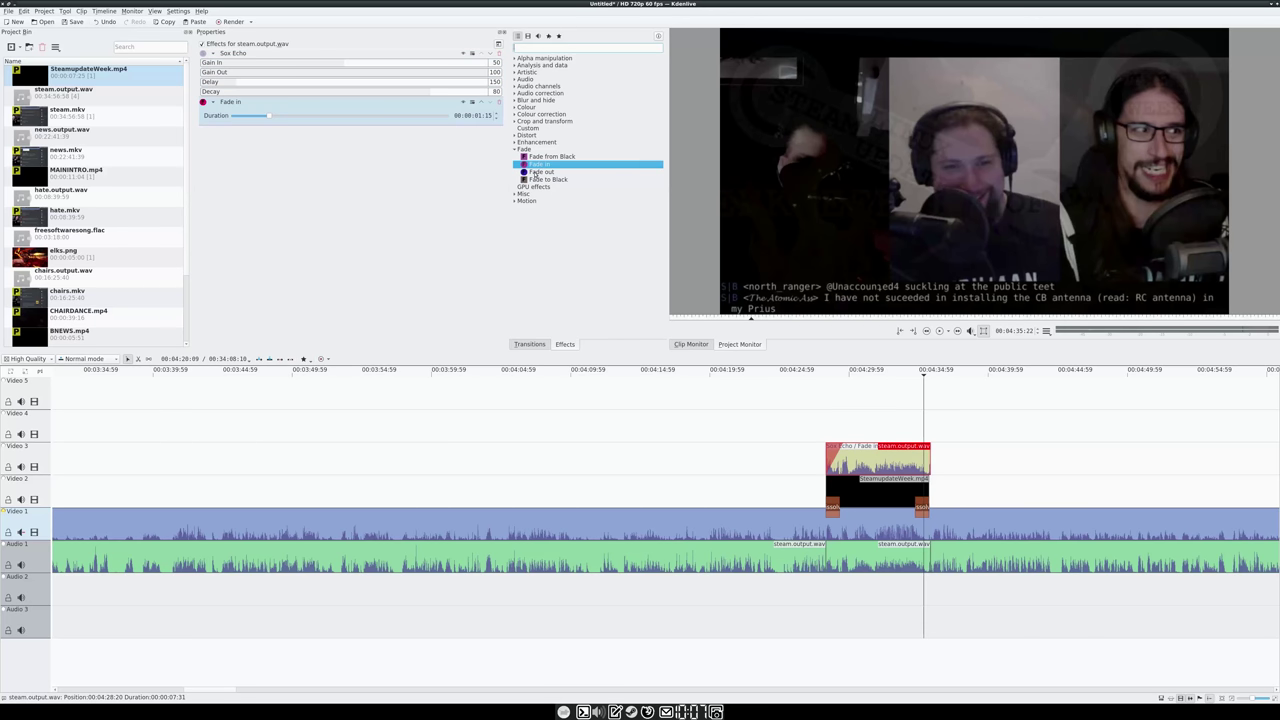
pyautogui.doubleClick(539, 172)
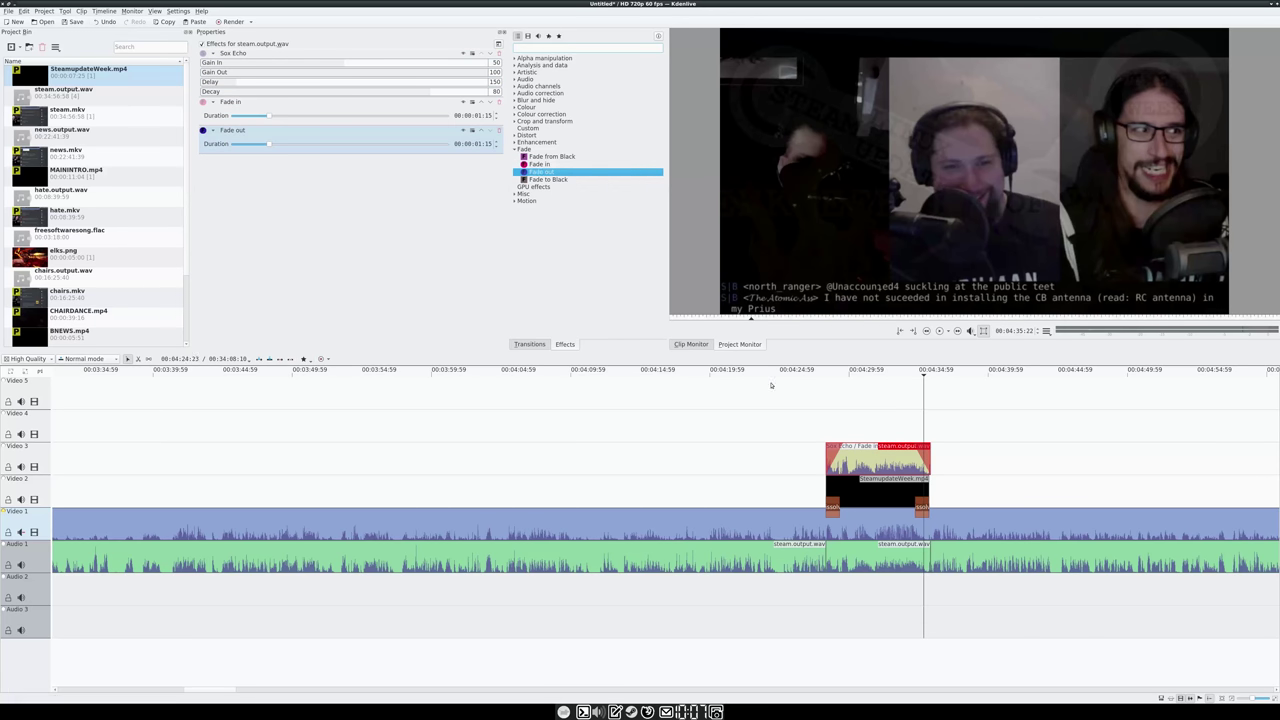
pyautogui.click(810, 370)
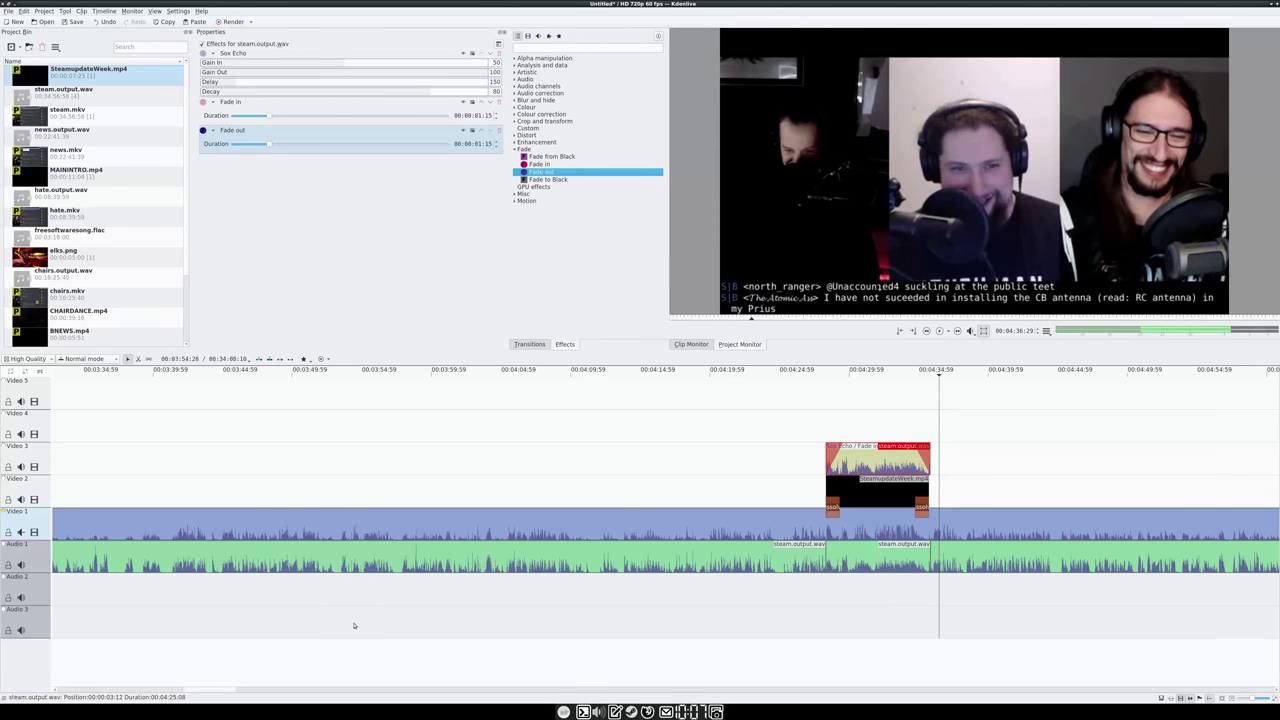
# - Cut steam.mkv and steam.output.wav at 00:34:04:29 near their end and delete both leftover tail pieces
pyautogui.moveTo(202, 690); pyautogui.dragTo(1240, 699)
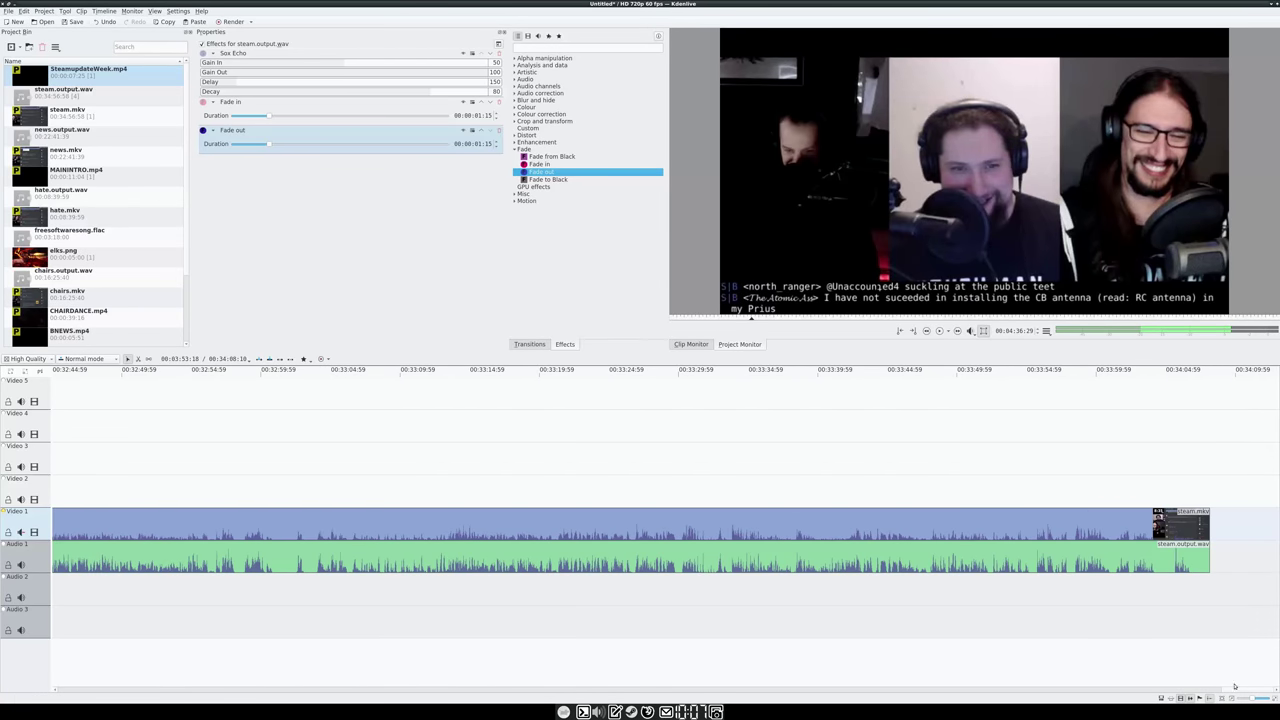
pyautogui.click(1046, 371)
pyautogui.moveTo(1046, 371); pyautogui.dragTo(1159, 377)
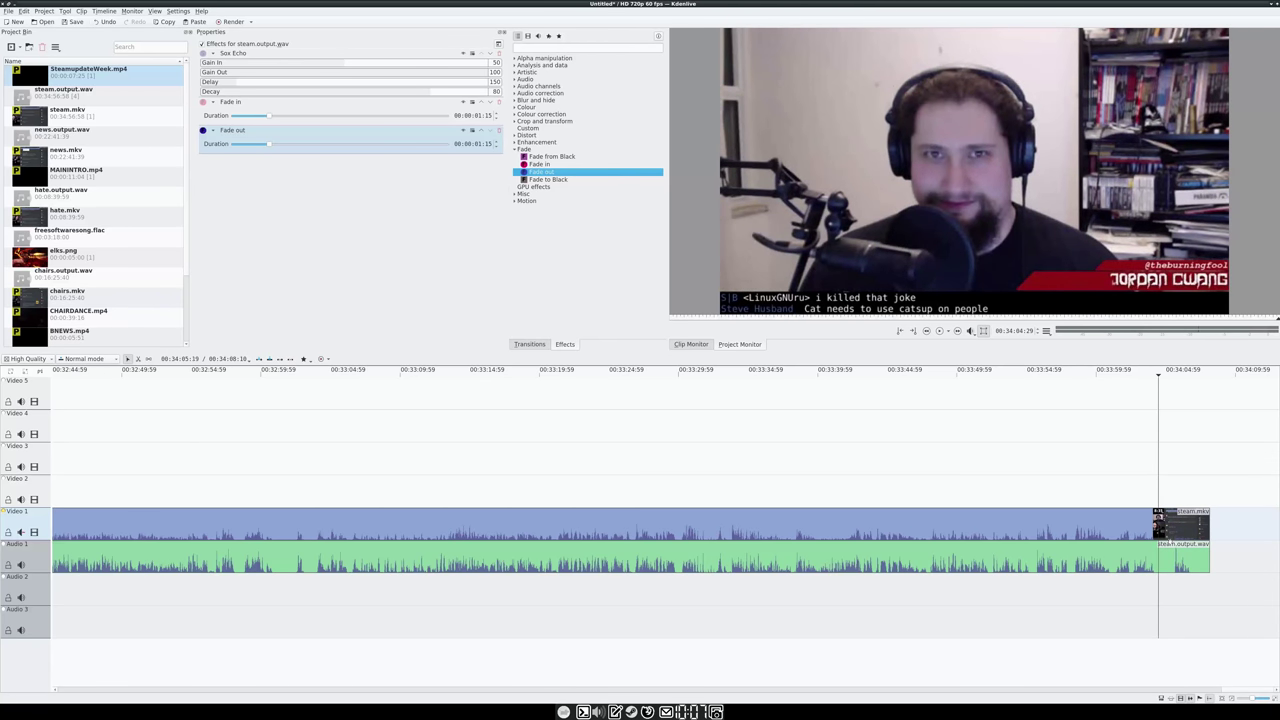
pyautogui.click(1159, 557)
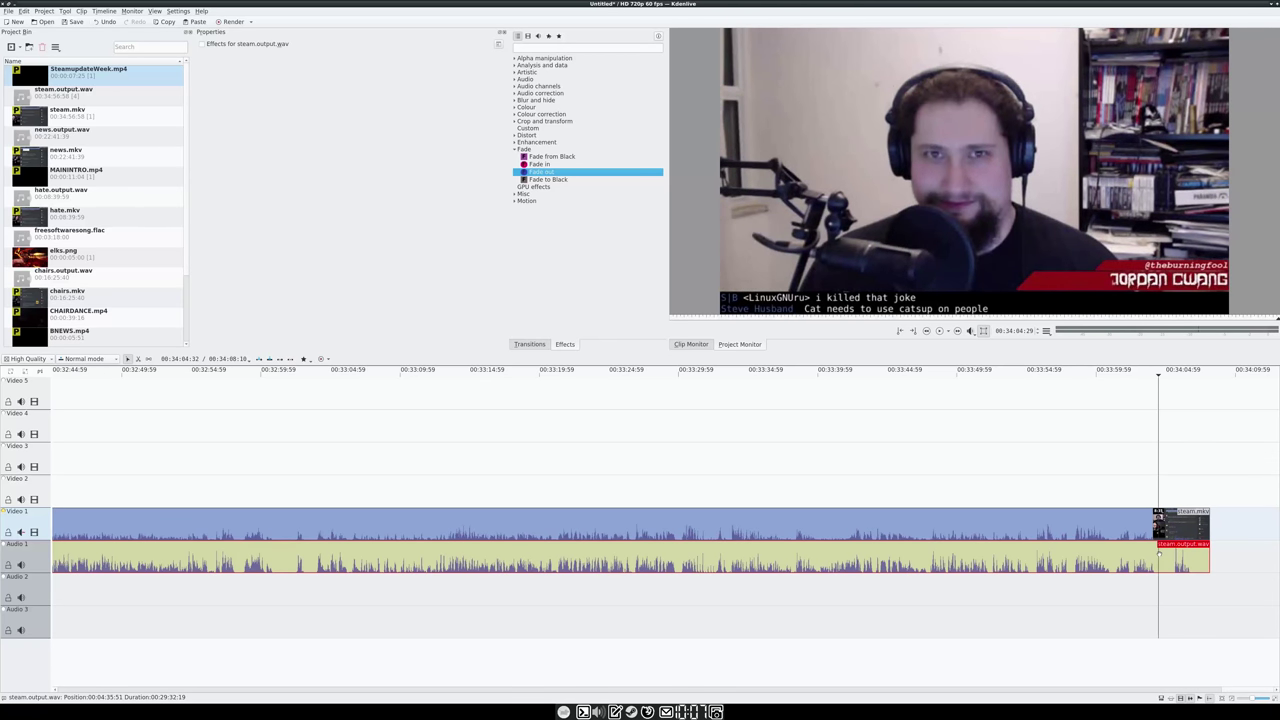
pyautogui.click(1150, 525)
pyautogui.hotkey('shift', 'r')
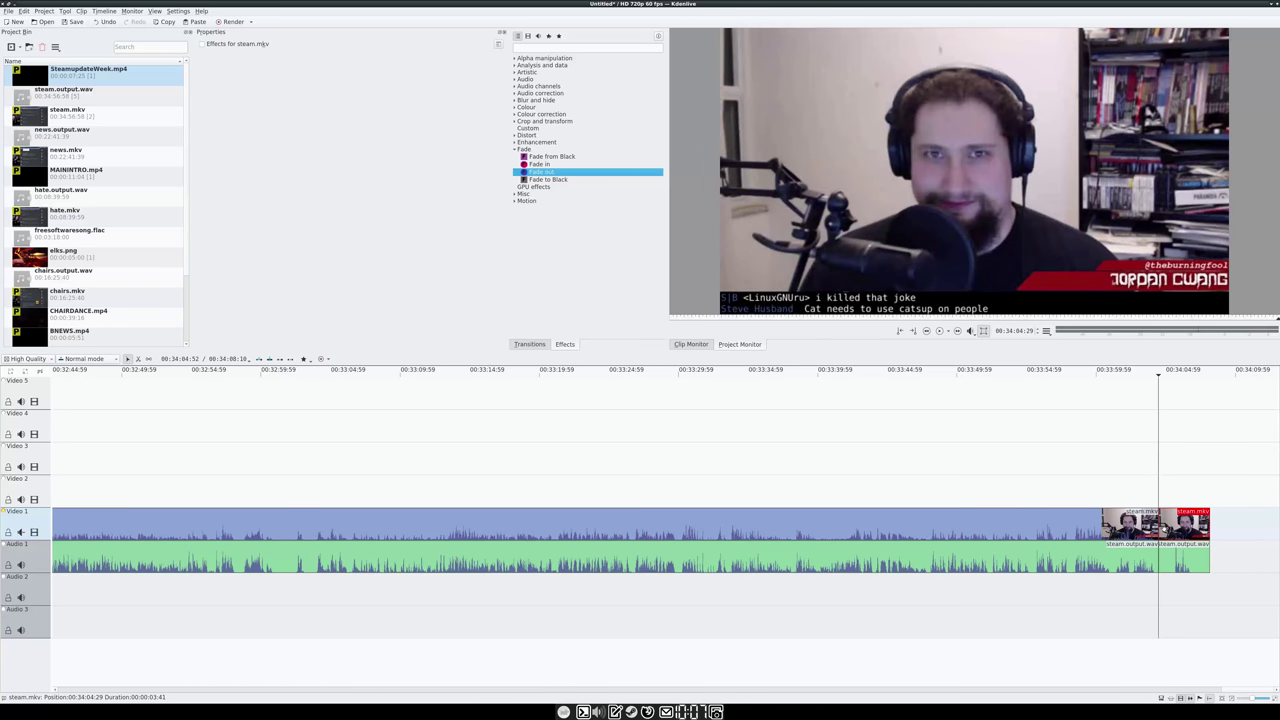
pyautogui.press('Delete')
pyautogui.click(1185, 557)
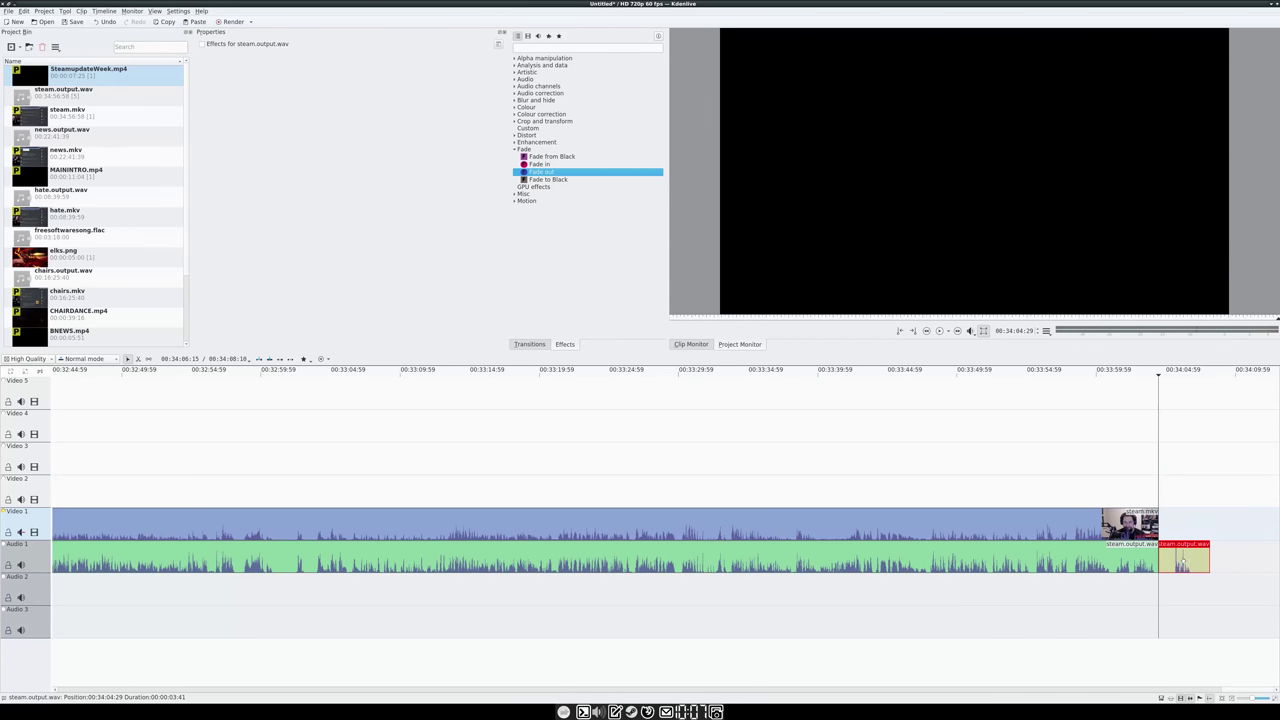
pyautogui.press('Delete')
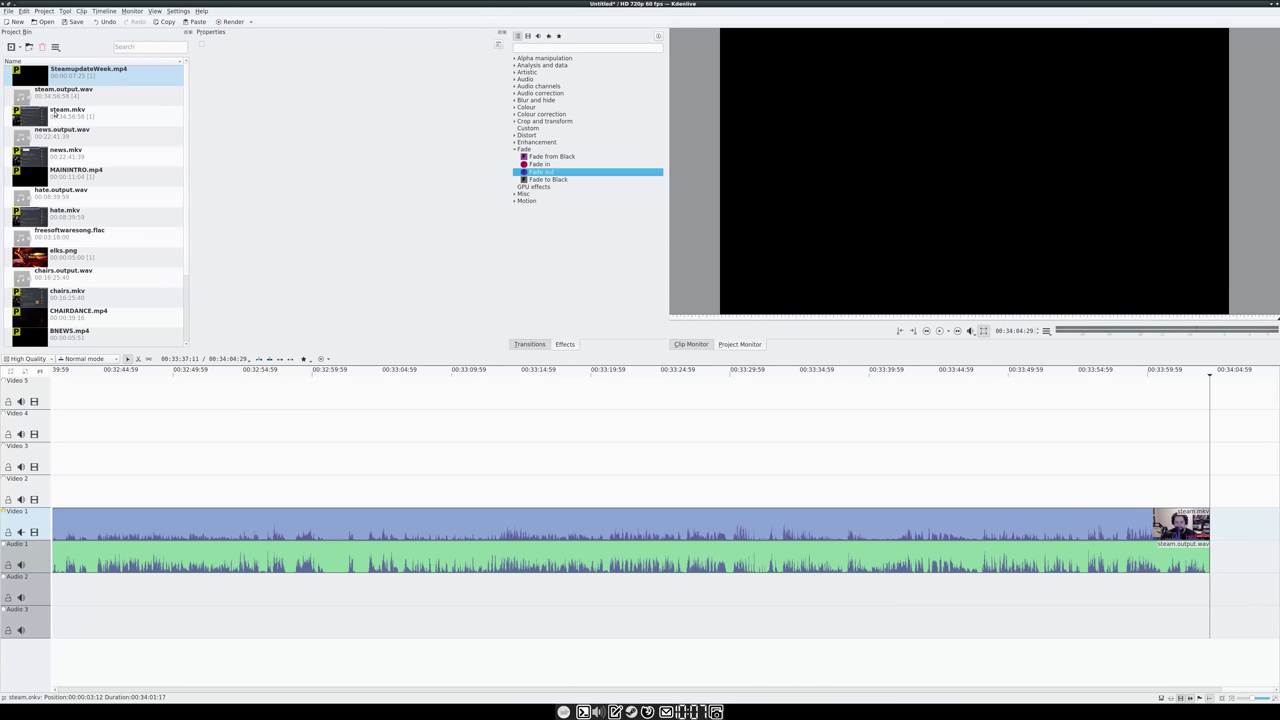
# - Place BNEWS.mp4 on Video 2 over the steam segment's end, and news.mkv on Video 1 with news.output.wav on Audio 1 at 00:34:11:25
pyautogui.scroll(-2, 66, 187)
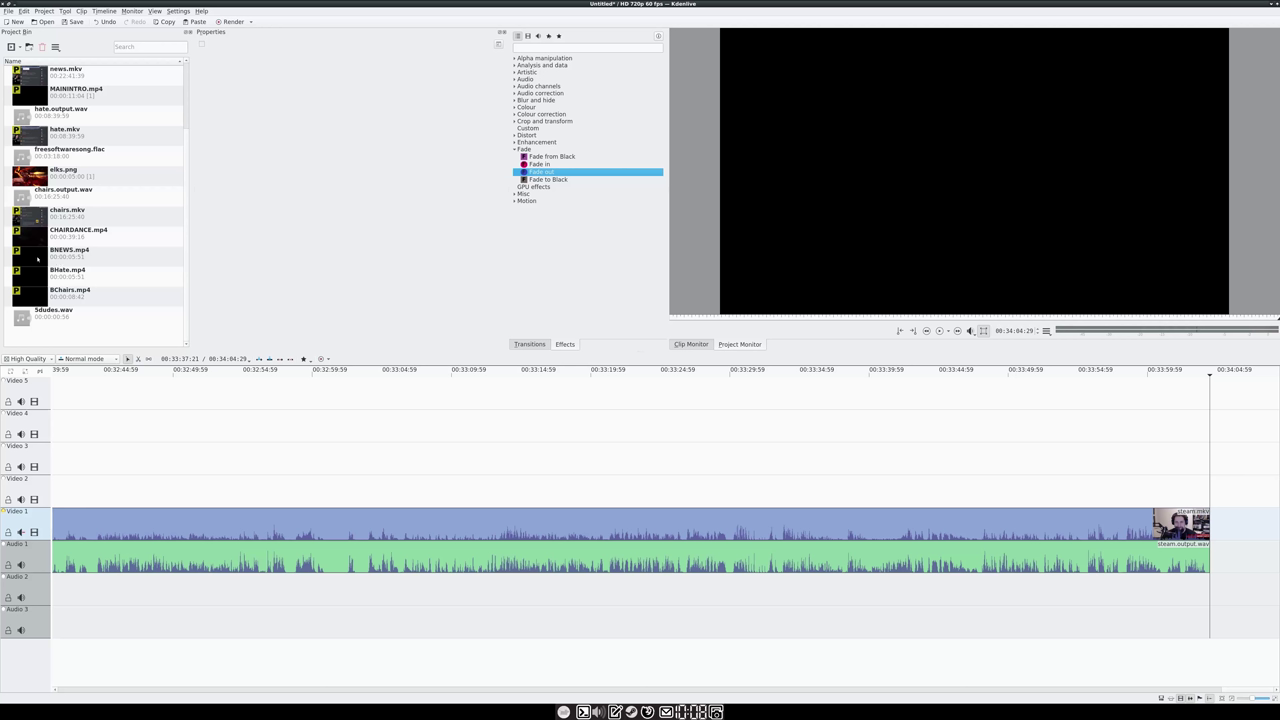
pyautogui.moveTo(37, 258); pyautogui.dragTo(1197, 495)
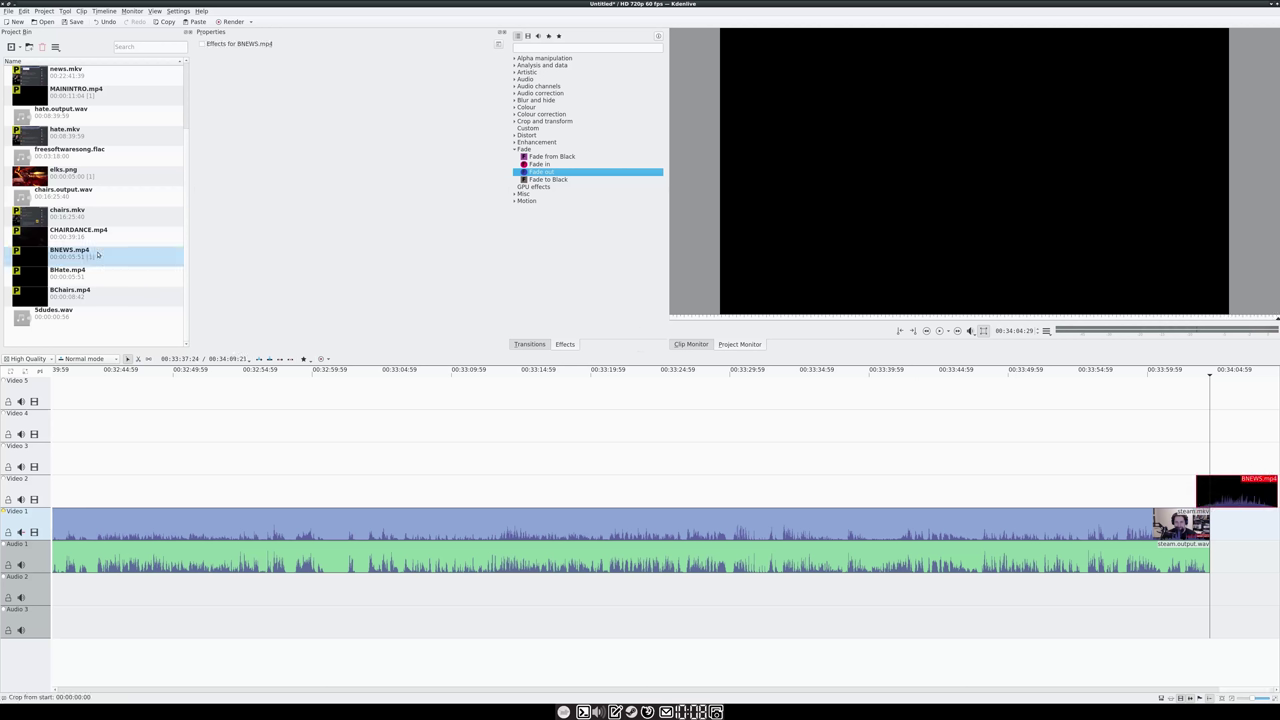
pyautogui.scroll(2, 36, 186)
pyautogui.moveTo(35, 164); pyautogui.dragTo(1012, 447)
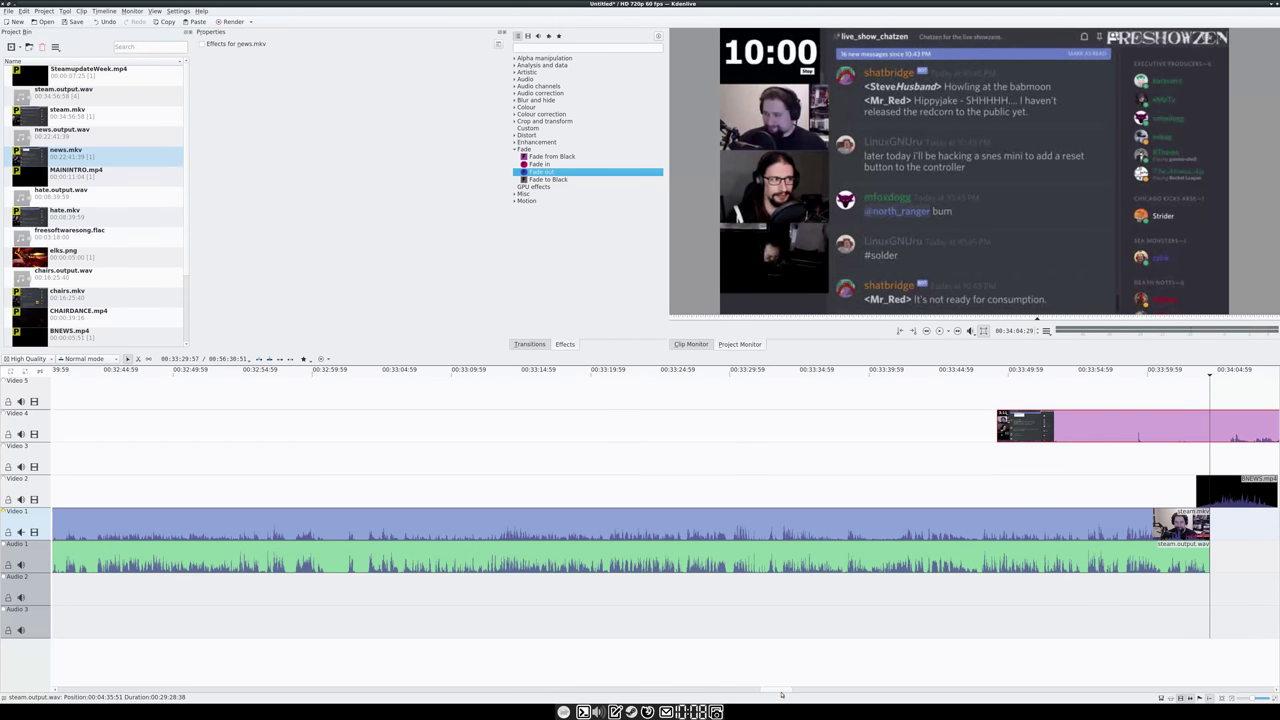
pyautogui.hscroll(5, 782, 690)
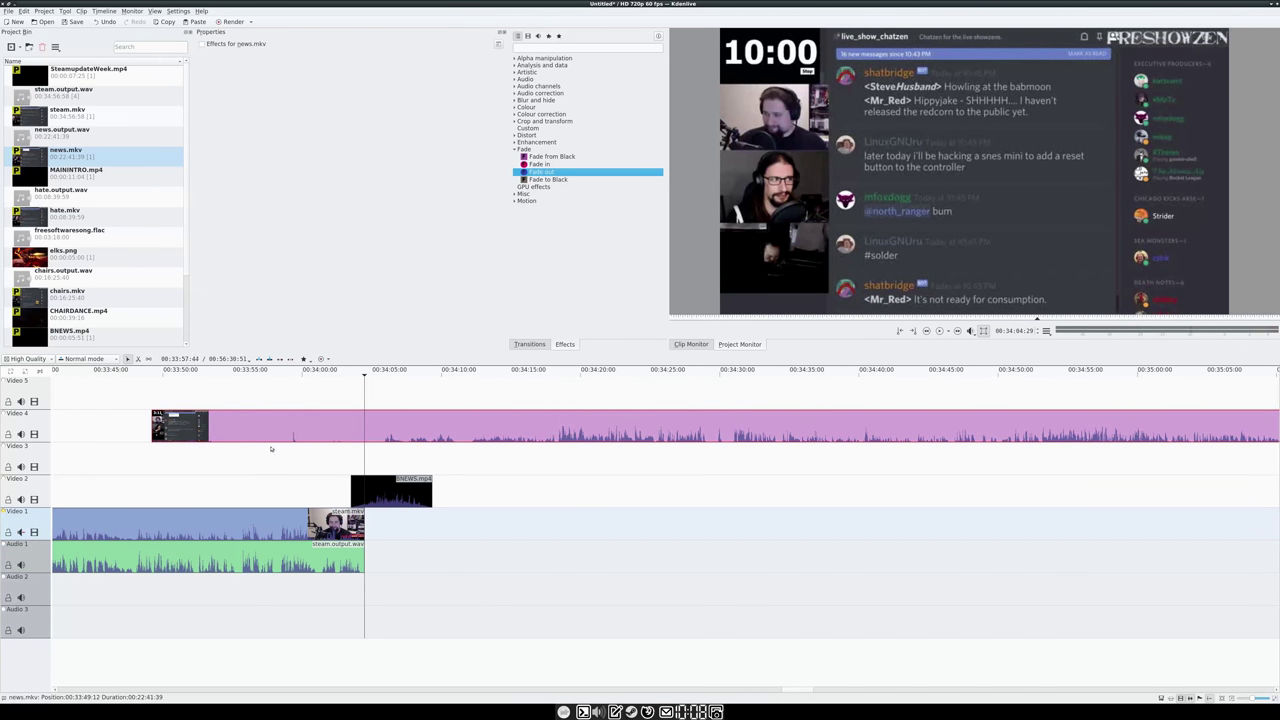
pyautogui.moveTo(270, 449); pyautogui.dragTo(578, 547)
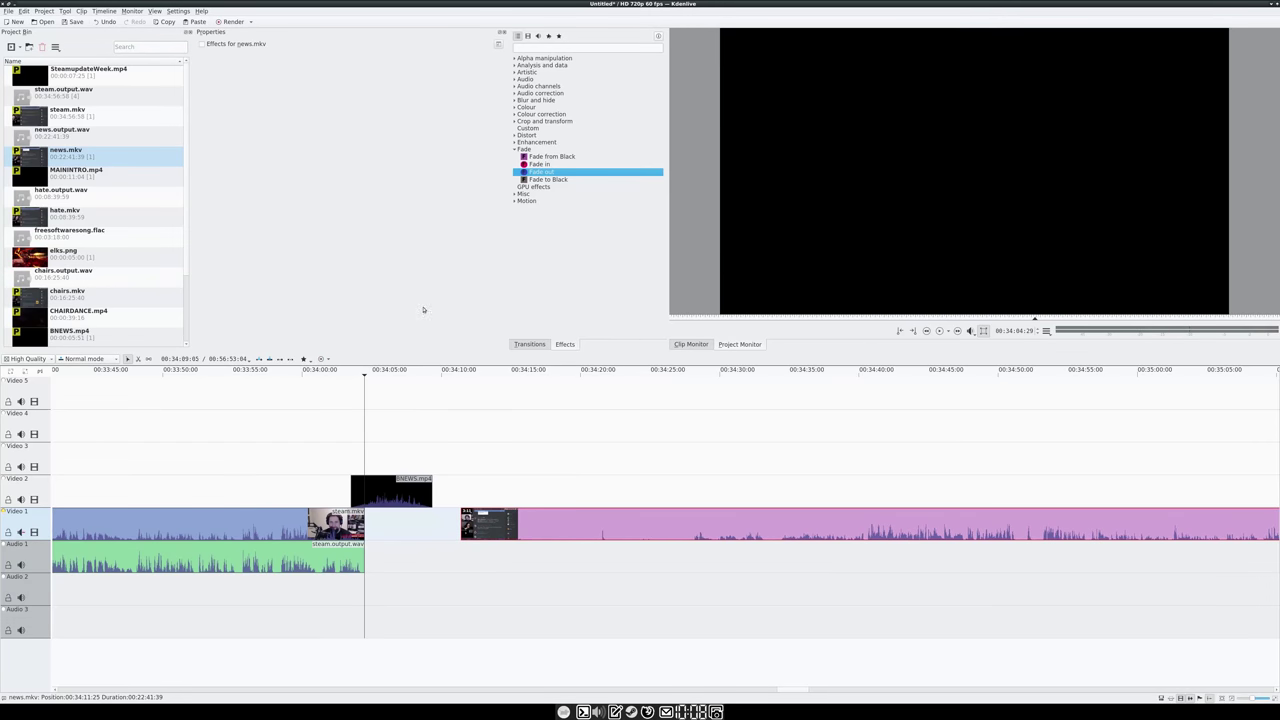
pyautogui.moveTo(60, 134); pyautogui.dragTo(463, 553)
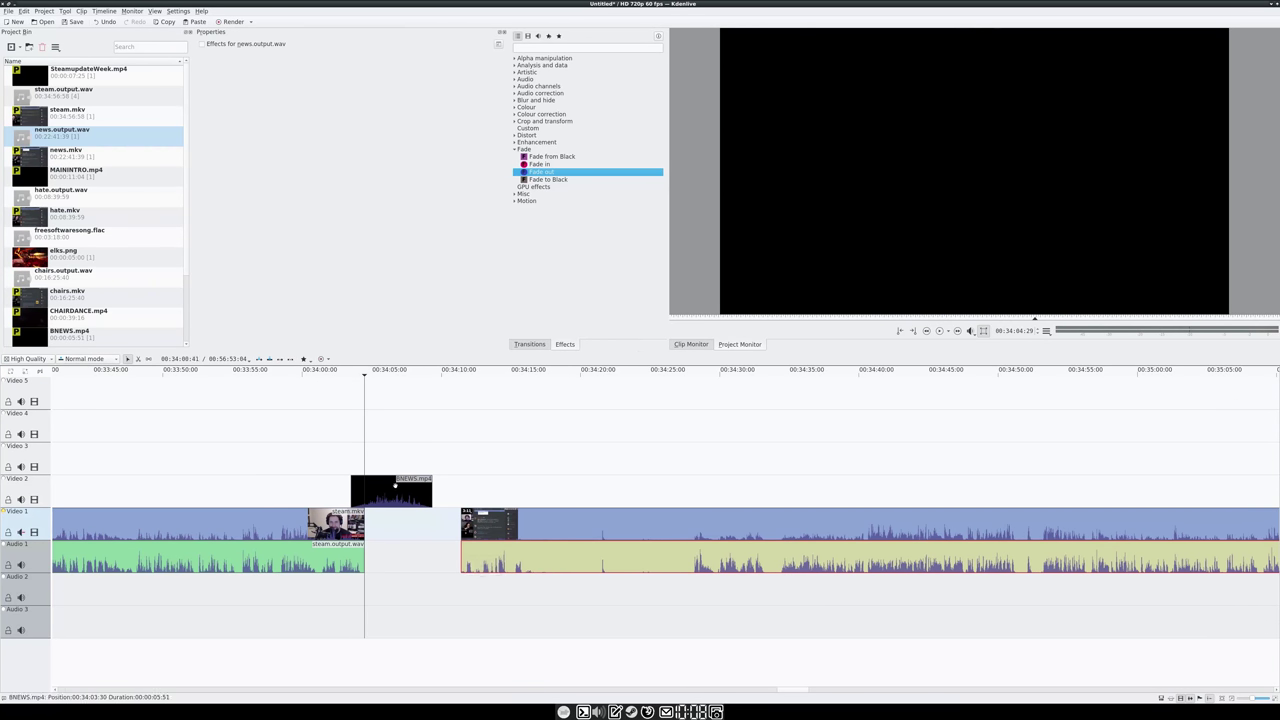
# - Shift BNEWS.mp4 to 00:34:03:58, add a Dissolve transition where it overlaps the end of steam.mkv, and preview the bumper
pyautogui.moveTo(394, 489); pyautogui.dragTo(400, 489)
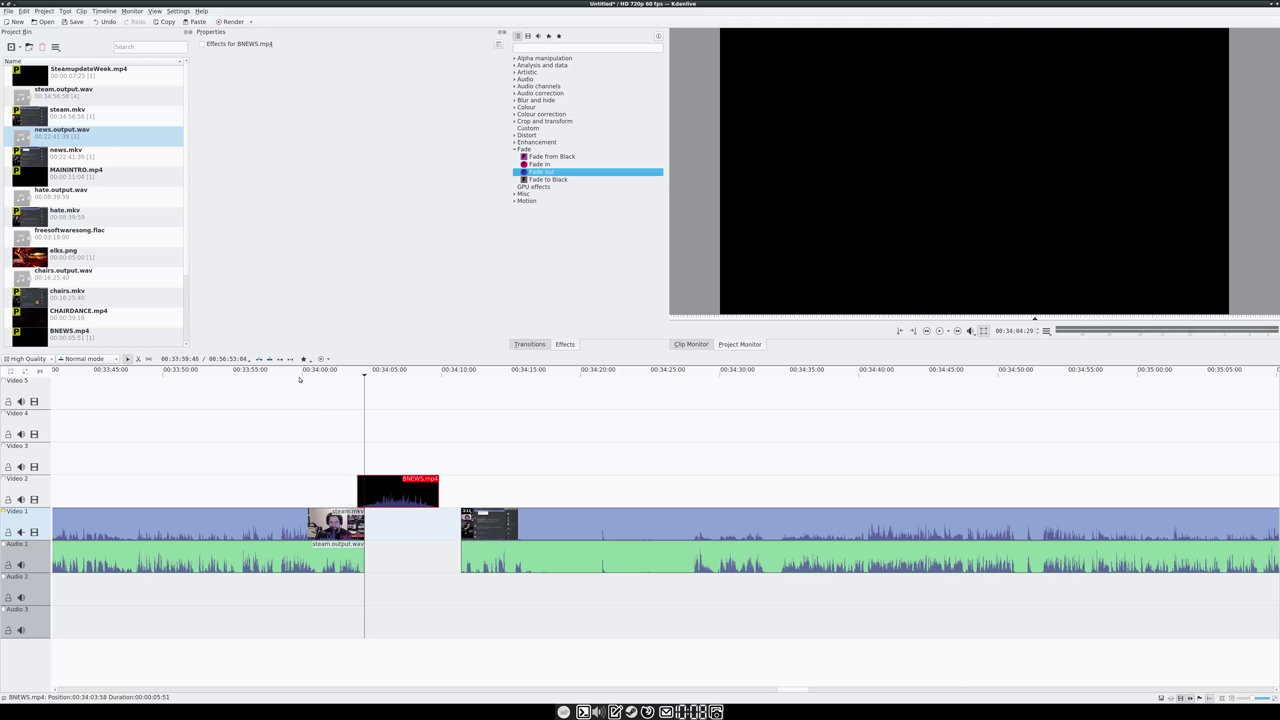
pyautogui.moveTo(299, 378); pyautogui.dragTo(361, 380)
pyautogui.rightClick(361, 488)
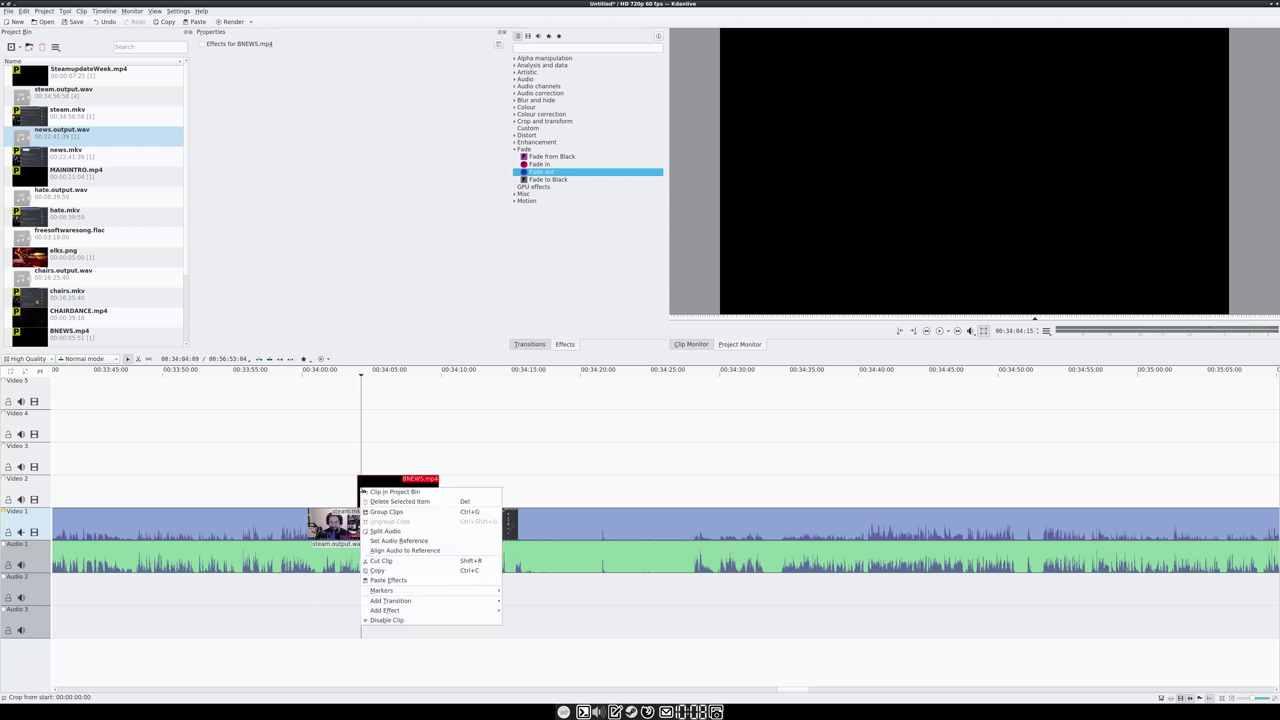
pyautogui.moveTo(430, 600)
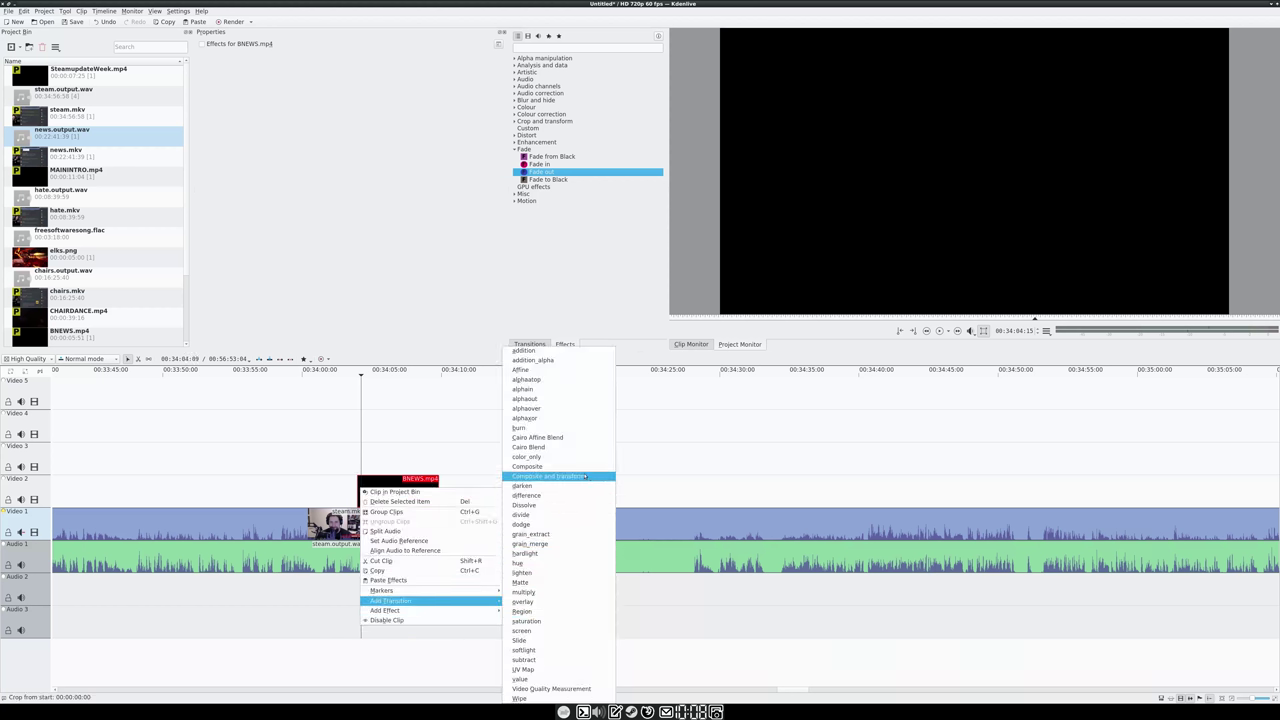
pyautogui.click(525, 505)
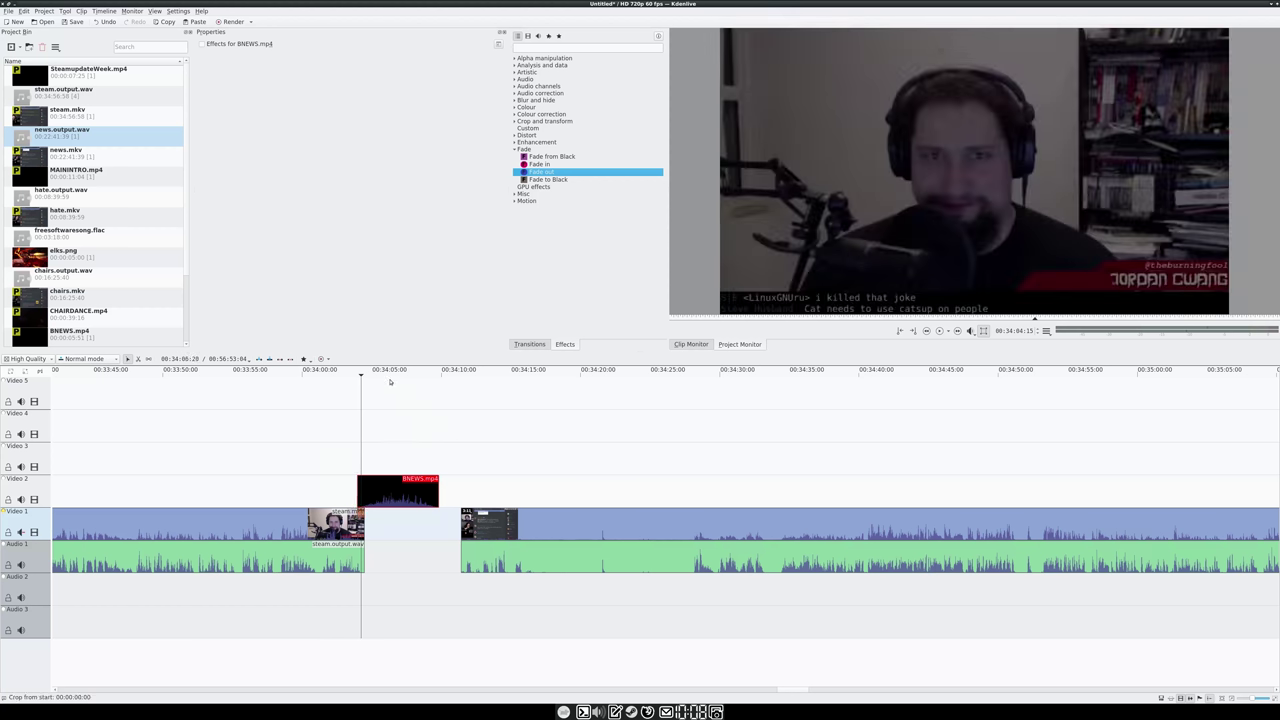
pyautogui.moveTo(390, 381); pyautogui.dragTo(425, 381)
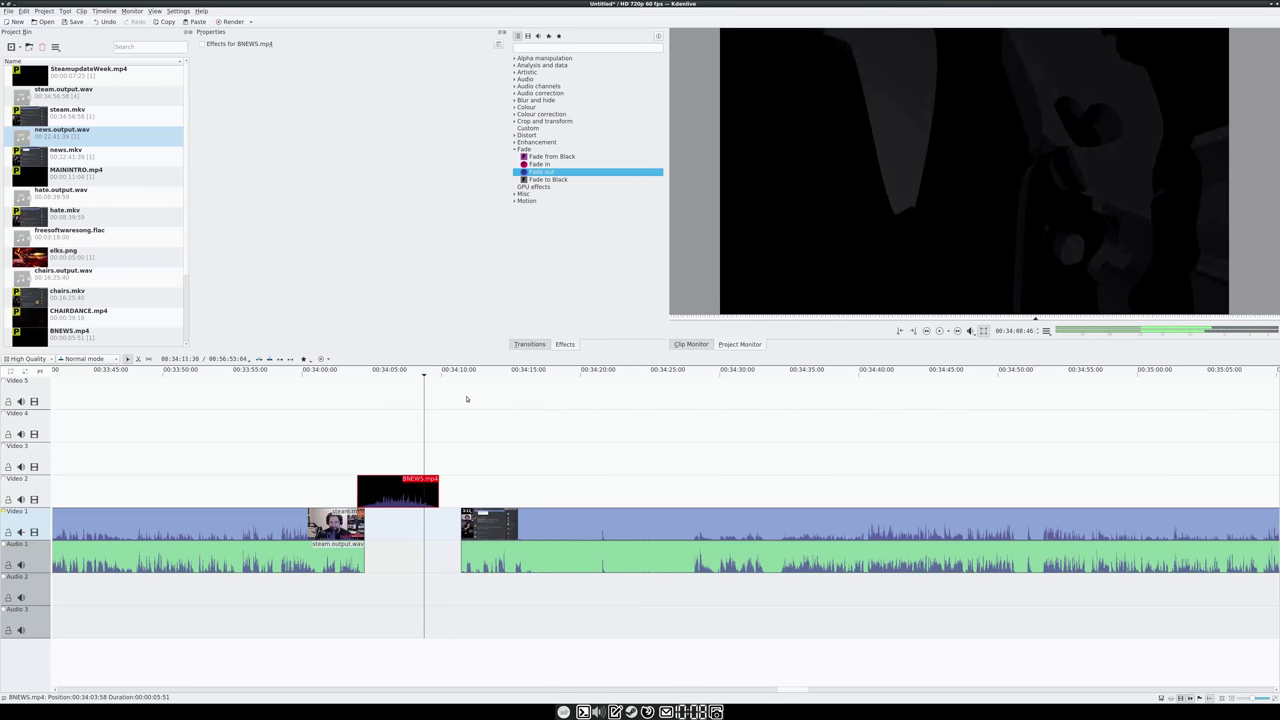
# - Cut news.mkv and news.output.wav at 00:34:34:16 and delete the opening piece of each
pyautogui.moveTo(622, 371); pyautogui.dragTo(780, 396)
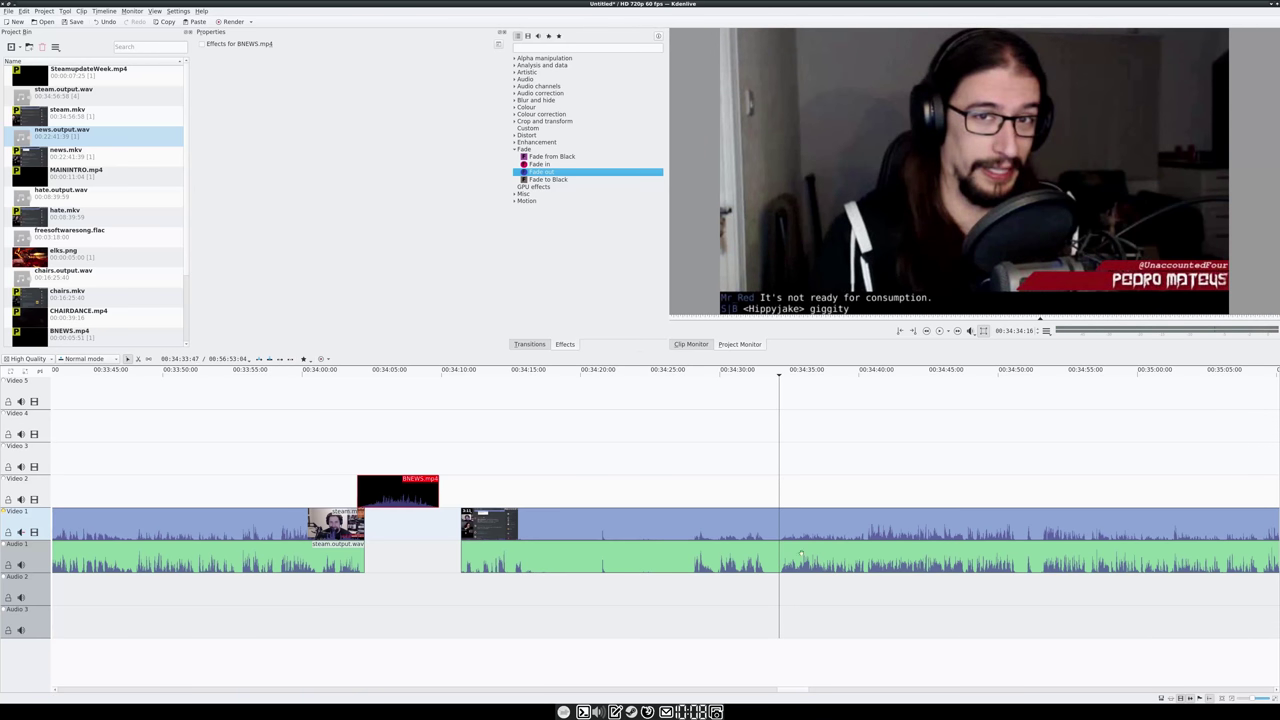
pyautogui.click(779, 527)
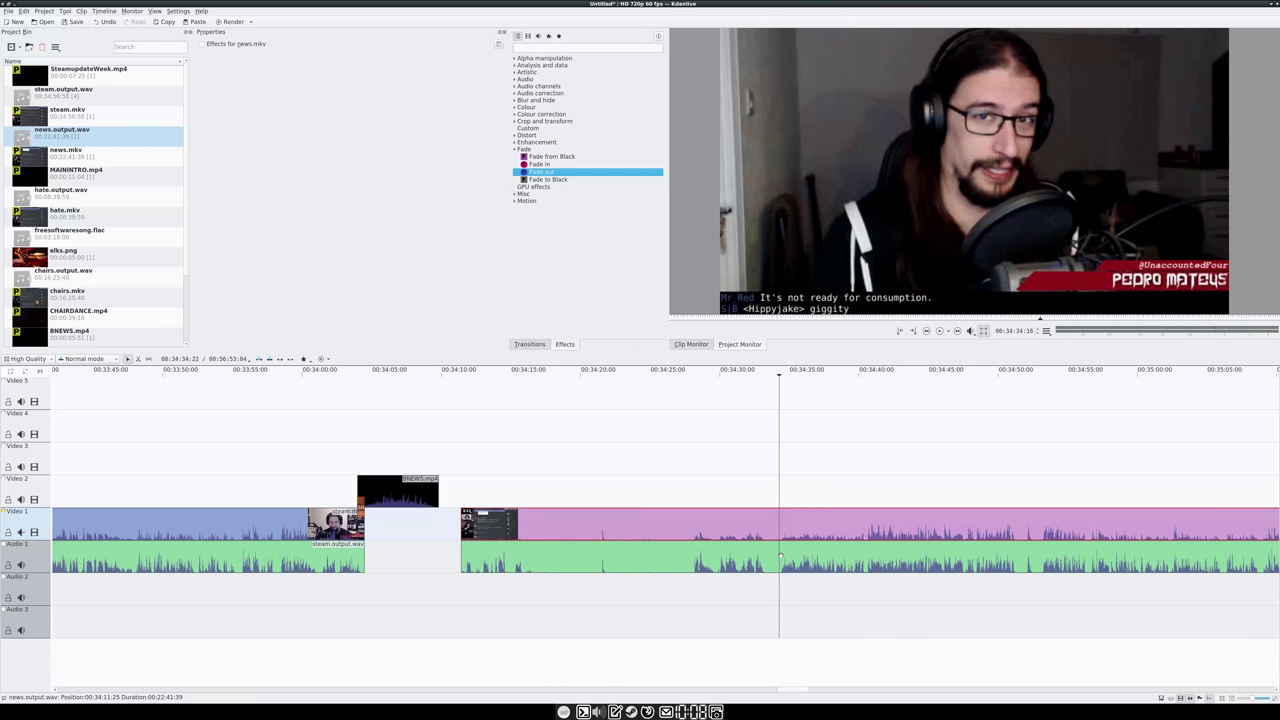
pyautogui.hotkey('shift', 'r')
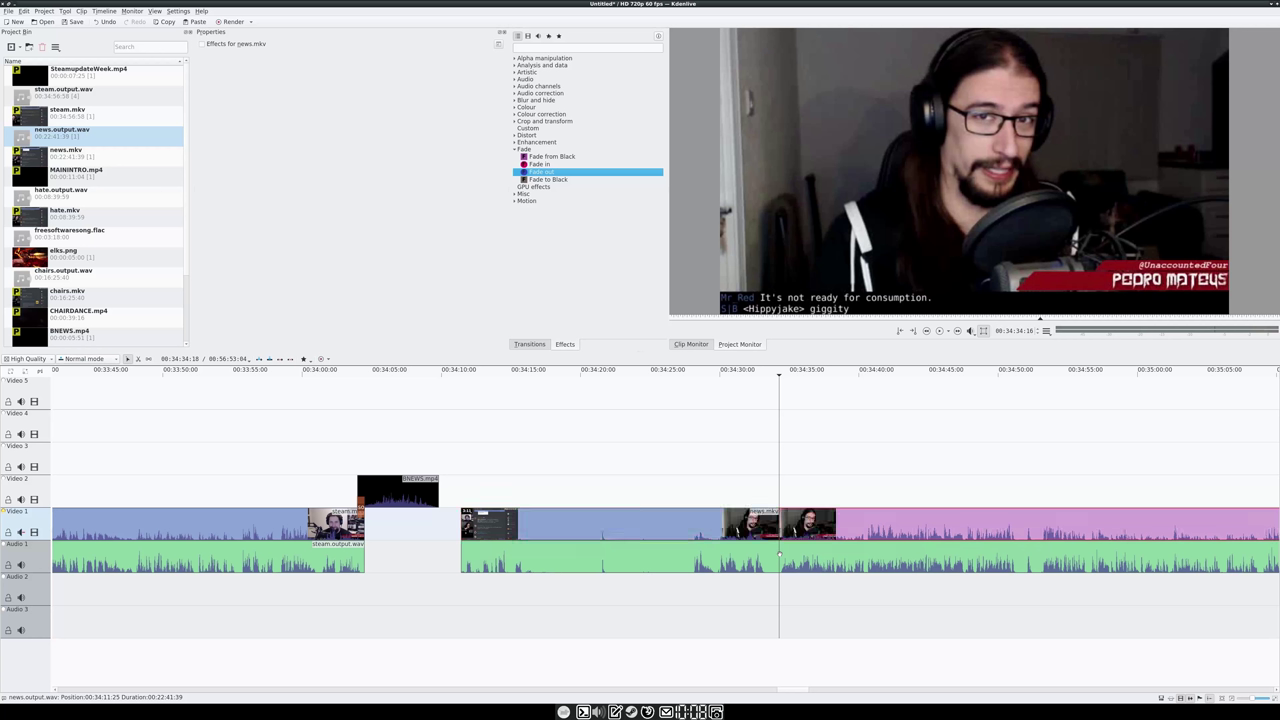
pyautogui.click(779, 553)
pyautogui.hotkey('shift', 'r')
pyautogui.click(747, 564)
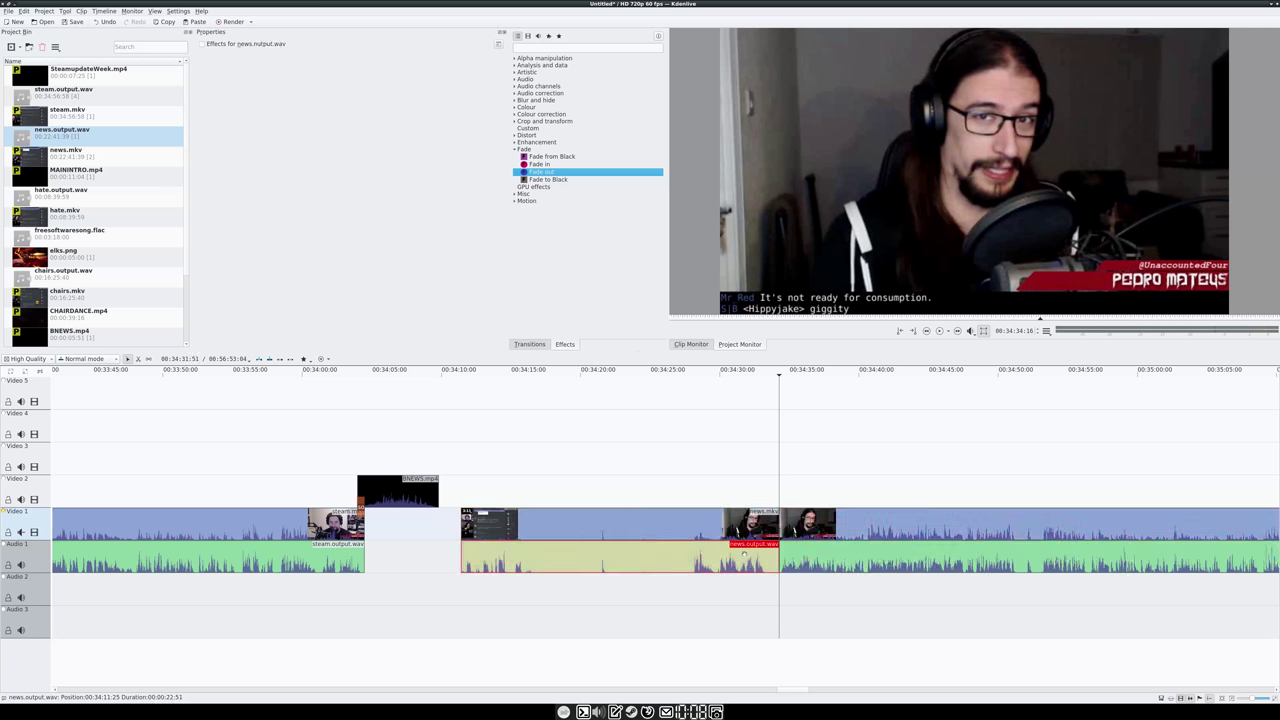
pyautogui.press('Delete')
pyautogui.click(755, 525)
pyautogui.press('Delete')
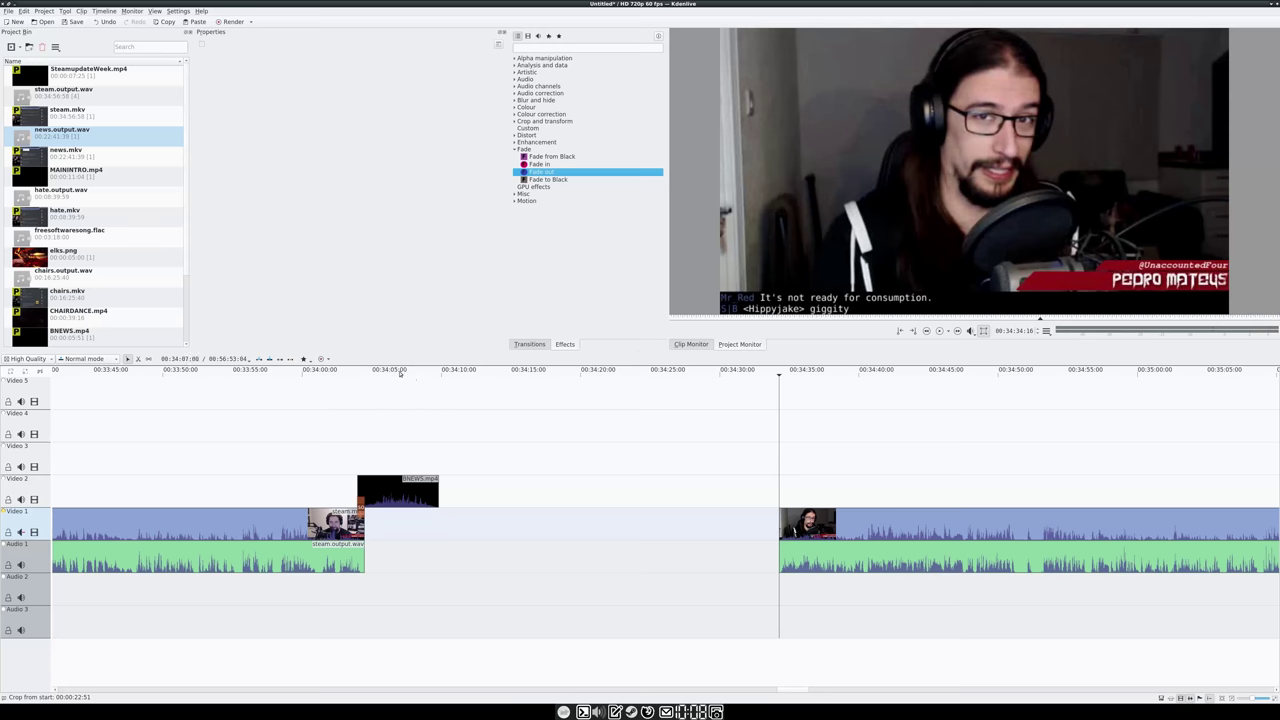
# - Move the trimmed news.output.wav and news.mkv to start at 00:34:08:42, so news.mkv overlaps the end of BNEWS.mp4
pyautogui.moveTo(400, 372); pyautogui.dragTo(422, 372)
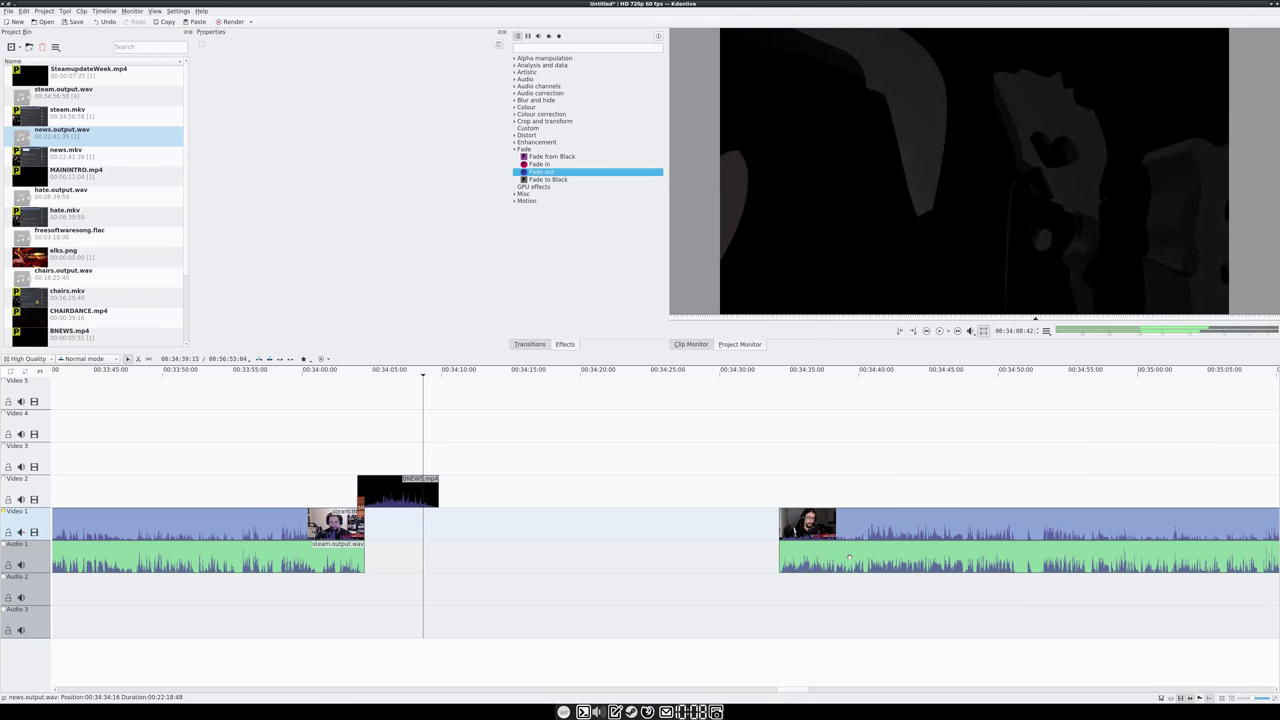
pyautogui.moveTo(849, 557); pyautogui.dragTo(493, 557)
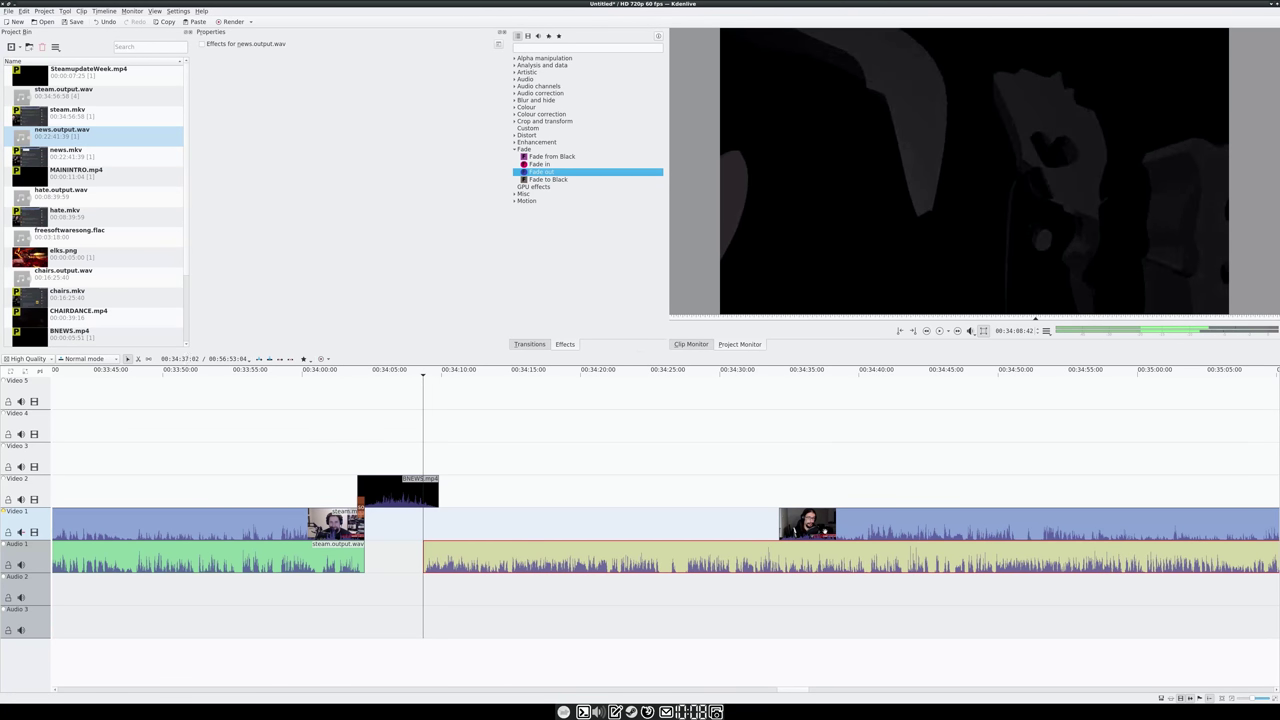
pyautogui.moveTo(861, 528); pyautogui.dragTo(505, 530)
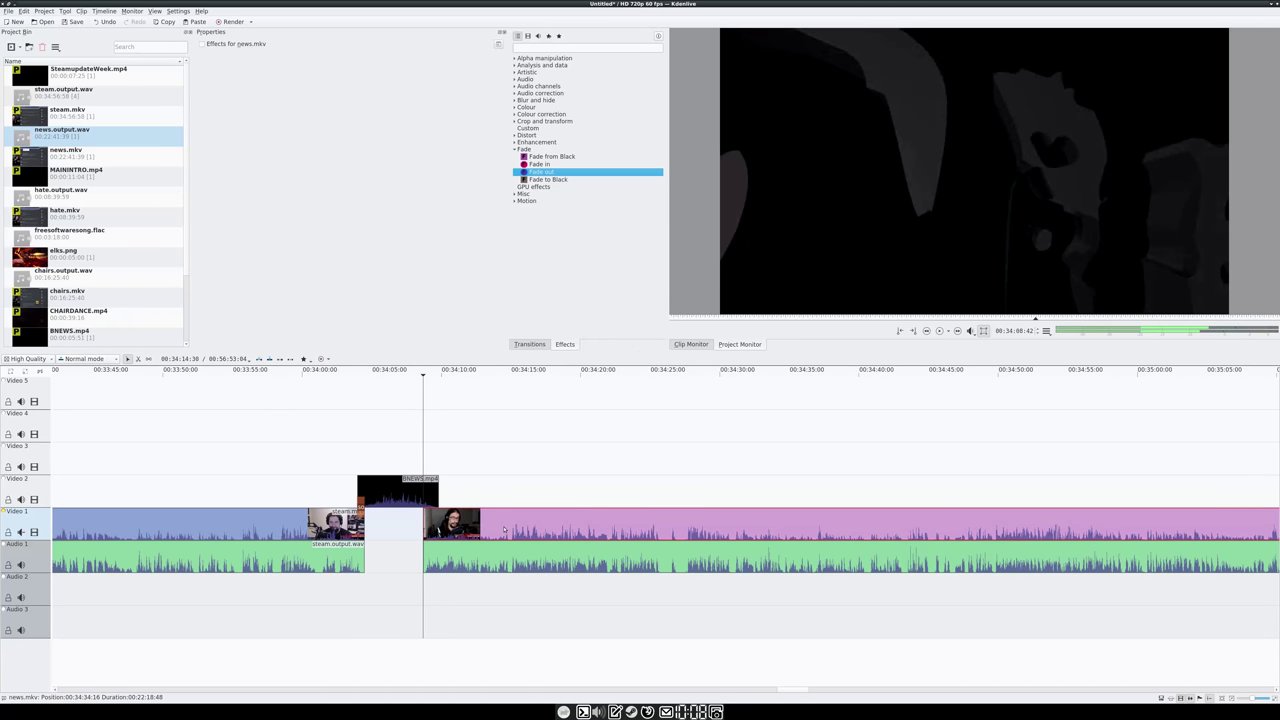
# - Add a Dissolve transition where BNEWS.mp4 overlaps the start of news.mkv, and preview the whole news bumper section
pyautogui.moveTo(412, 375); pyautogui.dragTo(431, 377)
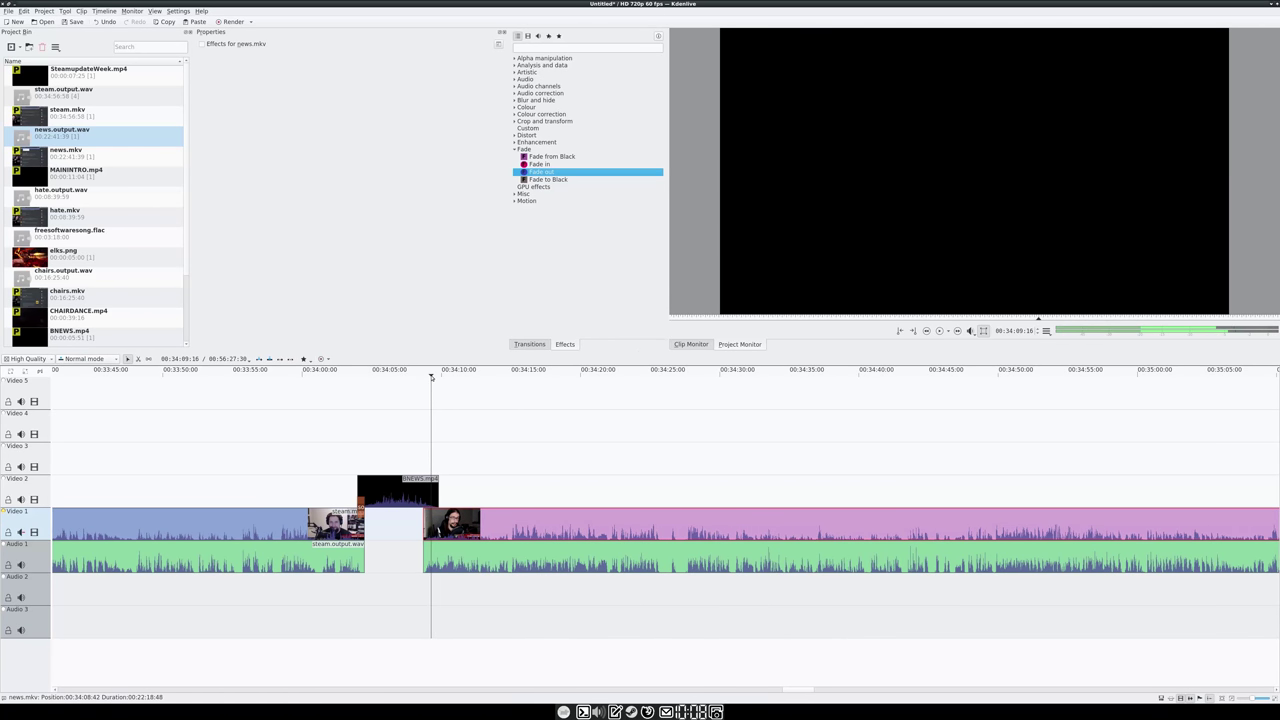
pyautogui.rightClick(431, 491)
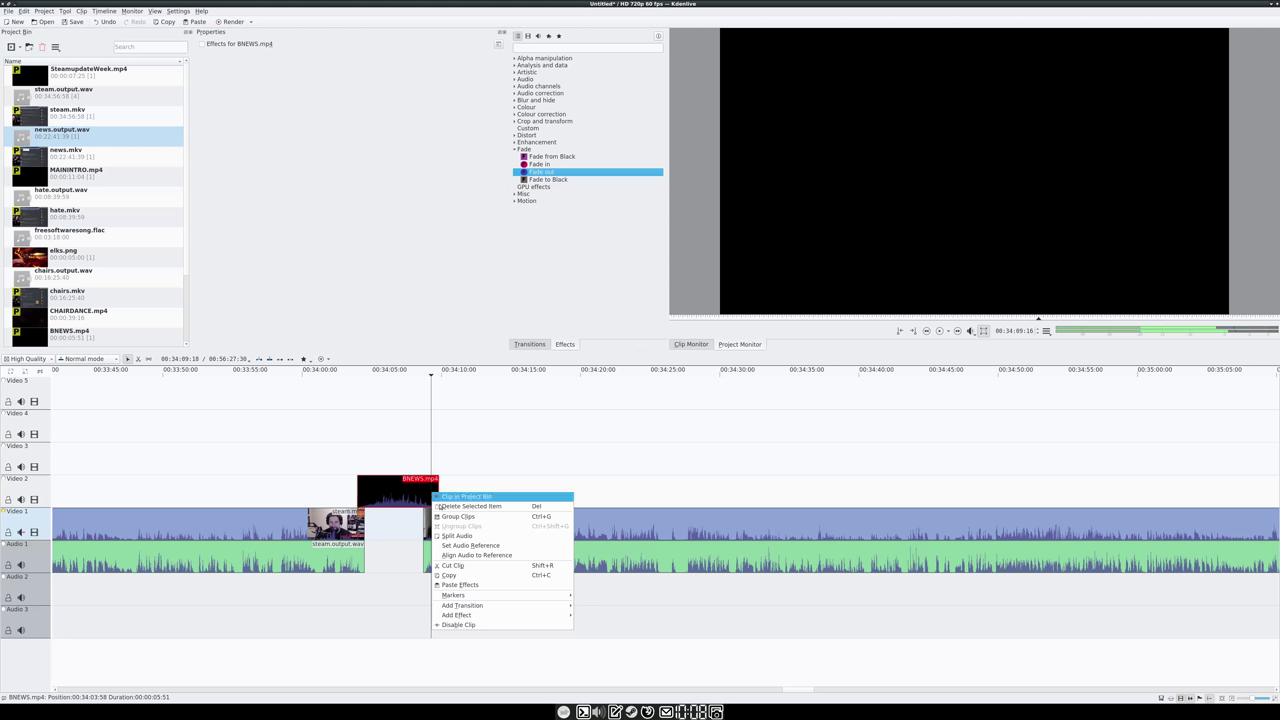
pyautogui.moveTo(462, 605)
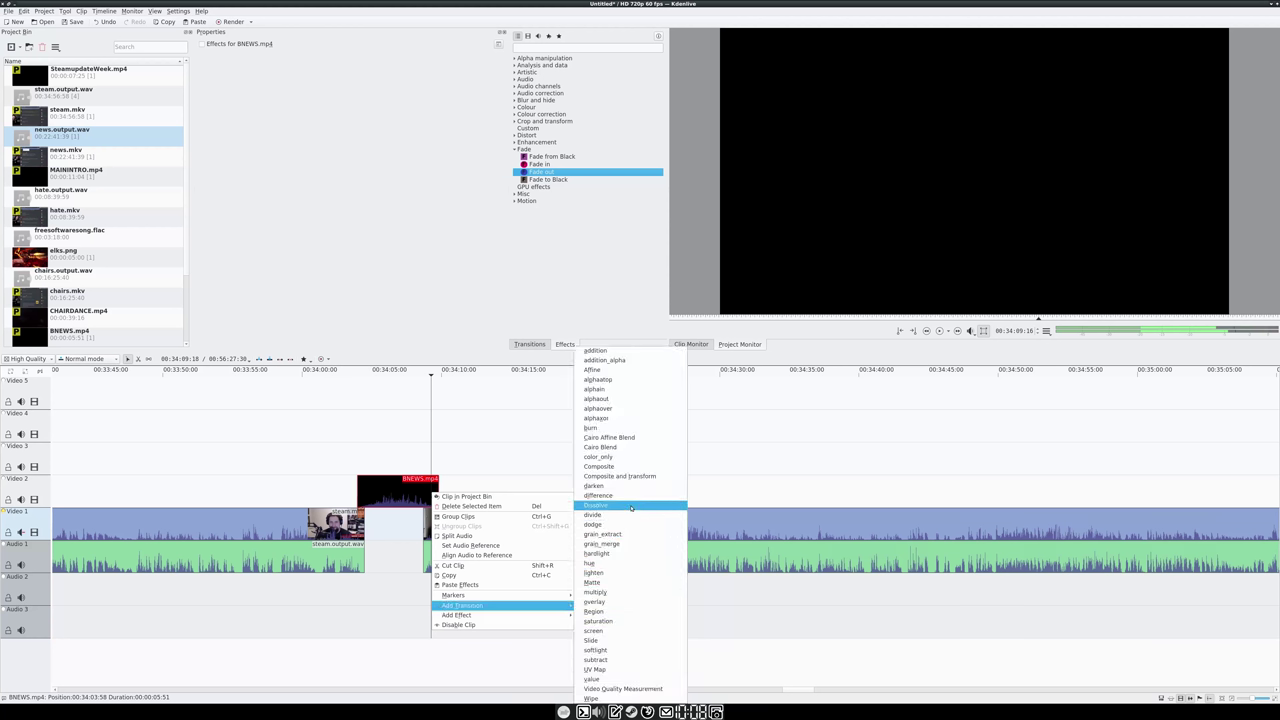
pyautogui.click(631, 507)
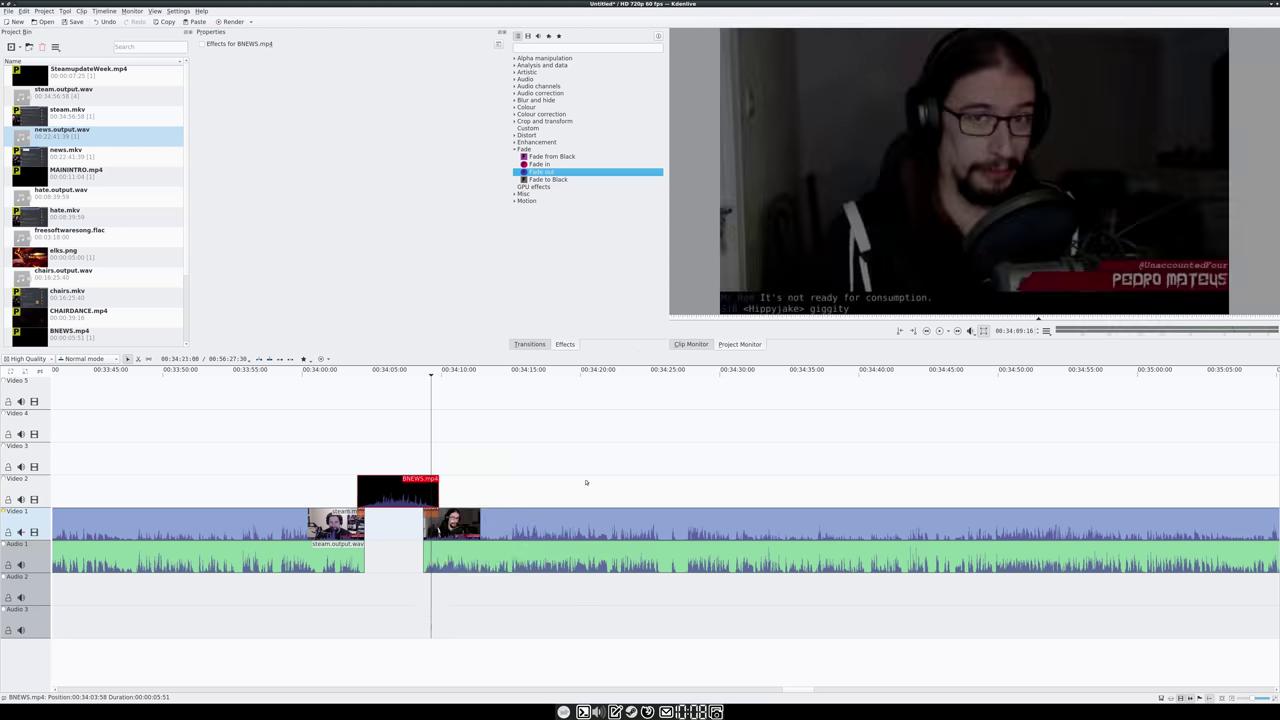
pyautogui.moveTo(412, 374); pyautogui.dragTo(491, 374)
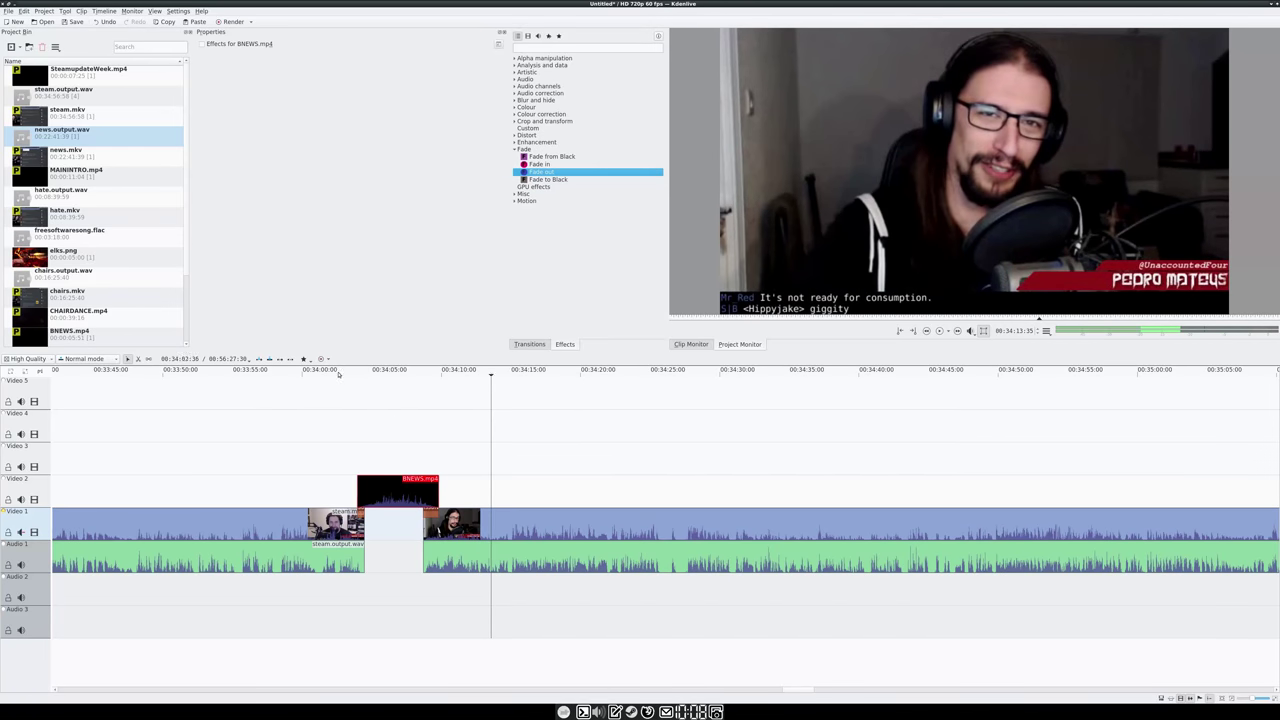
pyautogui.moveTo(339, 374); pyautogui.dragTo(437, 374)
pyautogui.moveTo(343, 374); pyautogui.dragTo(457, 374)
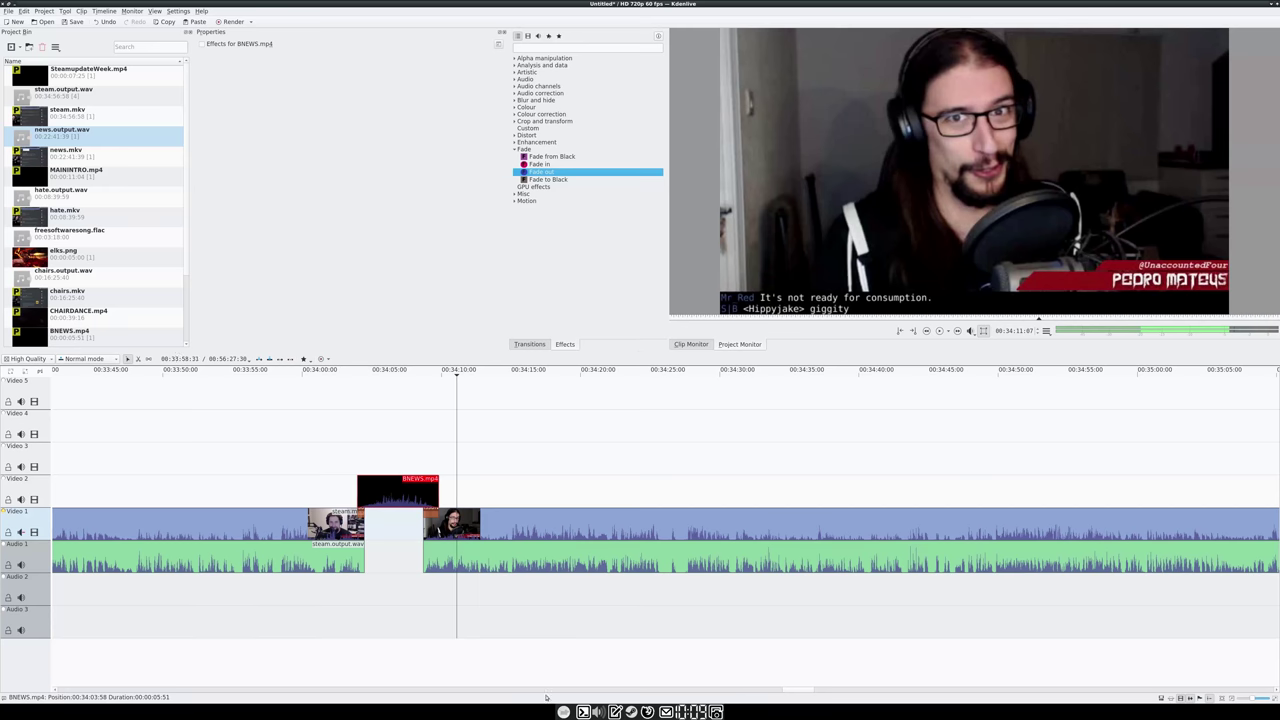
# - Cut news.mkv and news.output.wav near their end at 00:56:15:17 and delete both leftover tail pieces
pyautogui.moveTo(788, 690); pyautogui.dragTo(1257, 697)
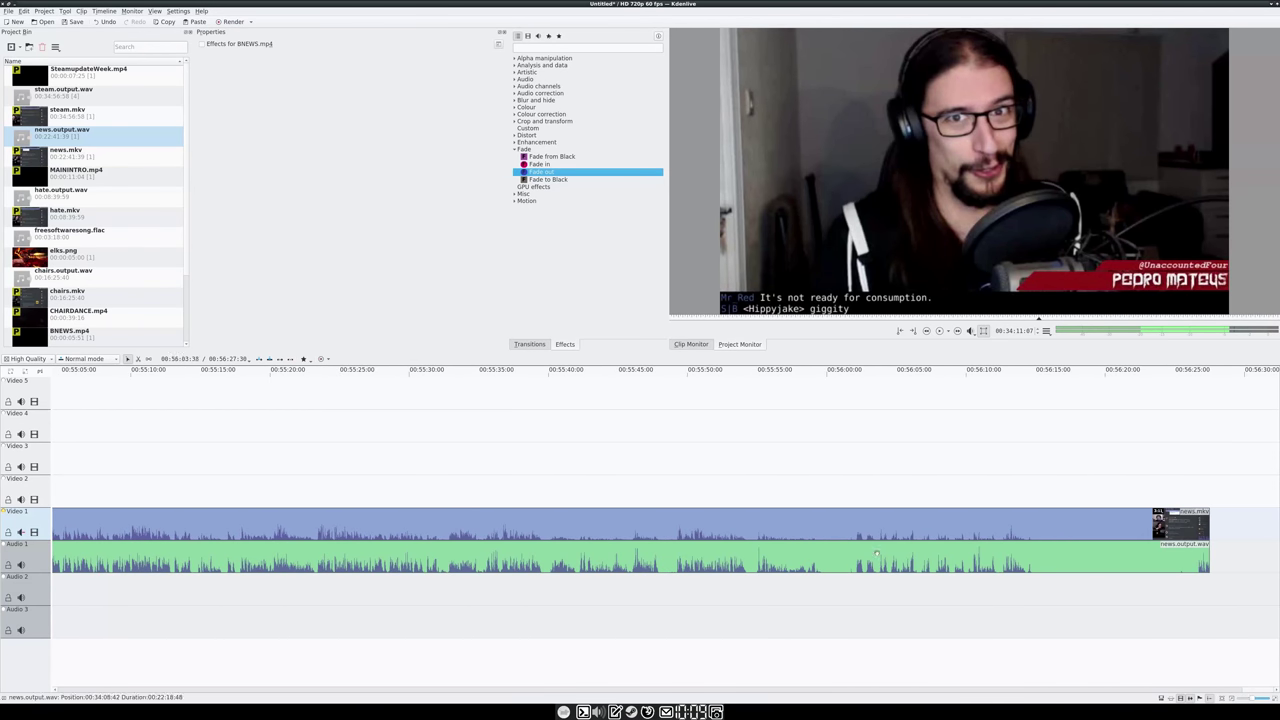
pyautogui.moveTo(713, 377); pyautogui.dragTo(1040, 416)
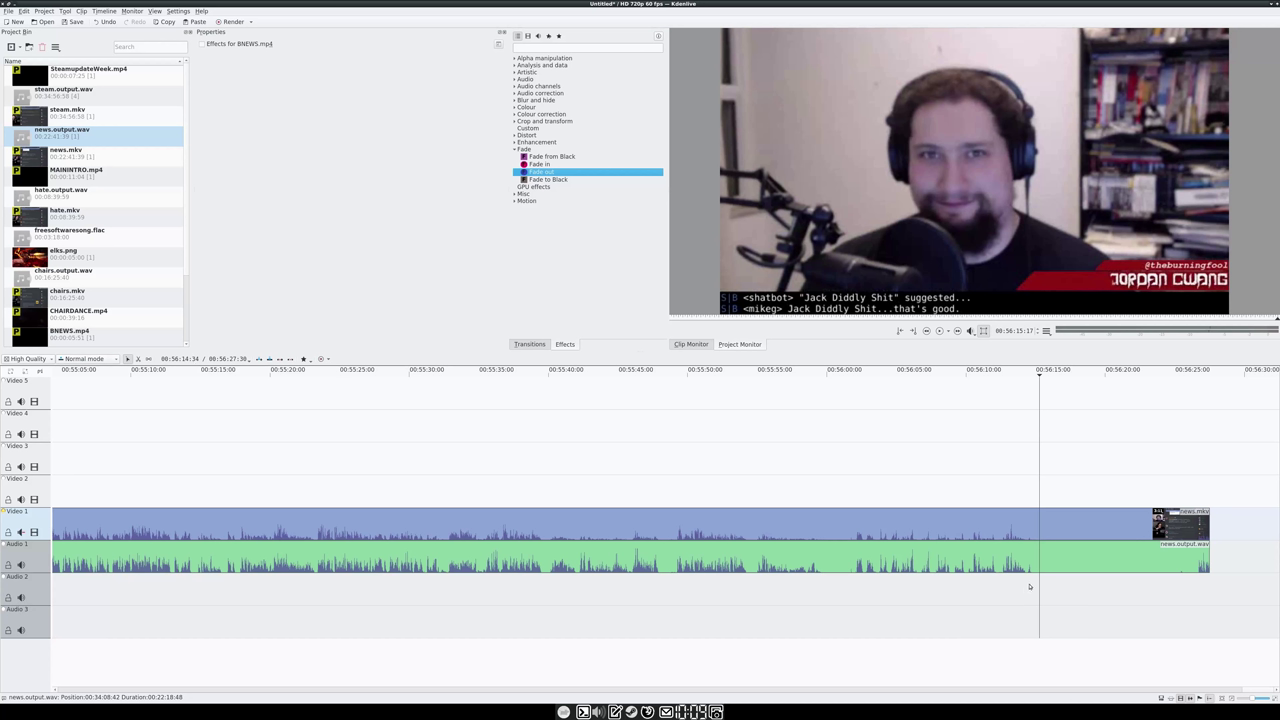
pyautogui.click(1040, 525)
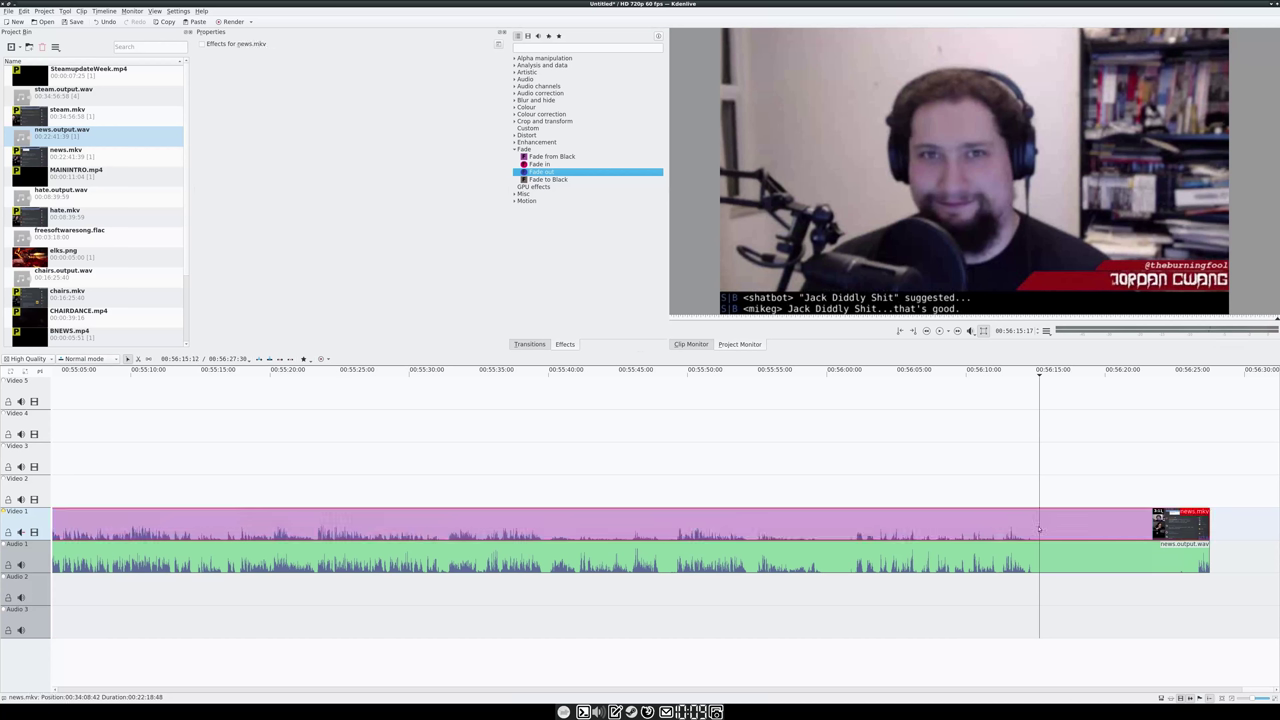
pyautogui.hotkey('shift', 'r')
pyautogui.click(1040, 553)
pyautogui.hotkey('shift', 'r')
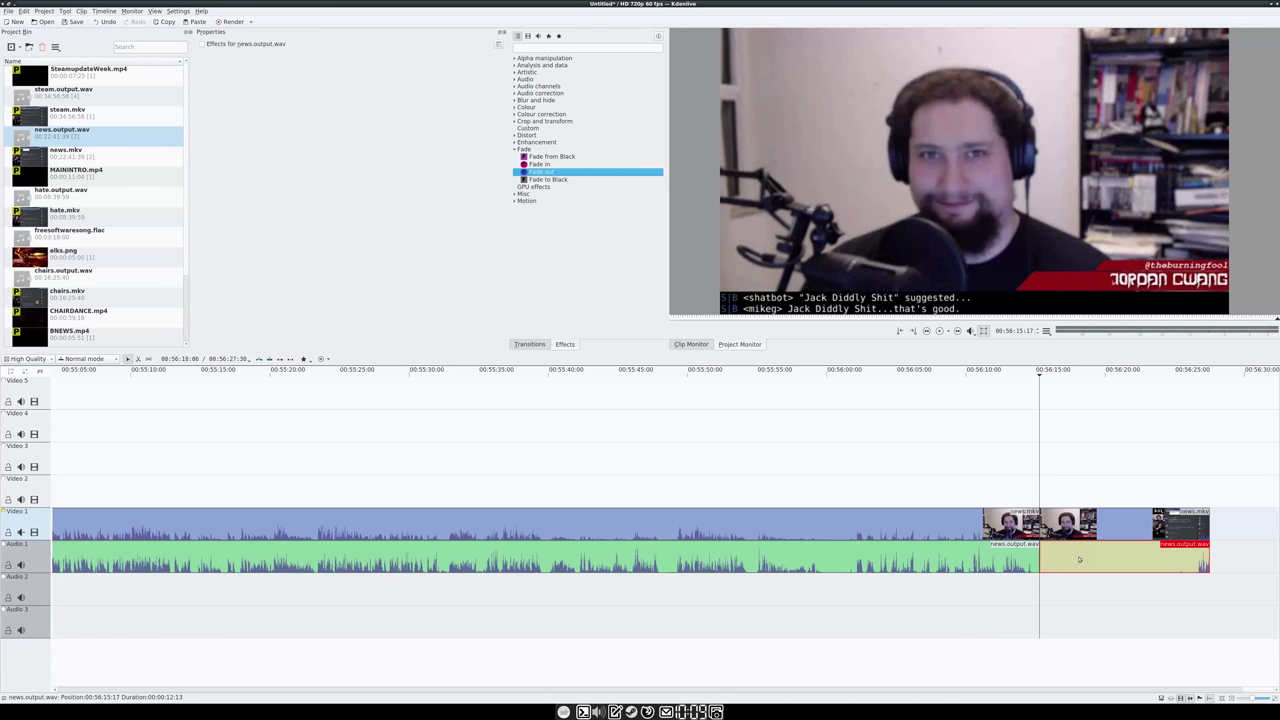
pyautogui.press('Delete')
pyautogui.click(1124, 525)
pyautogui.press('Delete')
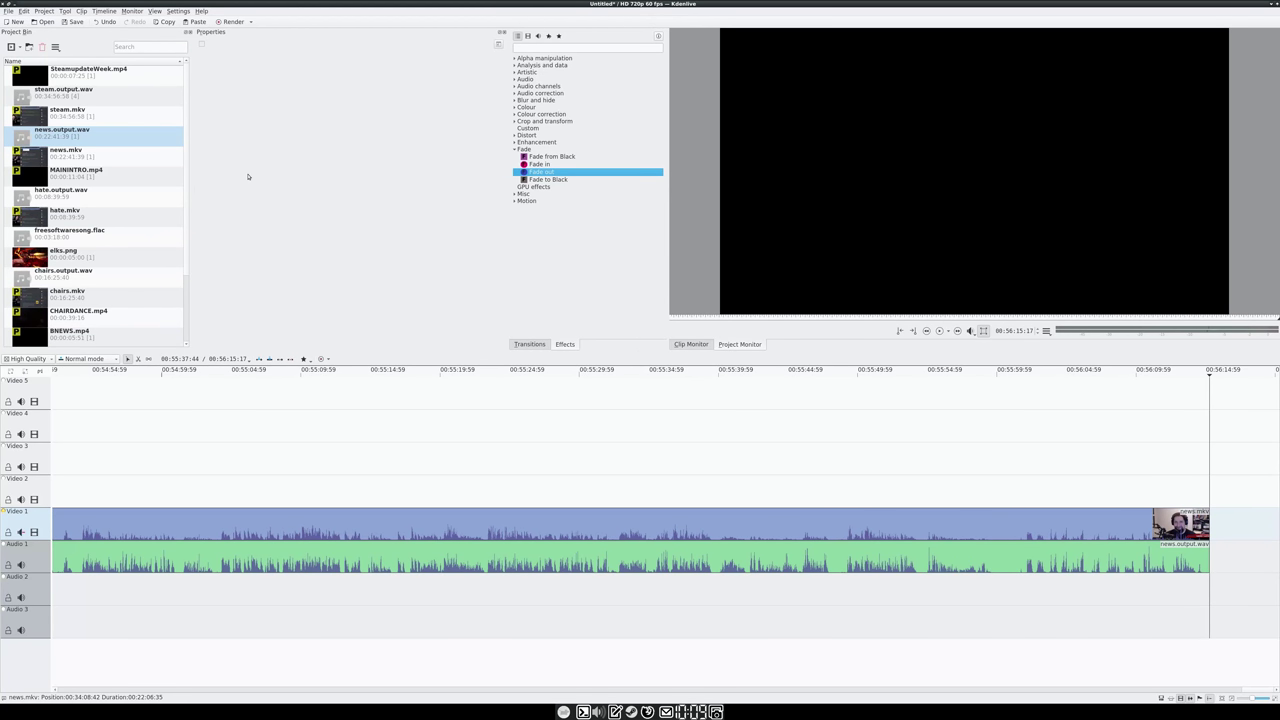
# - Place BChairs.mp4 on Video 3 over the news segment's end, and chairs.mkv on Video 1 with chairs.output.wav on Audio 1 at 00:56:23:32
pyautogui.scroll(-2, 156, 183)
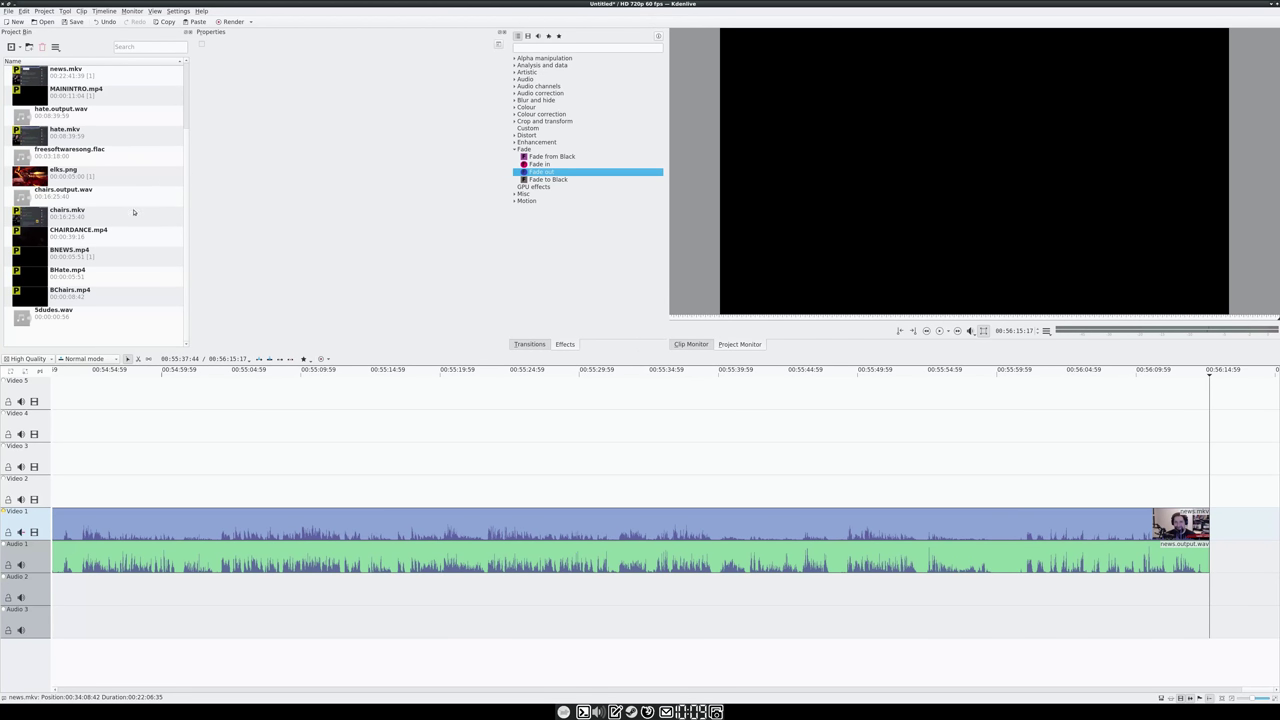
pyautogui.moveTo(70, 292); pyautogui.dragTo(1148, 444)
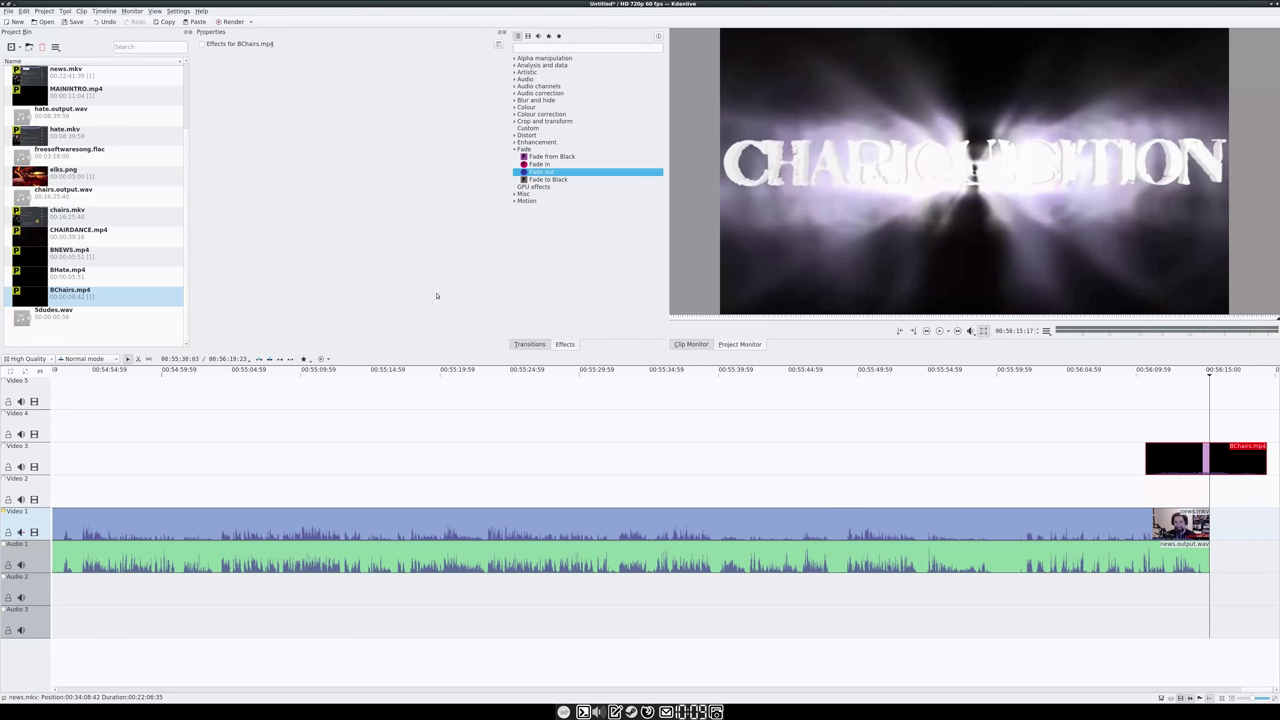
pyautogui.scroll(2, 138, 128)
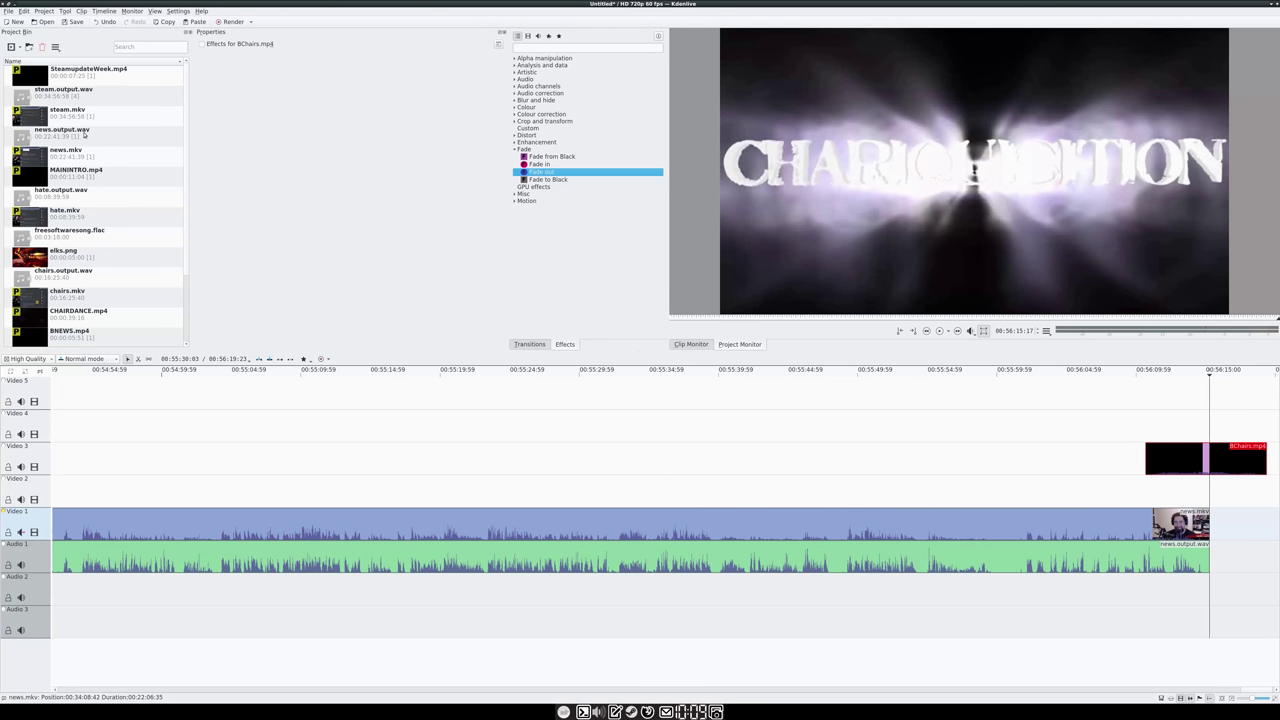
pyautogui.moveTo(50, 297); pyautogui.dragTo(958, 393)
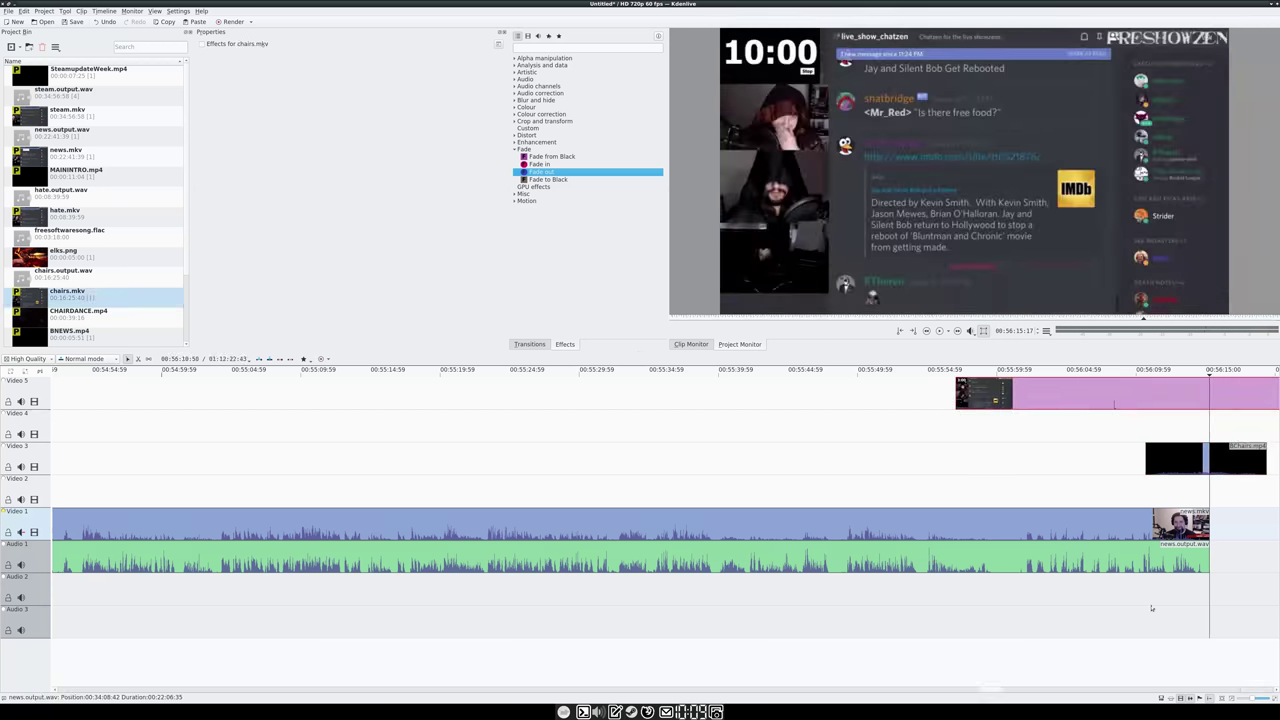
pyautogui.moveTo(994, 690); pyautogui.dragTo(1008, 692)
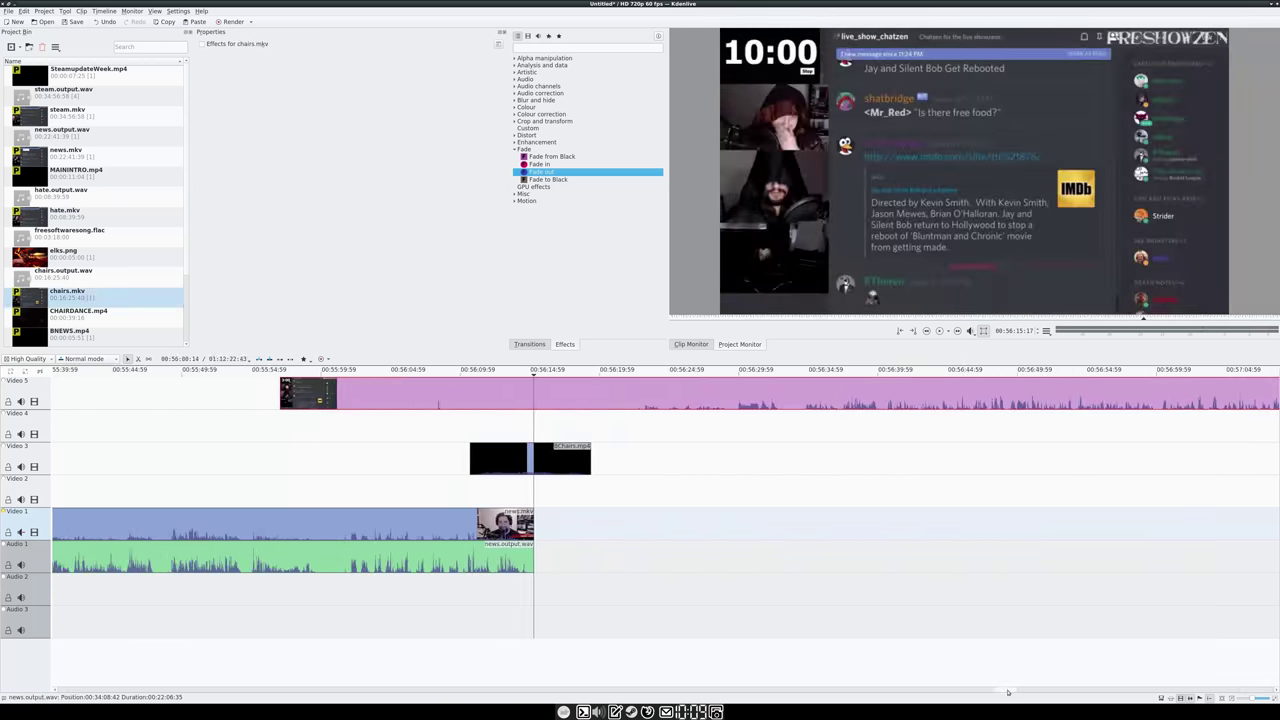
pyautogui.moveTo(528, 400); pyautogui.dragTo(896, 527)
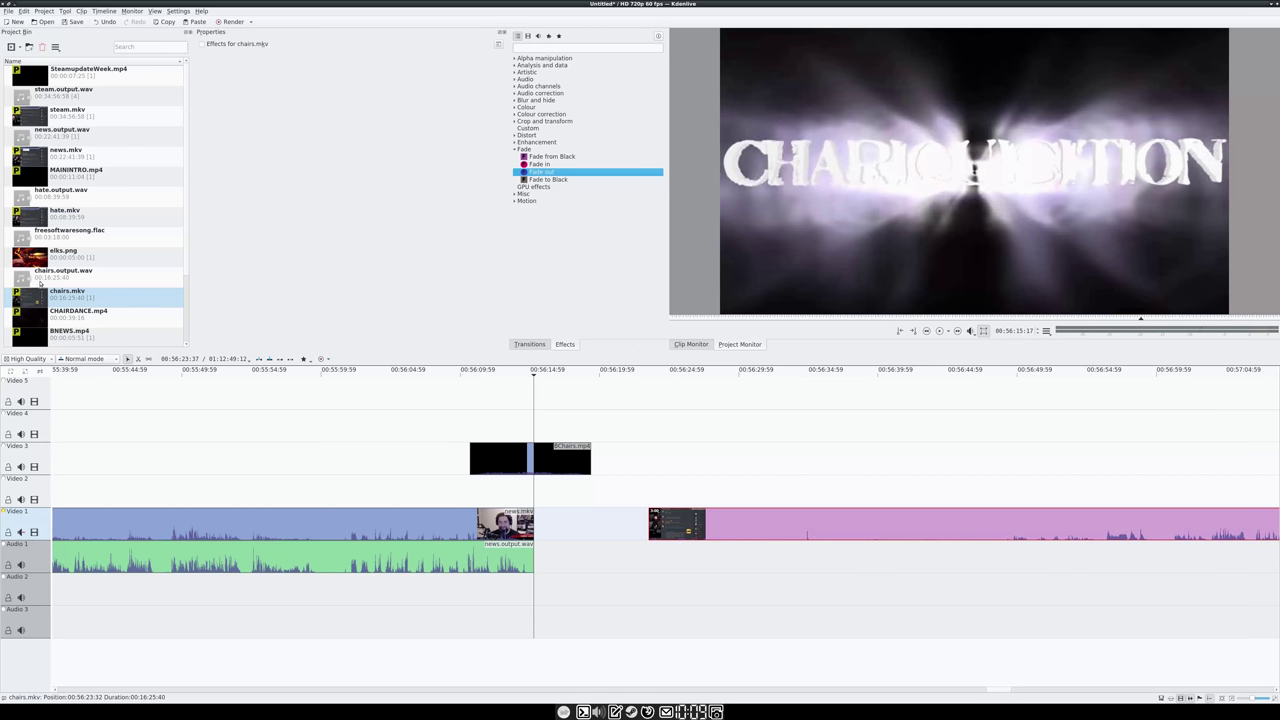
pyautogui.moveTo(30, 277); pyautogui.dragTo(652, 565)
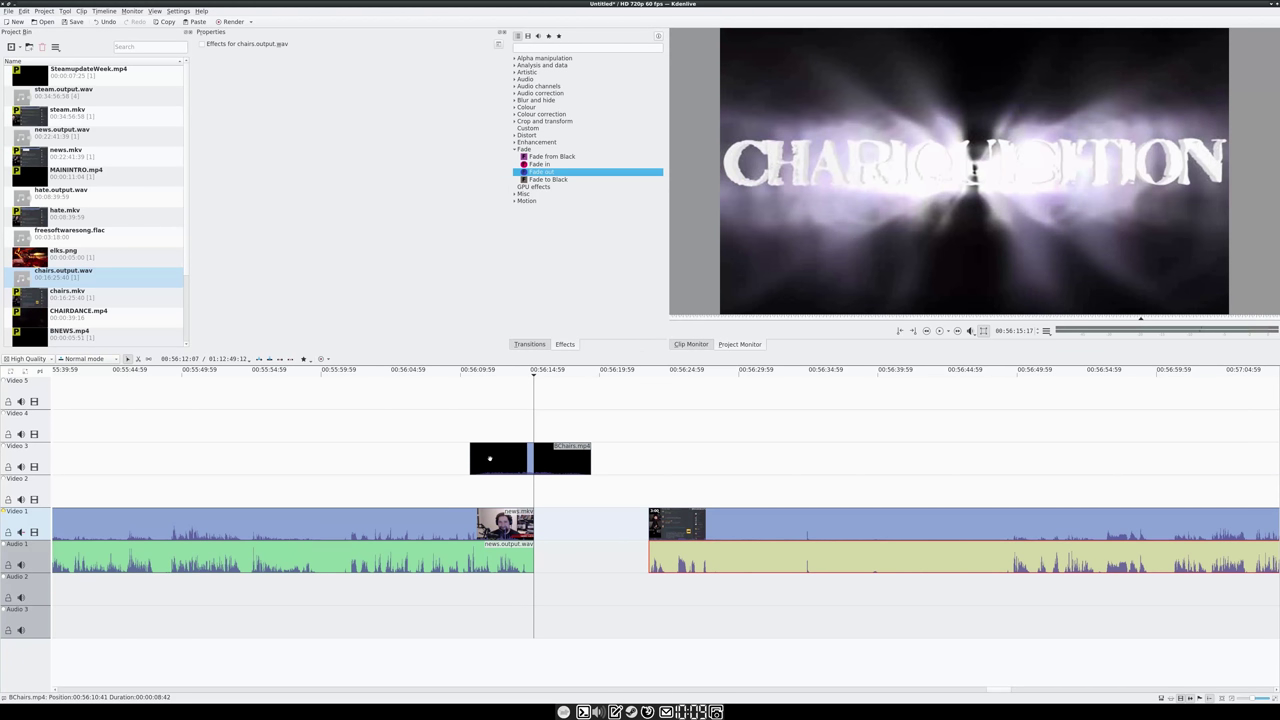
# - Move BChairs.mp4 clear of the news ending, and place CHAIRDANCE.mp4 on Video 4 with its opening trimmed off at 00:56:09:48
pyautogui.moveTo(540, 376); pyautogui.dragTo(576, 378)
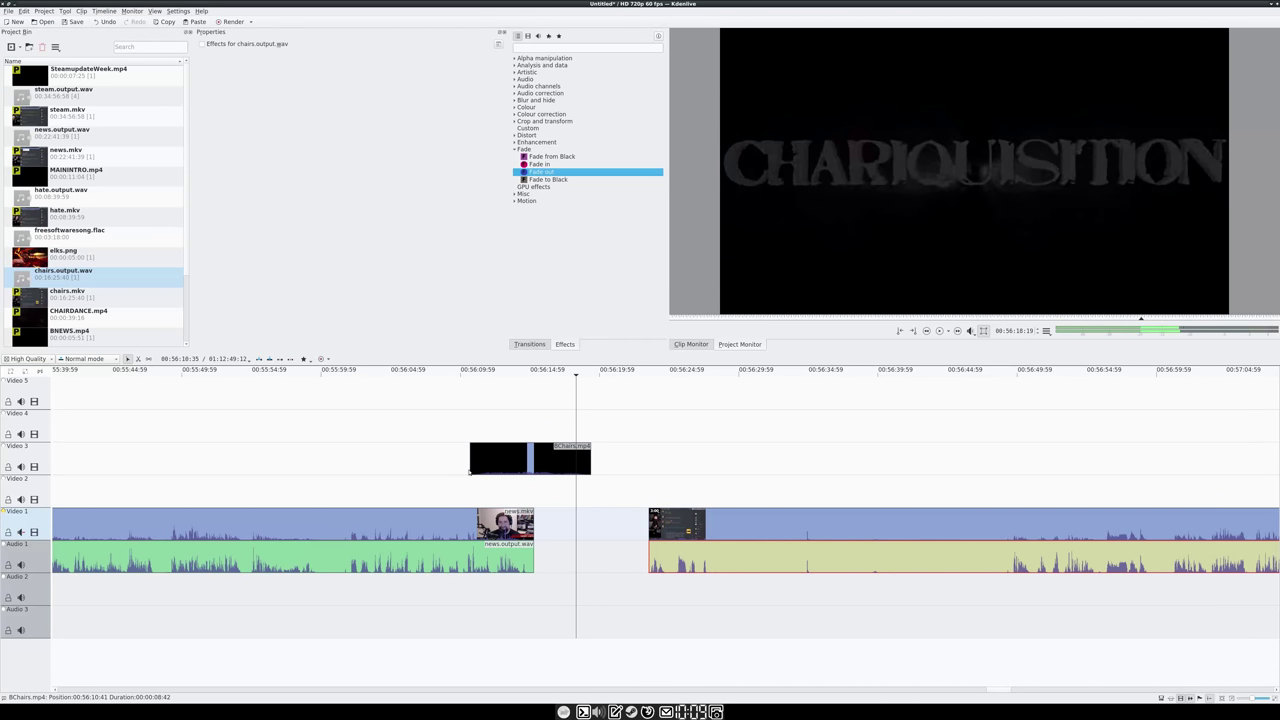
pyautogui.moveTo(476, 462); pyautogui.dragTo(648, 462)
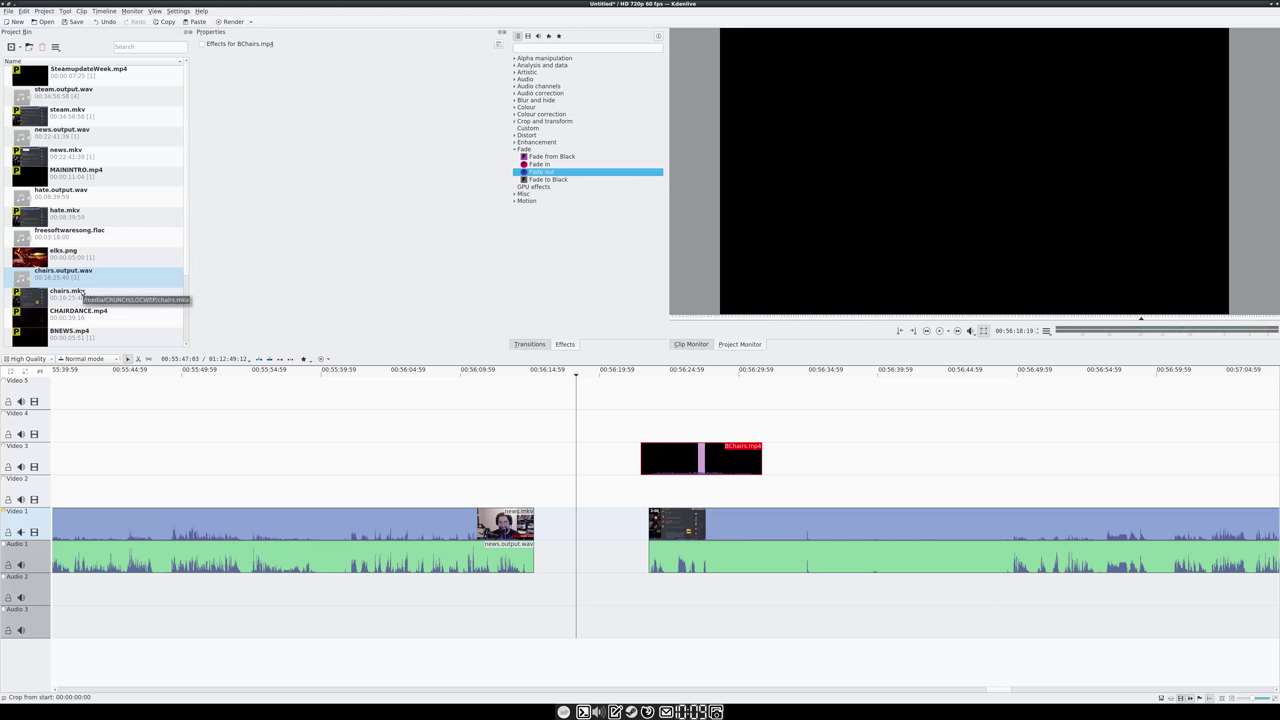
pyautogui.moveTo(68, 311); pyautogui.dragTo(457, 398)
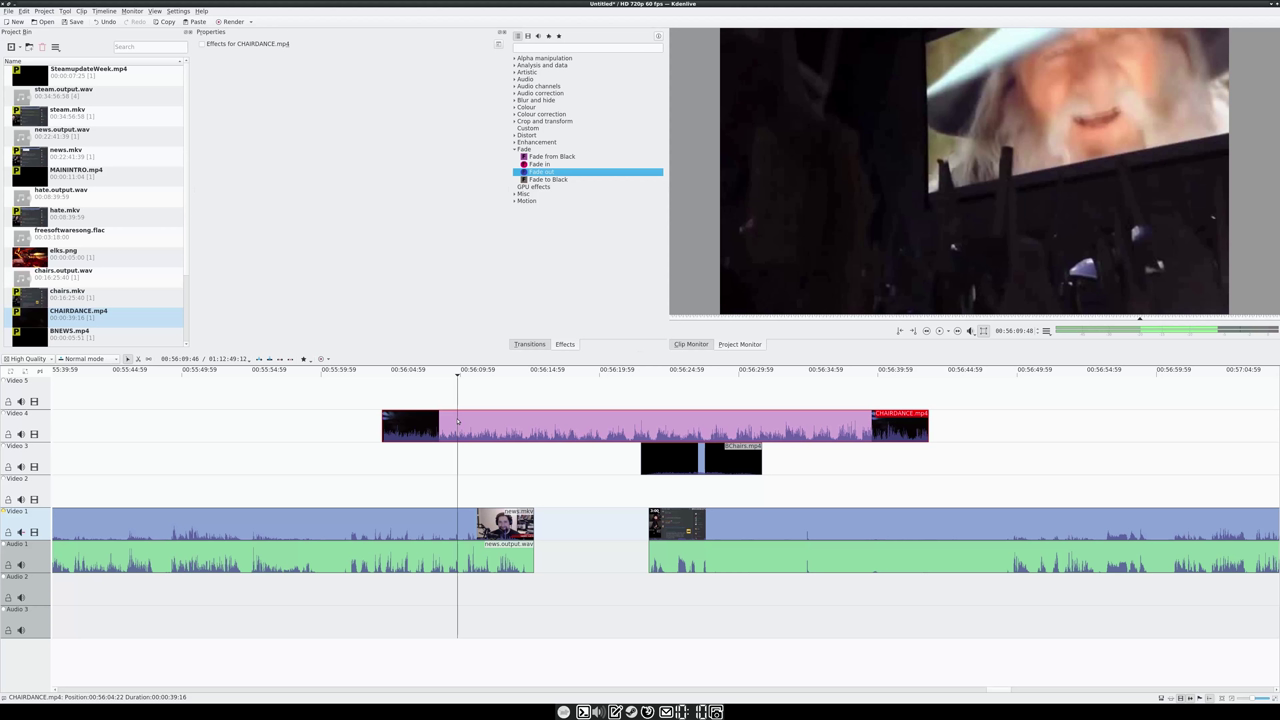
pyautogui.hotkey('shift', 'r')
pyautogui.press('Delete')
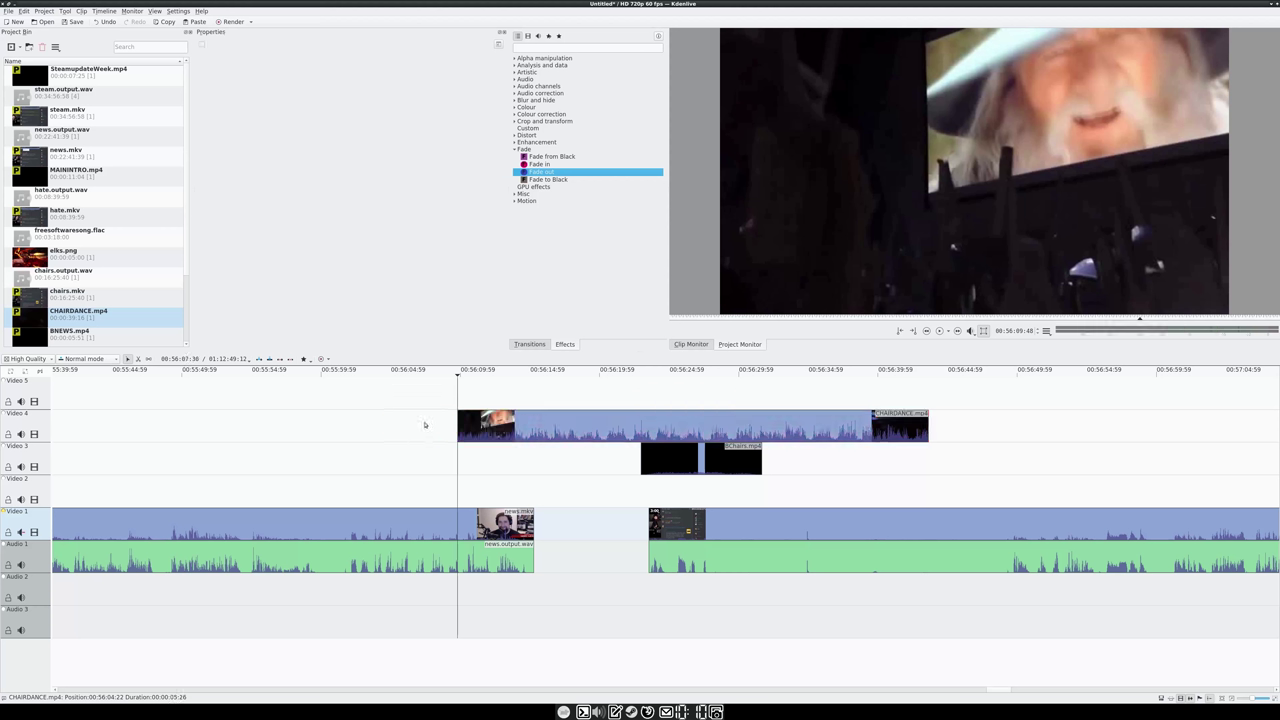
# - Shift BChairs.mp4 farther along Video 3, and move CHAIRDANCE.mp4 to Video 2 at 00:56:14:12, overlapping the end of news.mkv
pyautogui.moveTo(700, 458); pyautogui.dragTo(1022, 458)
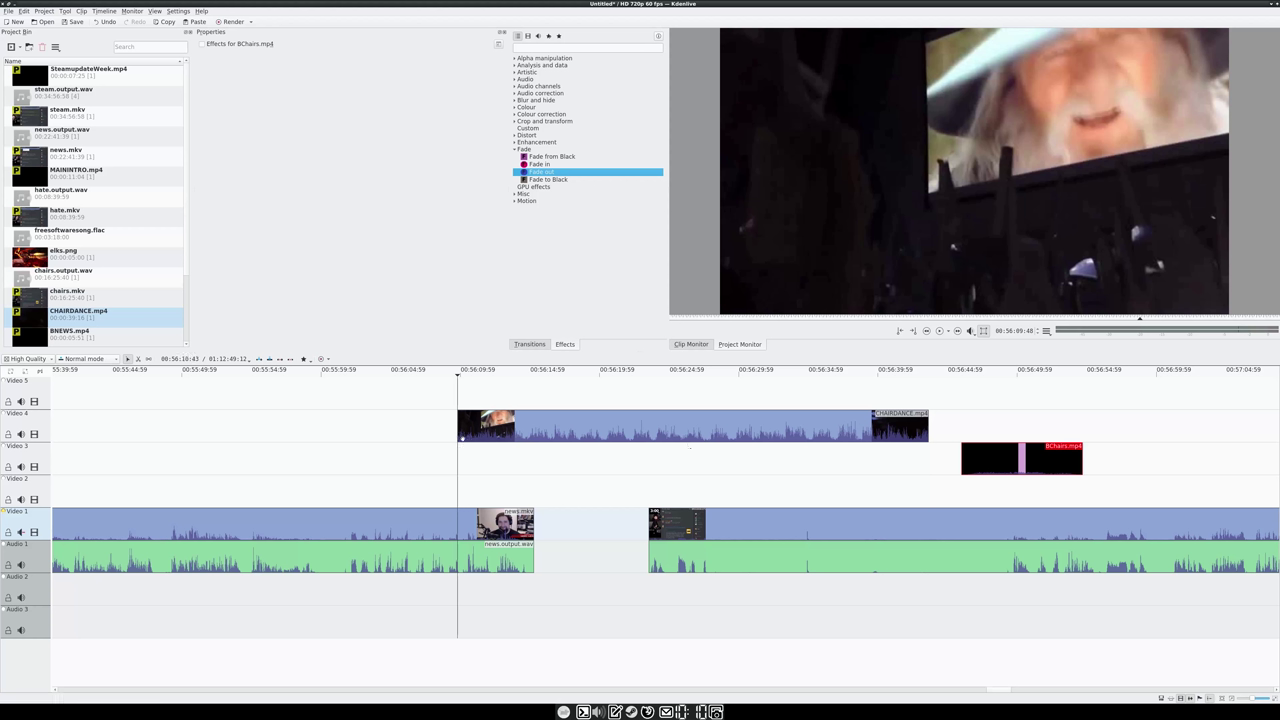
pyautogui.moveTo(509, 428); pyautogui.dragTo(764, 428)
pyautogui.moveTo(482, 381); pyautogui.dragTo(519, 376)
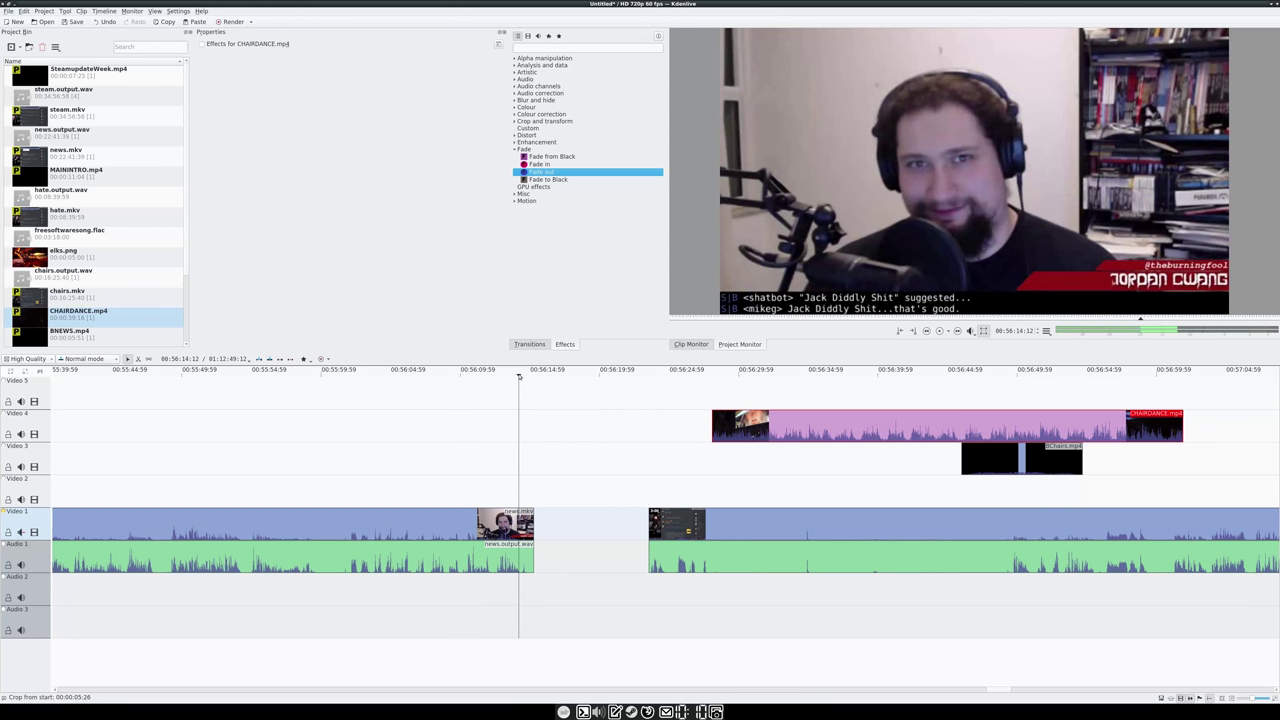
pyautogui.moveTo(716, 428); pyautogui.dragTo(523, 490)
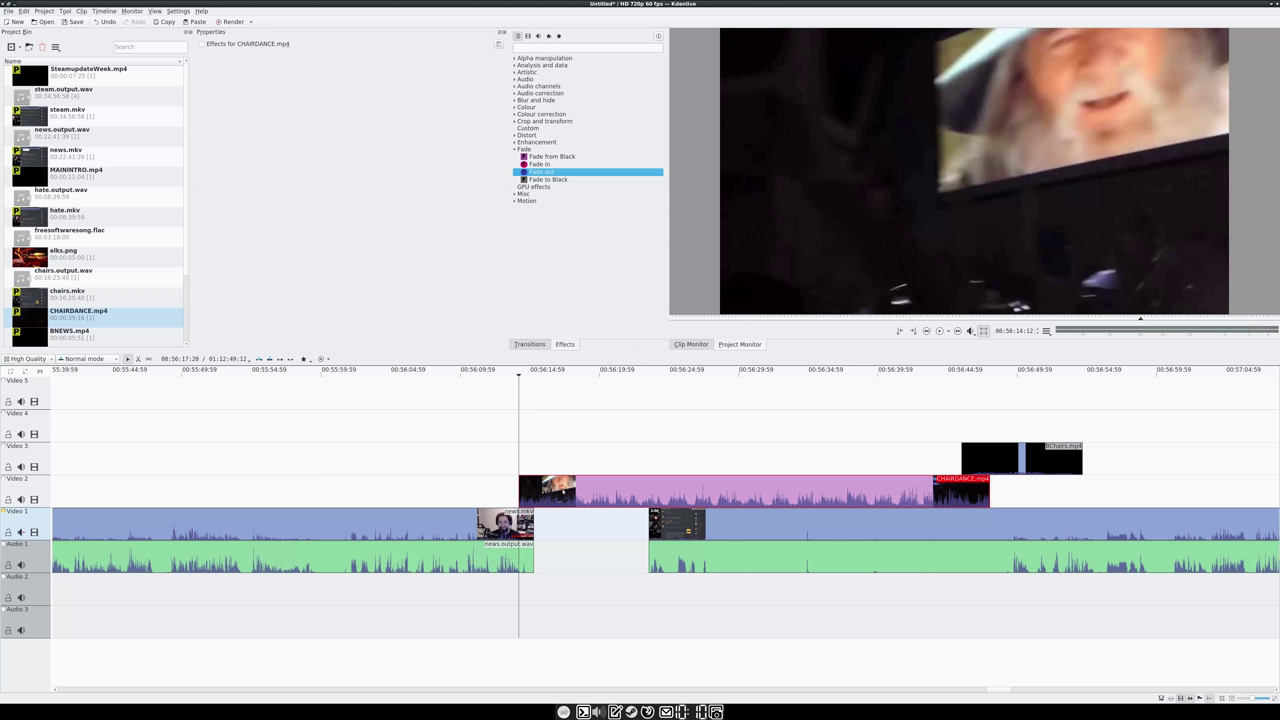
# - Add the Mute audio correction effect to CHAIRDANCE.mp4 on Video 2
pyautogui.click(516, 79)
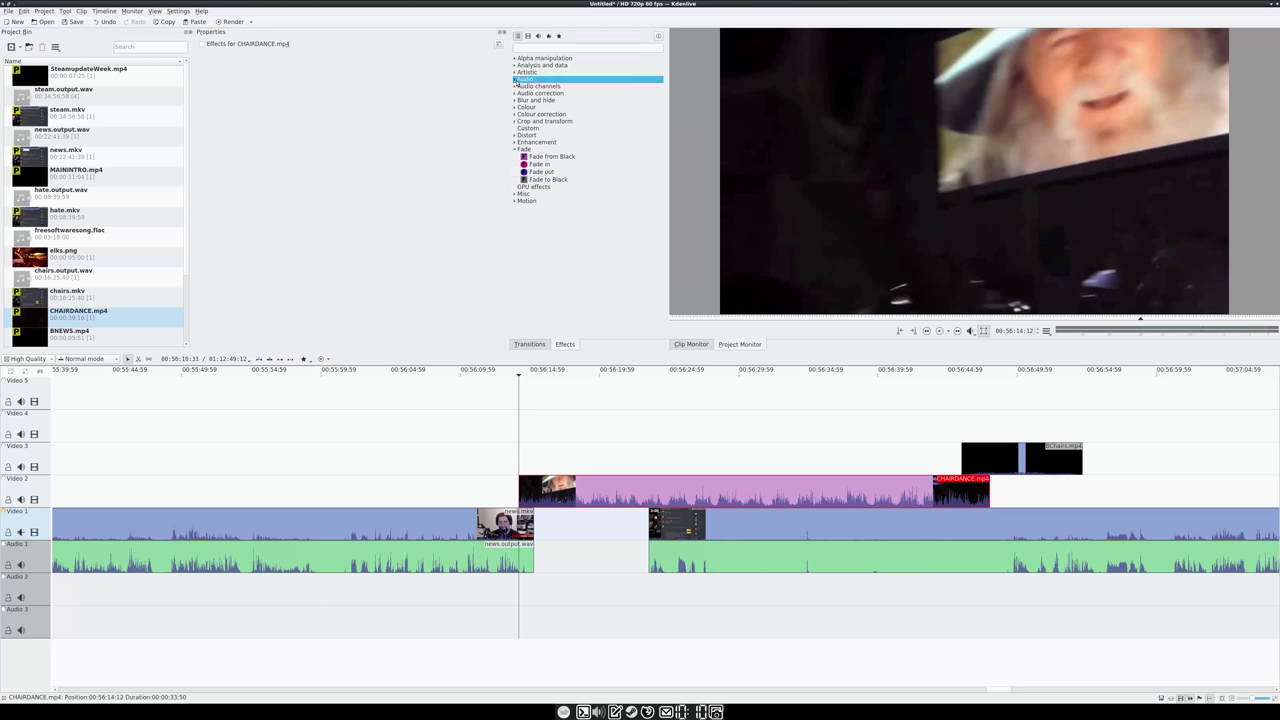
pyautogui.click(516, 81)
pyautogui.click(516, 80)
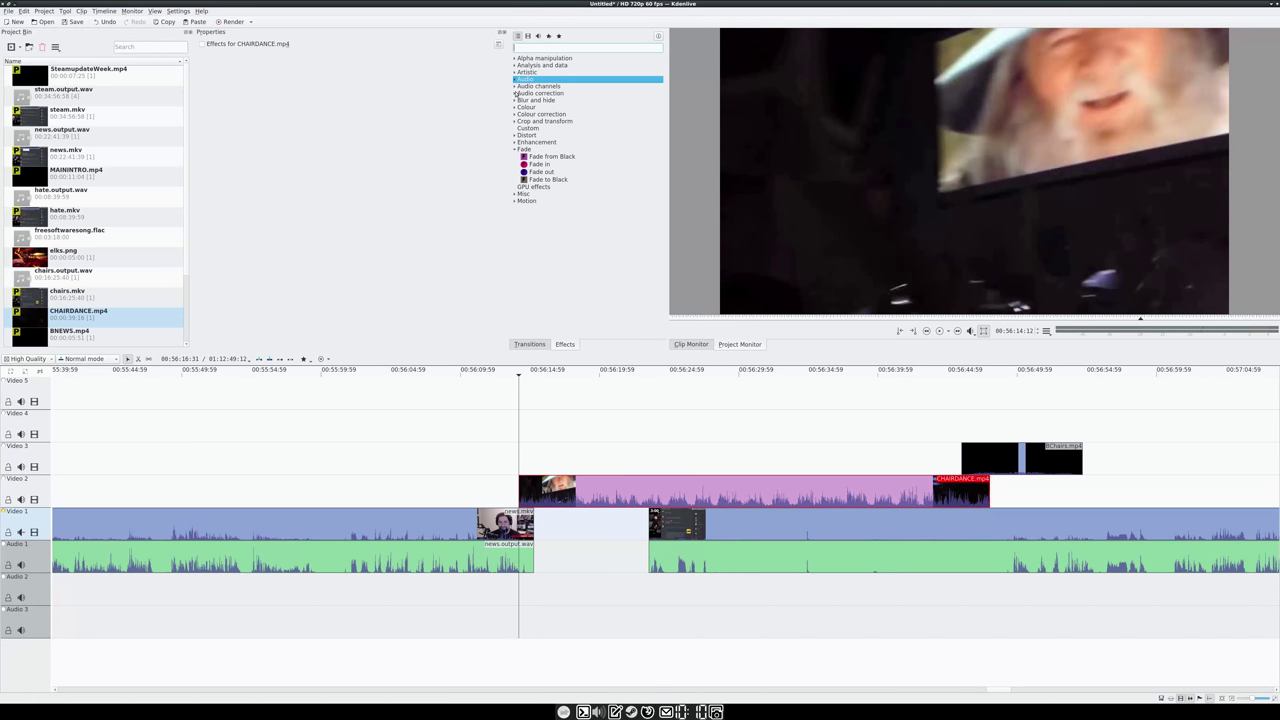
pyautogui.click(516, 93)
pyautogui.doubleClick(530, 116)
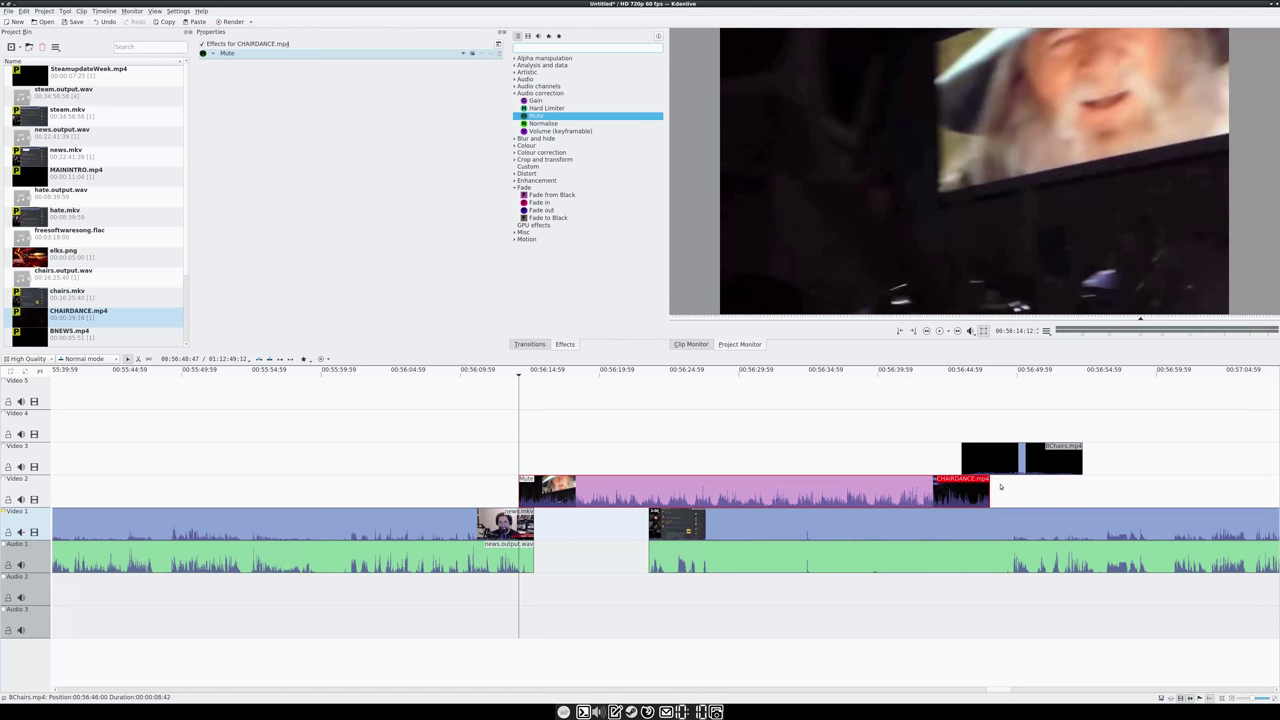
# - Move BChairs.mp4 on Video 3 to 00:56:14:12, aligned with the start of CHAIRDANCE.mp4, and preview the overlap
pyautogui.moveTo(1008, 457); pyautogui.dragTo(564, 454)
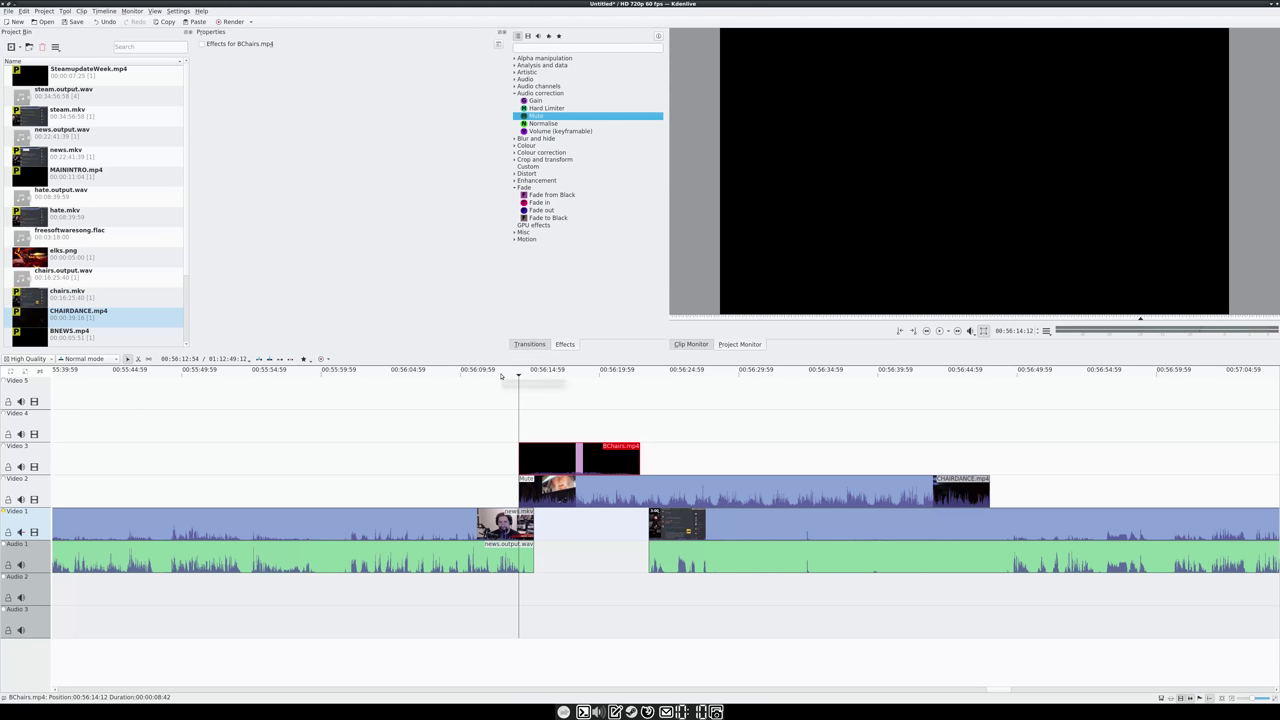
pyautogui.moveTo(501, 375); pyautogui.dragTo(541, 375)
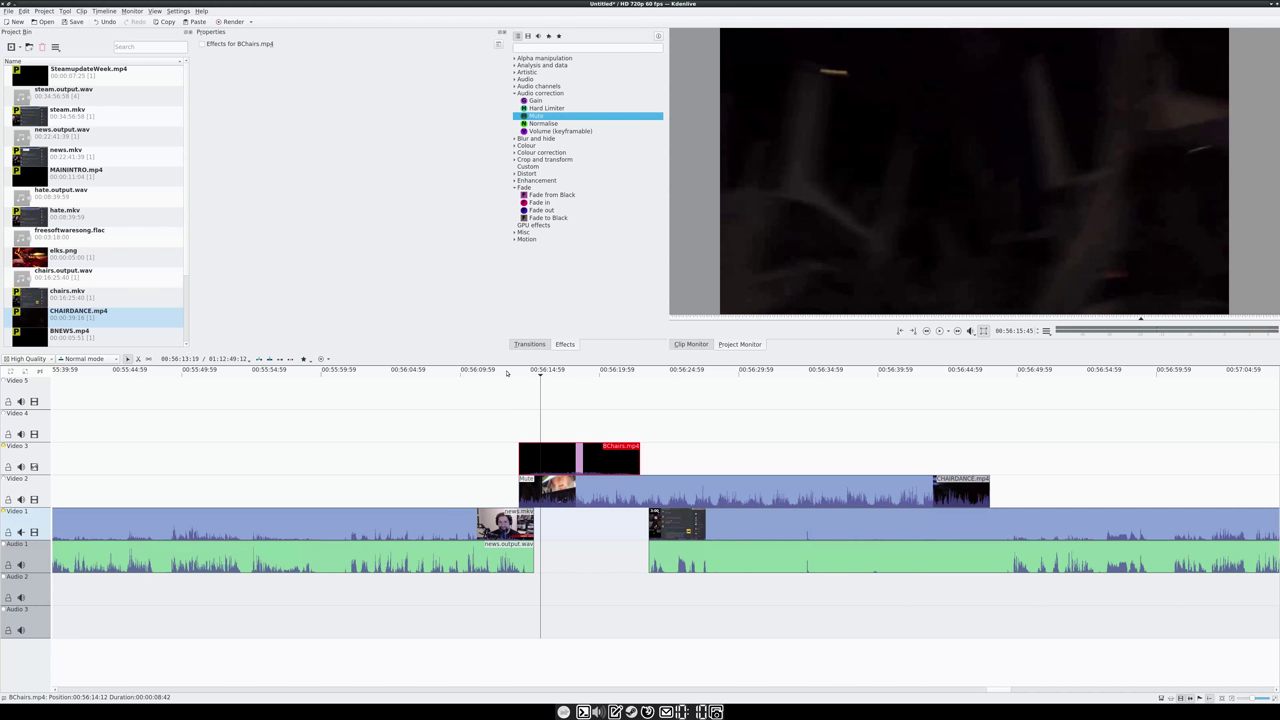
pyautogui.moveTo(507, 373); pyautogui.dragTo(643, 381)
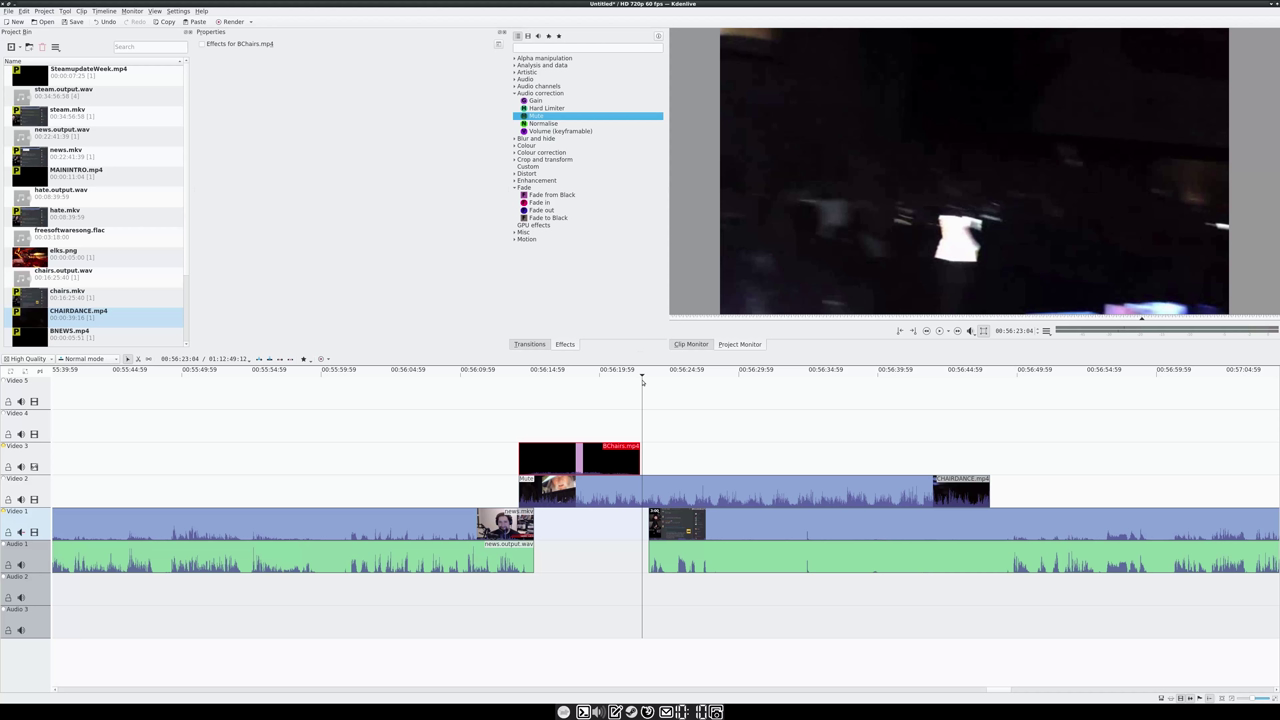
pyautogui.click(529, 372)
pyautogui.click(525, 372)
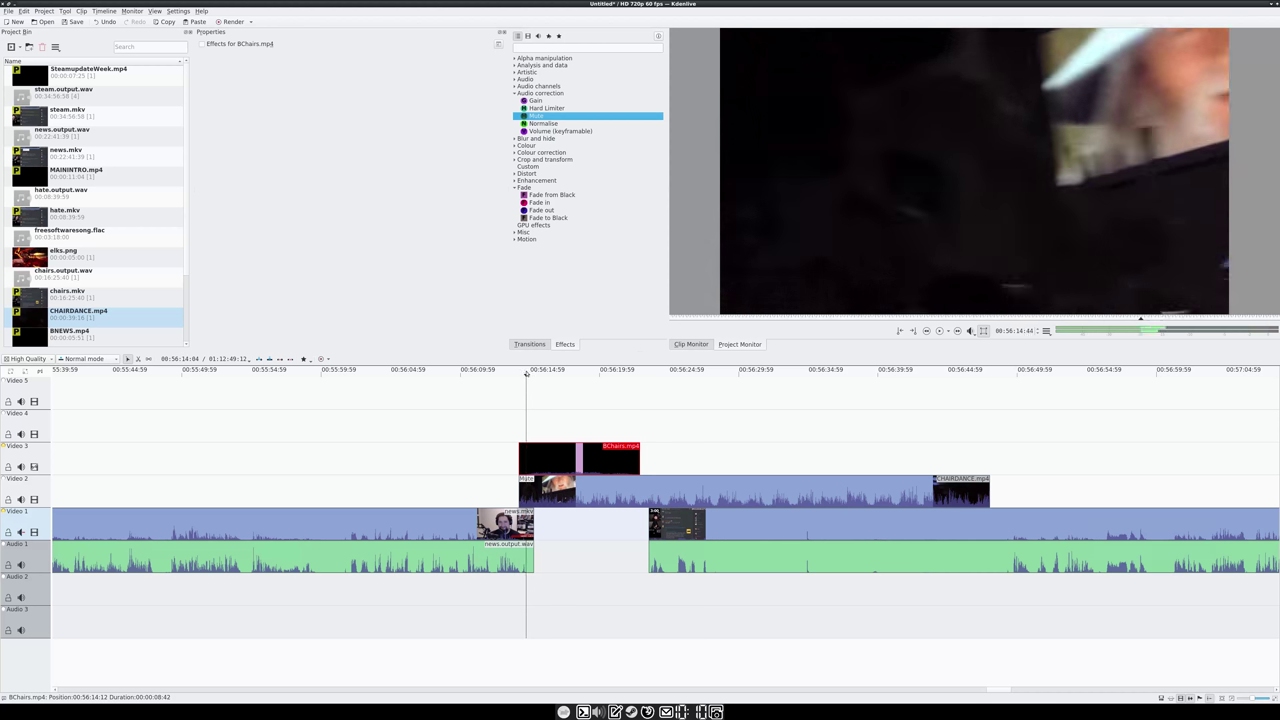
# - Add a Dissolve transition from news.mkv into the start of CHAIRDANCE.mp4 and preview the bumper
pyautogui.rightClick(527, 497)
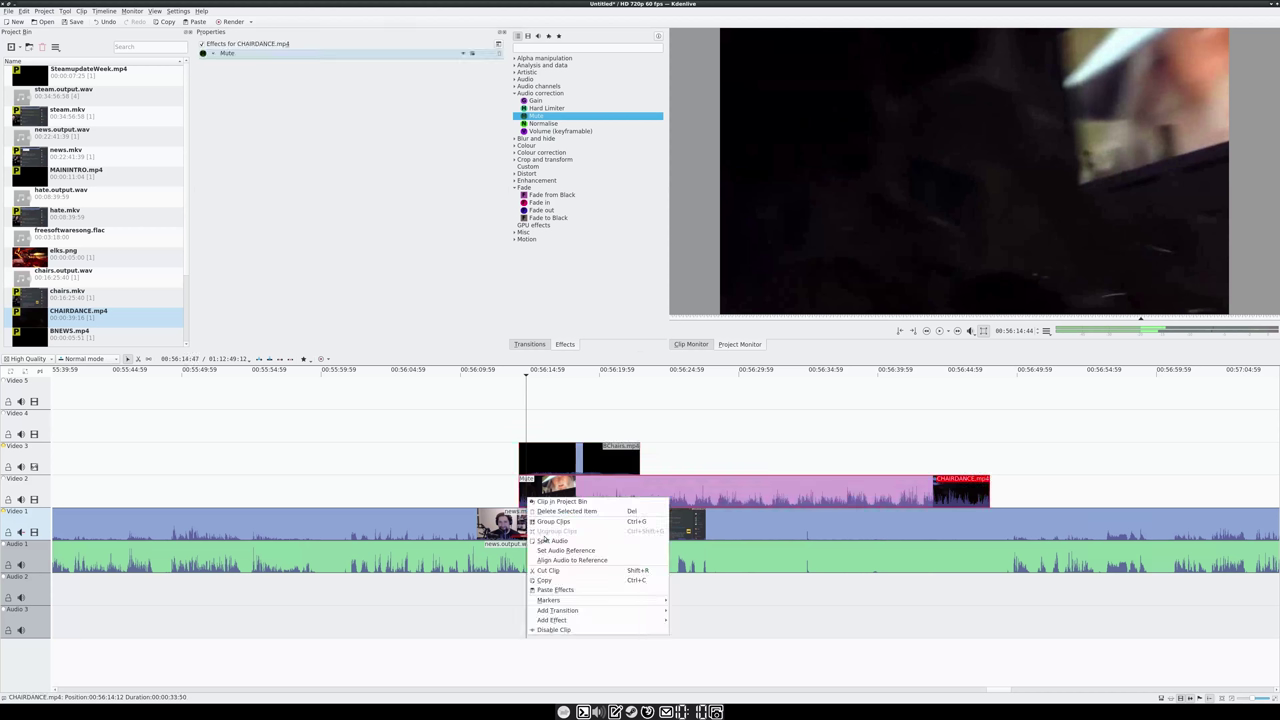
pyautogui.moveTo(600, 610)
pyautogui.click(725, 498)
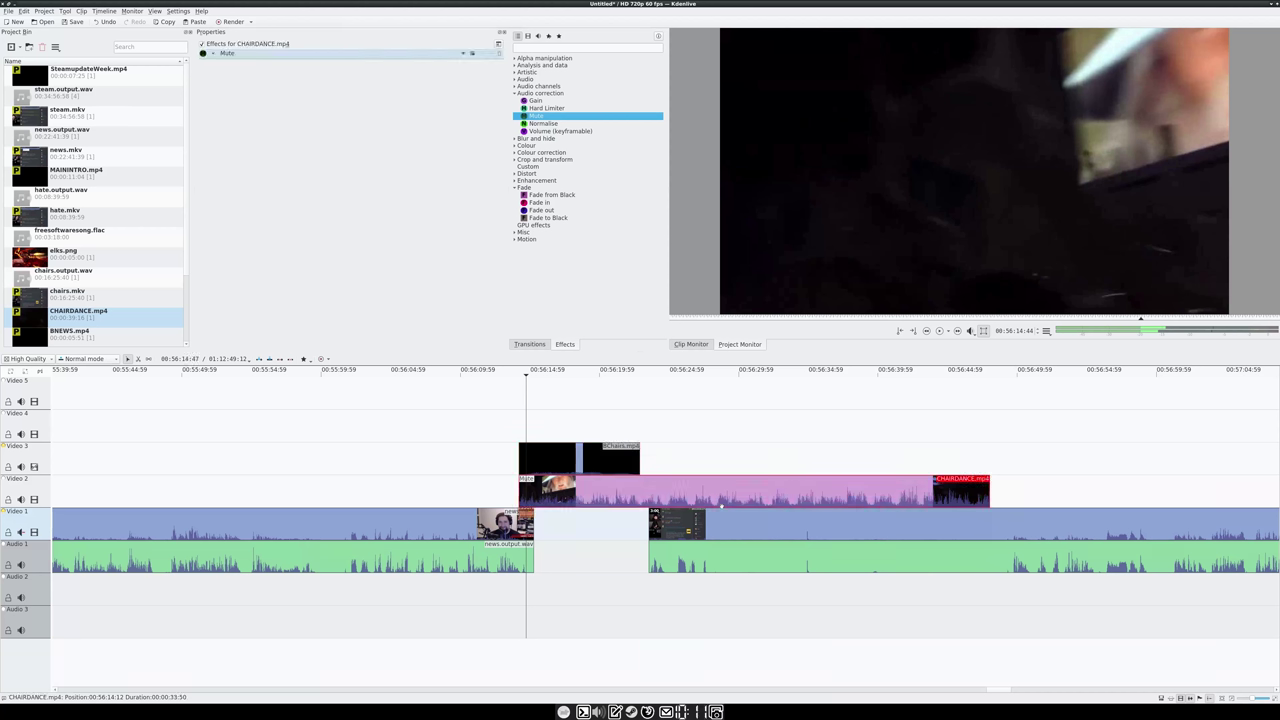
pyautogui.moveTo(513, 377); pyautogui.dragTo(630, 437)
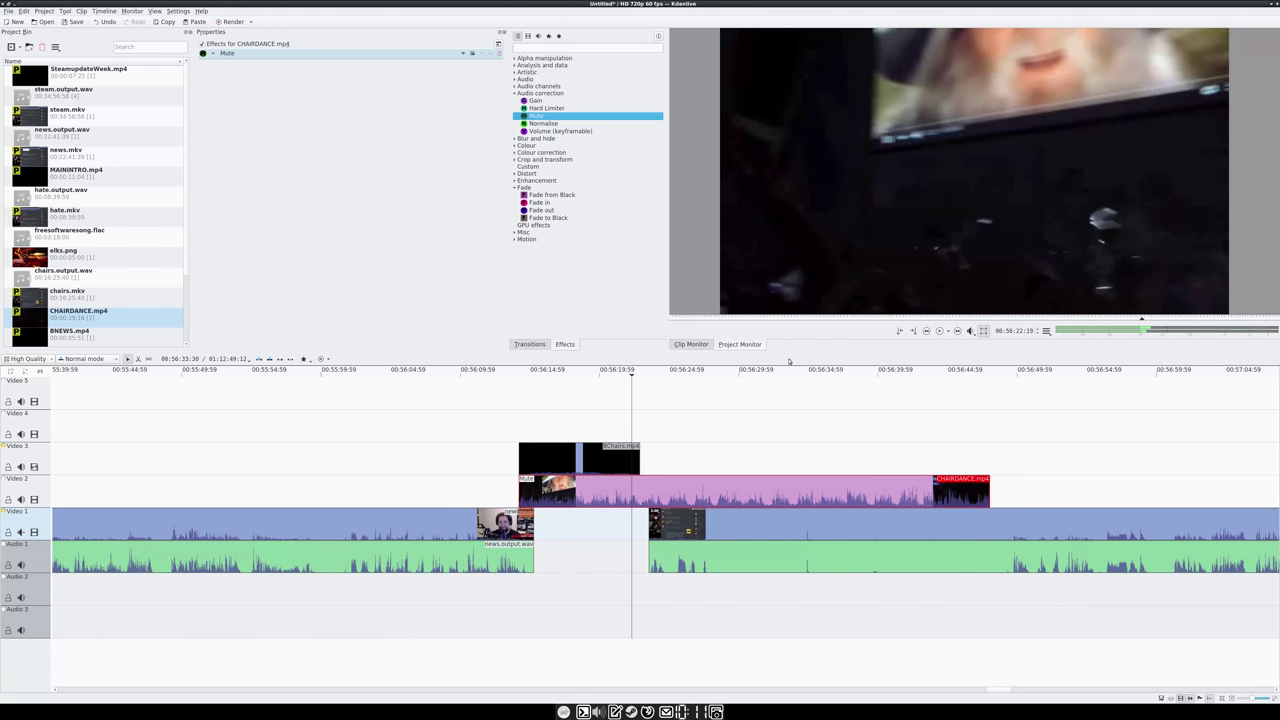
# - Cut chairs.mkv and chairs.output.wav at 00:57:01:05 and delete both opening pieces
pyautogui.moveTo(771, 370); pyautogui.dragTo(1172, 388)
pyautogui.click(1172, 527)
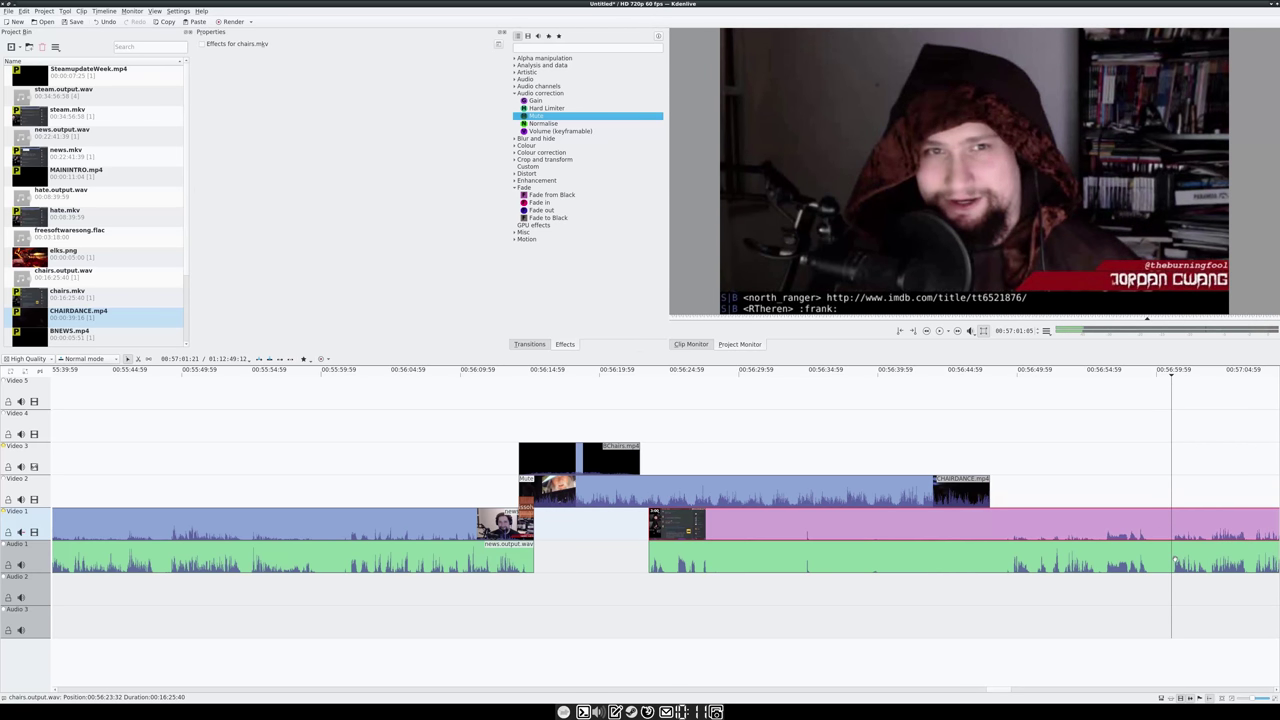
pyautogui.click(1168, 560)
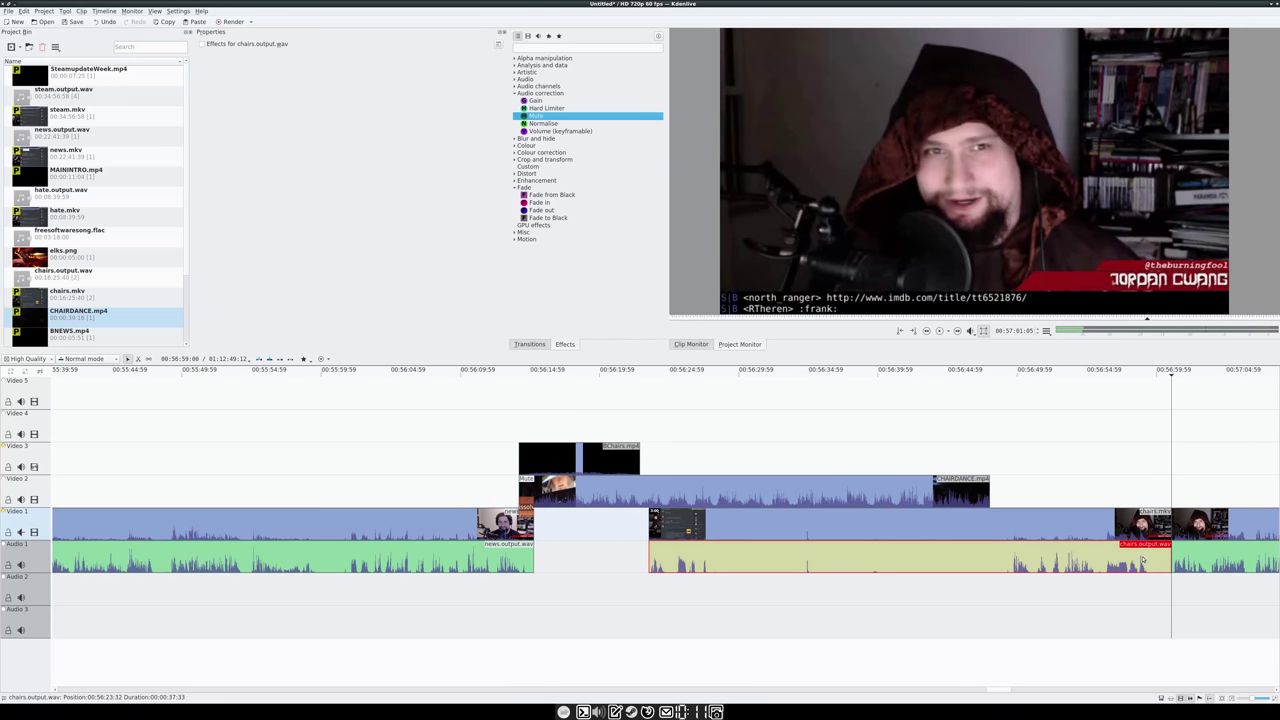
pyautogui.hotkey('ctrl', 'z')
pyautogui.hotkey('ctrl', 'z')
pyautogui.hotkey('ctrl', 'z')
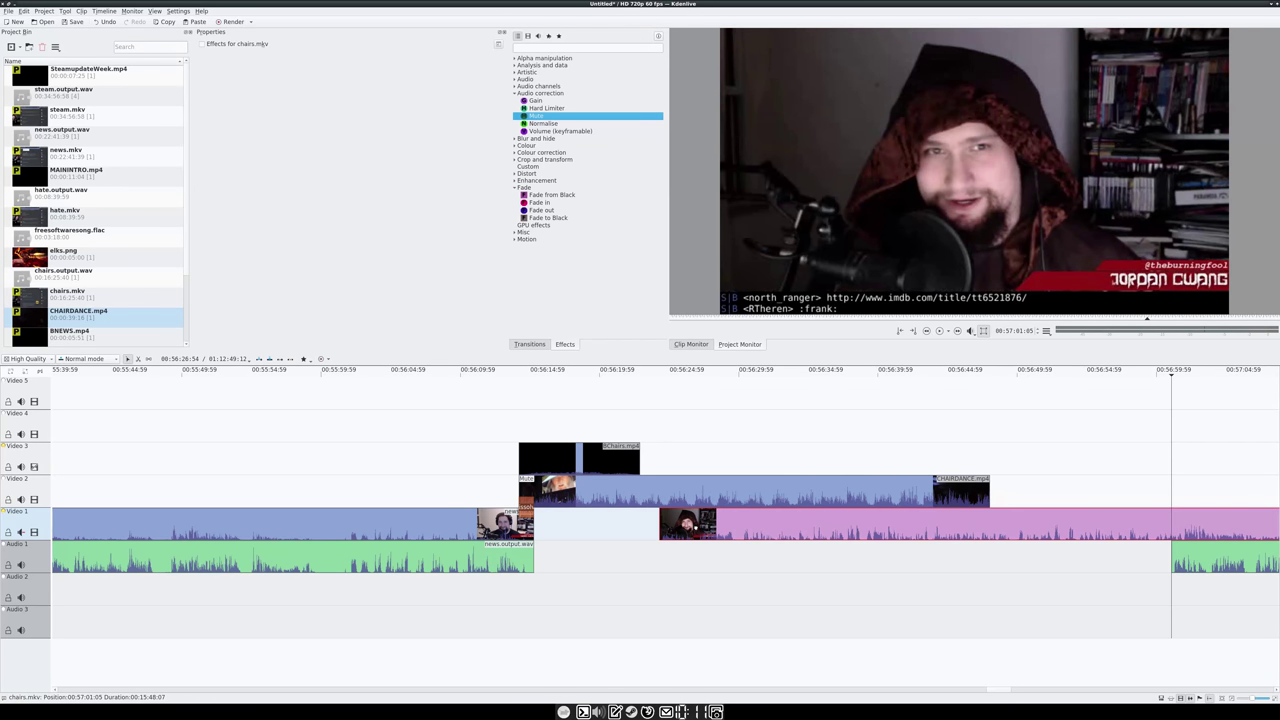
# - Move the remaining chairs.mkv and chairs.output.wav to start together at 00:56:22:03, under the end of BChairs.mp4
pyautogui.hotkey('ctrl', 'z')
pyautogui.hotkey('ctrl', 'z')
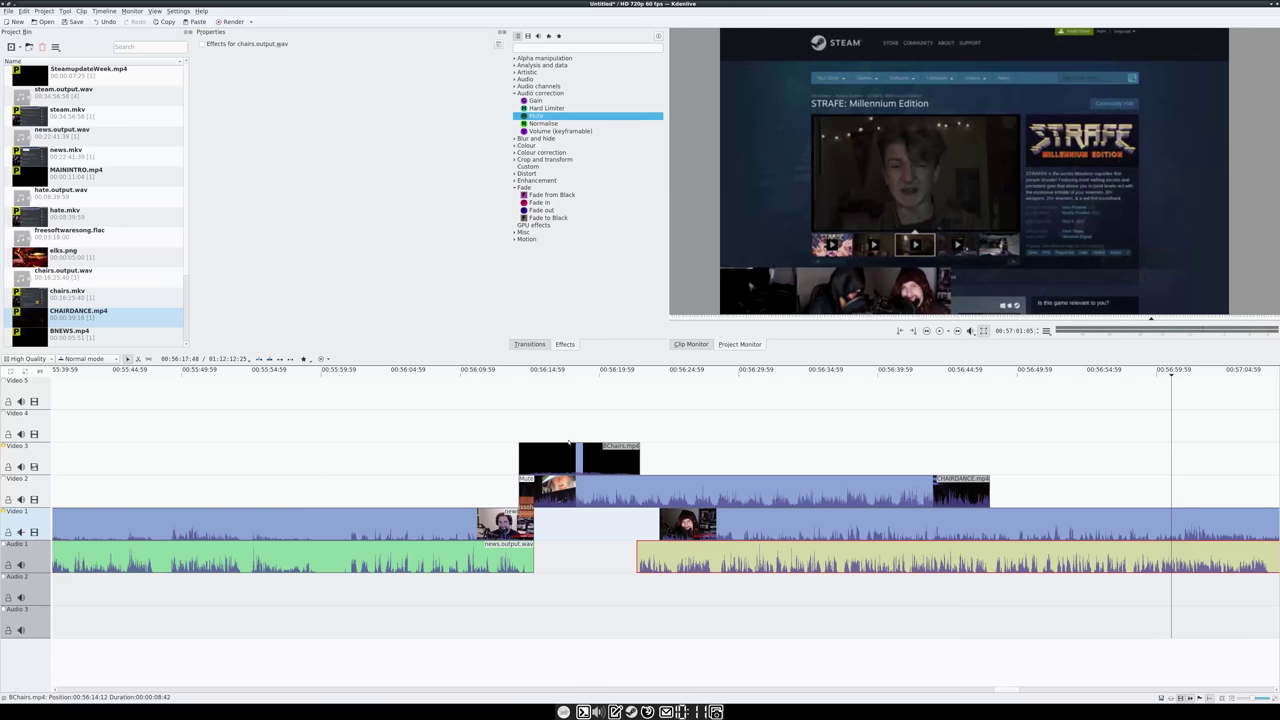
pyautogui.moveTo(612, 370); pyautogui.dragTo(626, 370)
pyautogui.moveTo(703, 561); pyautogui.dragTo(690, 530)
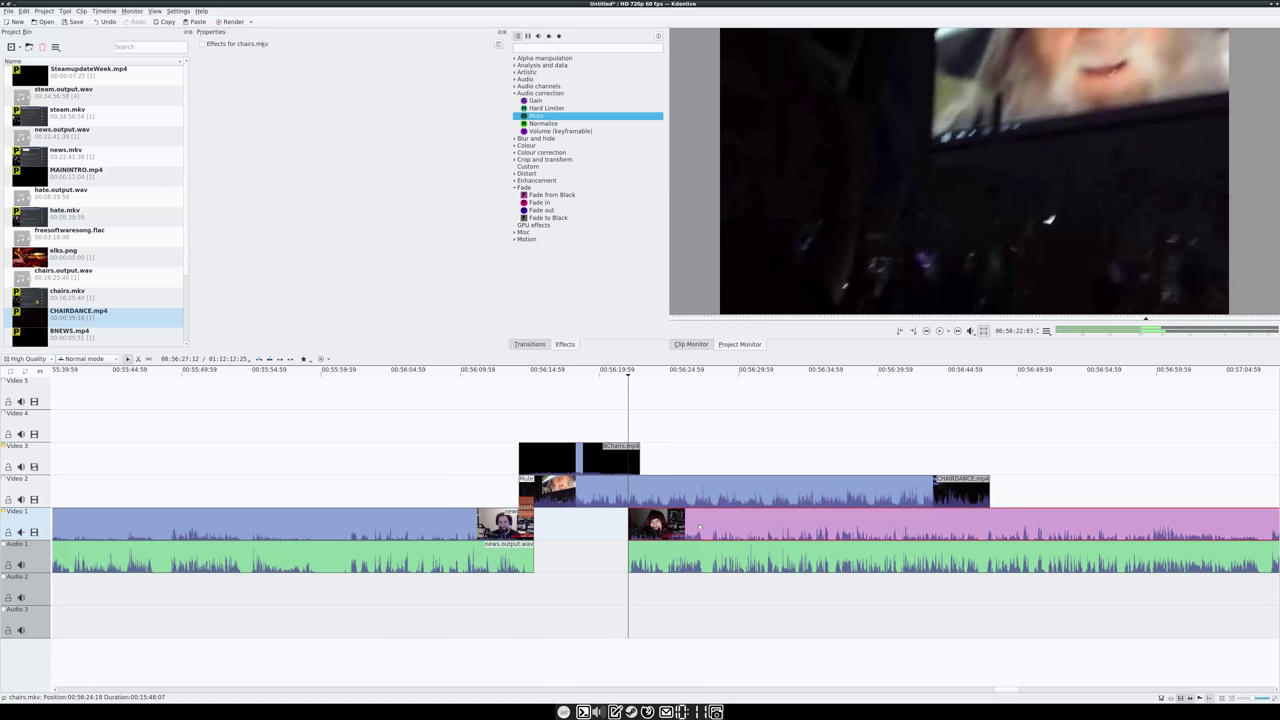
# - Cut CHAIRDANCE.mp4 at 00:56:22:41, near the end of BChairs.mp4, and delete its leftover tail
pyautogui.moveTo(606, 372); pyautogui.dragTo(636, 372)
pyautogui.click(636, 490)
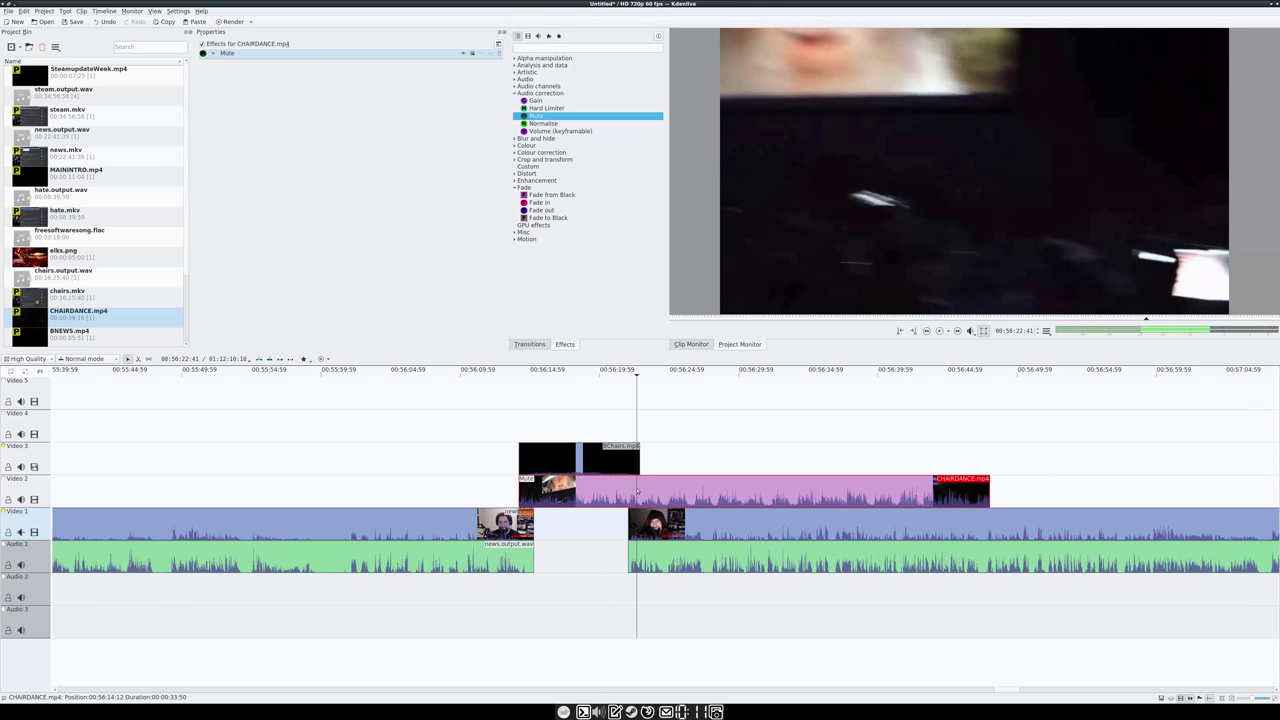
pyautogui.hotkey('shift', 'r')
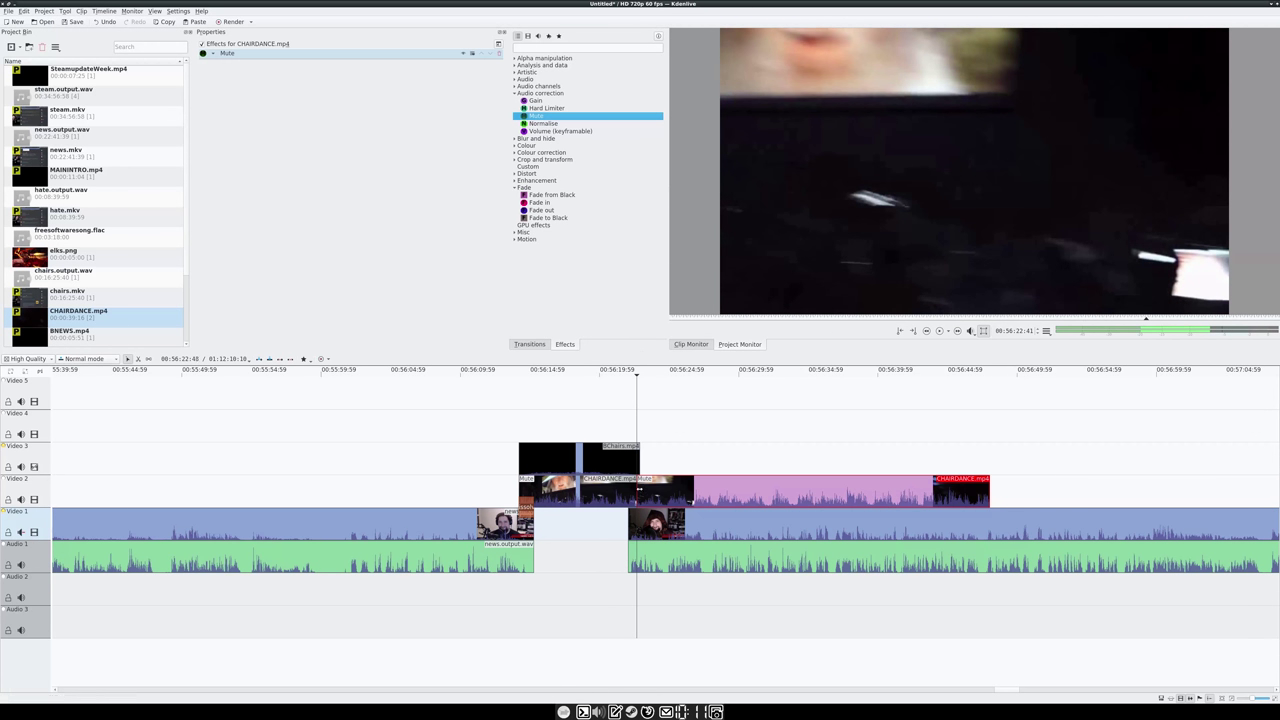
pyautogui.press('Delete')
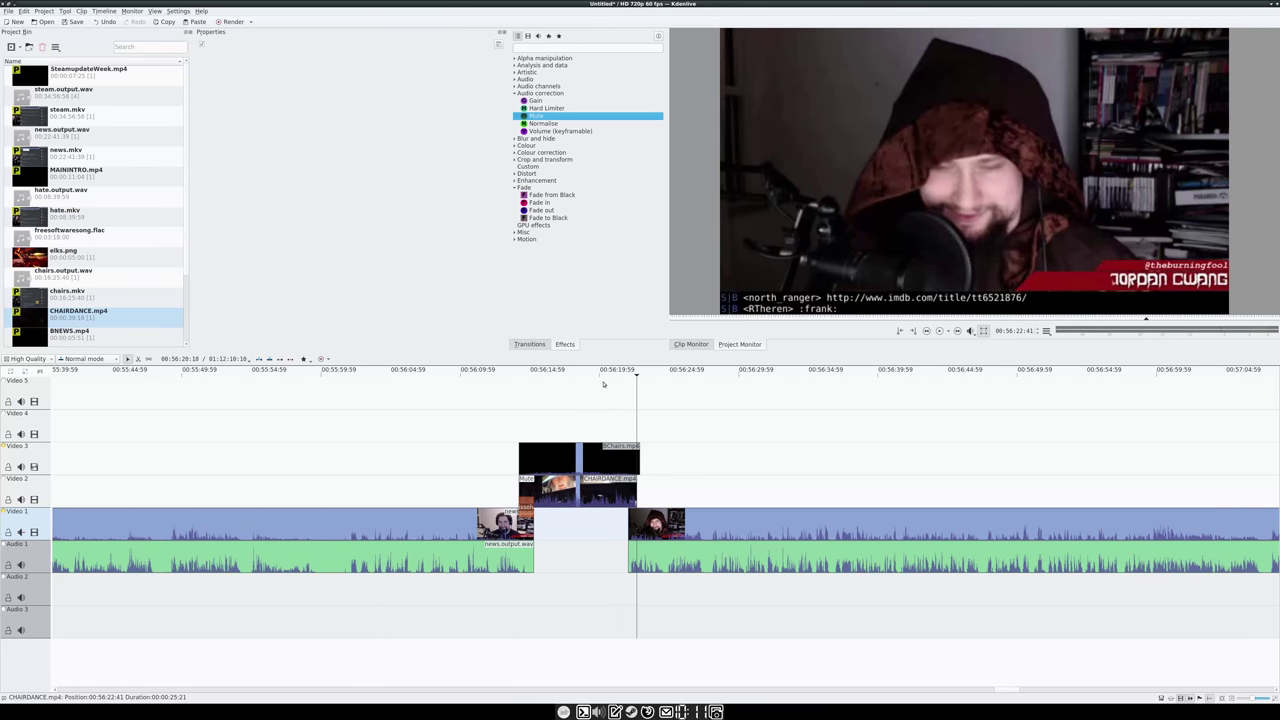
# - Add a Dissolve transition from the end of CHAIRDANCE.mp4 into chairs.mkv and preview the change
pyautogui.click(603, 383)
pyautogui.press('space')
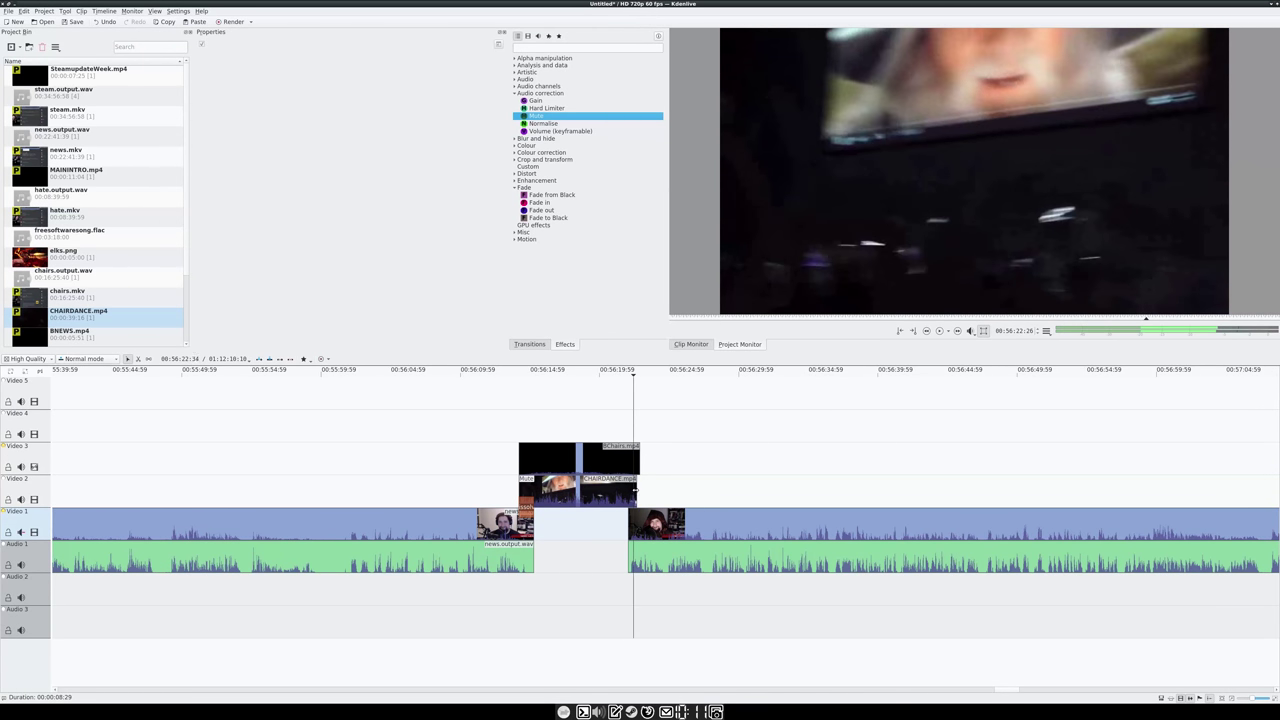
pyautogui.rightClick(634, 490)
pyautogui.moveTo(700, 603)
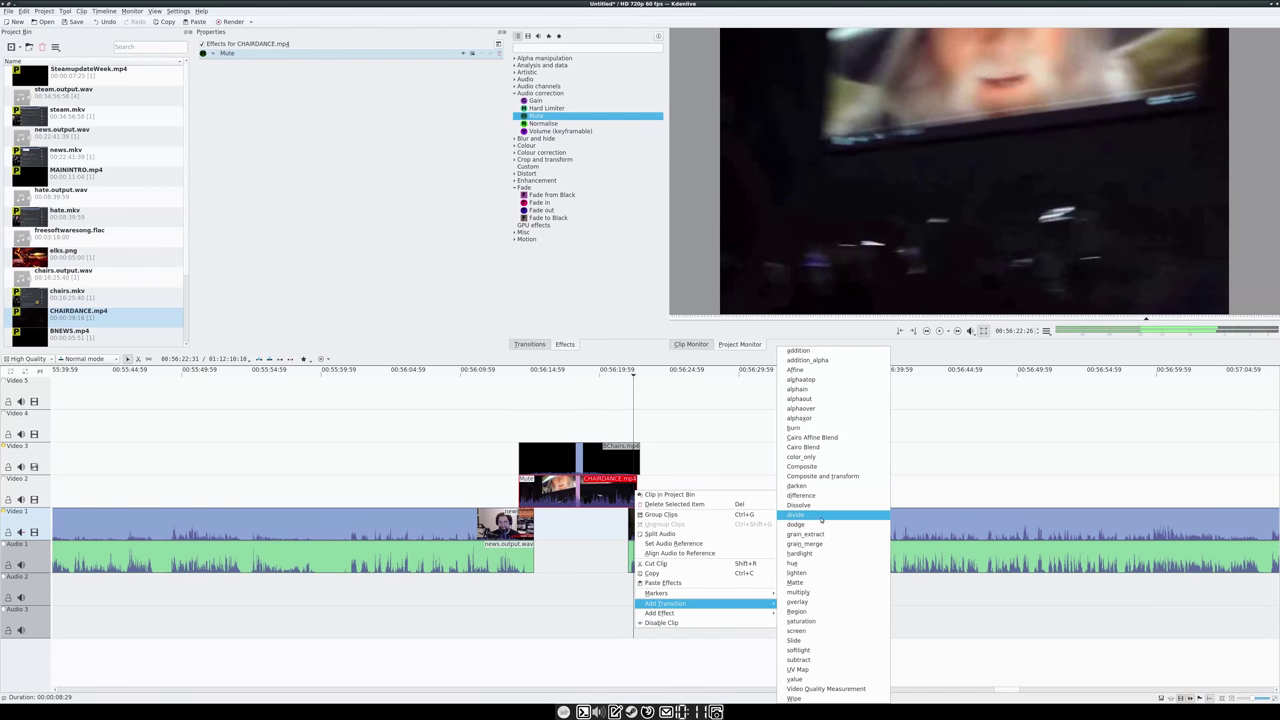
pyautogui.click(826, 497)
pyautogui.moveTo(601, 372); pyautogui.dragTo(698, 382)
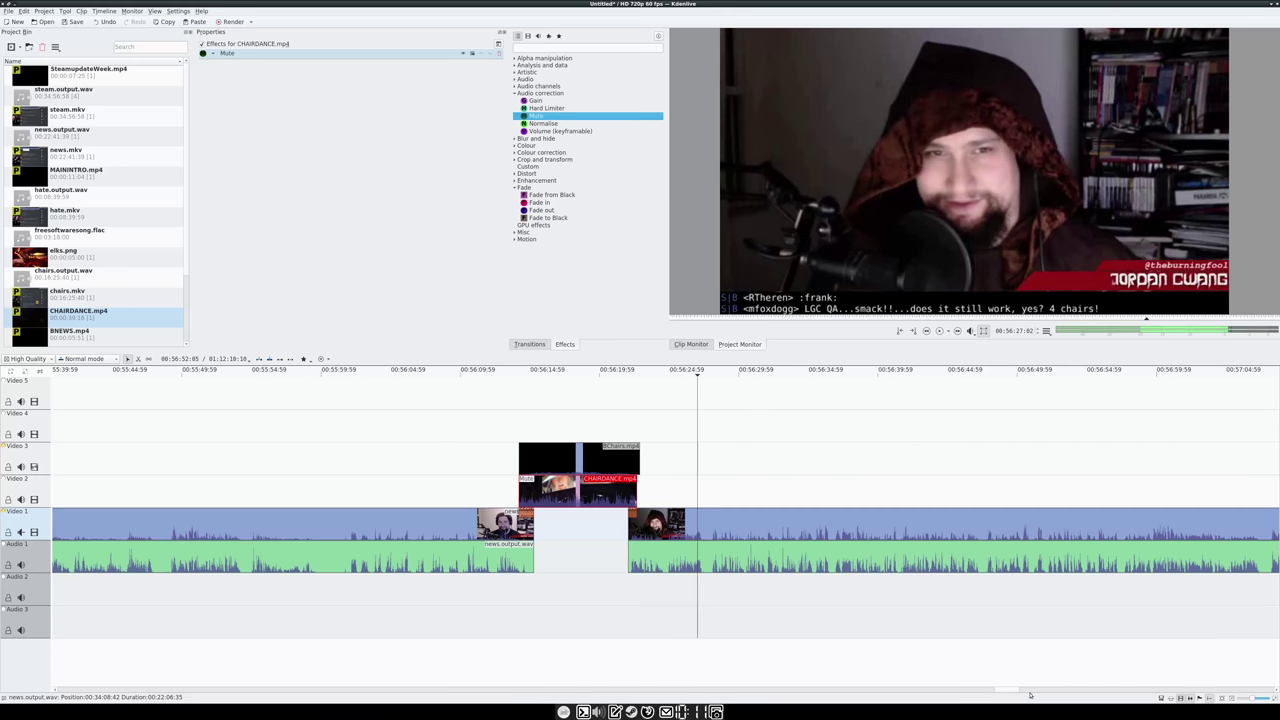
# - Cut chairs.mkv and chairs.output.wav near their end at 01:12:07:06 and delete both tail pieces
pyautogui.moveTo(1008, 692); pyautogui.dragTo(1268, 688)
pyautogui.moveTo(1056, 374); pyautogui.dragTo(1167, 387)
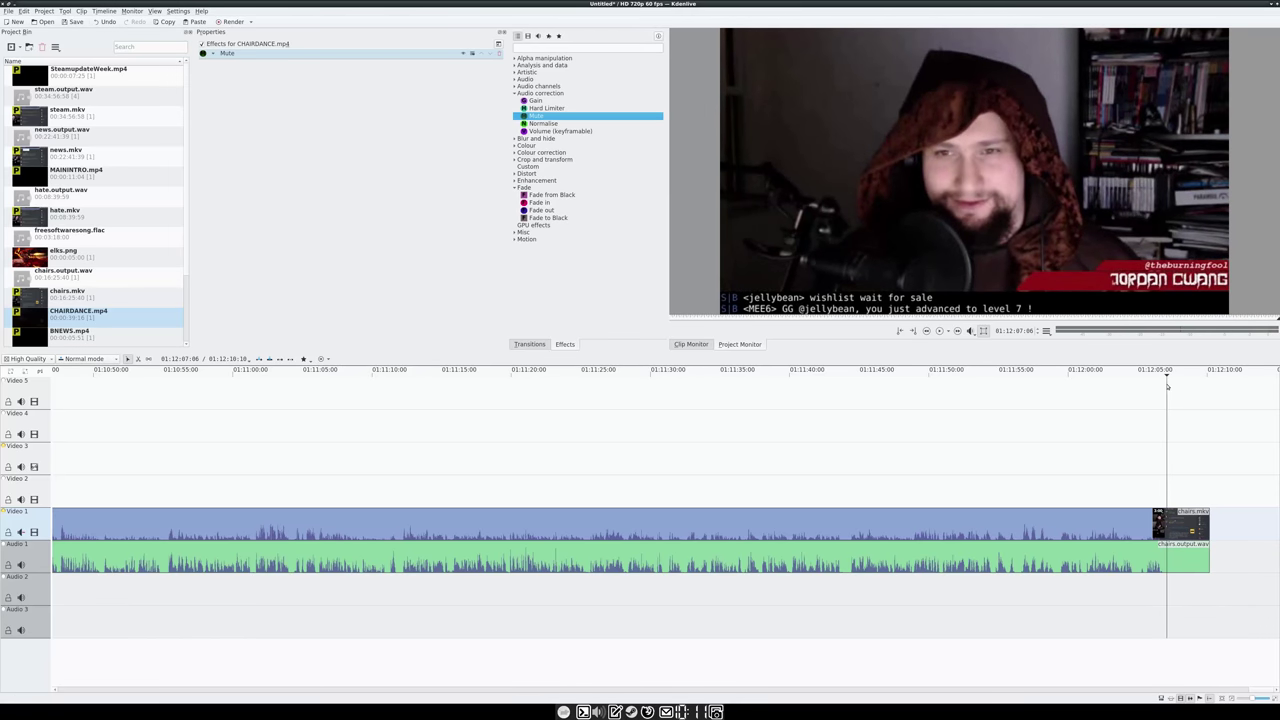
pyautogui.click(1168, 529)
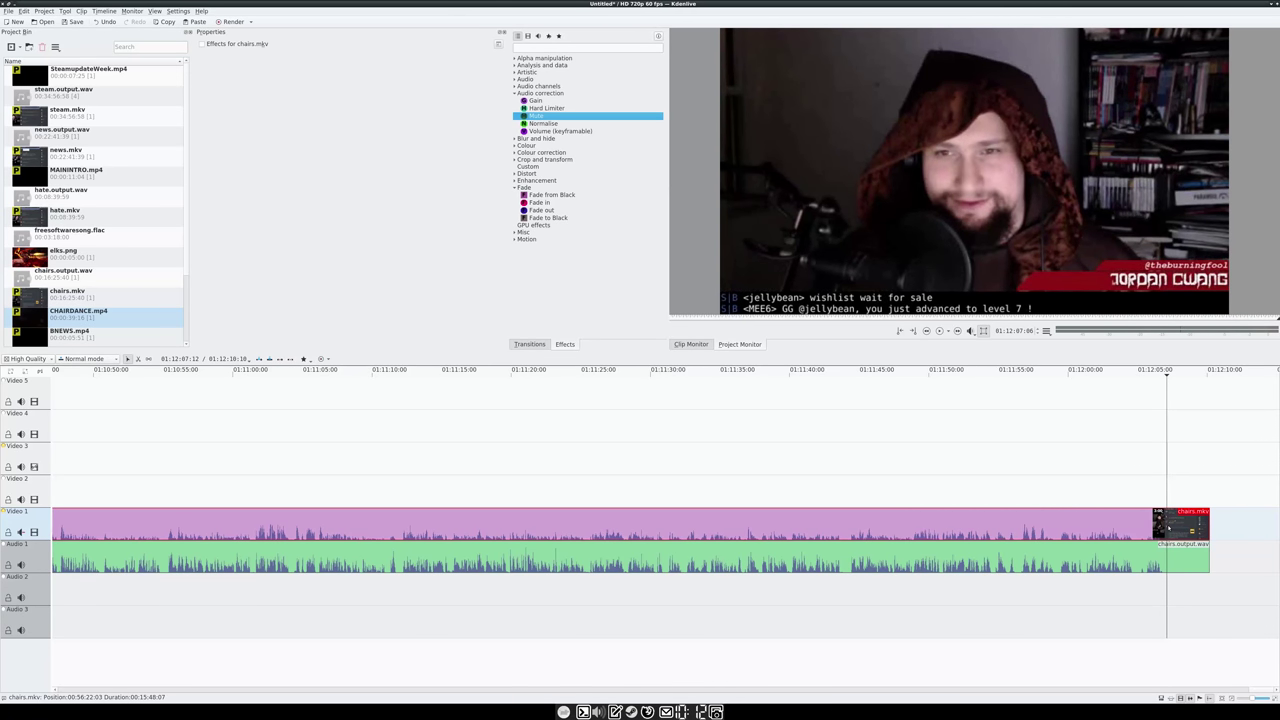
pyautogui.click(1167, 555)
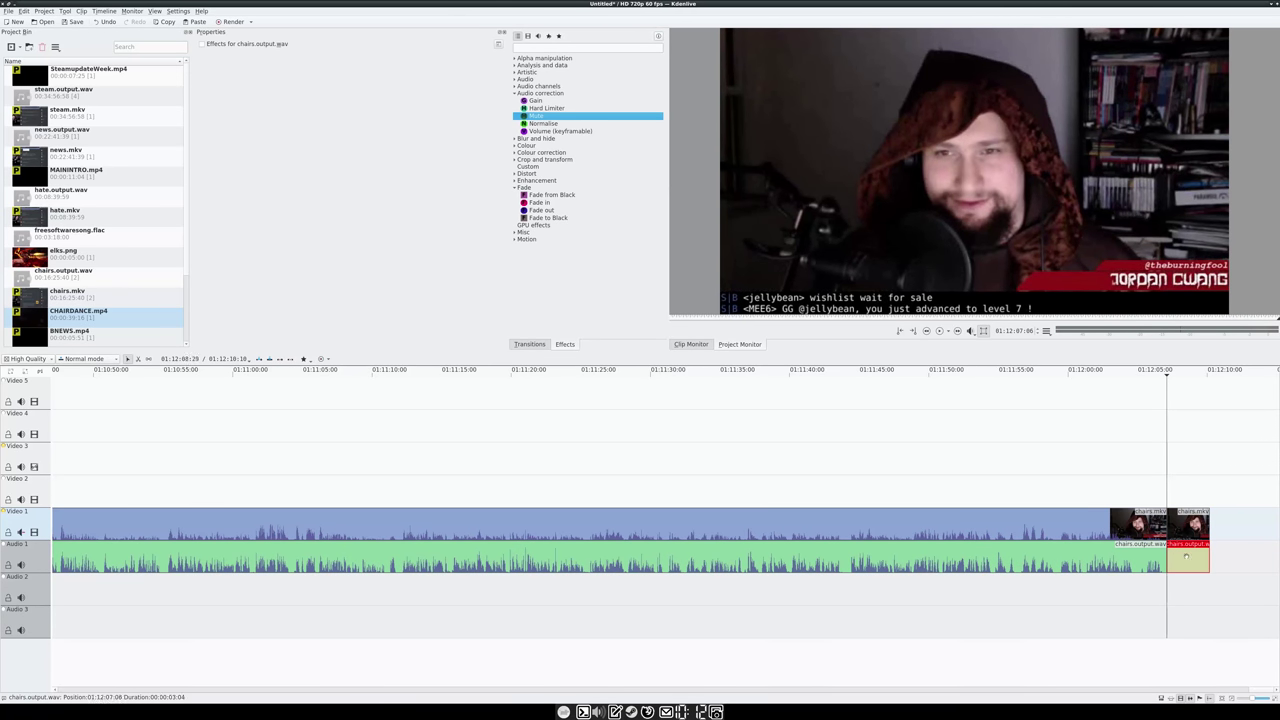
pyautogui.press('Delete')
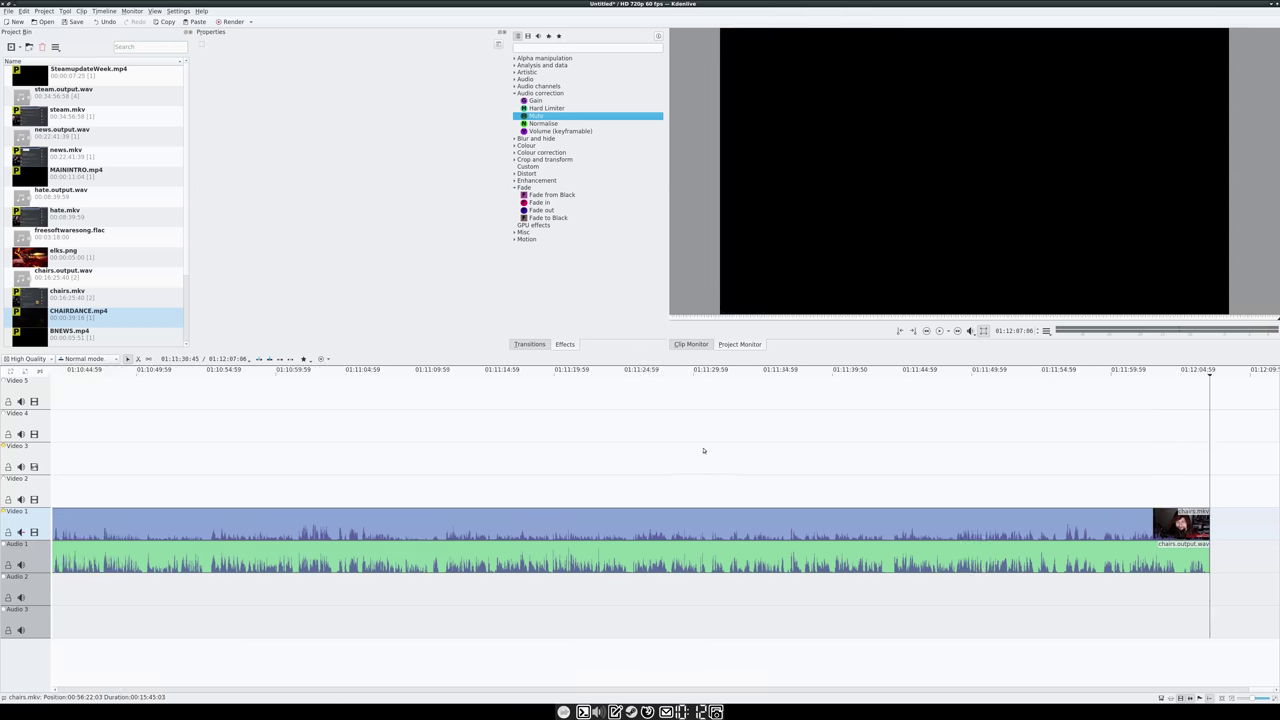
# - Place BHate.mp4 on Video 3 over the chairs ending, and chairs.mkv on Video 1 with chairs.output.wav on Audio 1 at 01:12:13:23
pyautogui.scroll(-2, 140, 262)
pyautogui.moveTo(39, 278); pyautogui.dragTo(1200, 458)
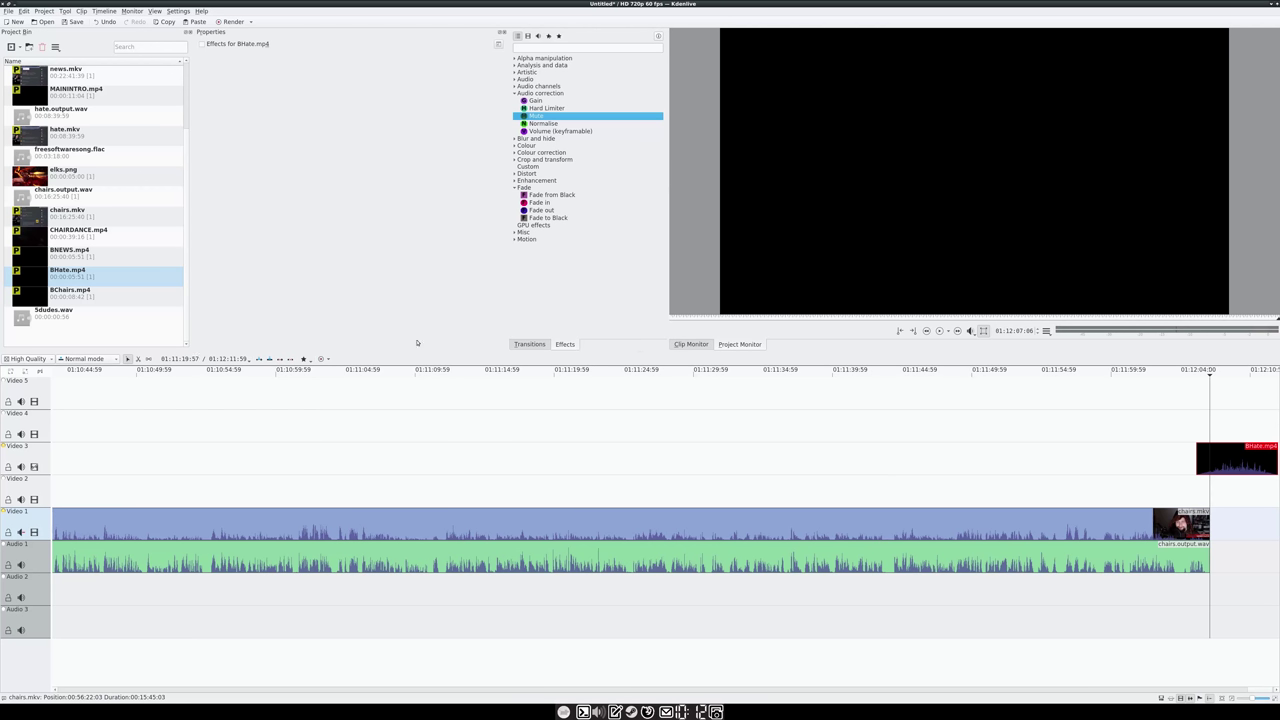
pyautogui.scroll(3, 59, 180)
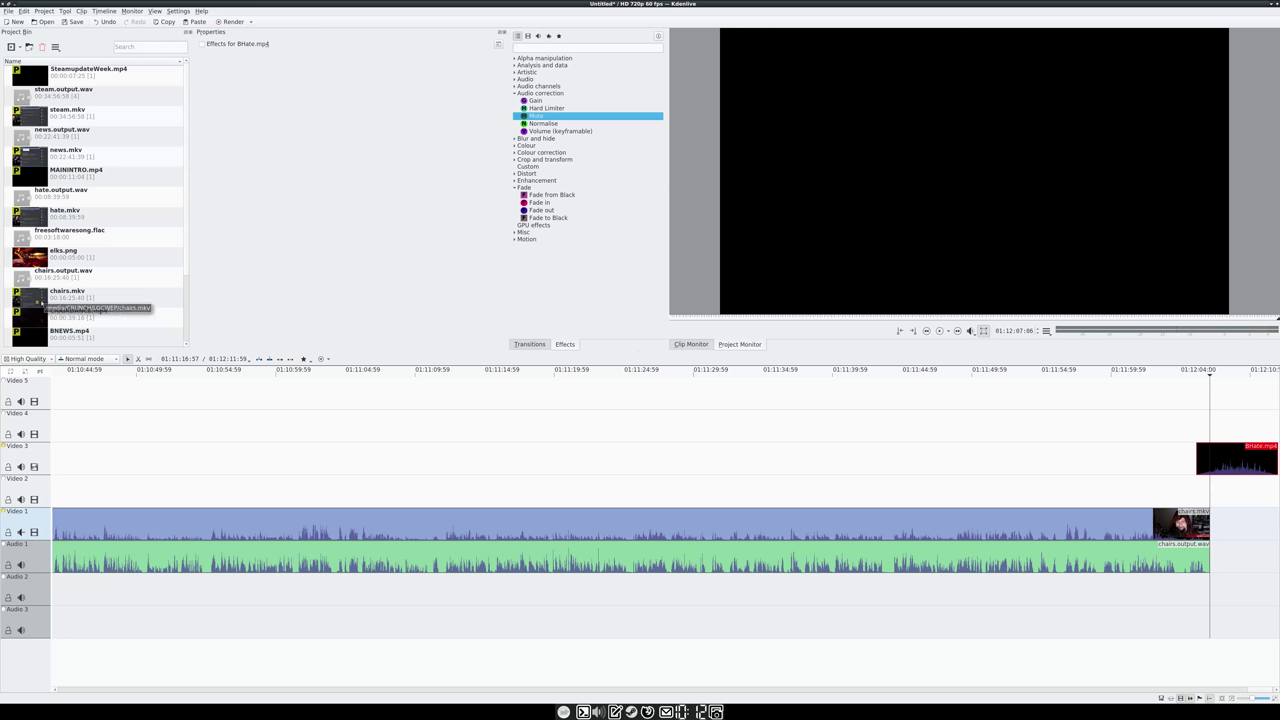
pyautogui.moveTo(37, 297); pyautogui.dragTo(760, 458)
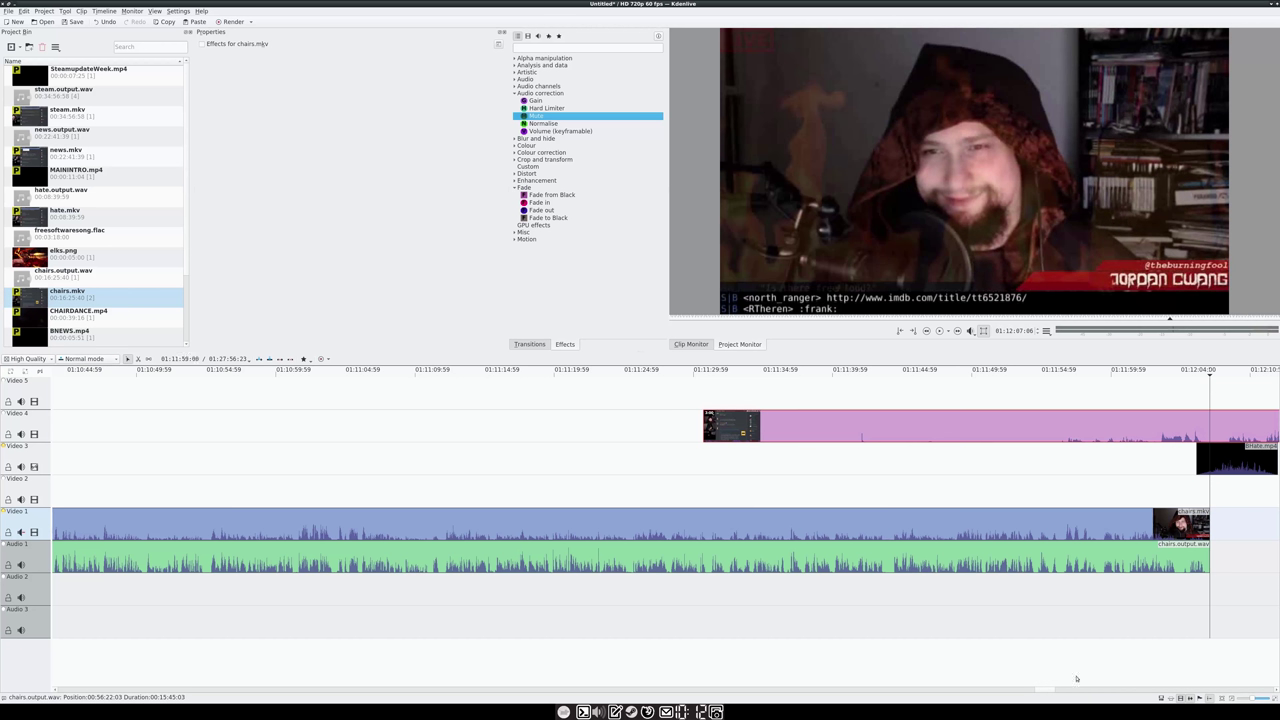
pyautogui.moveTo(1053, 692); pyautogui.dragTo(1067, 692)
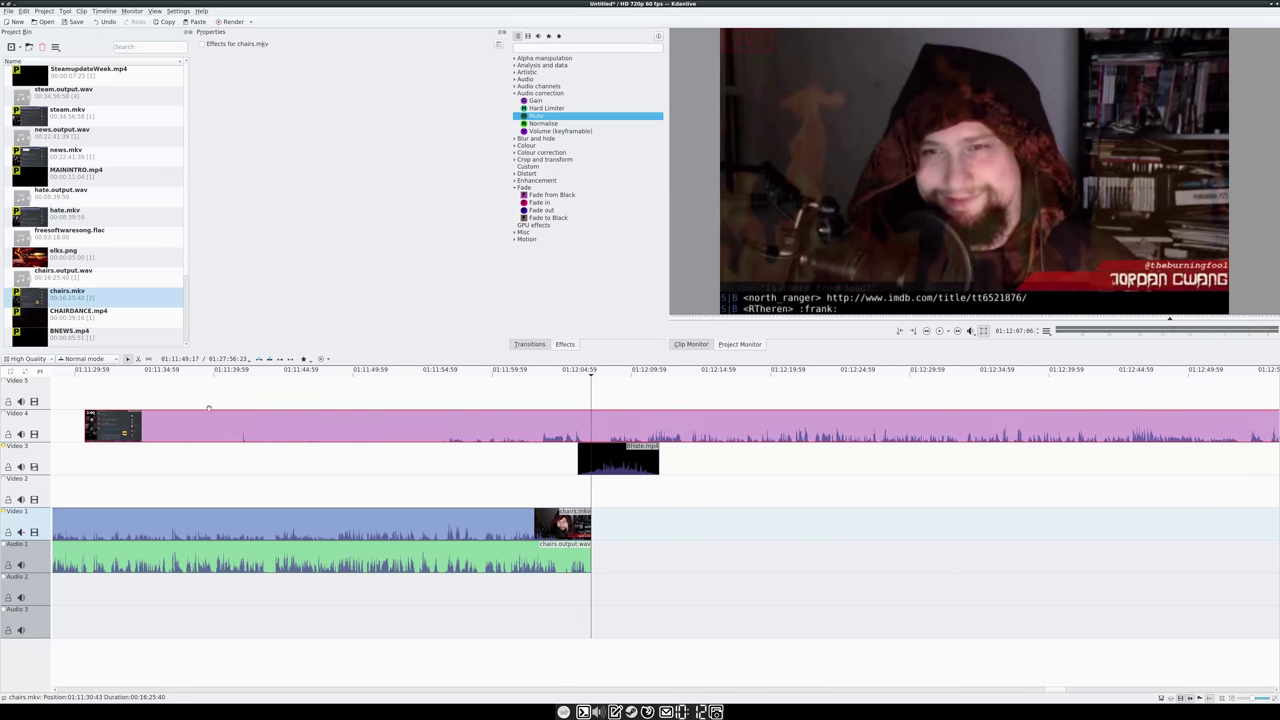
pyautogui.moveTo(181, 417); pyautogui.dragTo(757, 523)
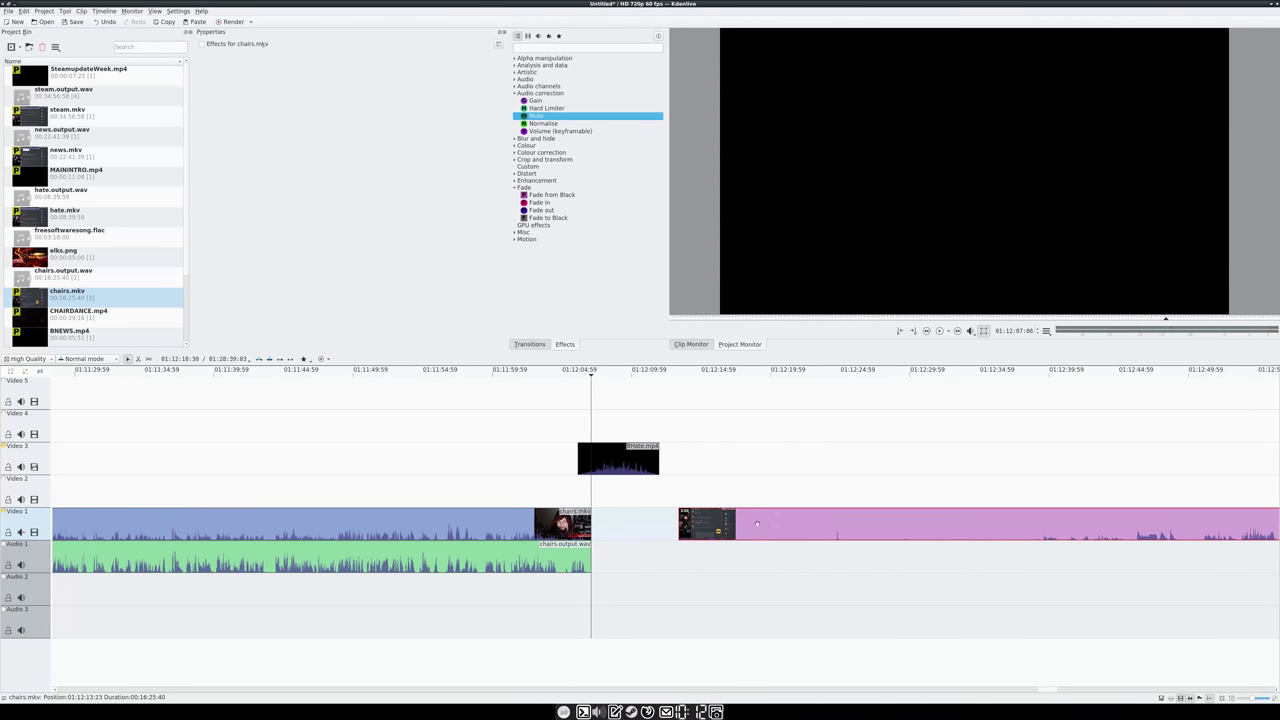
pyautogui.moveTo(40, 276); pyautogui.dragTo(682, 557)
# - Move BHate.mp4 to Video 2 at 01:12:06:27, overlapping the end of the first chairs.mkv clip, and preview it
pyautogui.moveTo(600, 470); pyautogui.dragTo(607, 488)
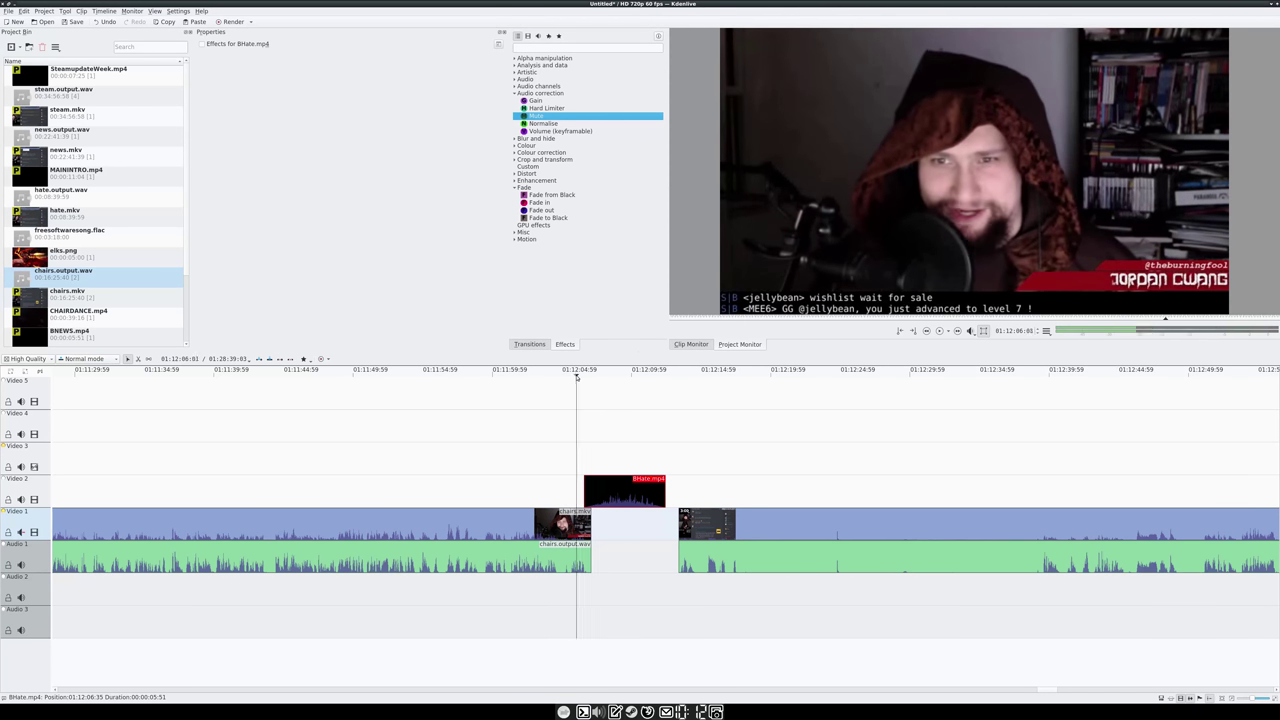
pyautogui.click(585, 378)
pyautogui.click(587, 378)
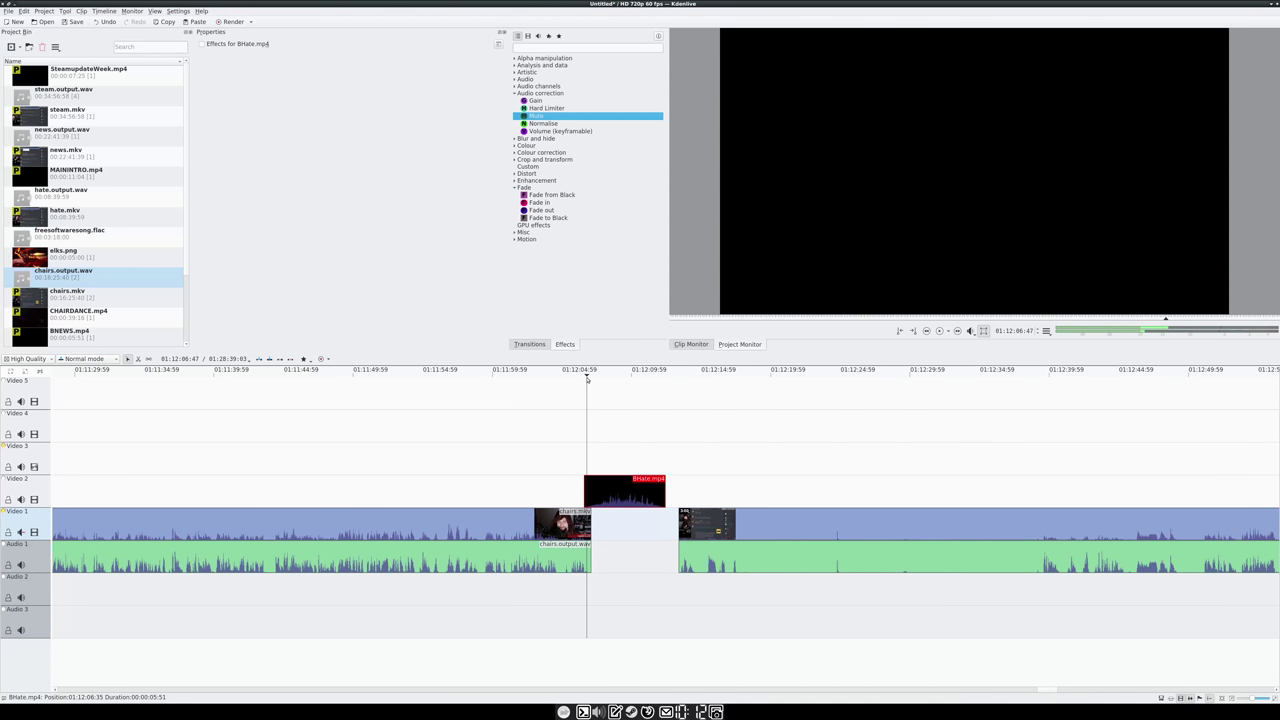
pyautogui.moveTo(626, 501); pyautogui.dragTo(624, 501)
pyautogui.click(601, 376)
pyautogui.press('space')
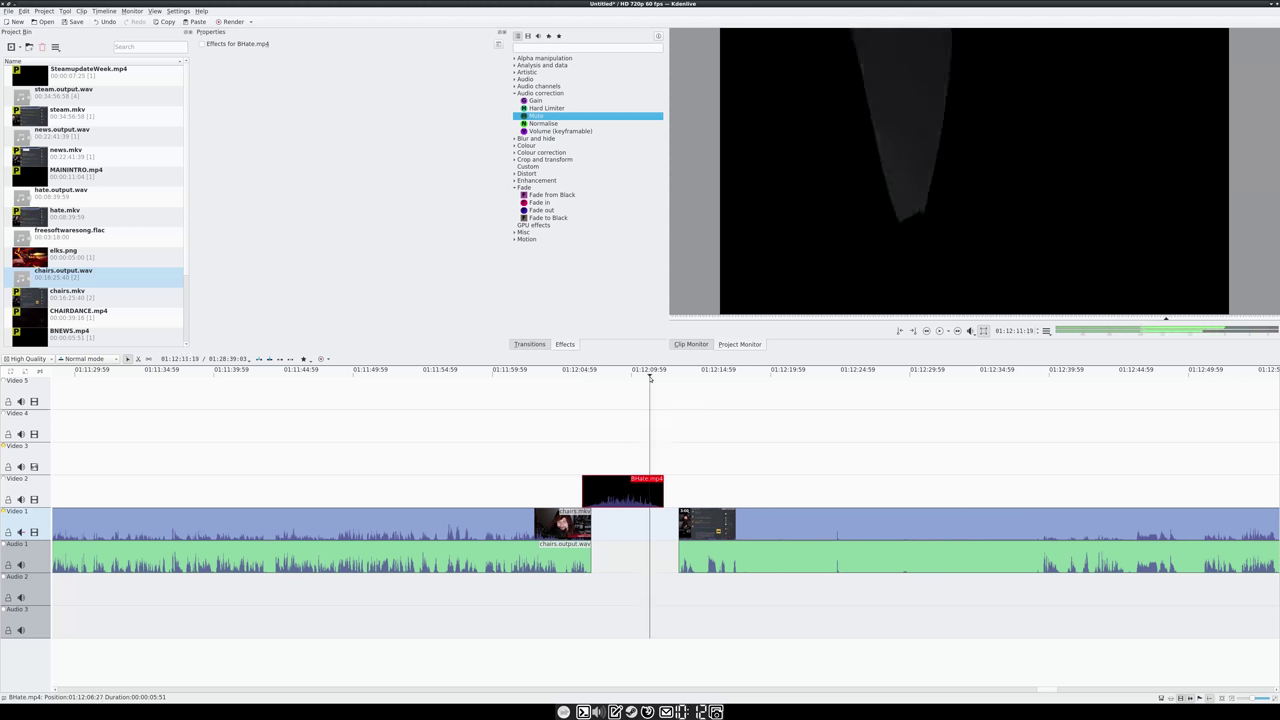
# - Delete the second chairs.mkv and chairs.output.wav clips that follow BHate.mp4 on Video 1 and Audio 1
pyautogui.moveTo(969, 378); pyautogui.dragTo(1185, 391)
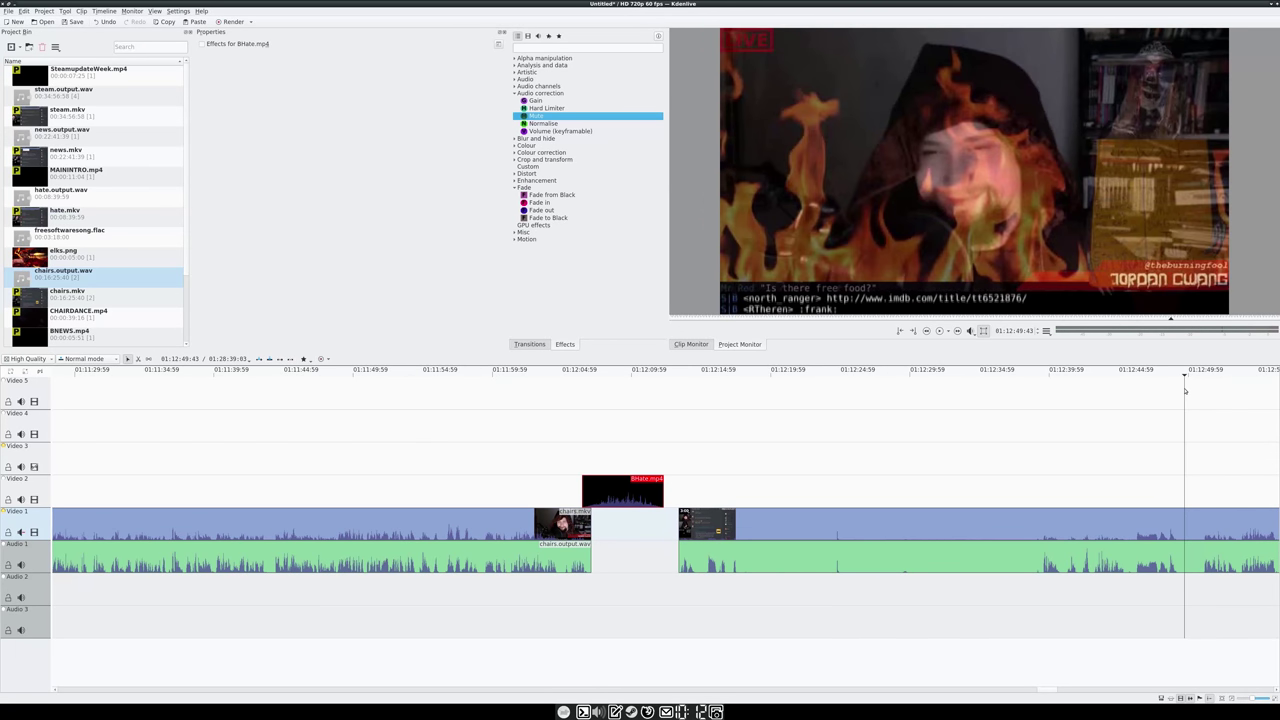
pyautogui.click(914, 523)
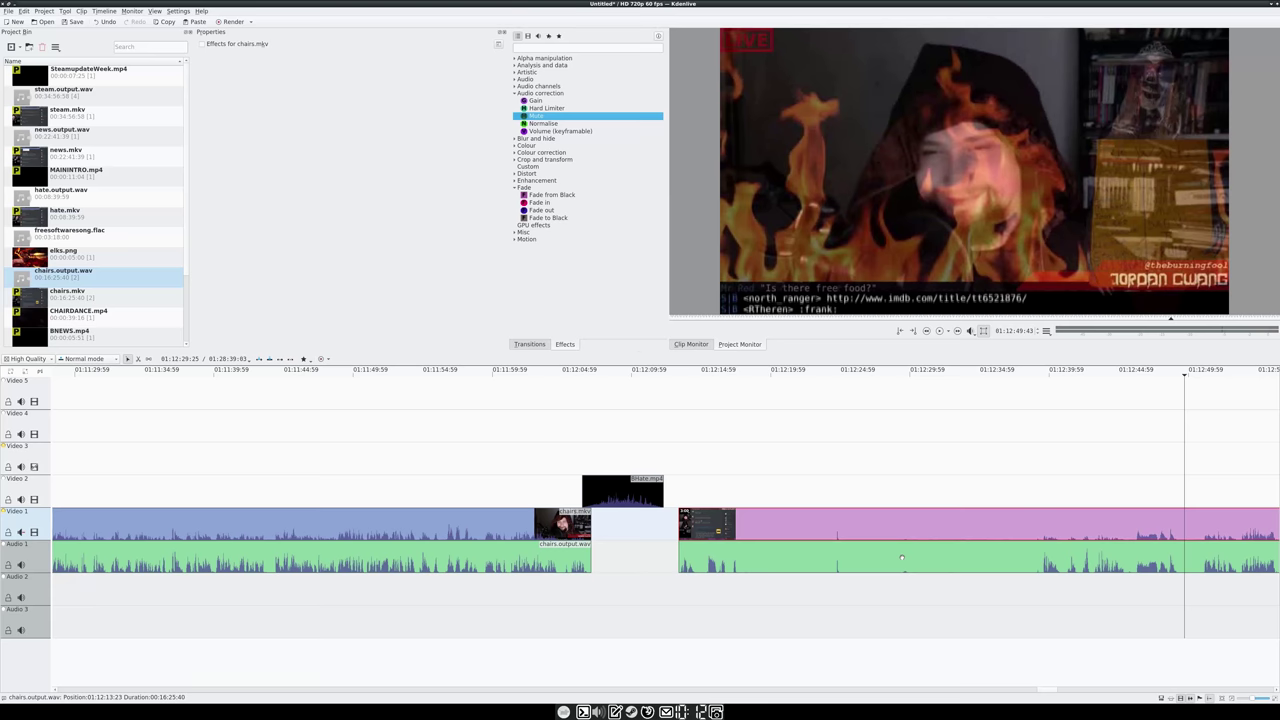
pyautogui.press('Delete')
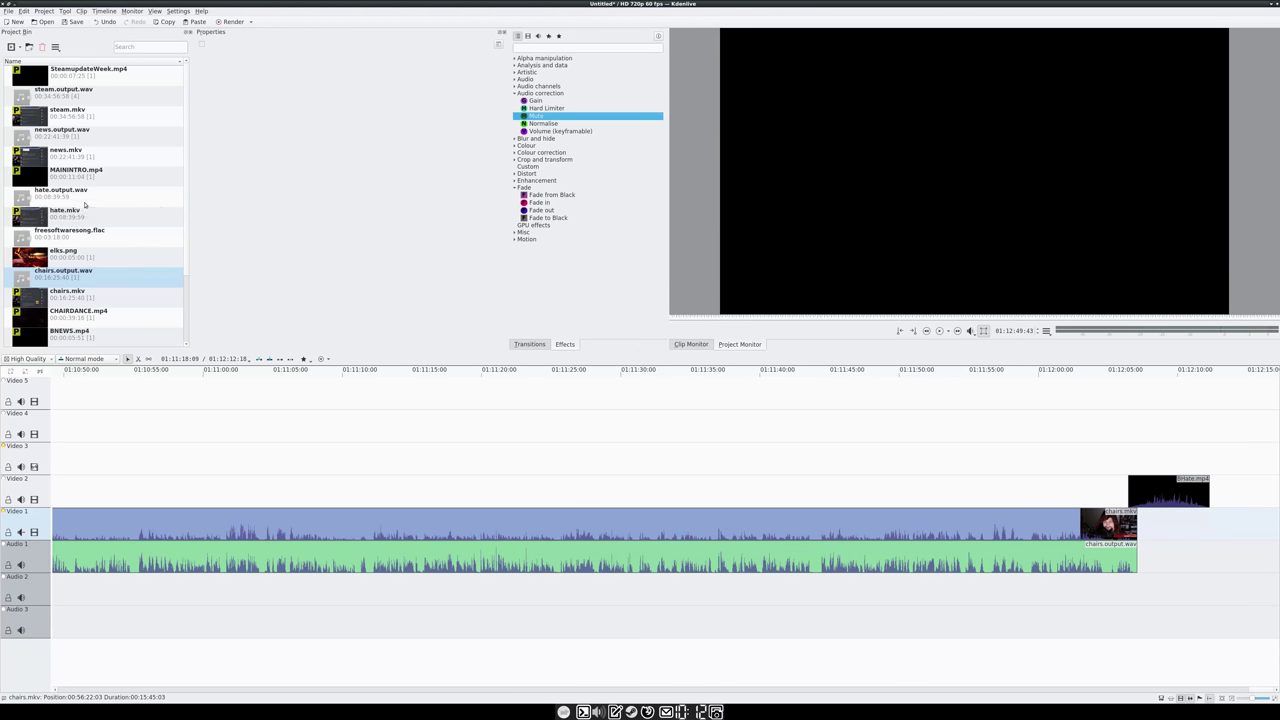
# - Place hate.mkv on Video 1 at 01:12:15:08, after BHate.mp4, with hate.output.wav aligned under it on Audio 1
pyautogui.scroll(-2, 85, 205)
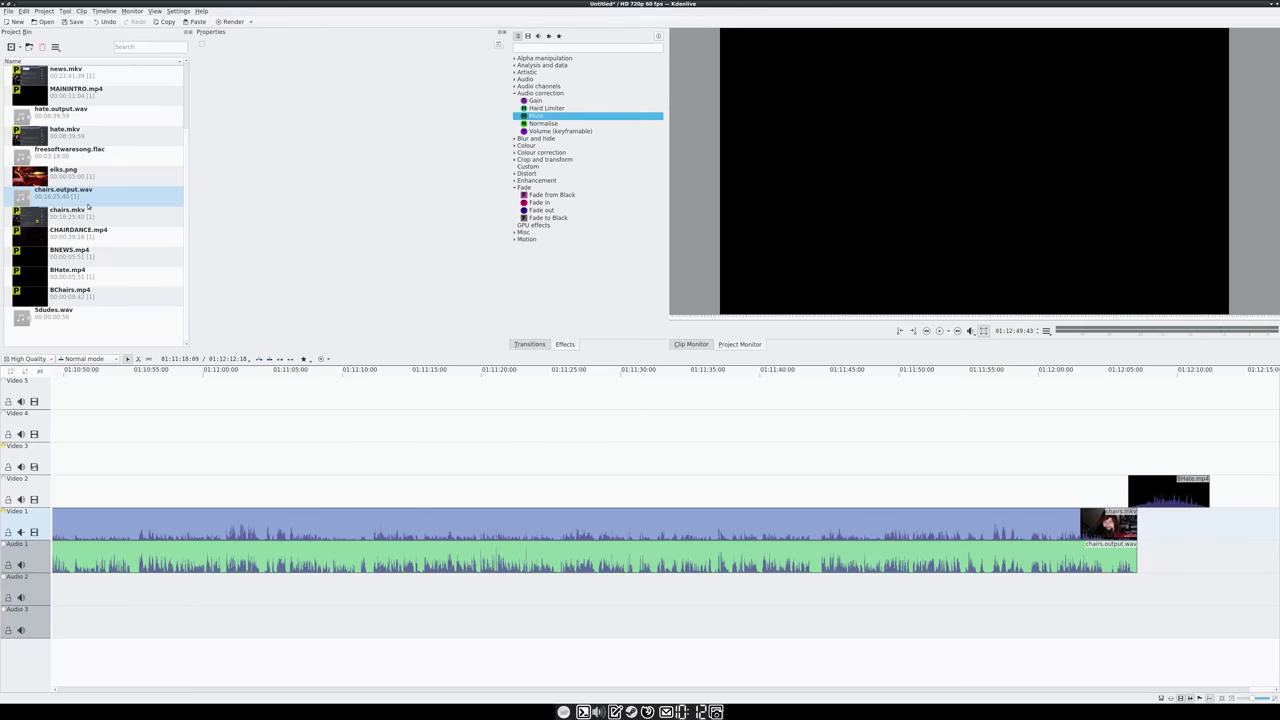
pyautogui.scroll(2, 58, 195)
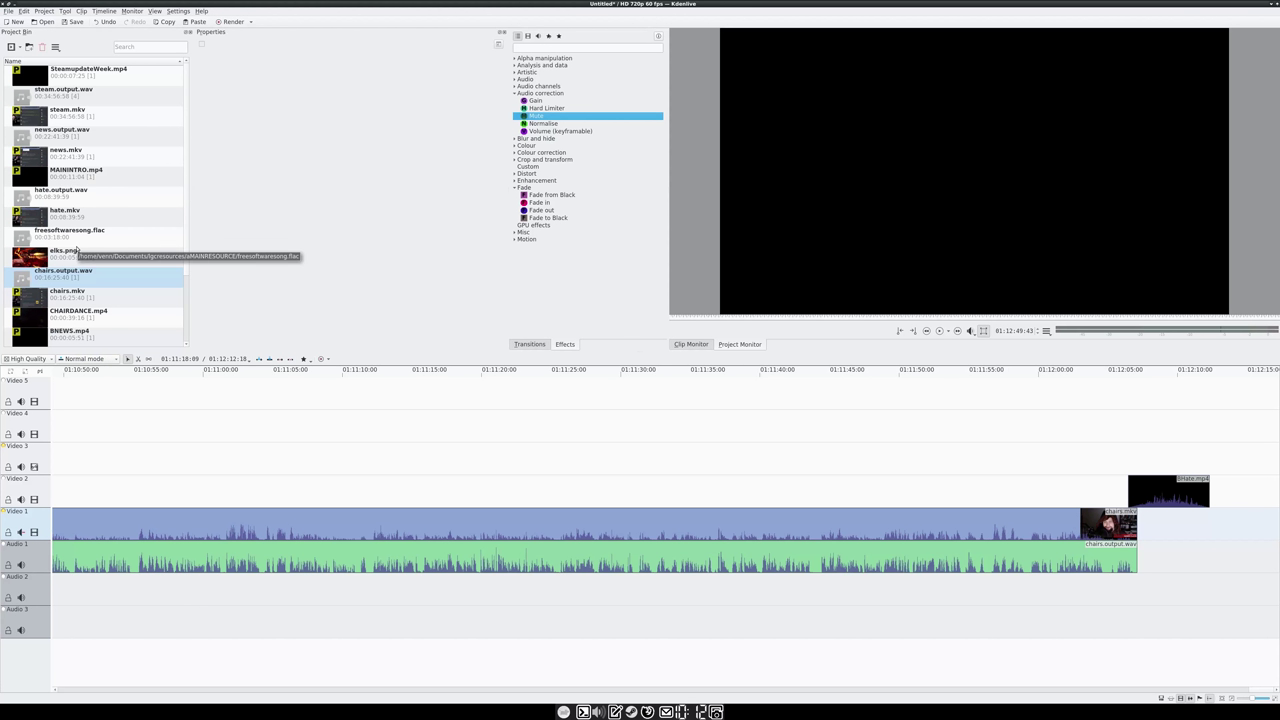
pyautogui.scroll(-2, 77, 250)
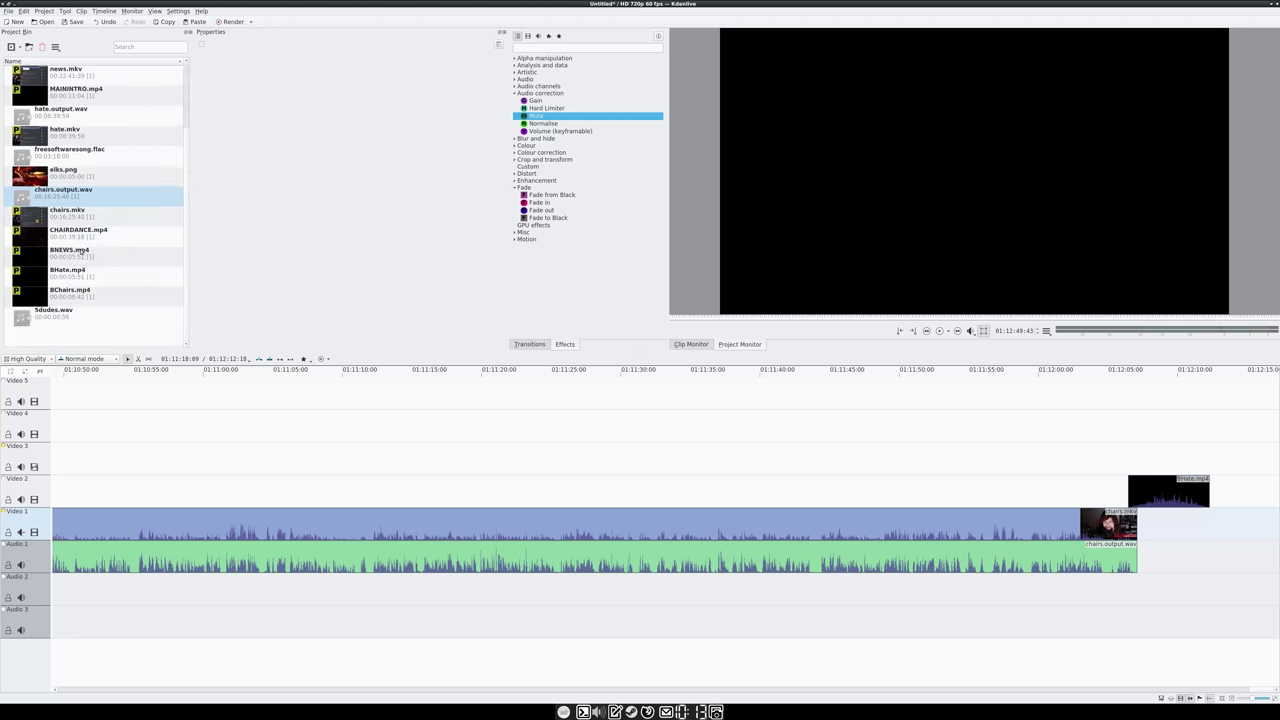
pyautogui.scroll(2, 81, 251)
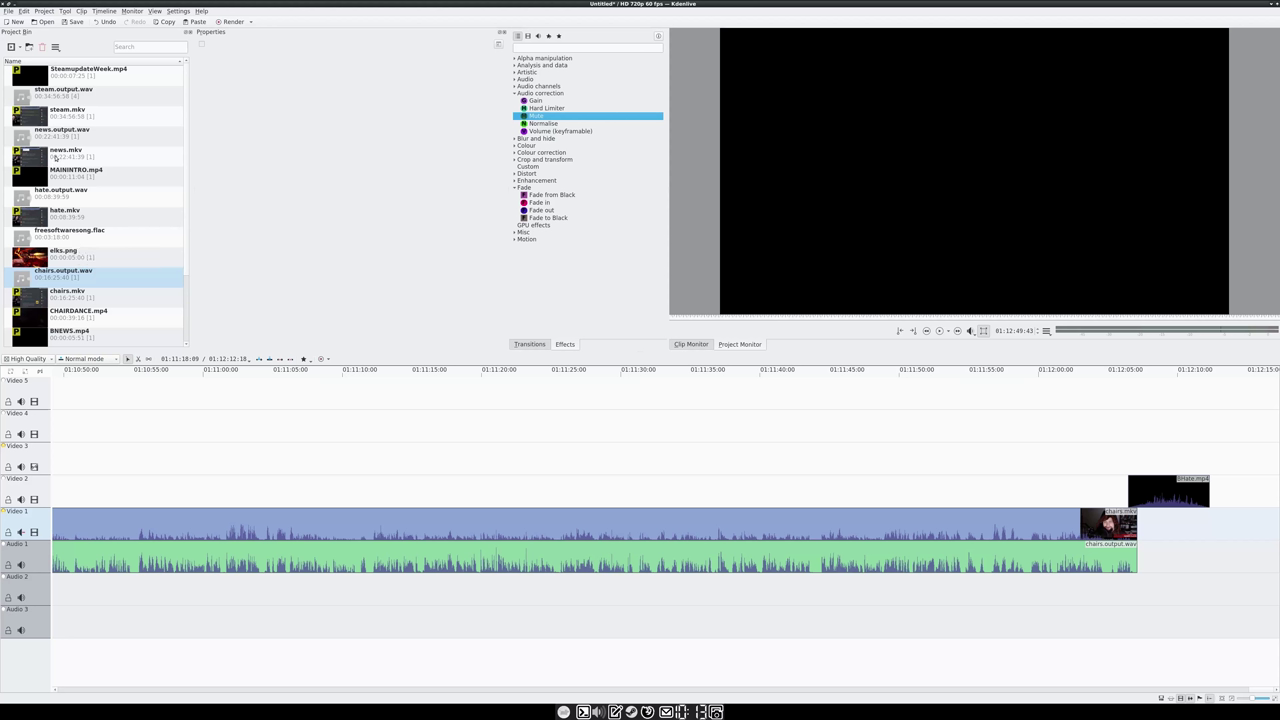
pyautogui.moveTo(62, 214); pyautogui.dragTo(1007, 435)
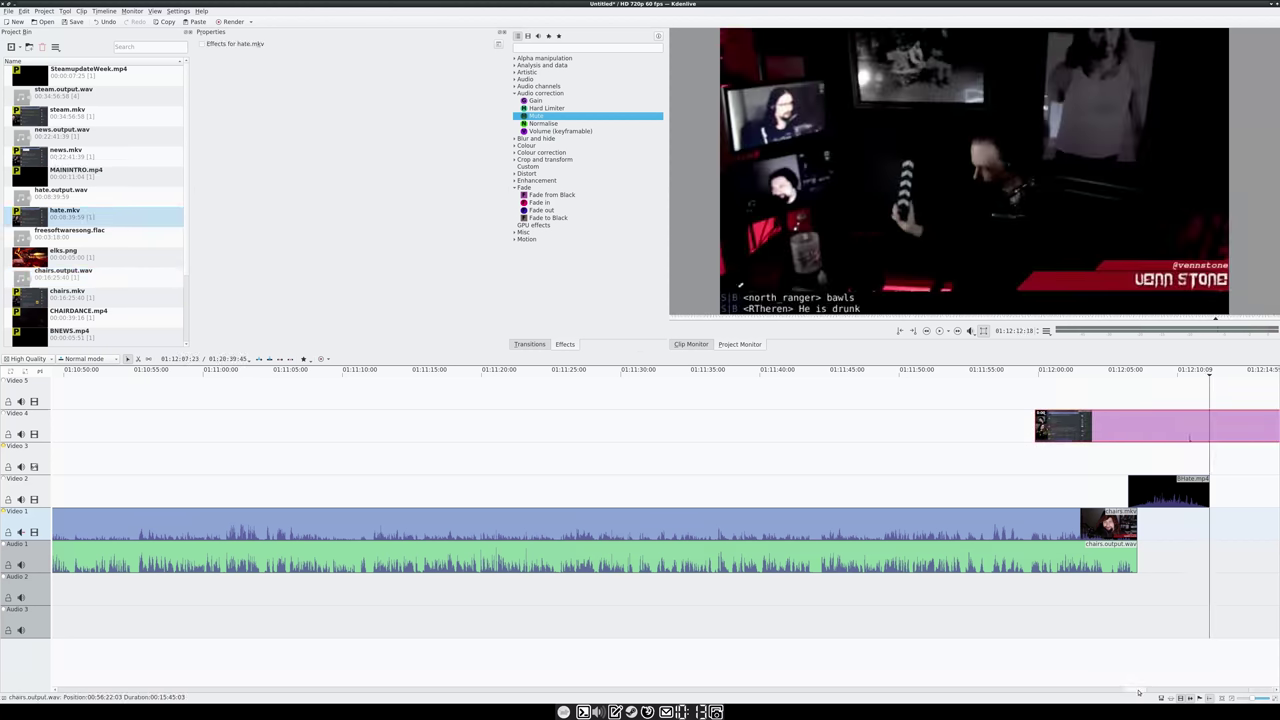
pyautogui.moveTo(1138, 692); pyautogui.dragTo(1153, 694)
pyautogui.moveTo(489, 424); pyautogui.dragTo(702, 523)
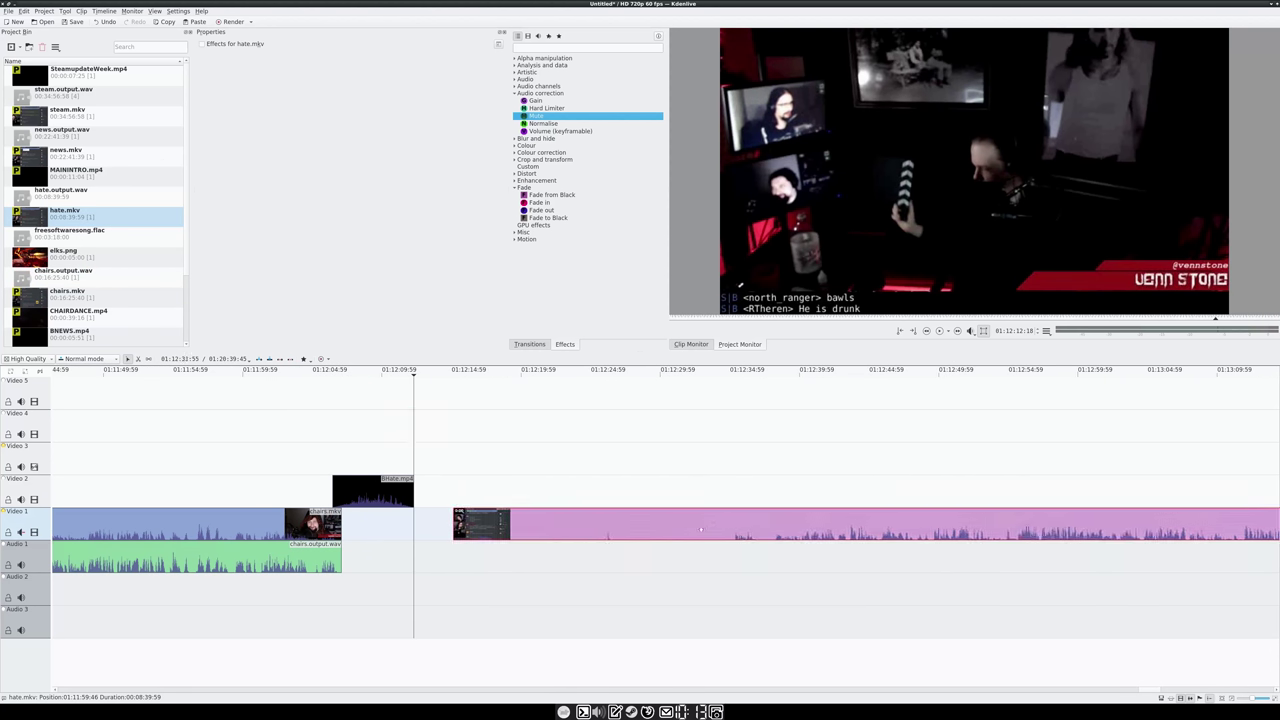
pyautogui.moveTo(35, 202); pyautogui.dragTo(477, 582)
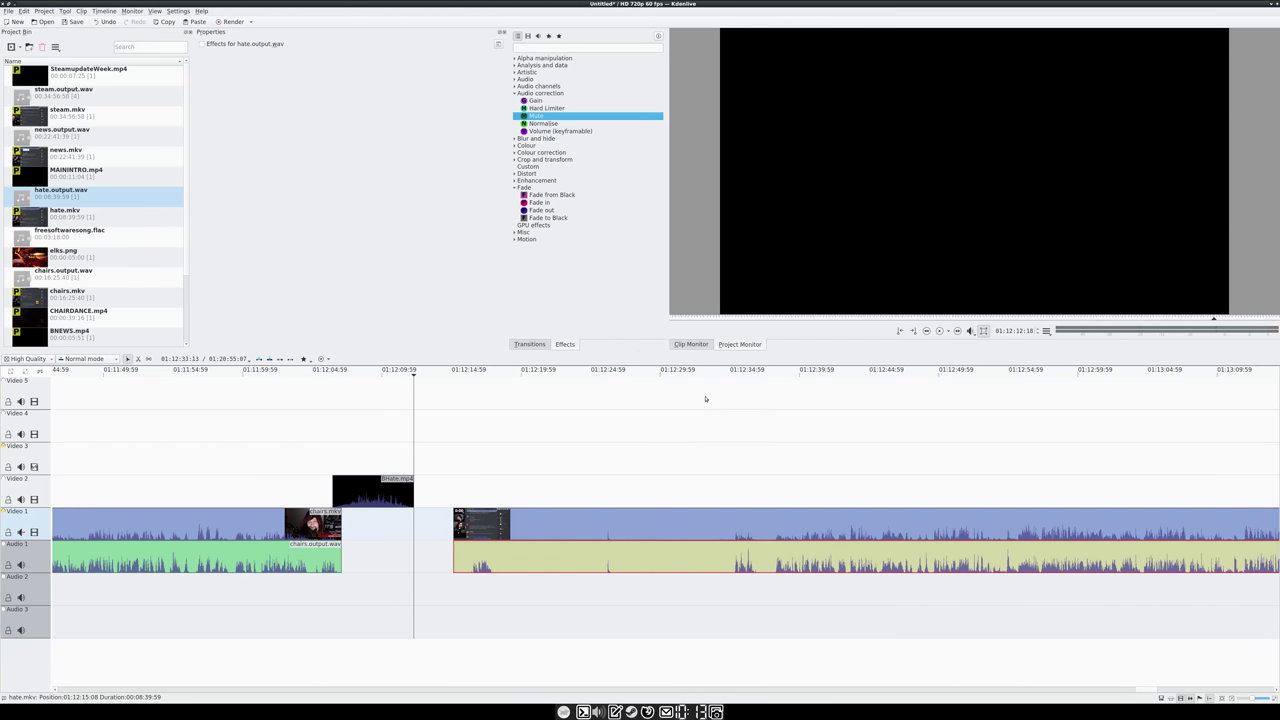
# - Cut hate.mkv and hate.output.wav at 01:12:38:07 and delete both leading pieces
pyautogui.moveTo(707, 374); pyautogui.dragTo(772, 377)
pyautogui.click(772, 521)
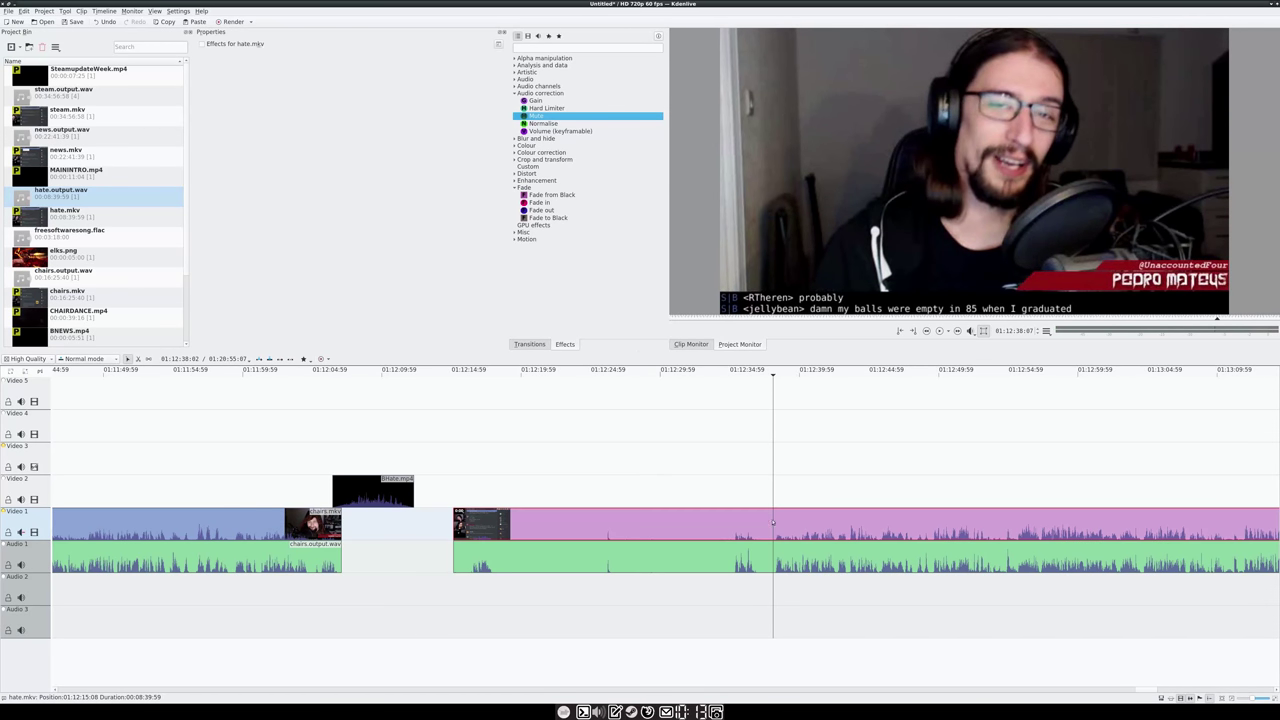
pyautogui.hotkey('shift', 'r')
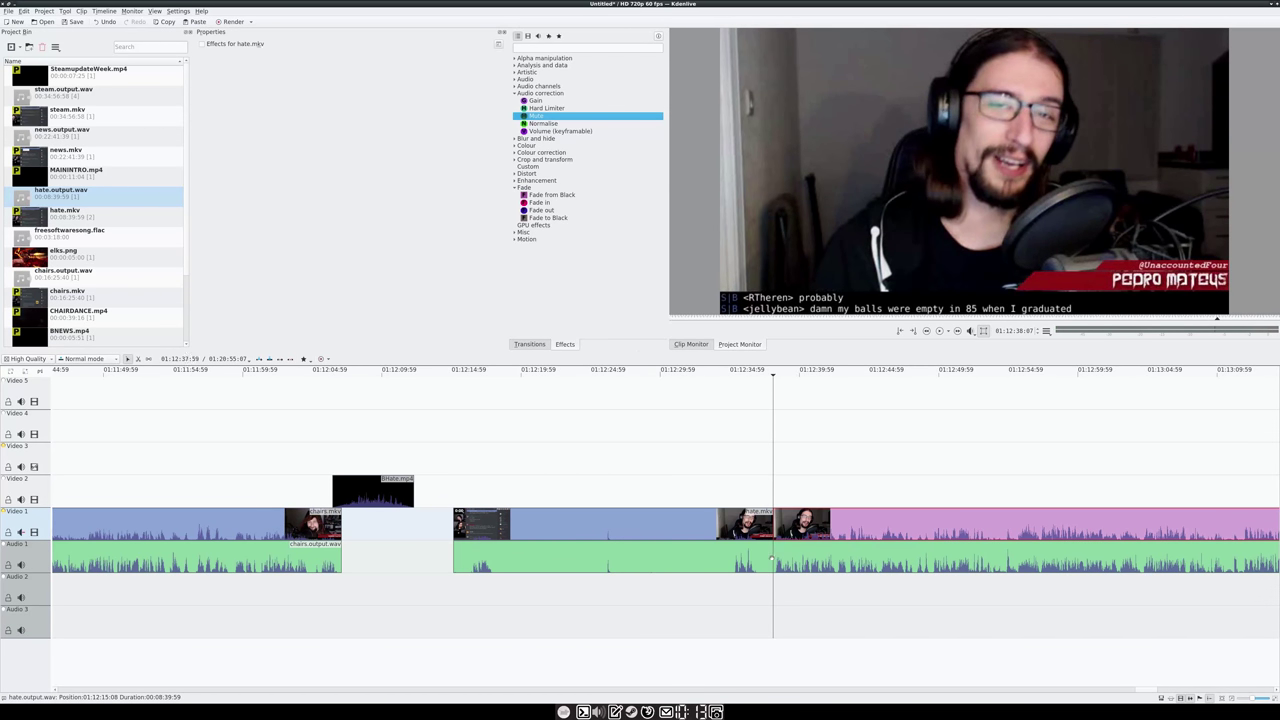
pyautogui.click(762, 560)
pyautogui.click(690, 560)
pyautogui.press('Delete')
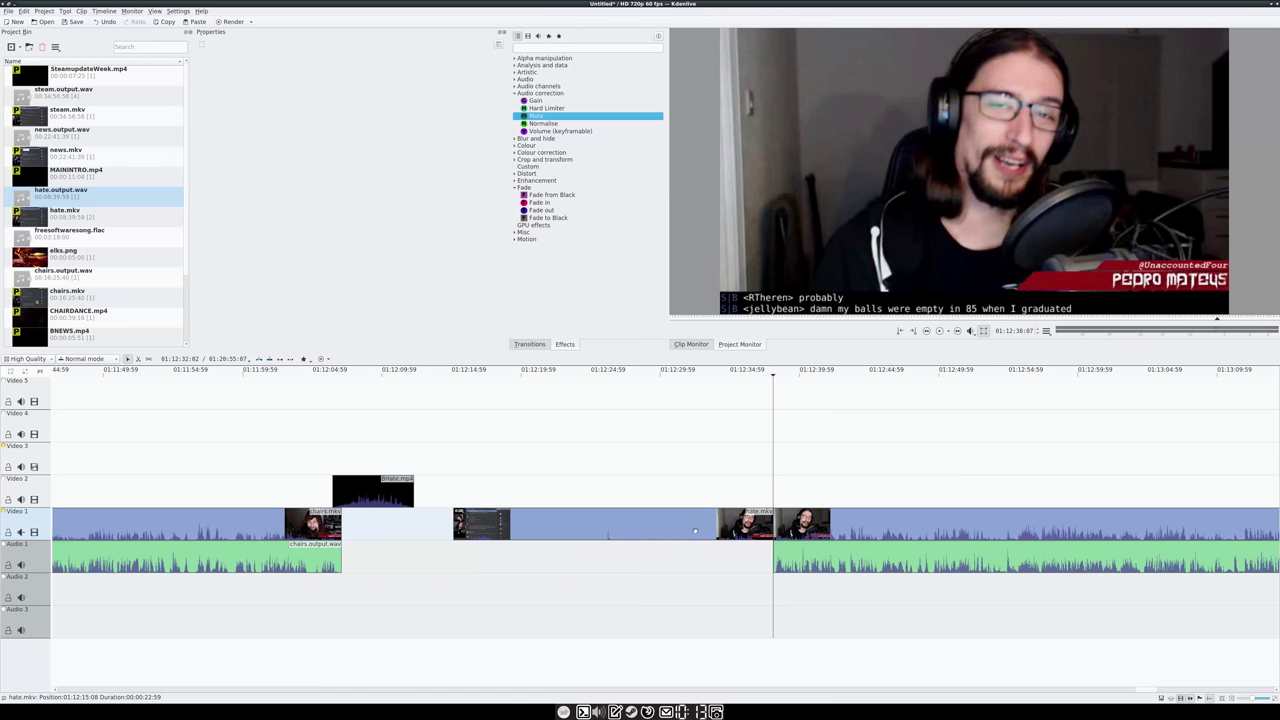
pyautogui.click(688, 528)
pyautogui.press('Delete')
# - Move hate.output.wav and hate.mkv back to 01:12:11:13, under the end of BHate.mp4, and check the overlap
pyautogui.moveTo(302, 370); pyautogui.dragTo(400, 380)
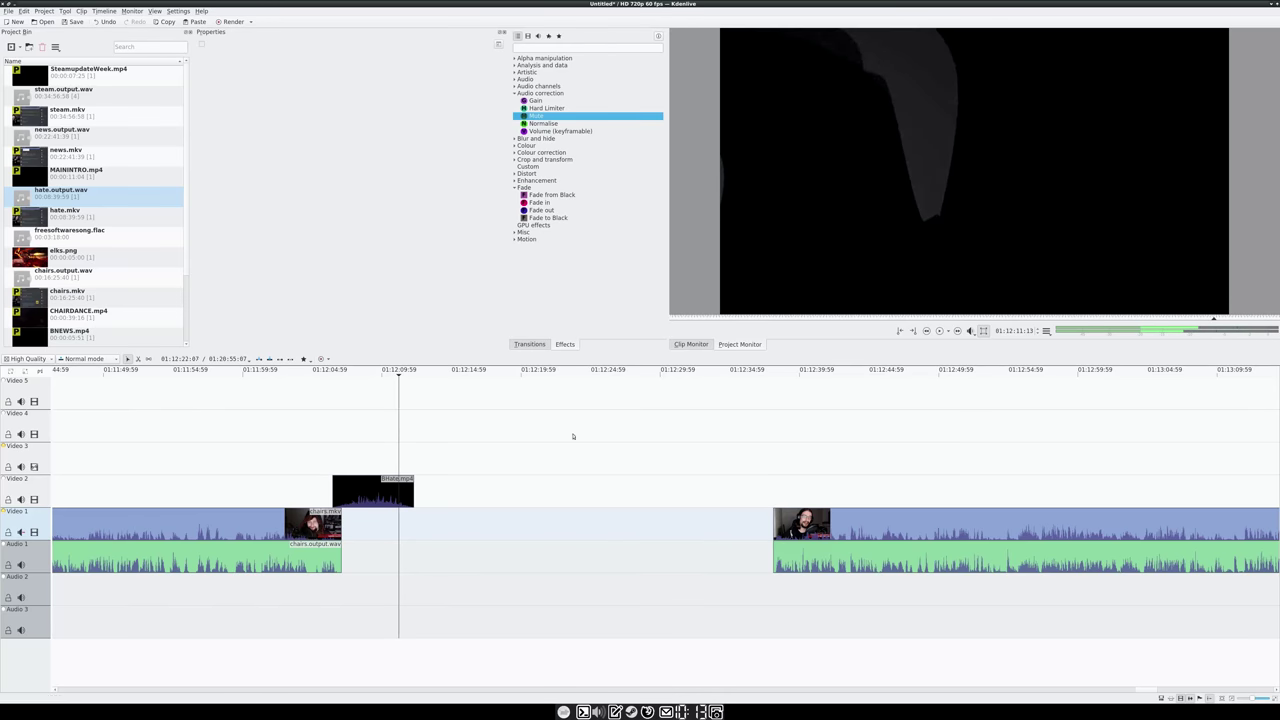
pyautogui.moveTo(831, 558); pyautogui.dragTo(457, 545)
pyautogui.moveTo(918, 525); pyautogui.dragTo(545, 527)
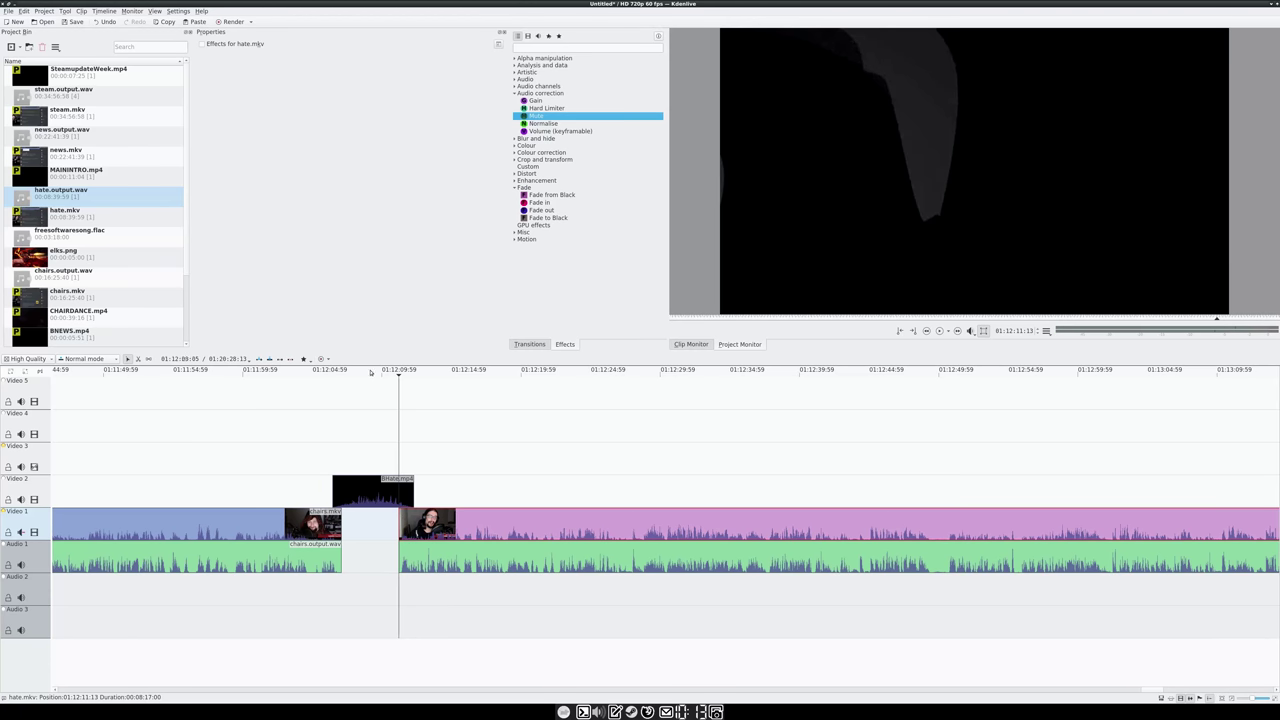
pyautogui.moveTo(370, 372)
pyautogui.mouseDown()
pyautogui.moveTo(350, 374)
pyautogui.moveTo(394, 378)
pyautogui.mouseUp()
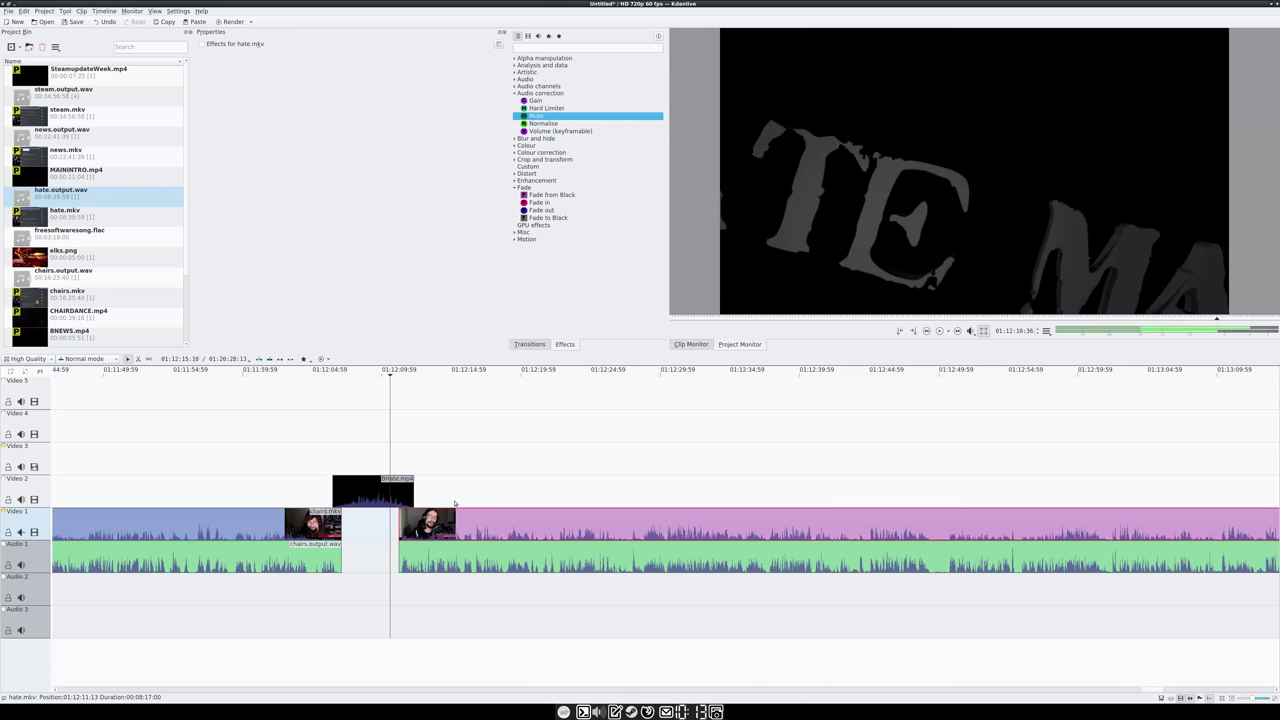
# - Add a Dissolve transition from the end of BHate.mp4 into hate.mkv and preview the change
pyautogui.scroll(5, 454, 503)
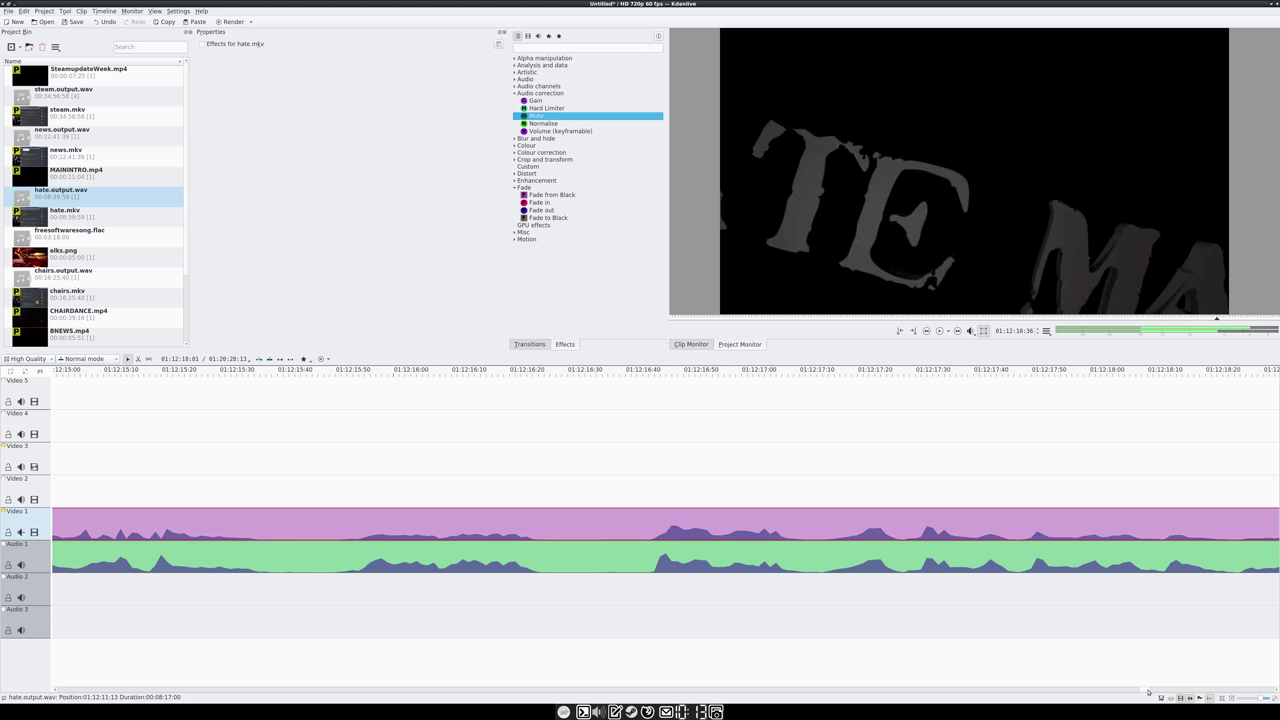
pyautogui.scroll(10, 1148, 692)
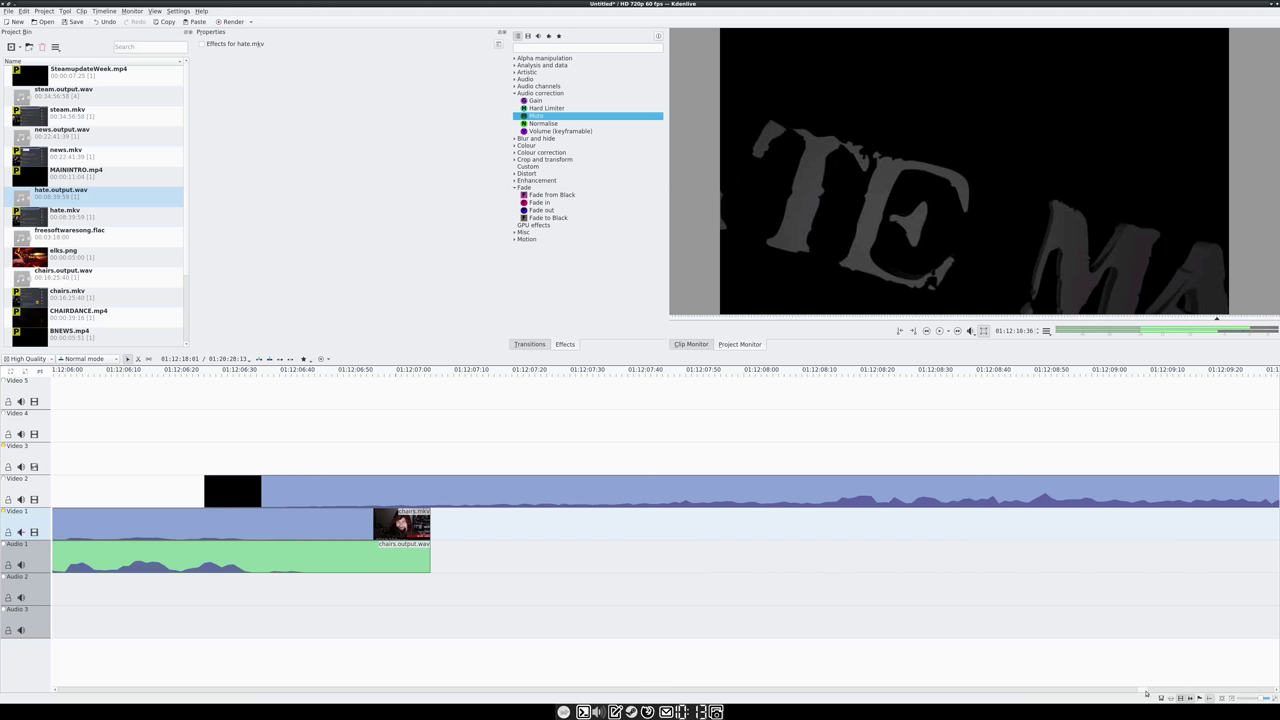
pyautogui.scroll(-3, 1146, 692)
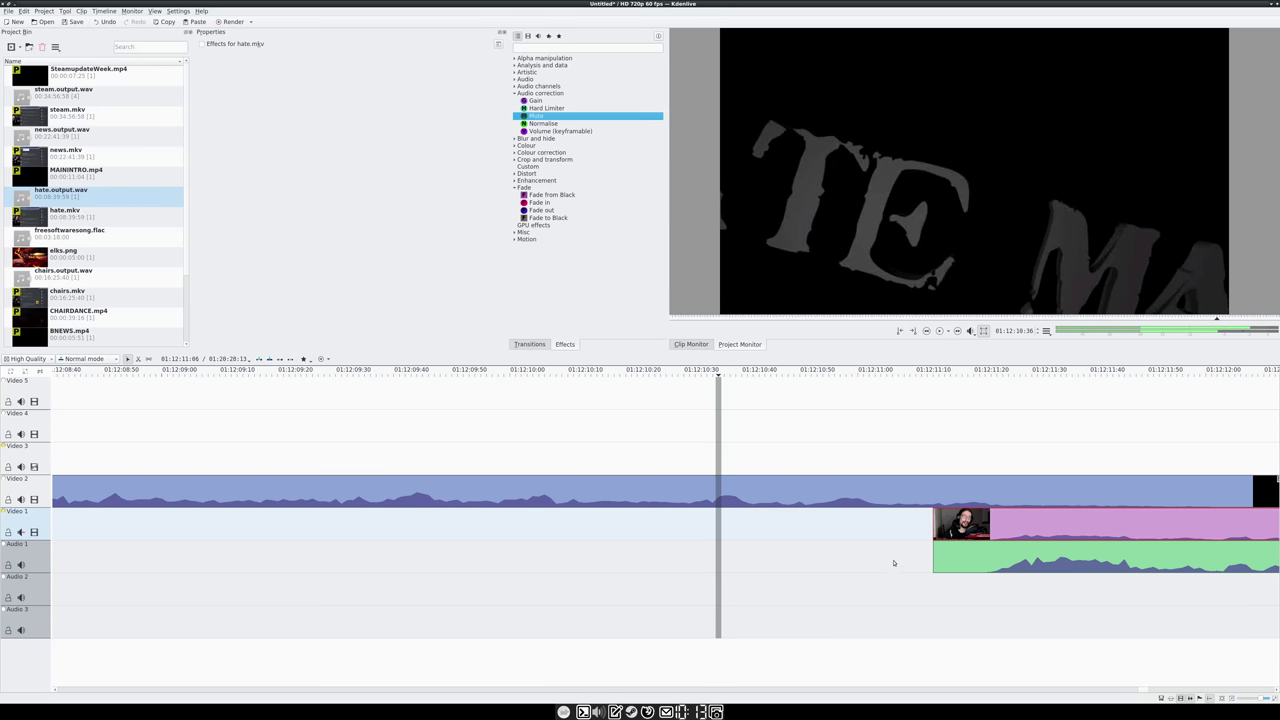
pyautogui.keyDown('ctrl'); pyautogui.scroll(-4, 866, 548); pyautogui.keyUp('ctrl')
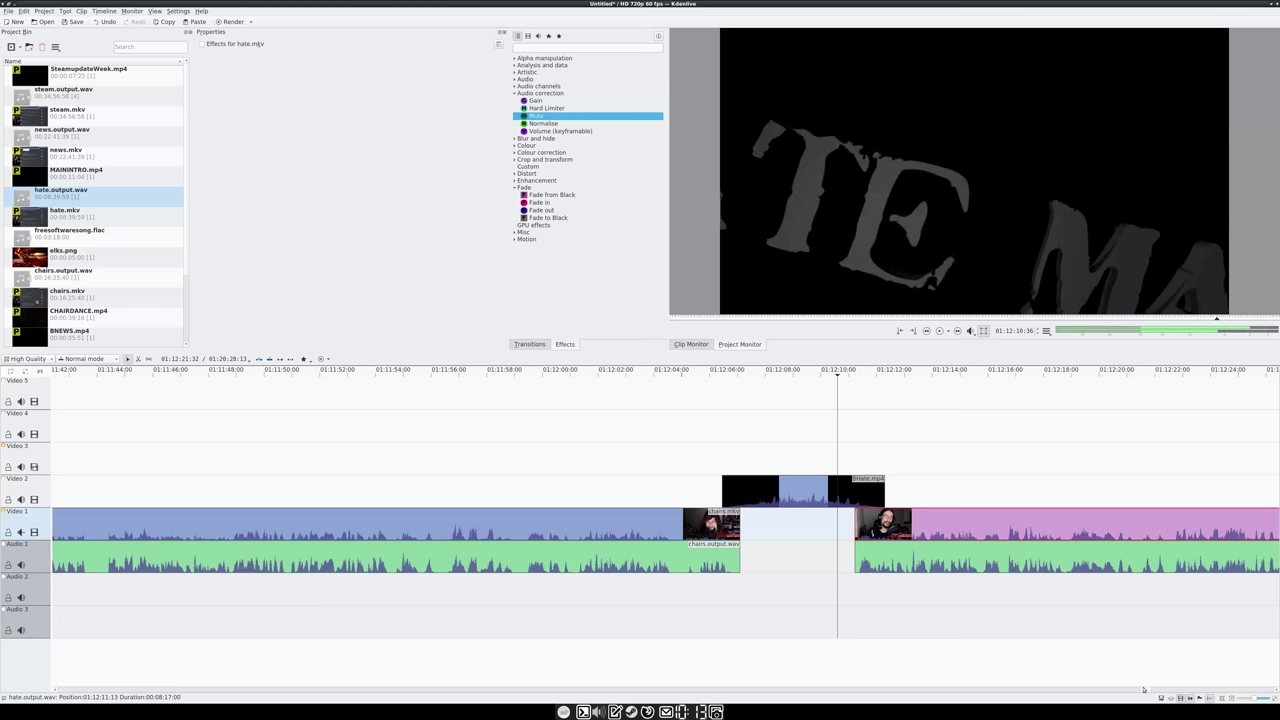
pyautogui.scroll(-5, 1146, 692)
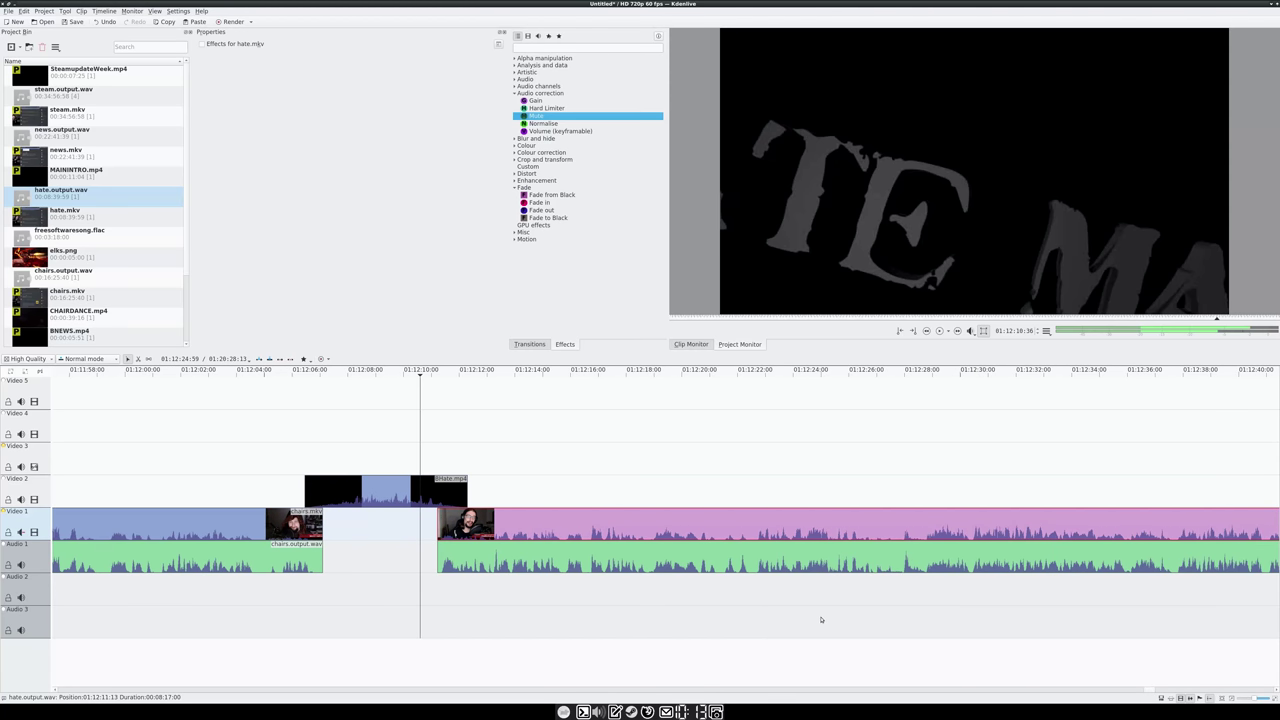
pyautogui.keyDown('ctrl'); pyautogui.scroll(-3, 821, 619); pyautogui.keyUp('ctrl')
pyautogui.moveTo(576, 374); pyautogui.dragTo(636, 374)
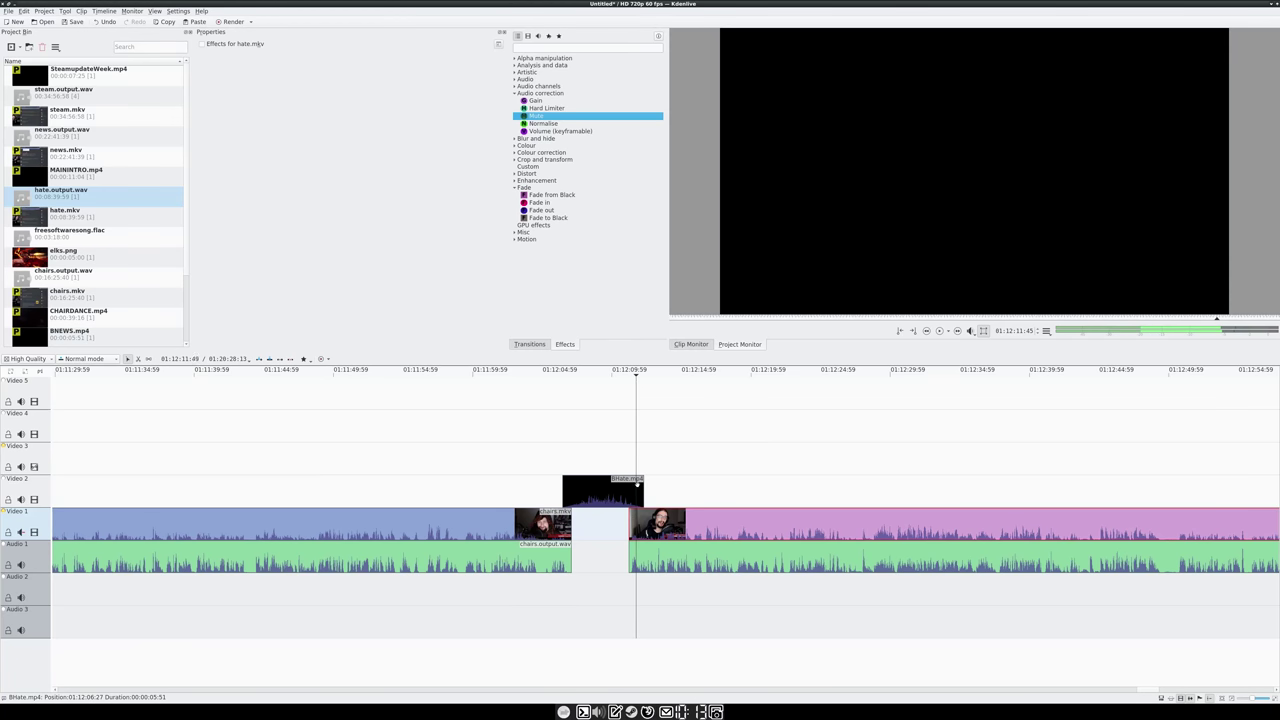
pyautogui.rightClick(637, 482)
pyautogui.moveTo(698, 604)
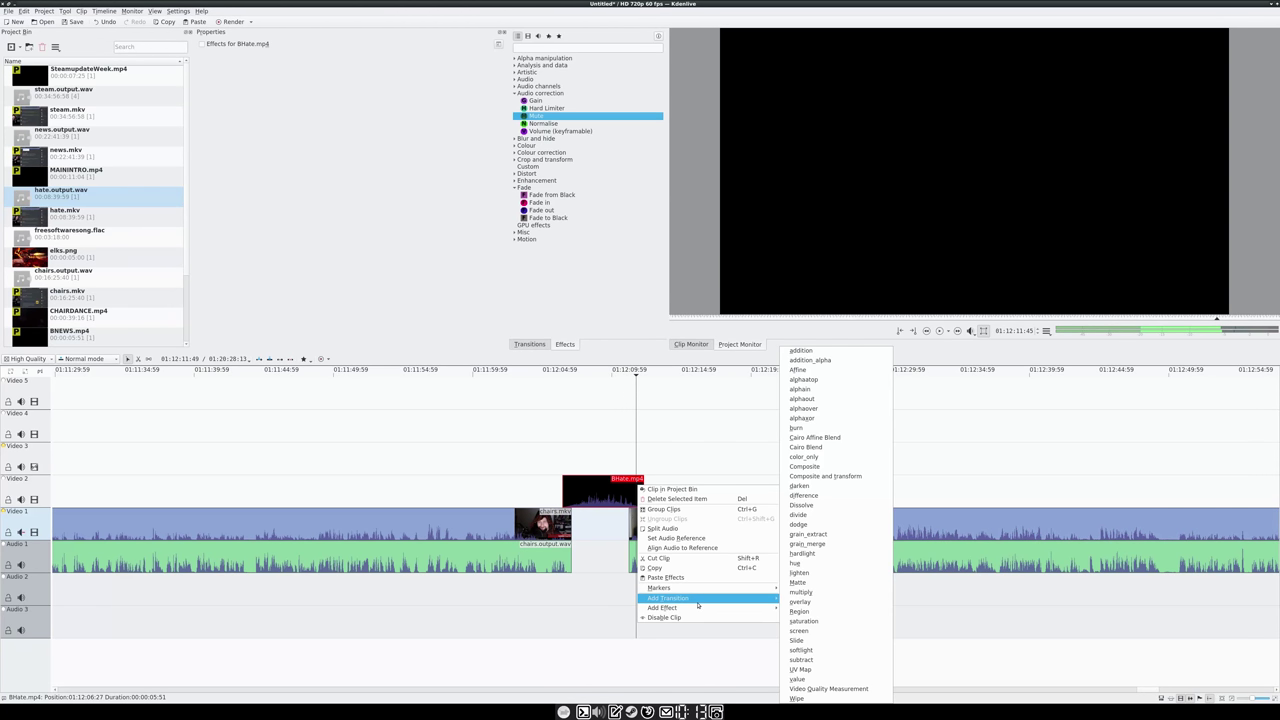
pyautogui.click(801, 505)
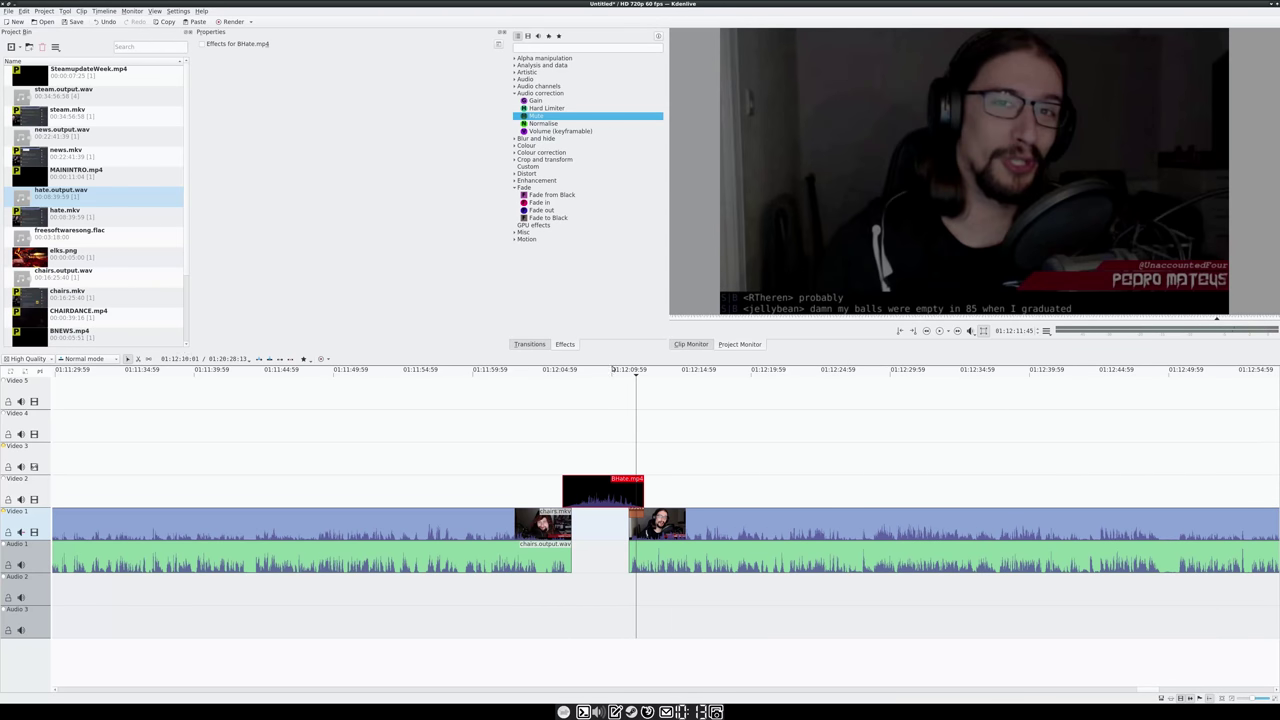
pyautogui.press('space')
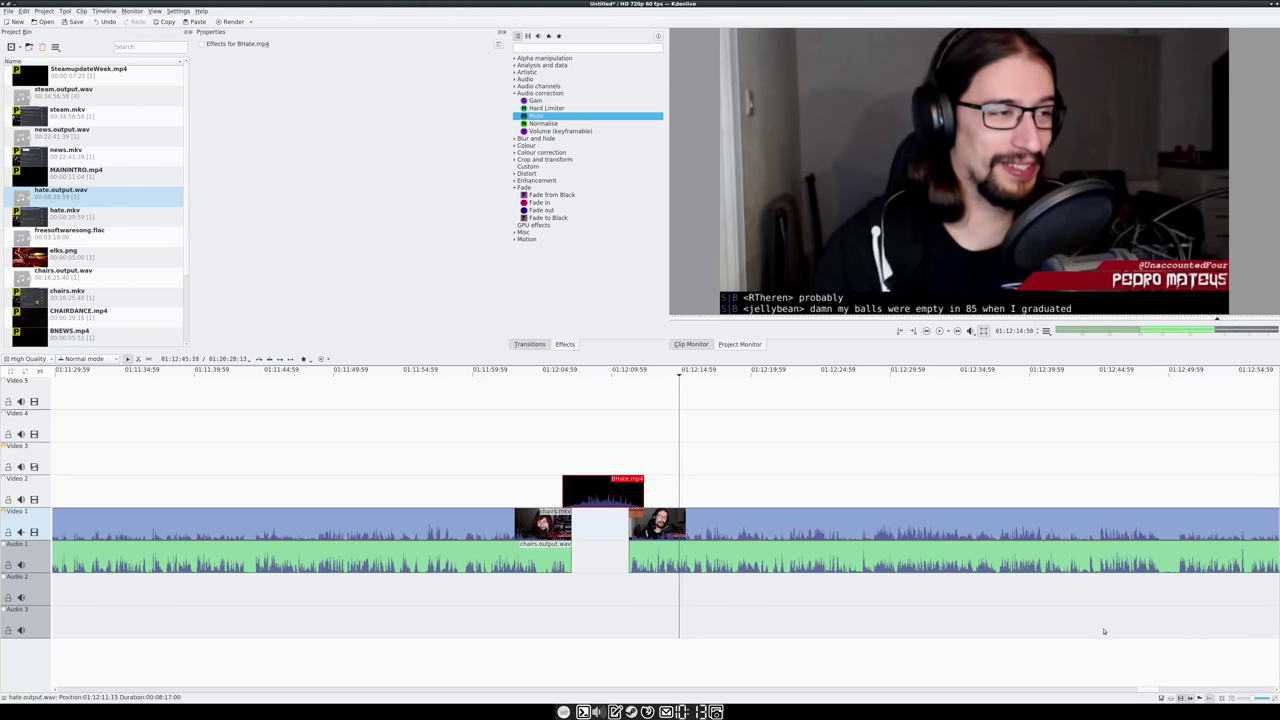
# - Find the closing section of the hate segment and place freesoftwaresong.flac on Video 2 at 01:17:42:44
pyautogui.moveTo(1149, 692); pyautogui.dragTo(1265, 697)
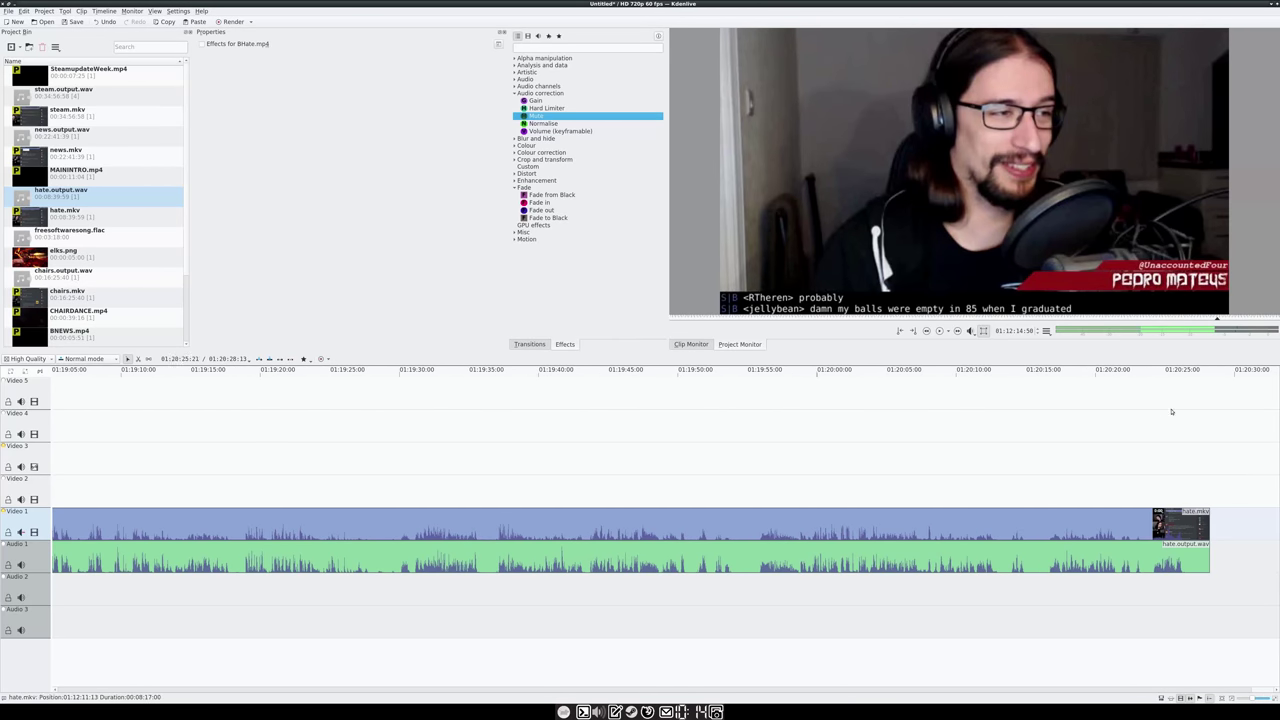
pyautogui.moveTo(1204, 377); pyautogui.dragTo(338, 490)
pyautogui.moveTo(1255, 692); pyautogui.dragTo(1240, 695)
pyautogui.moveTo(1161, 376); pyautogui.dragTo(280, 406)
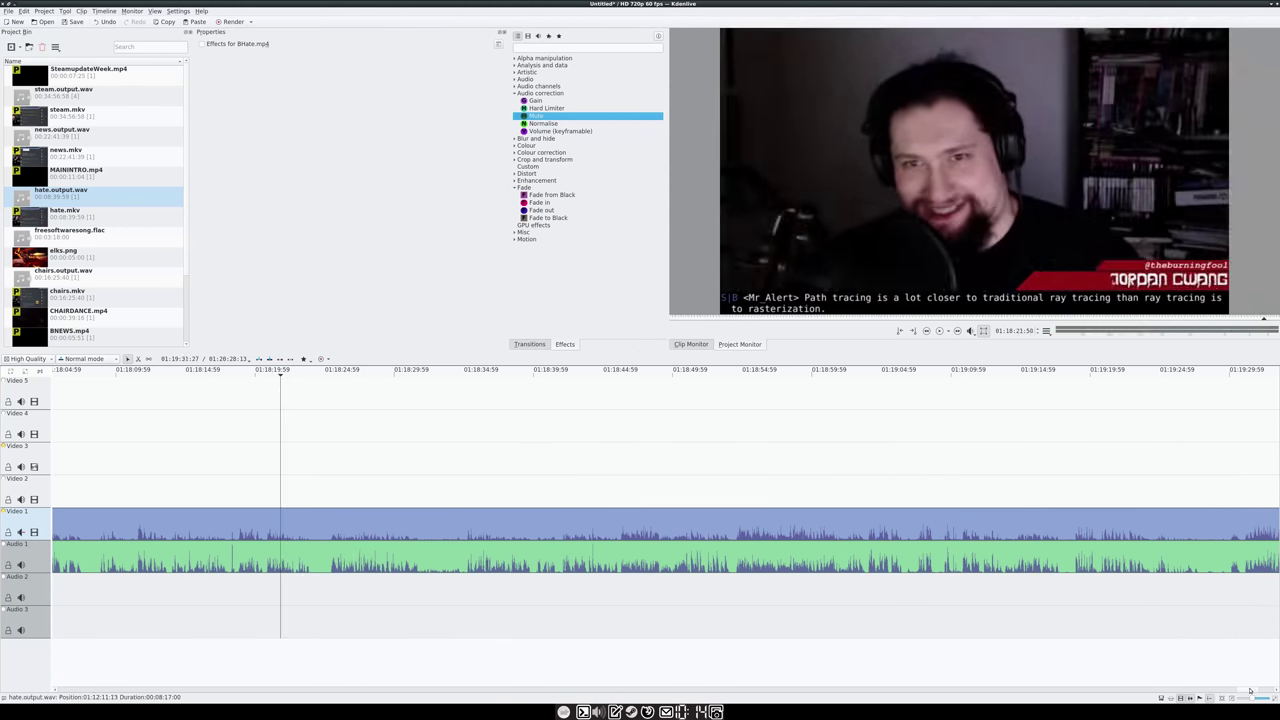
pyautogui.hscroll(-5, 1231, 692)
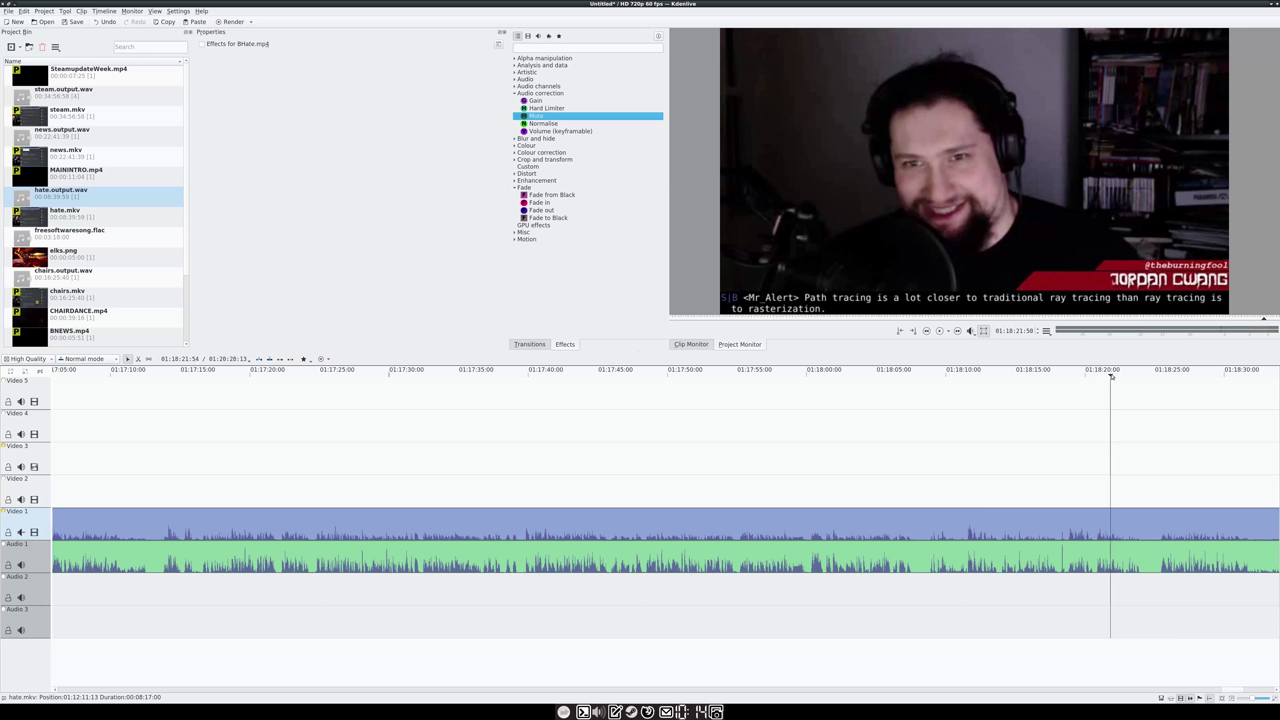
pyautogui.moveTo(1106, 377); pyautogui.dragTo(566, 354)
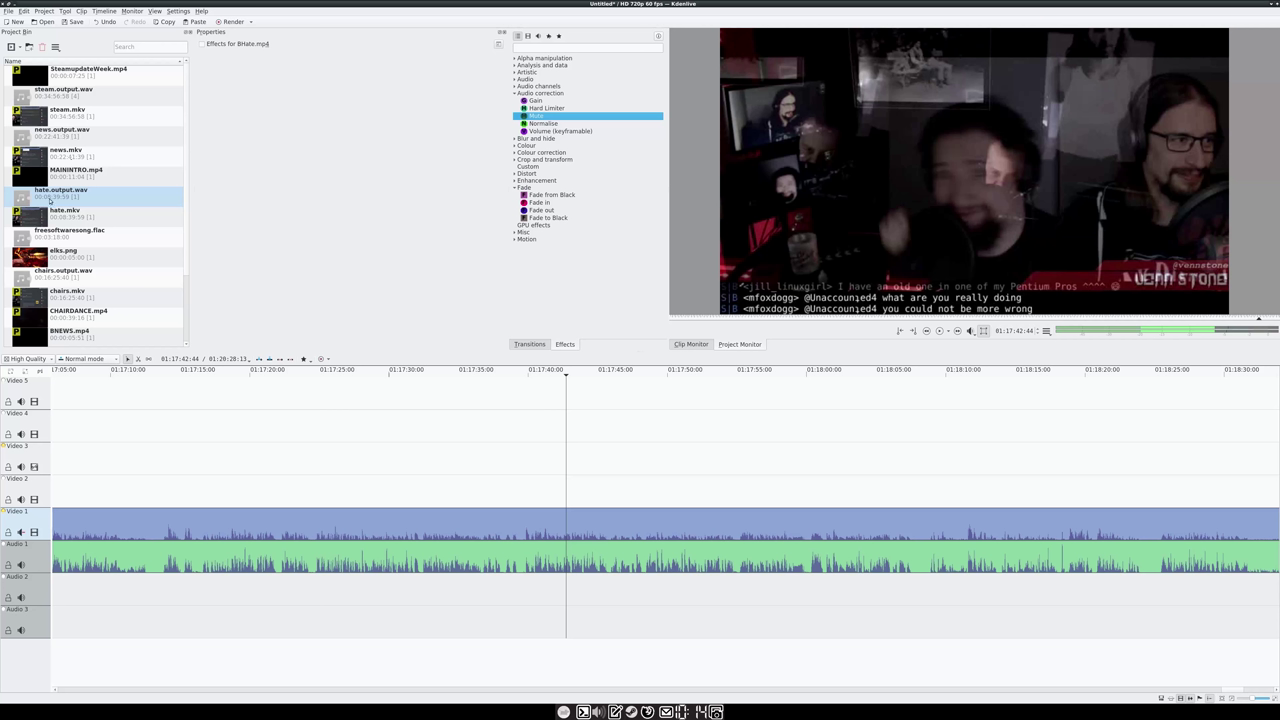
pyautogui.moveTo(35, 242); pyautogui.dragTo(587, 499)
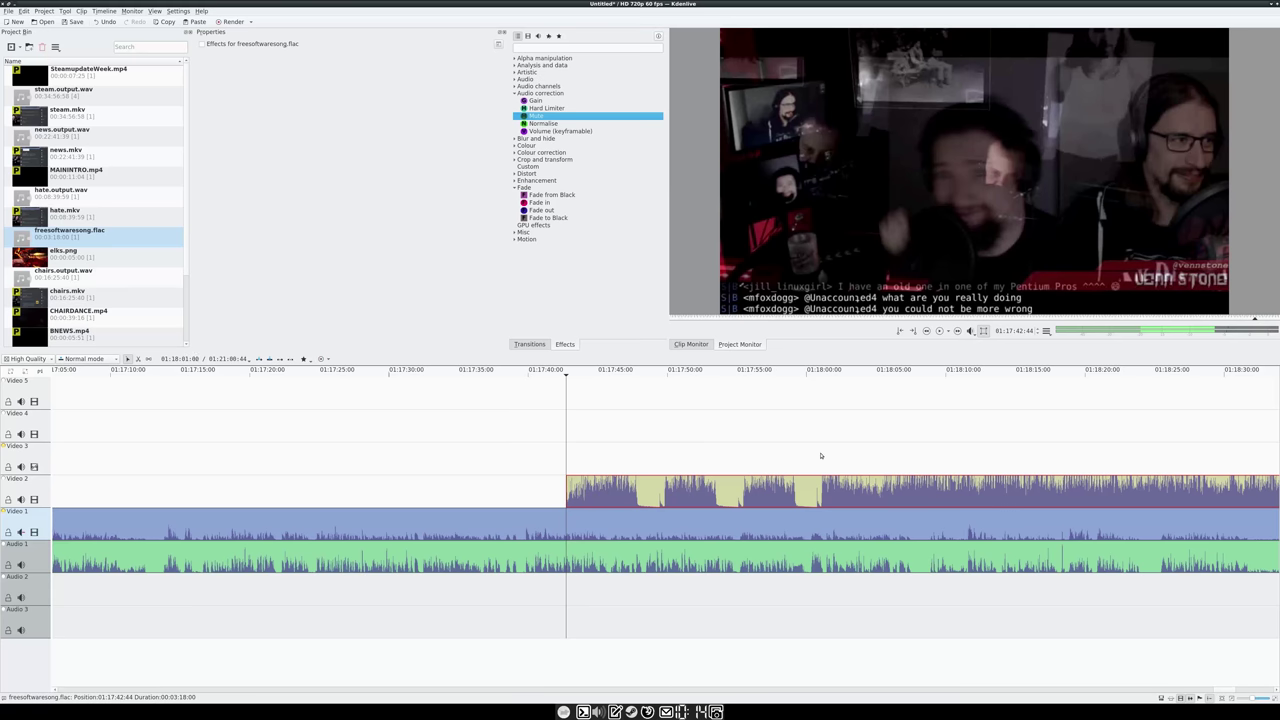
# - Add a Volume (keyframable) effect to freesoftwaresong.flac, set its starting gain to -25 dB and preview the mix
pyautogui.doubleClick(545, 131)
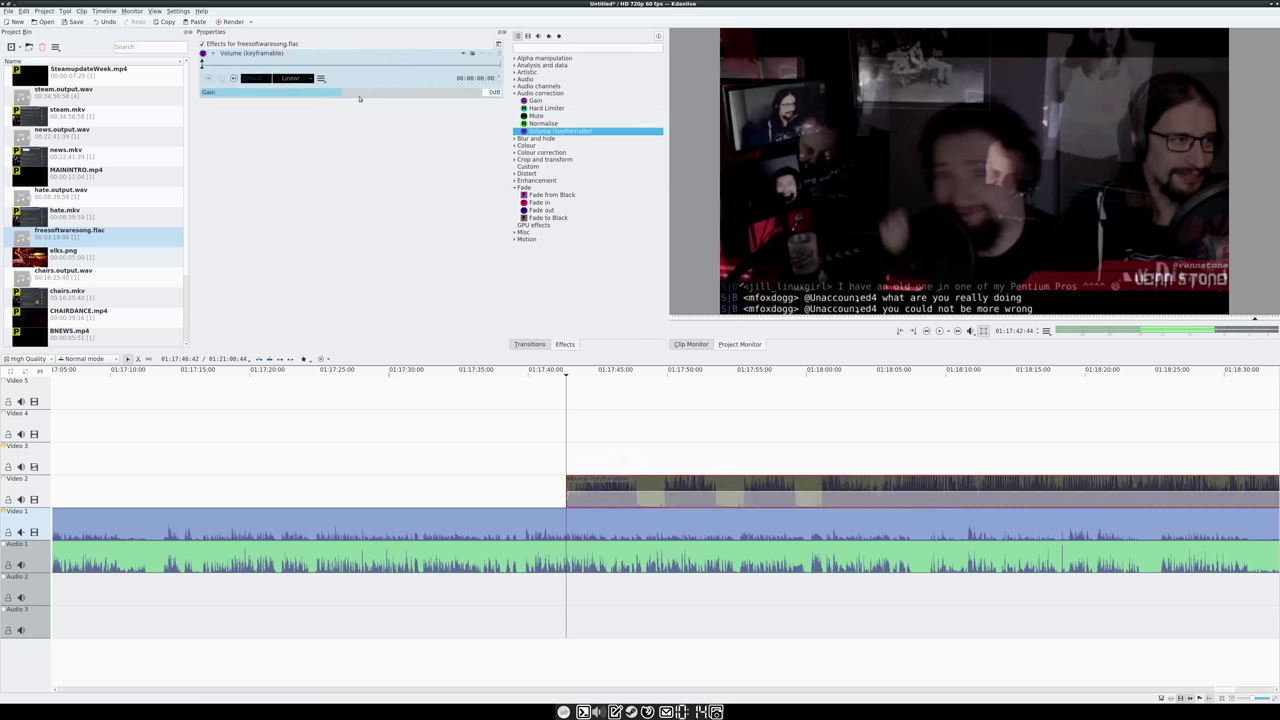
pyautogui.scroll(-5, 360, 96)
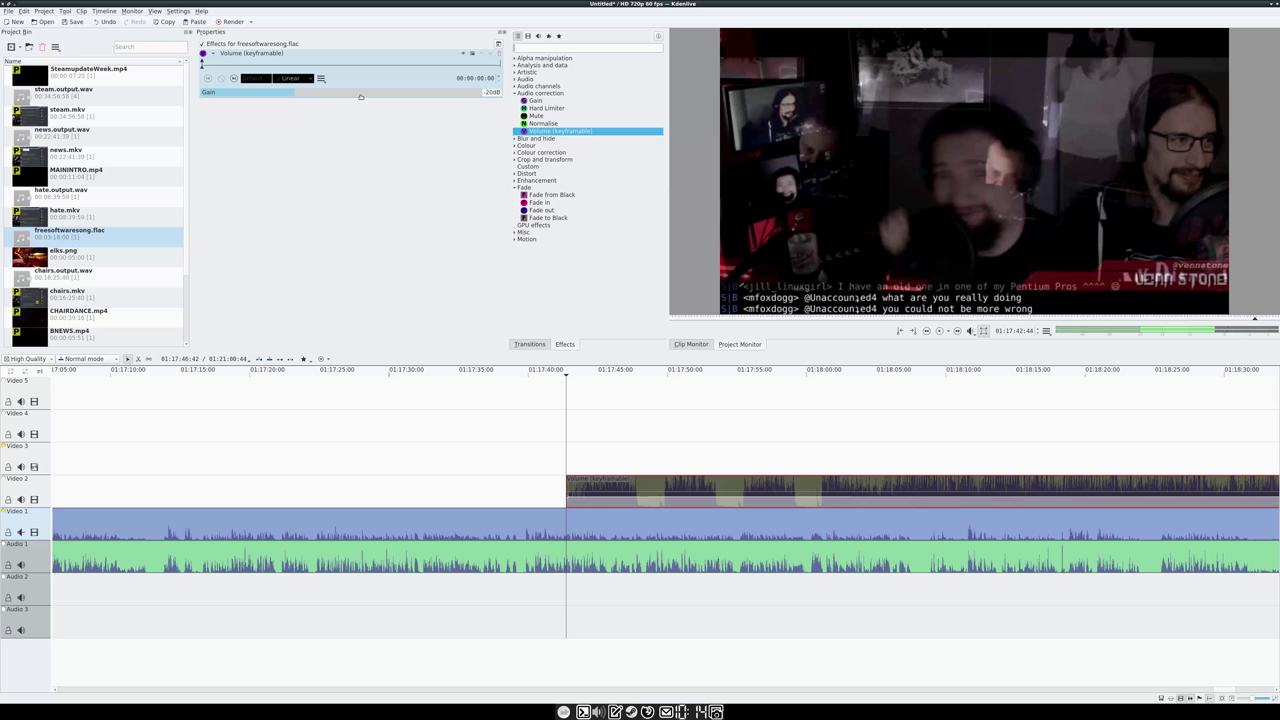
pyautogui.scroll(-5, 360, 96)
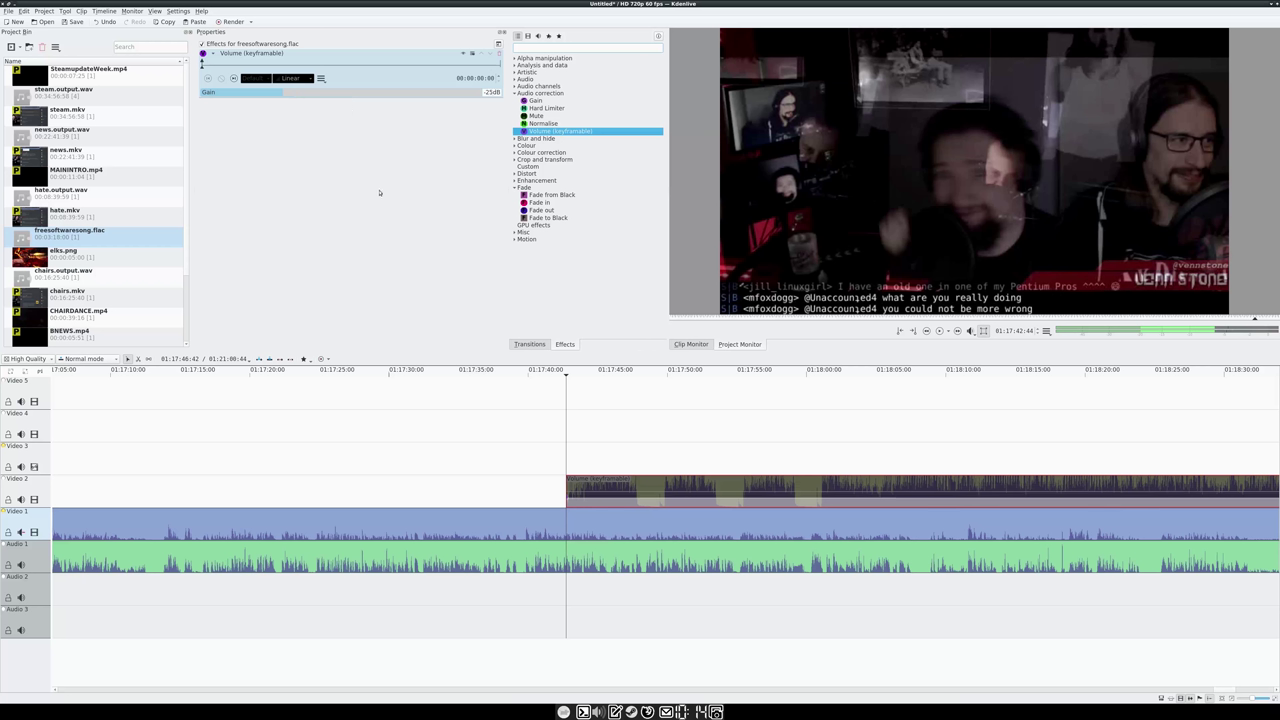
pyautogui.click(560, 376)
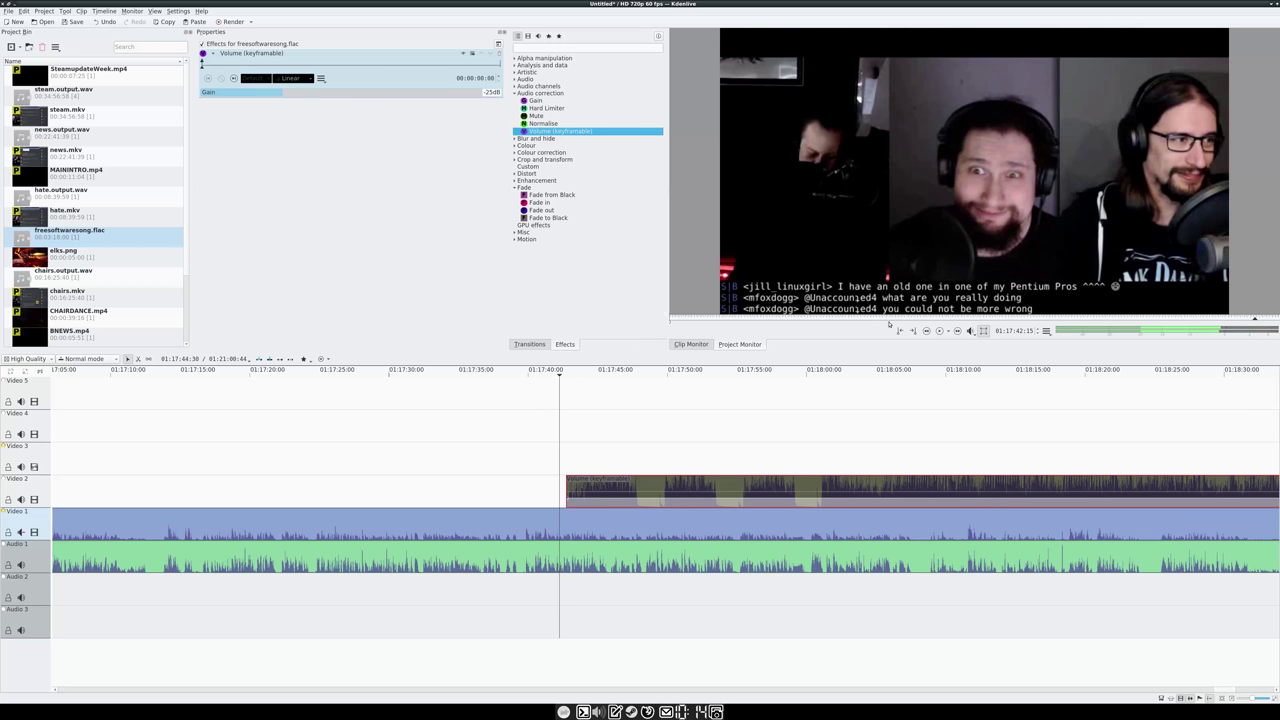
pyautogui.click(939, 331)
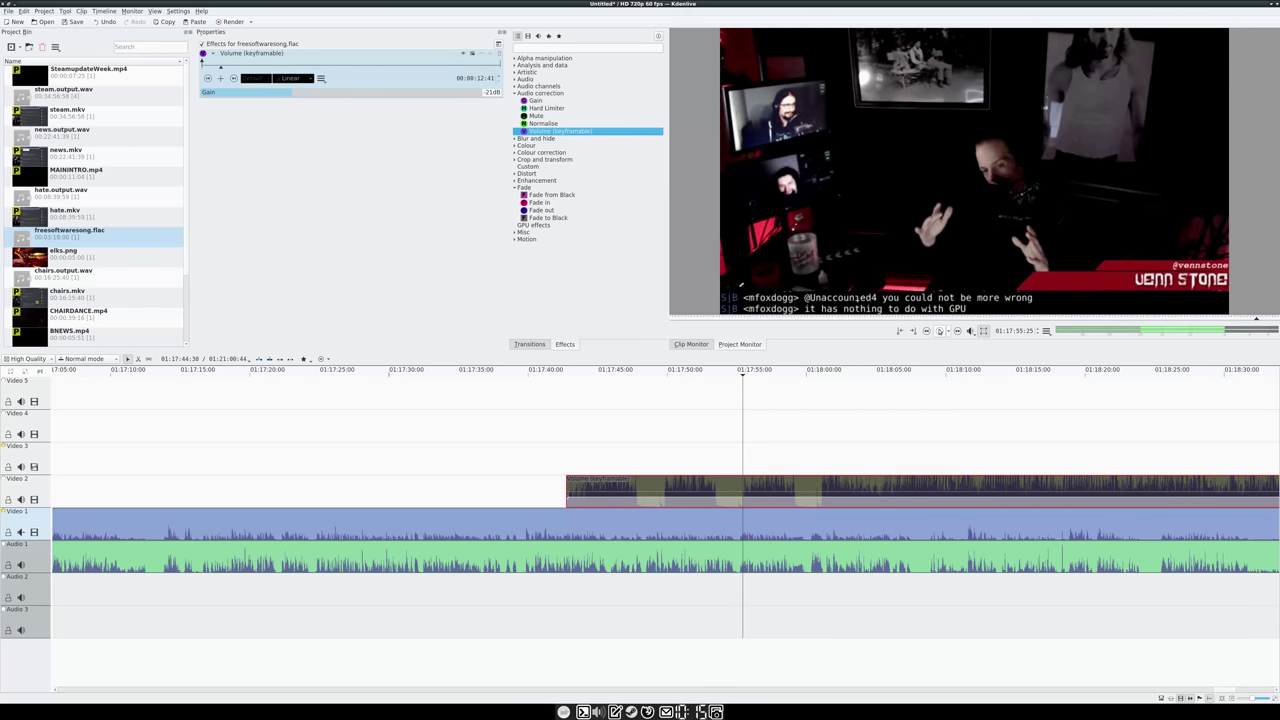
# - Stop the preview and add a Fade in effect to freesoftwaresong.flac
pyautogui.click(939, 331)
pyautogui.doubleClick(539, 203)
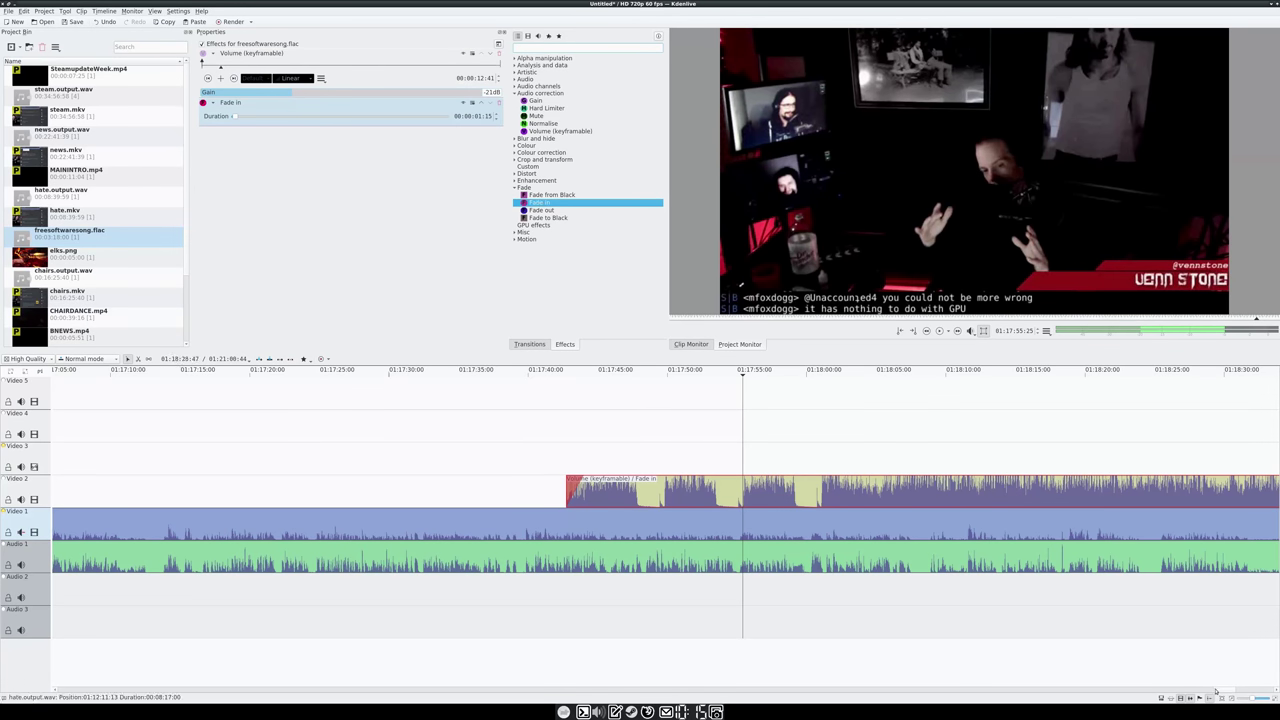
# - Cut hate.output.wav on Audio 1 at 01:20:26:29 and delete the leftover end piece
pyautogui.moveTo(1222, 690); pyautogui.dragTo(1259, 691)
pyautogui.moveTo(660, 382); pyautogui.dragTo(899, 386)
pyautogui.click(899, 568)
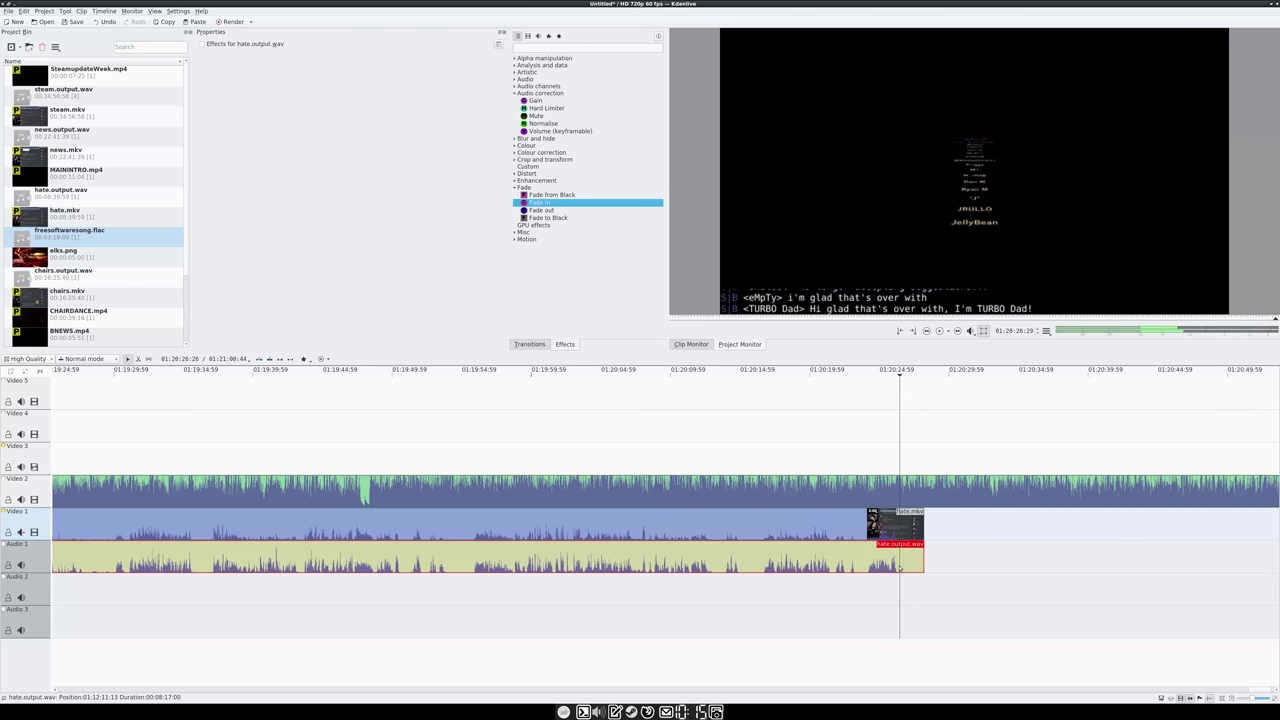
pyautogui.hotkey('shift', 'r')
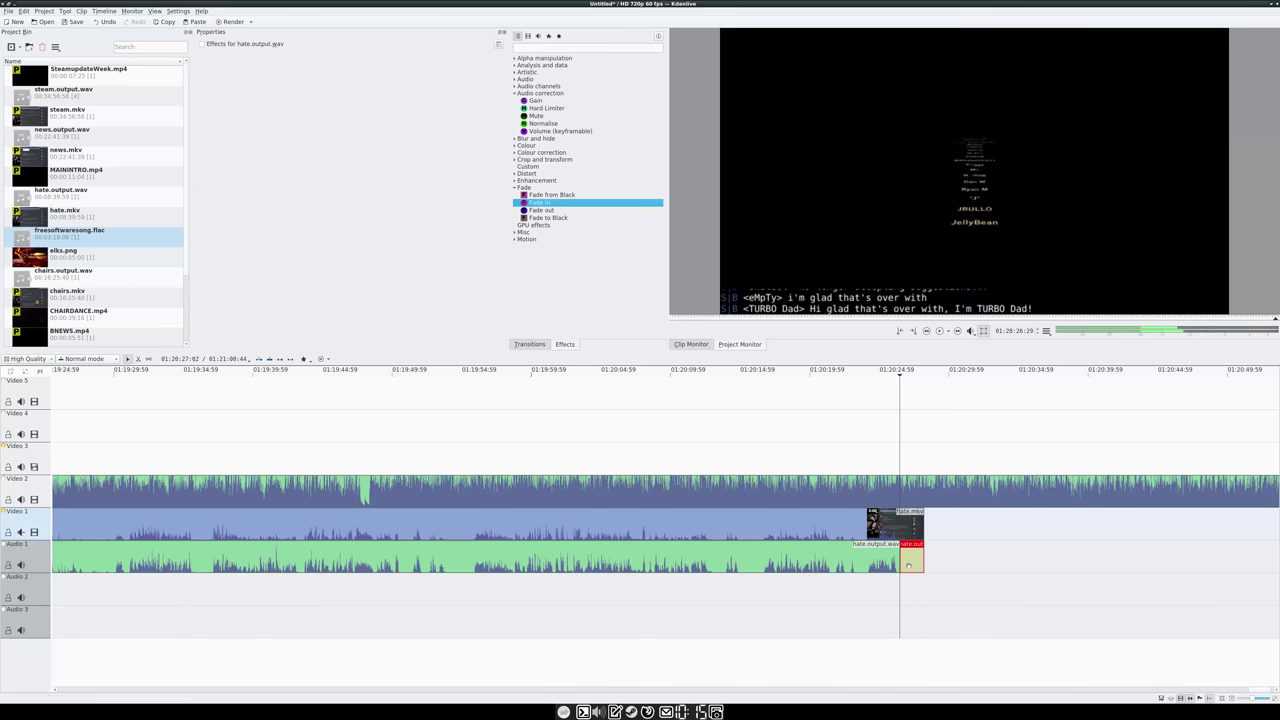
pyautogui.press('Delete')
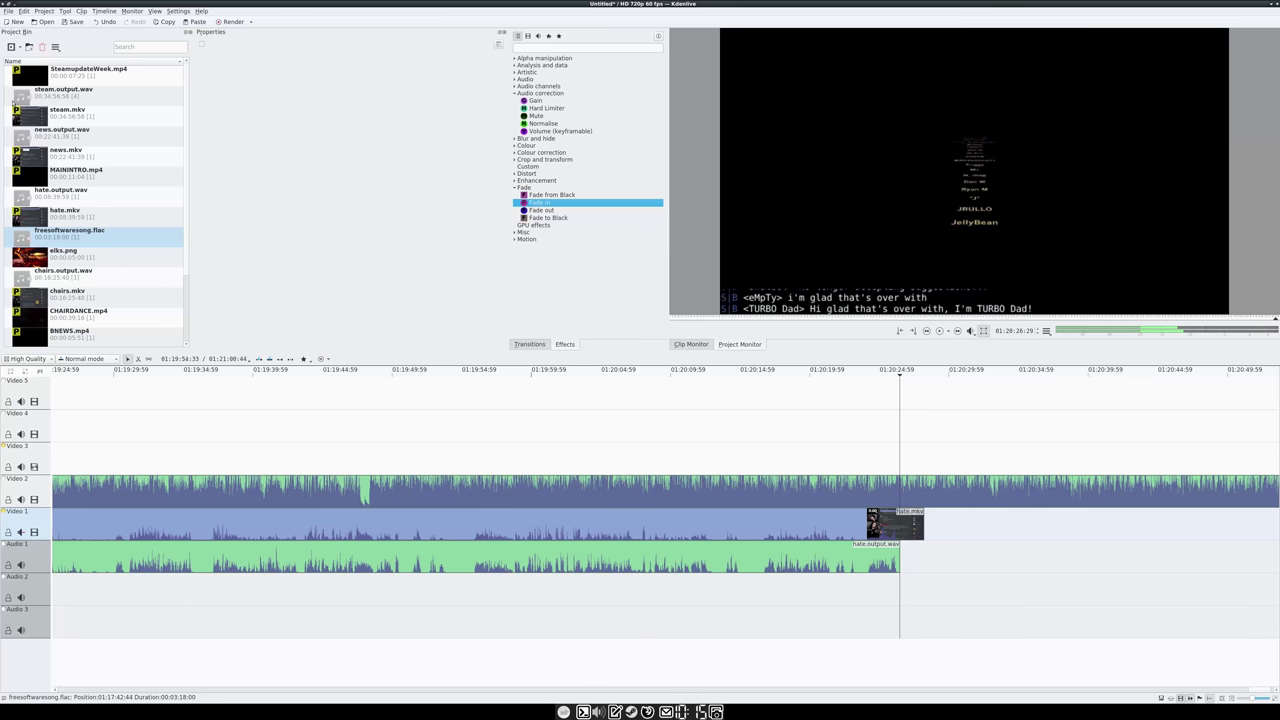
# - Place 5dudes.wav directly after hate.output.wav on Audio 1, give it a Volume (keyframable) effect at -5 dB, and preview it
pyautogui.scroll(-2, 141, 234)
pyautogui.moveTo(45, 312)
pyautogui.mouseDown()
pyautogui.moveTo(918, 562)
pyautogui.moveTo(906, 566)
pyautogui.mouseUp()
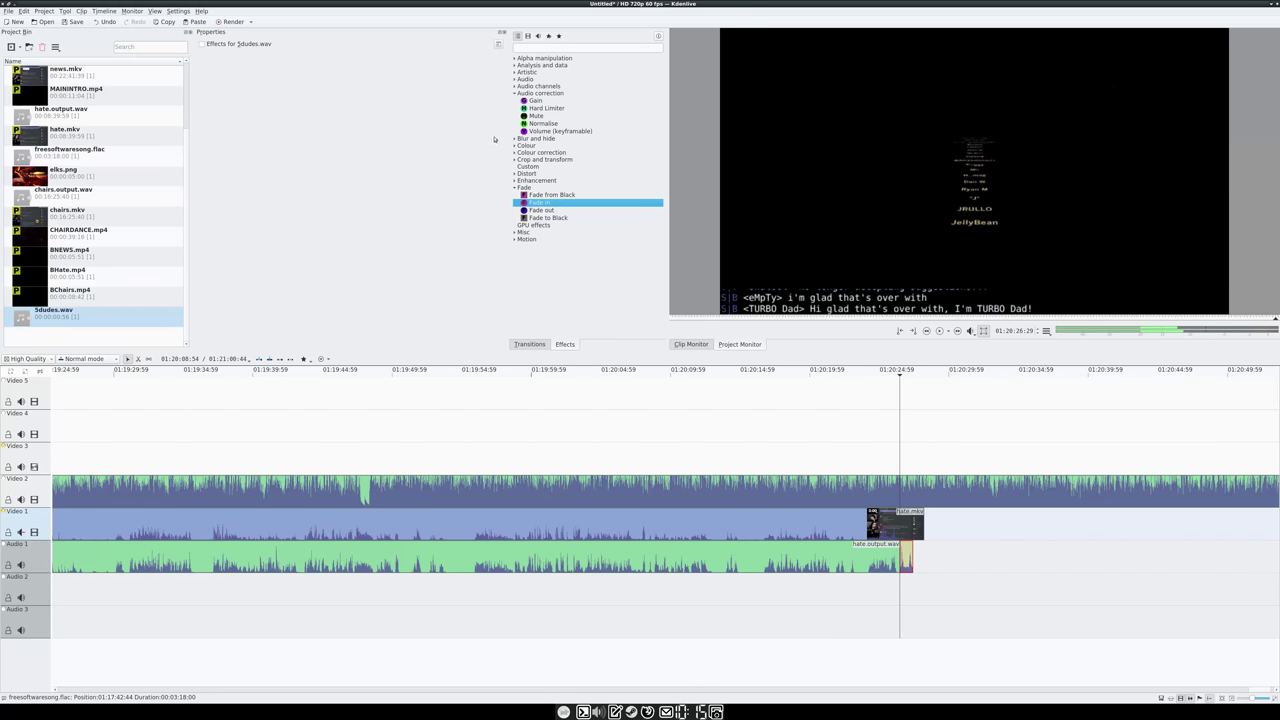
pyautogui.doubleClick(545, 131)
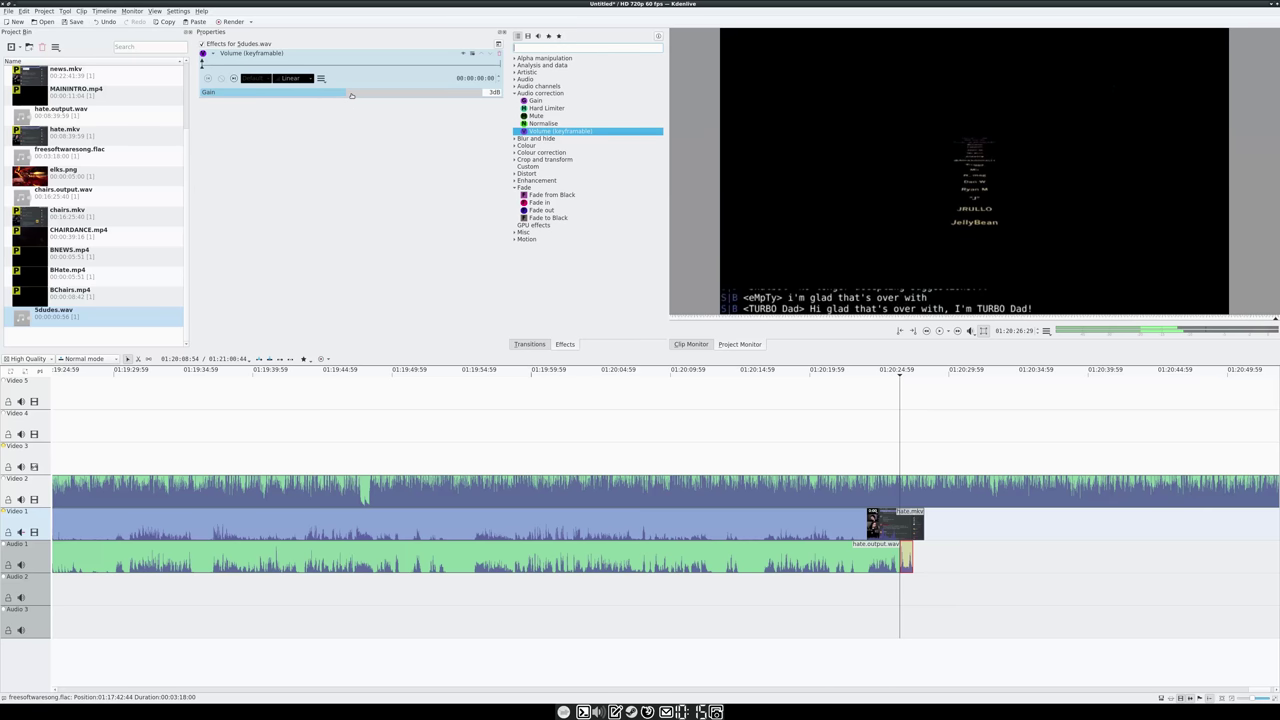
pyautogui.scroll(-5, 351, 94)
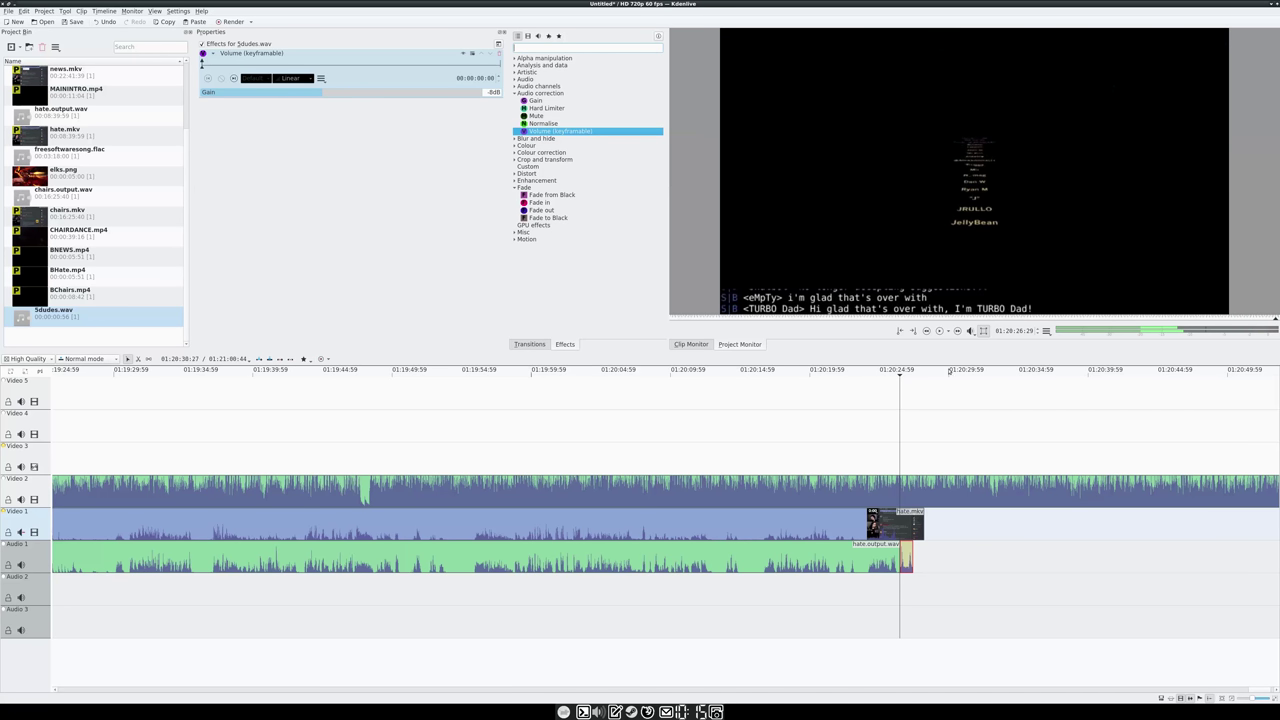
pyautogui.click(890, 372)
pyautogui.click(939, 331)
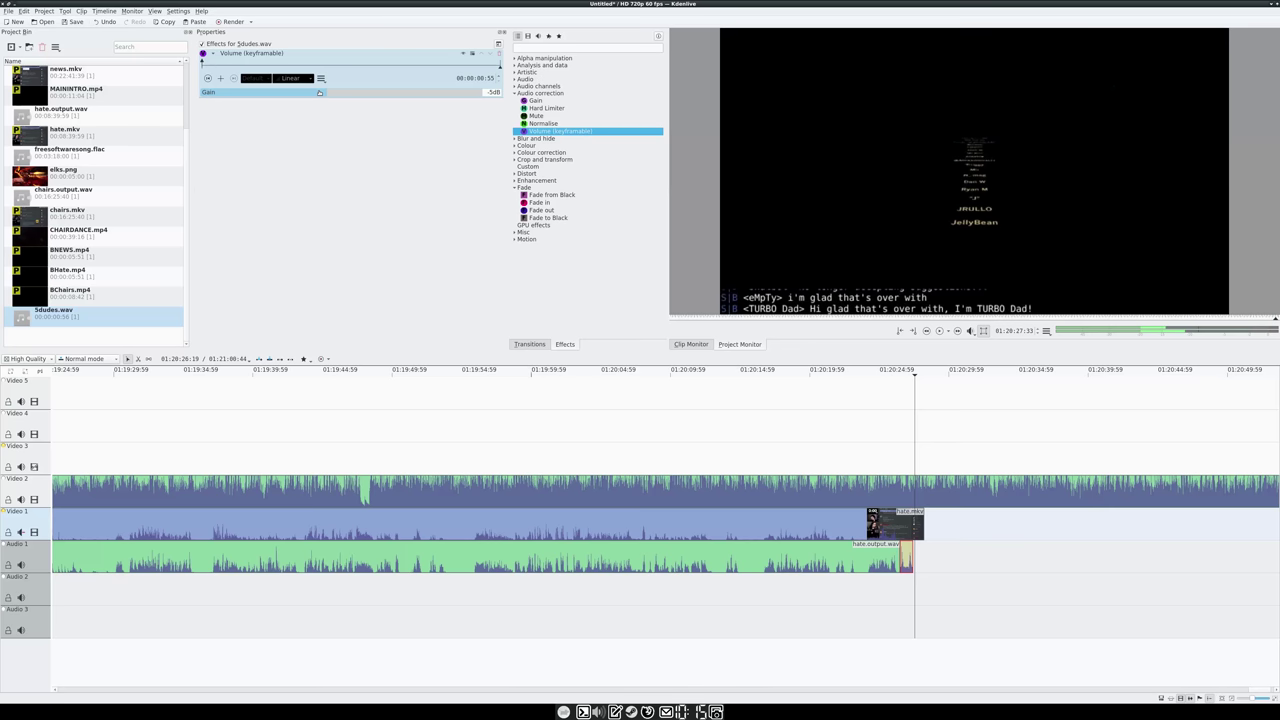
pyautogui.click(939, 331)
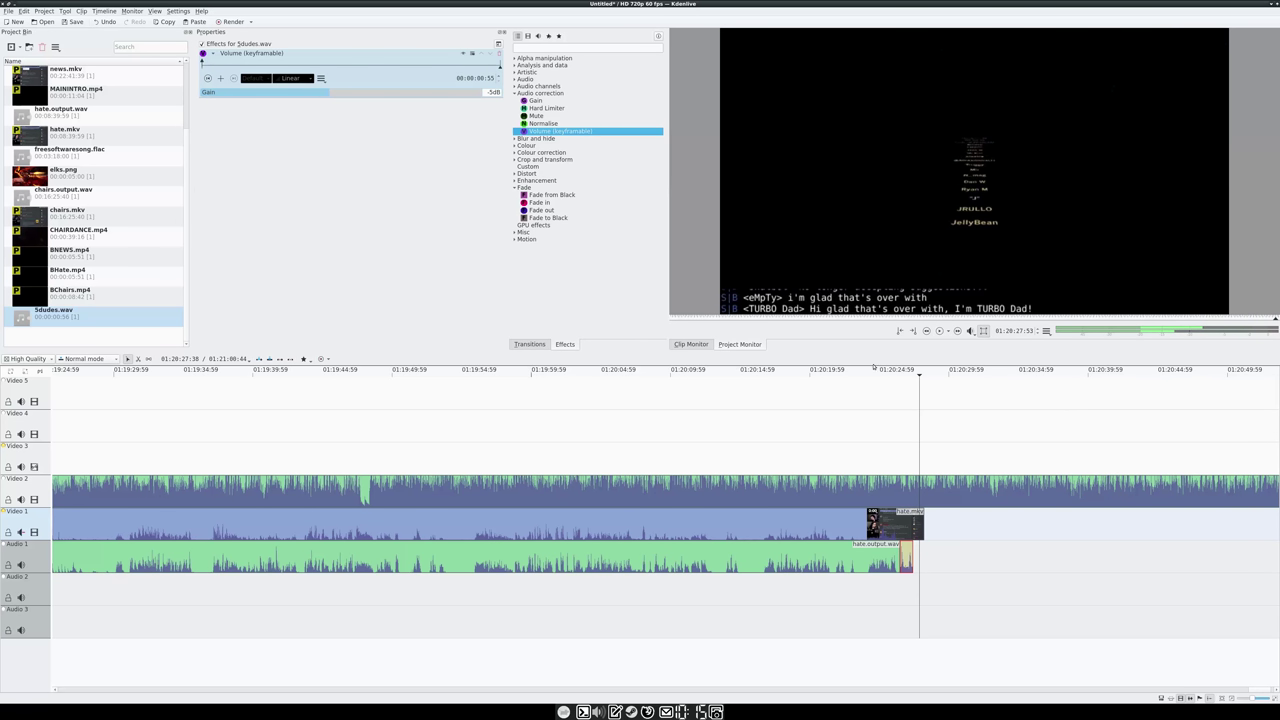
pyautogui.click(940, 332)
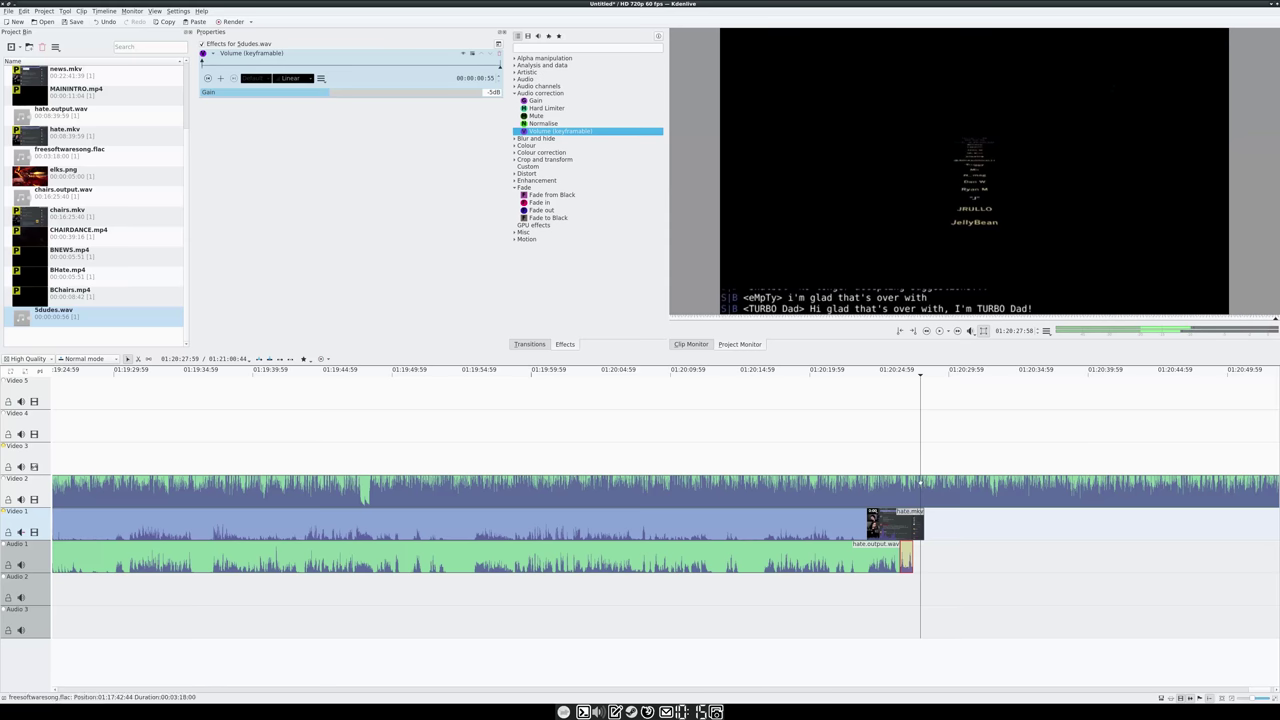
# - Cut freesoftwaresong.flac and hate.mkv at 01:20:27:58 and delete everything beyond the cut
pyautogui.click(921, 484)
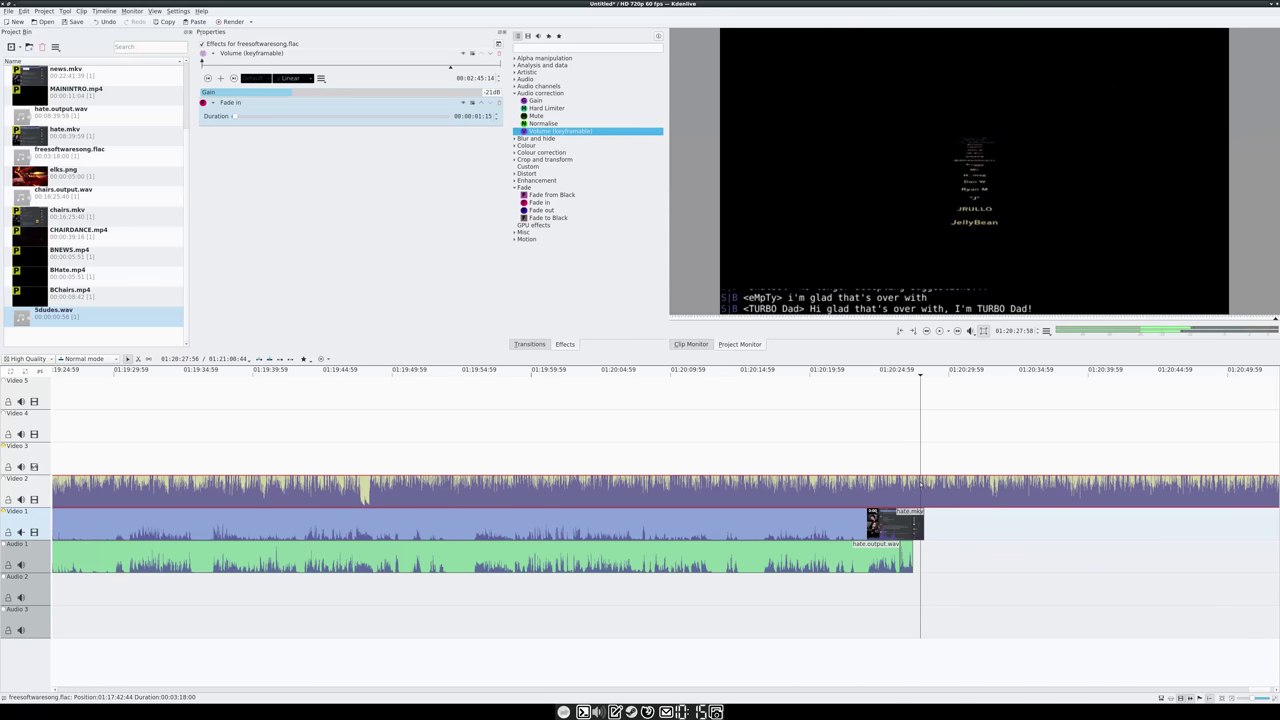
pyautogui.click(921, 521)
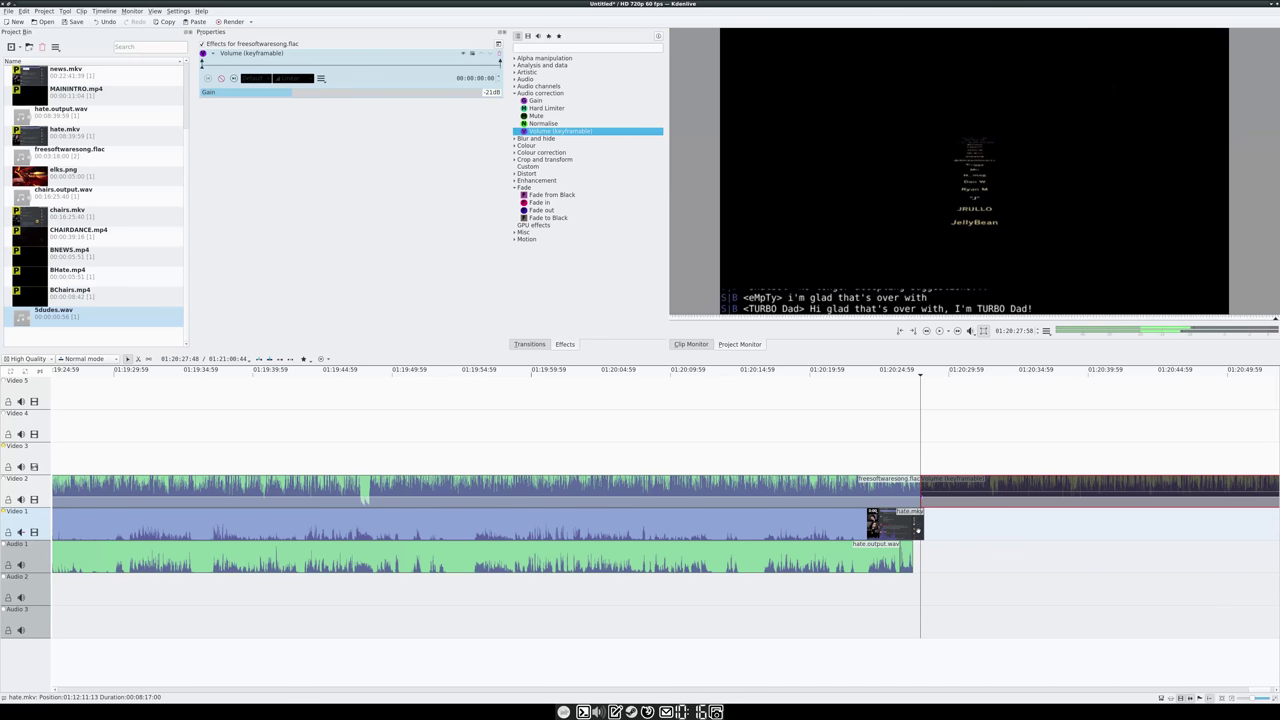
pyautogui.click(944, 487)
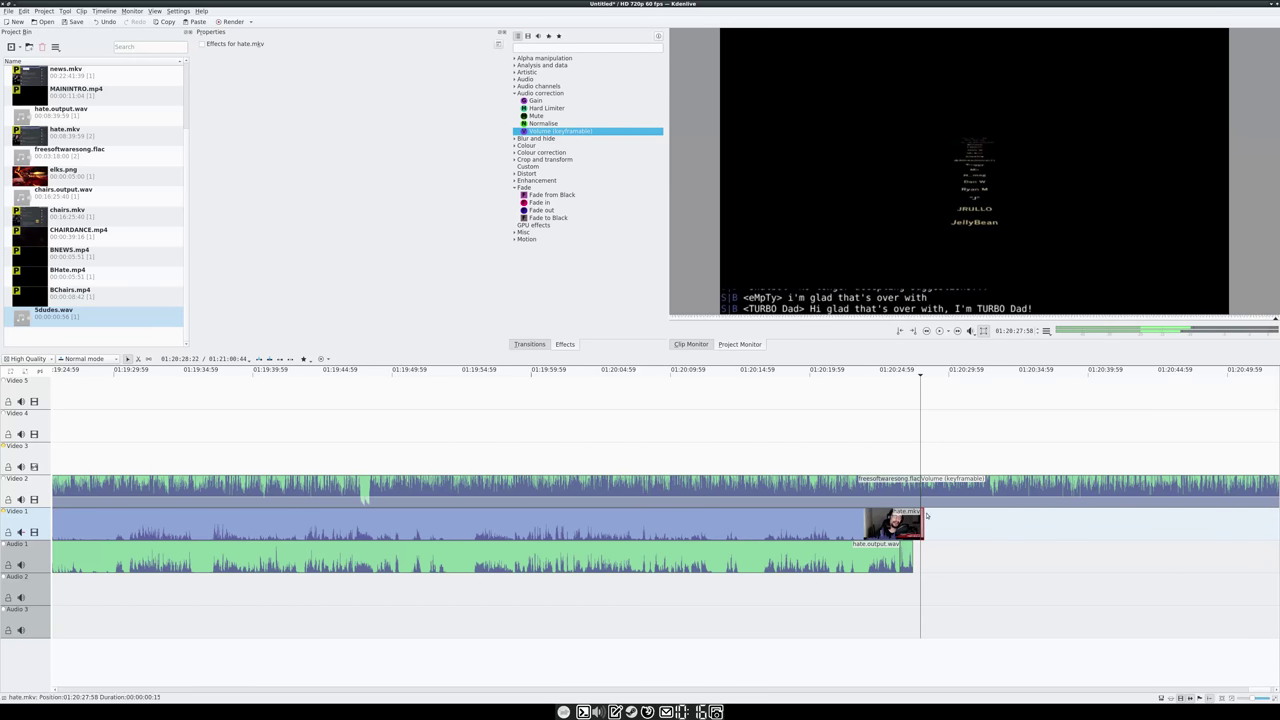
pyautogui.scroll(2, 942, 485)
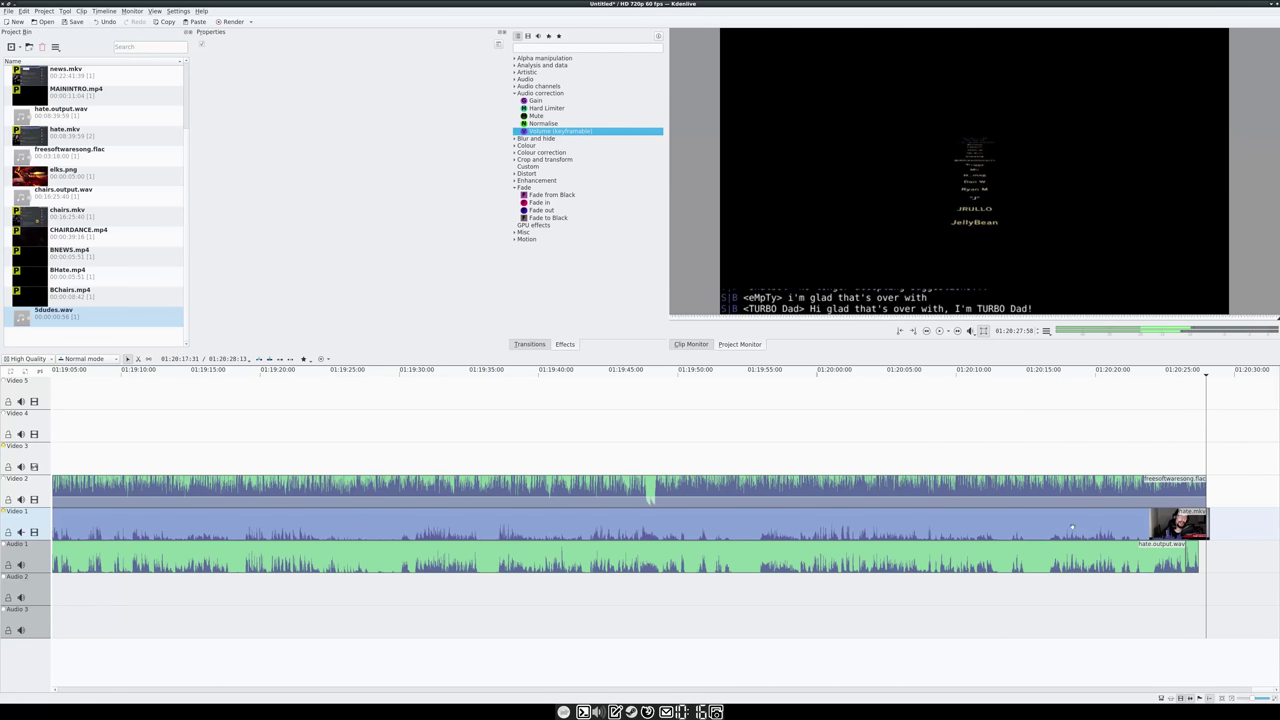
pyautogui.scroll(1, 1207, 521)
# - Add a Fade to Black effect to hate.mkv and a Fade out effect to freesoftwaresong.flac, and preview the ending
pyautogui.click(1200, 521)
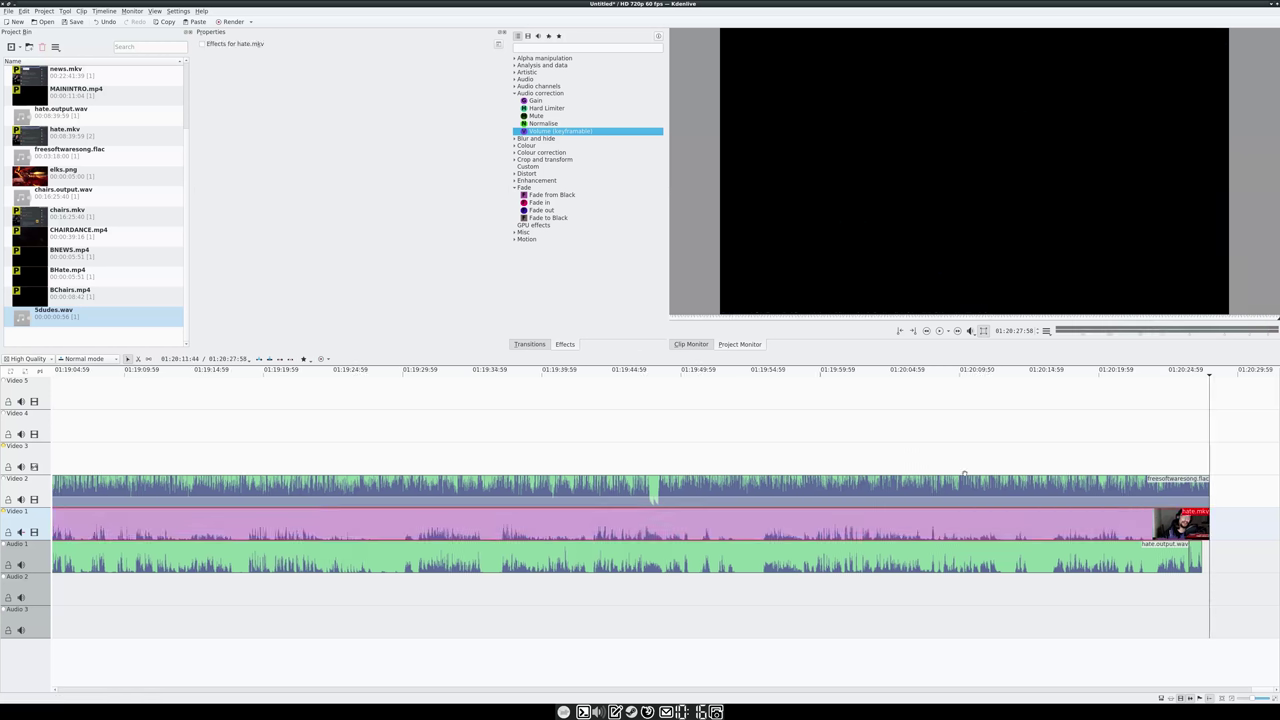
pyautogui.doubleClick(524, 218)
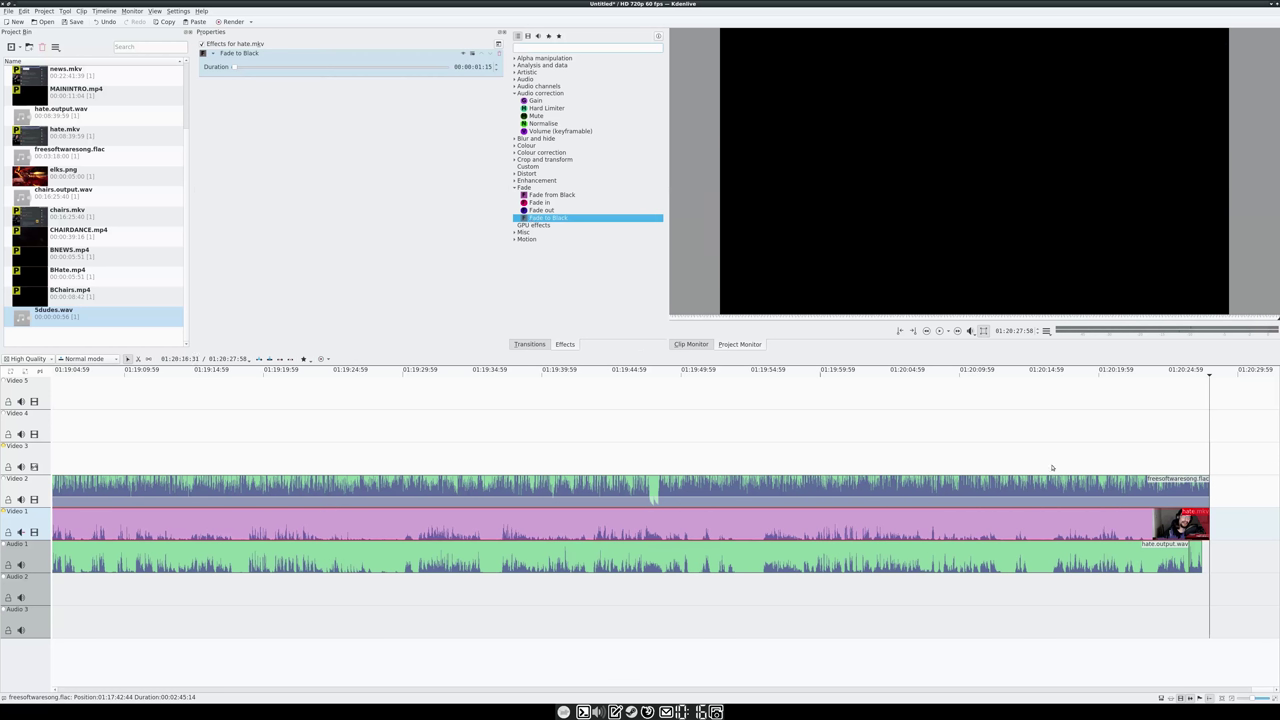
pyautogui.click(1104, 487)
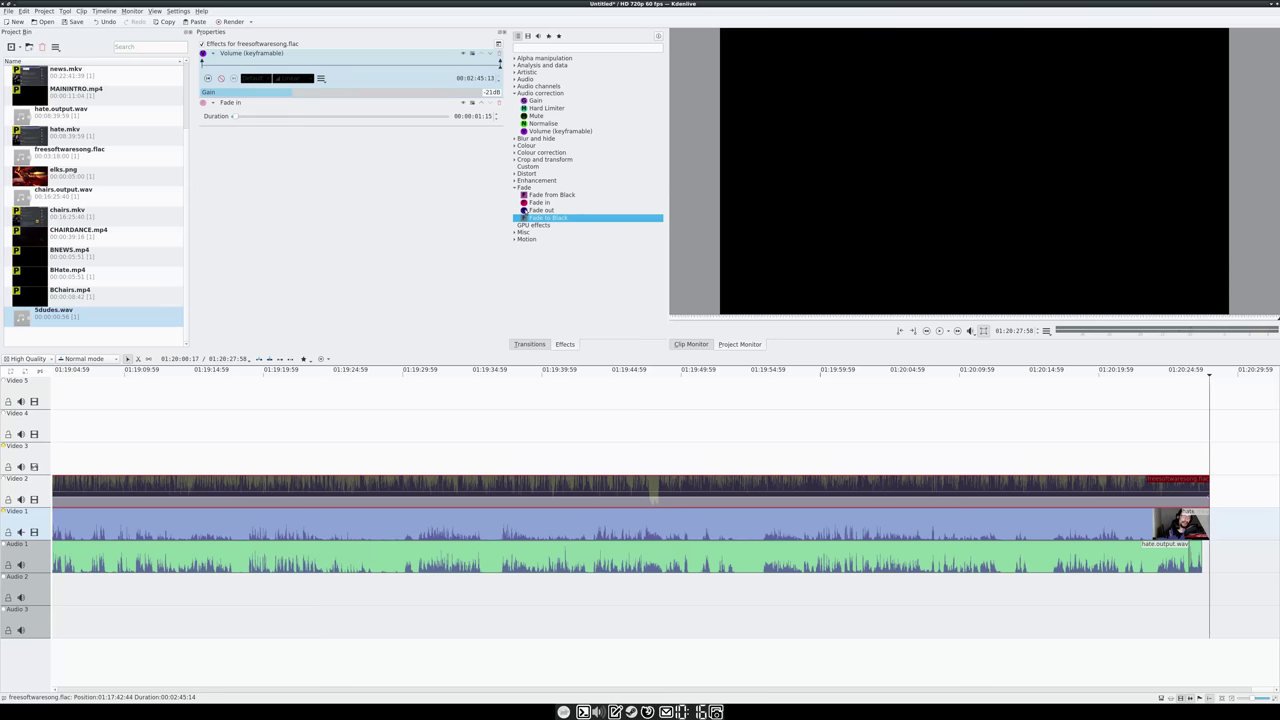
pyautogui.doubleClick(523, 210)
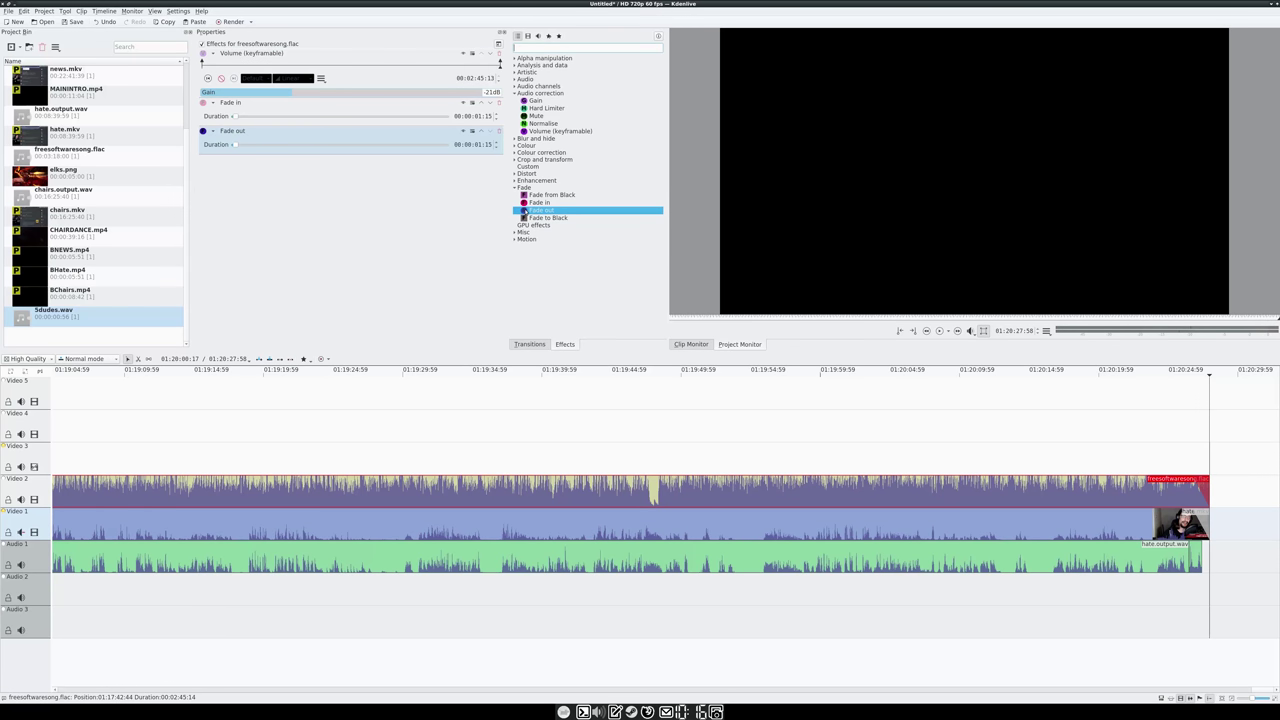
pyautogui.click(1159, 376)
pyautogui.click(939, 331)
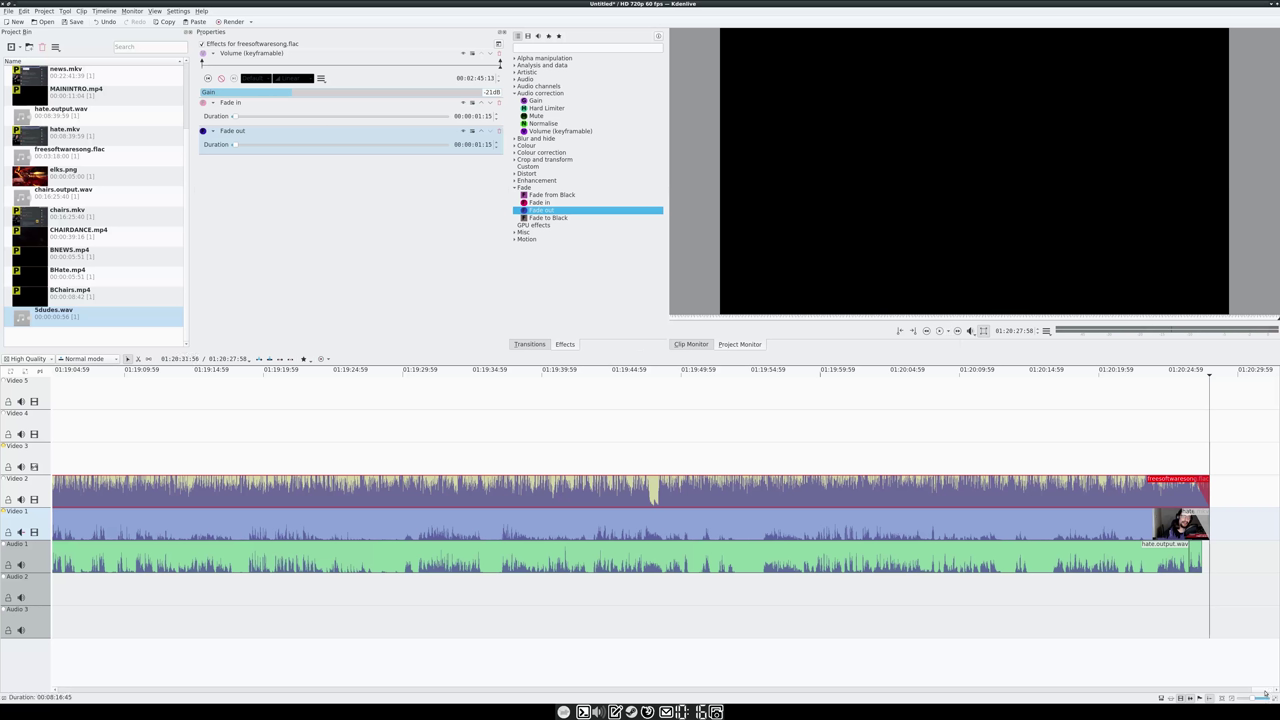
# - Add a Dissolve transition at the start of BHate.mp4 where it overlaps chairs.mkv, around 01:12:06:44
pyautogui.moveTo(1265, 692); pyautogui.dragTo(1149, 698)
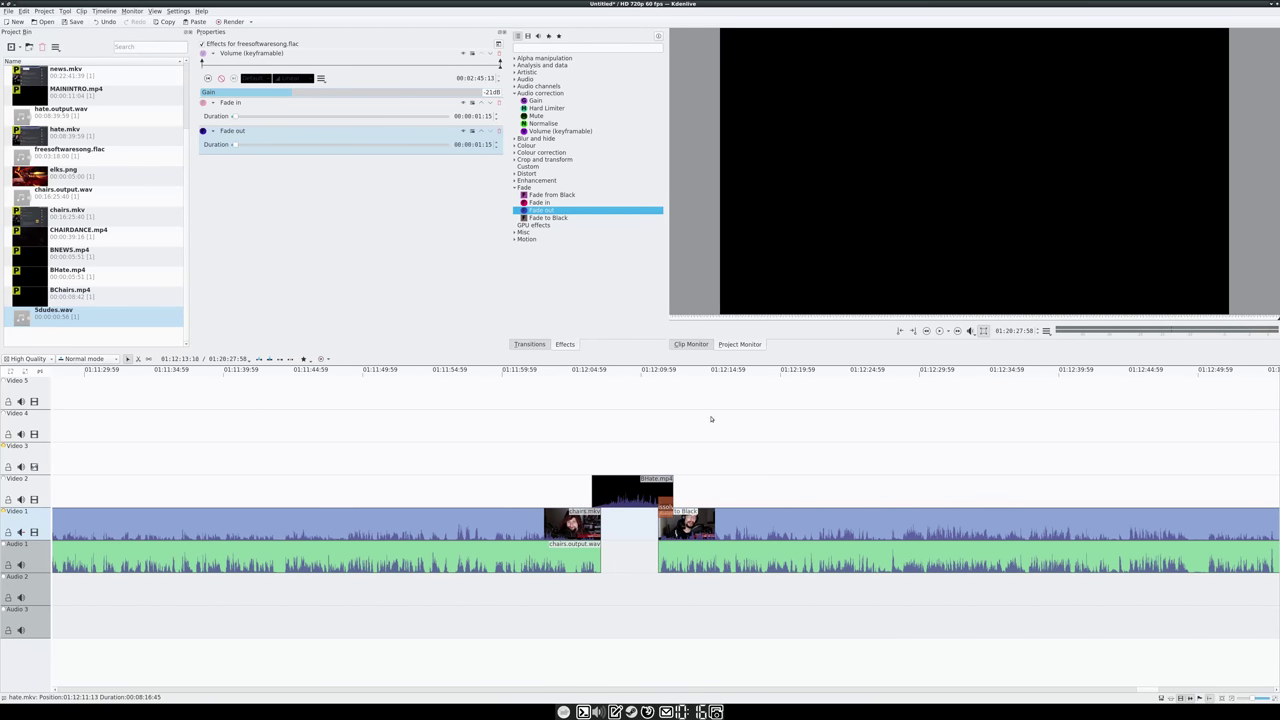
pyautogui.moveTo(584, 372); pyautogui.dragTo(596, 372)
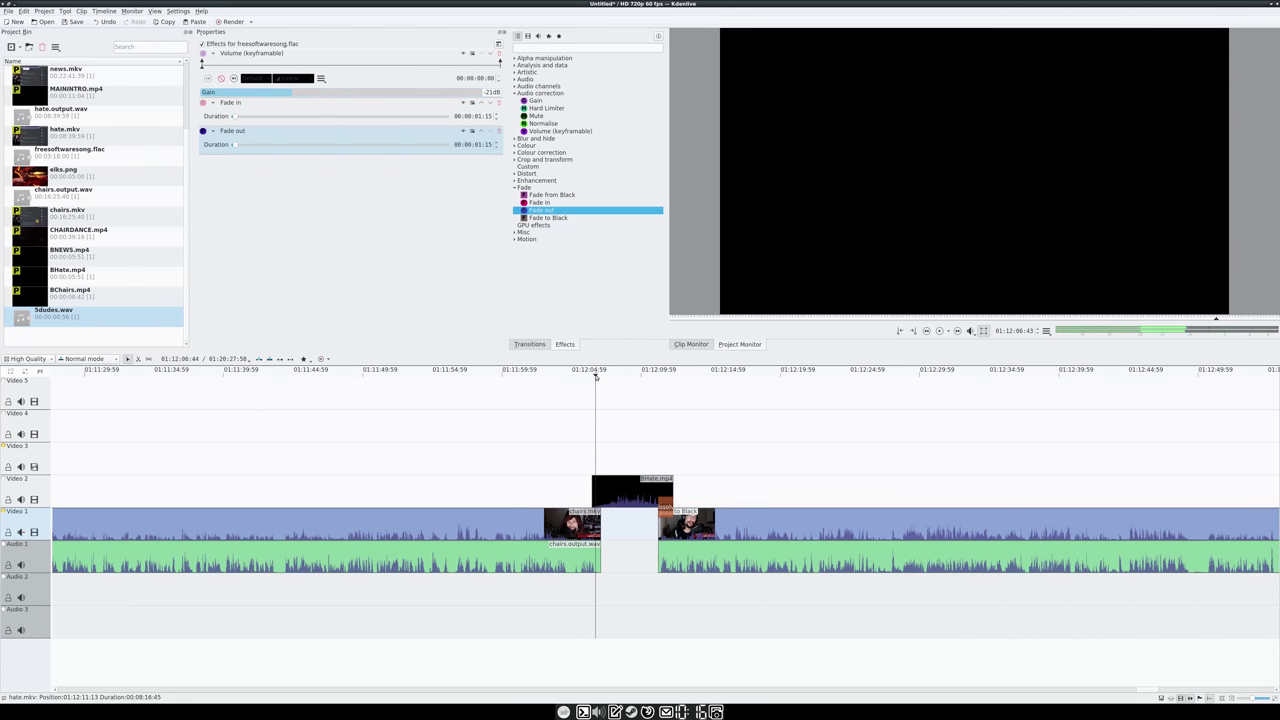
pyautogui.rightClick(595, 495)
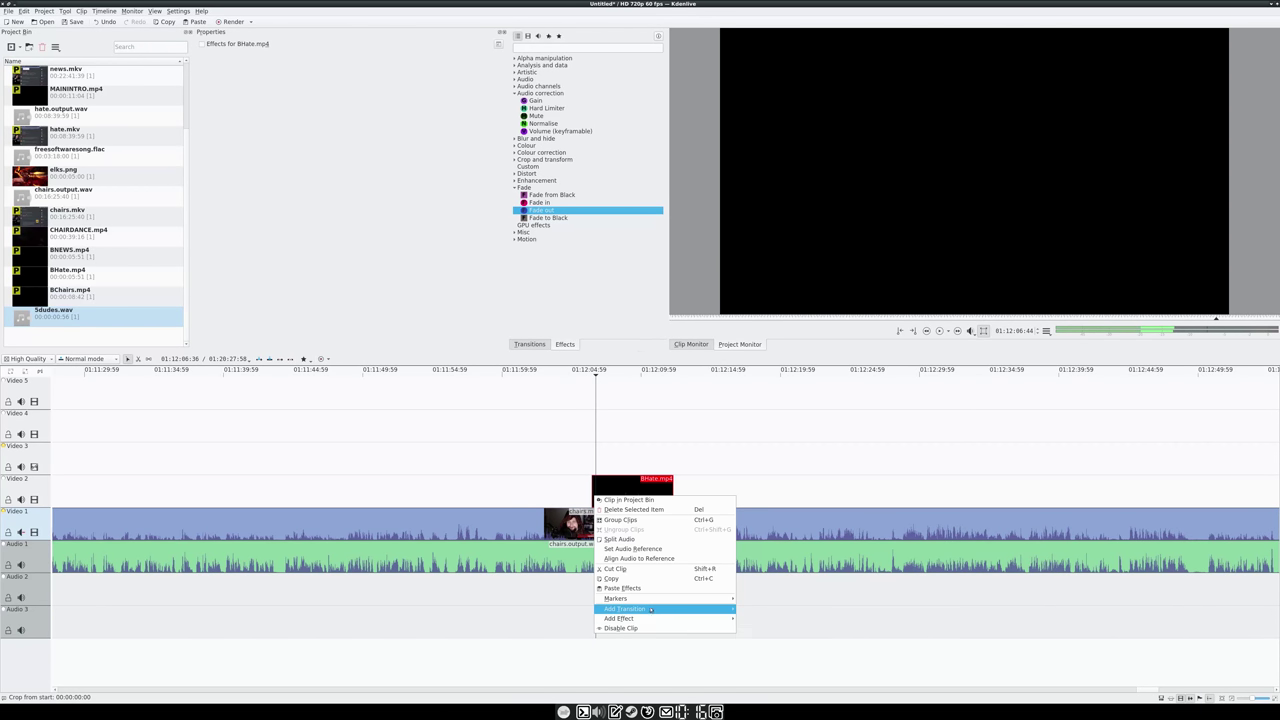
pyautogui.moveTo(653, 611)
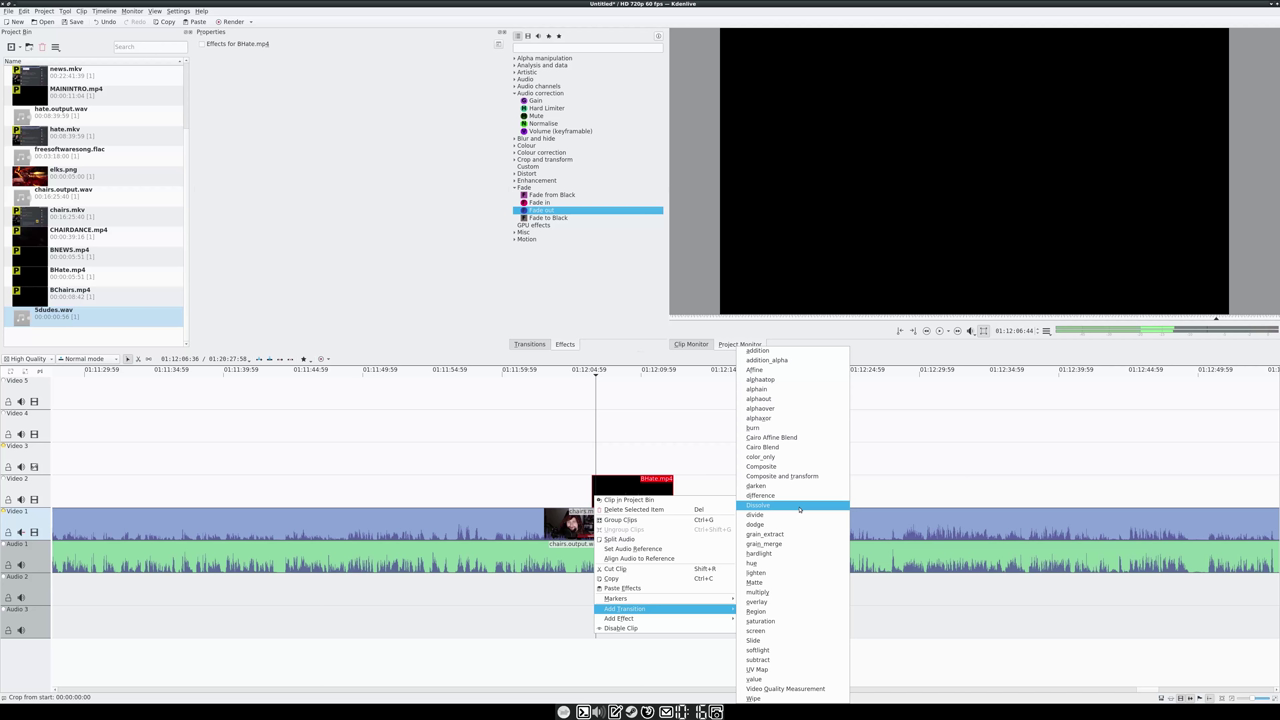
pyautogui.click(800, 507)
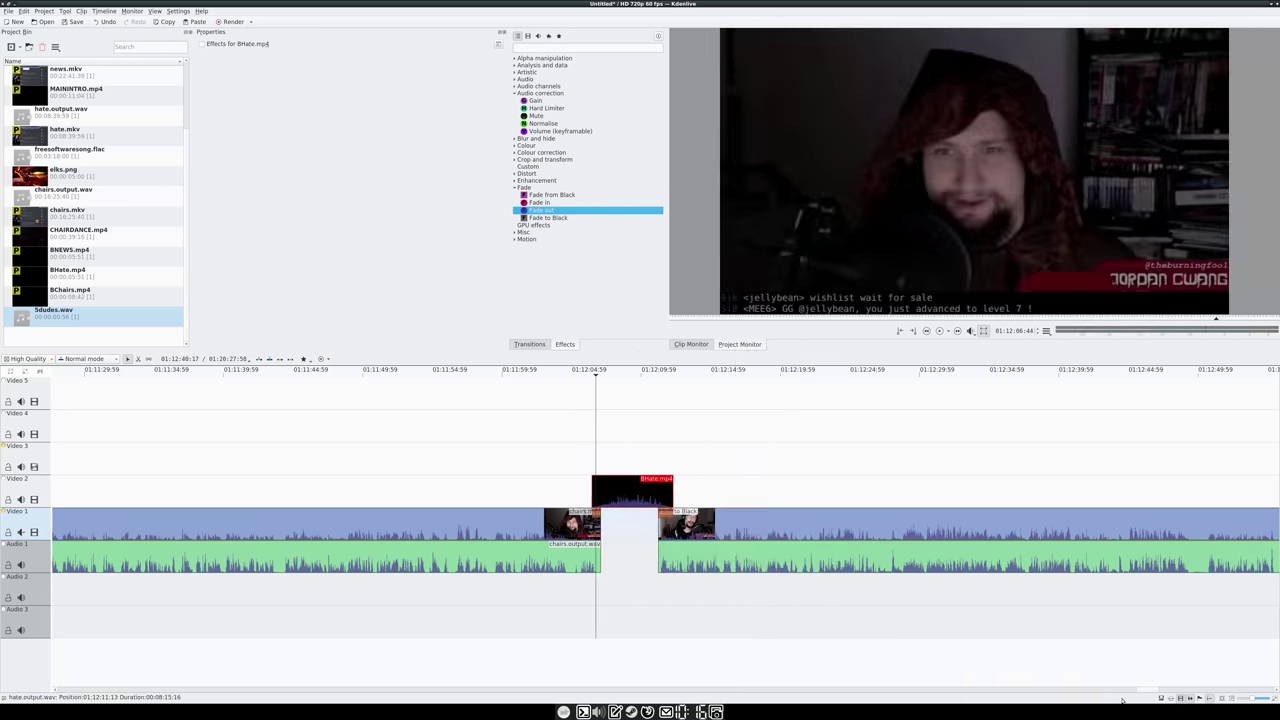
# - Review the segment joins back to the start of the timeline and examine the intro section around 00:00:12
pyautogui.moveTo(1146, 692); pyautogui.dragTo(905, 702)
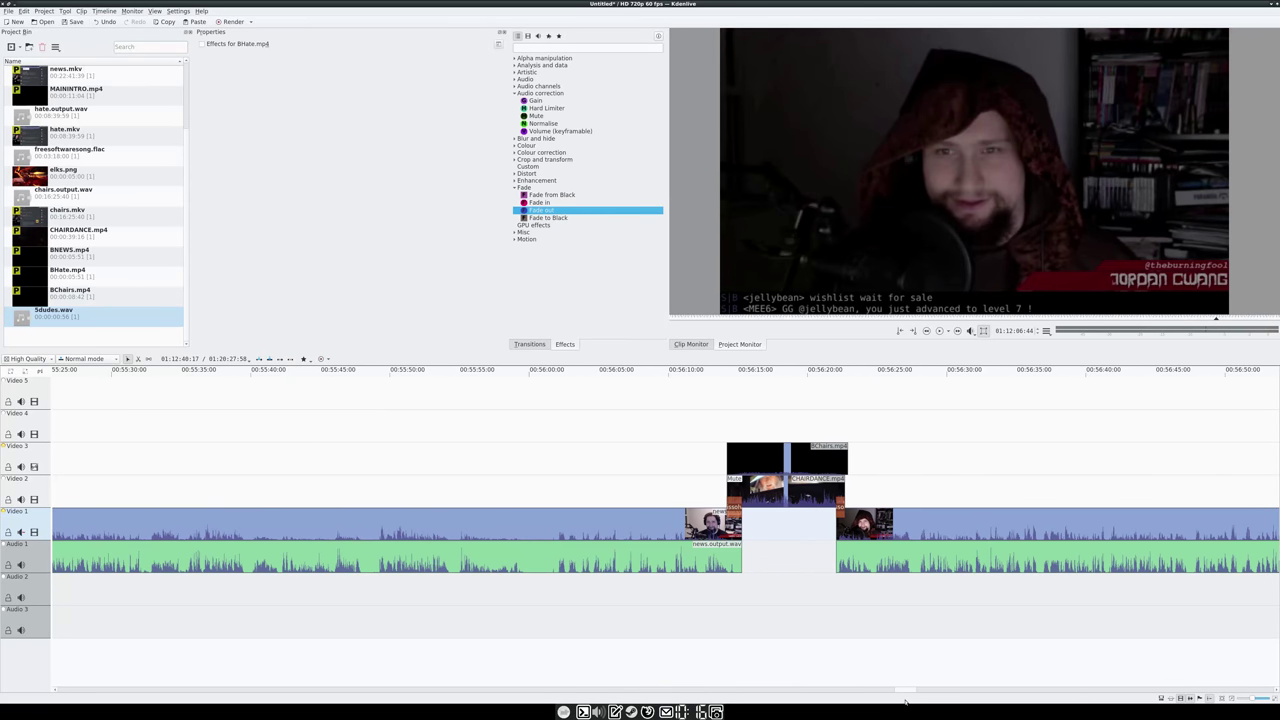
pyautogui.moveTo(905, 702); pyautogui.dragTo(129, 694)
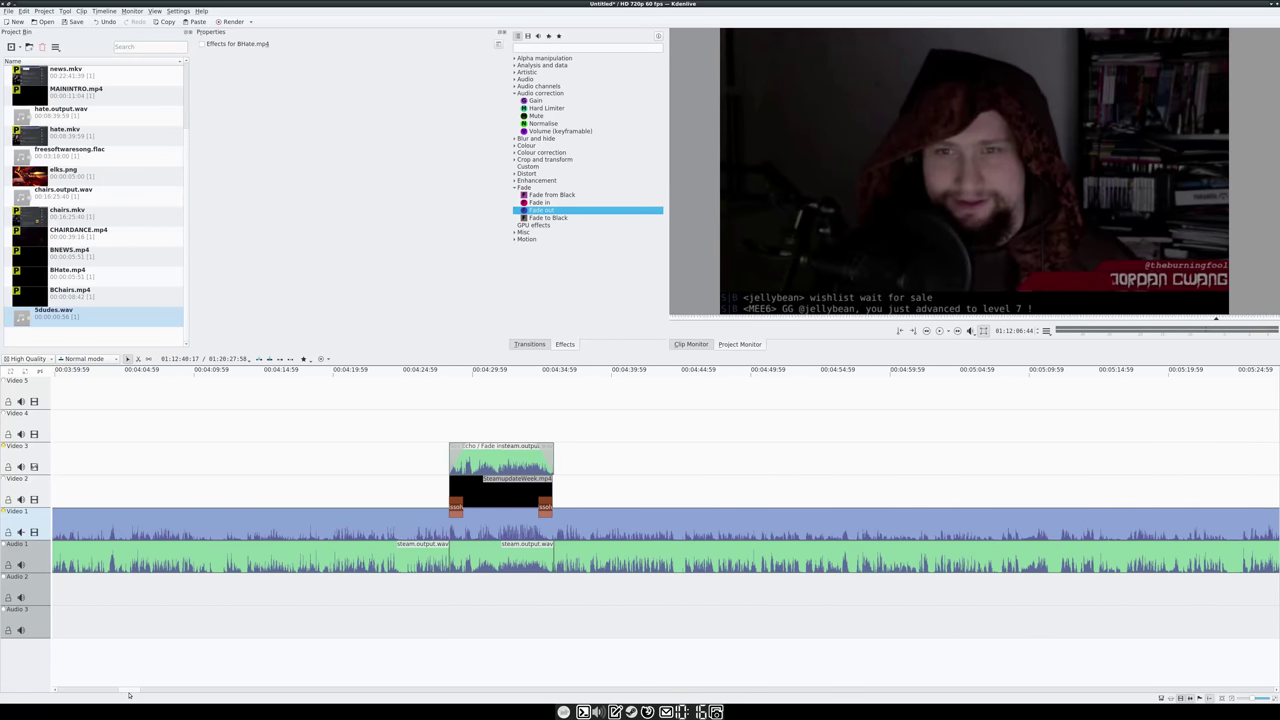
pyautogui.moveTo(129, 694); pyautogui.dragTo(66, 694)
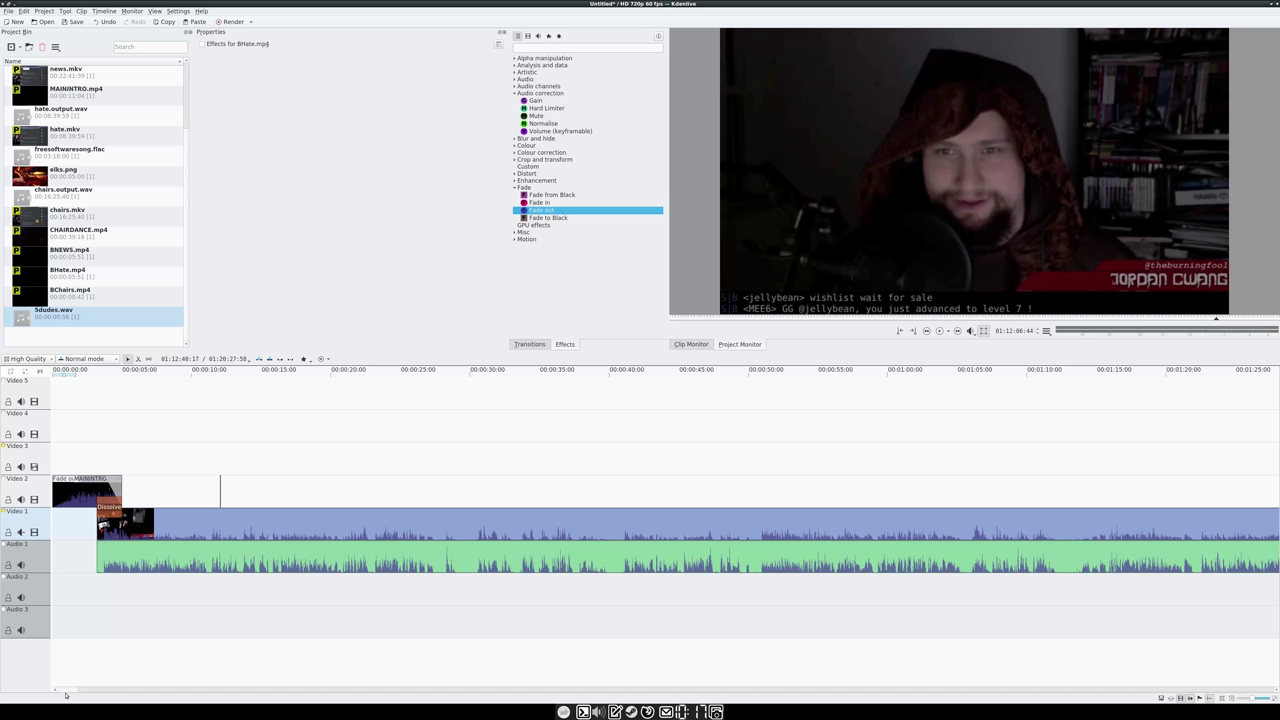
pyautogui.moveTo(200, 376); pyautogui.dragTo(226, 383)
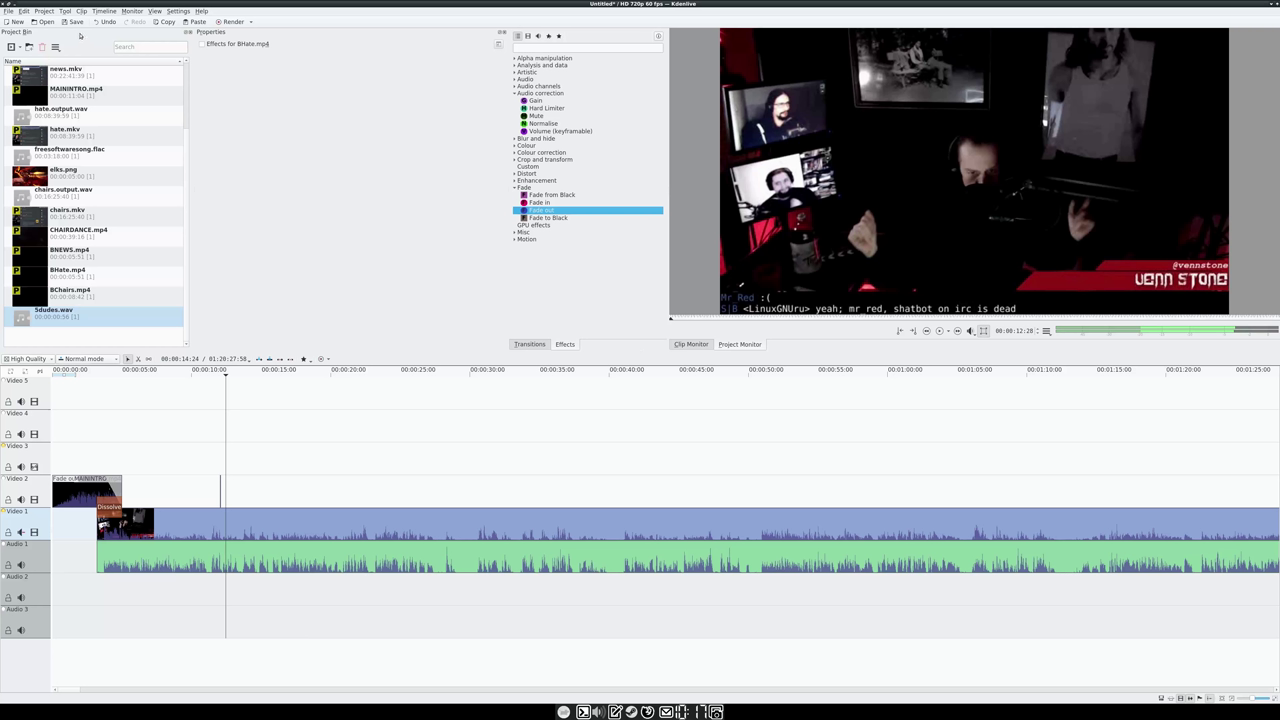
# - Open the render settings with the additional options shown and inspect the custom MP4 profile's movflags=faststart parameter
pyautogui.click(229, 22)
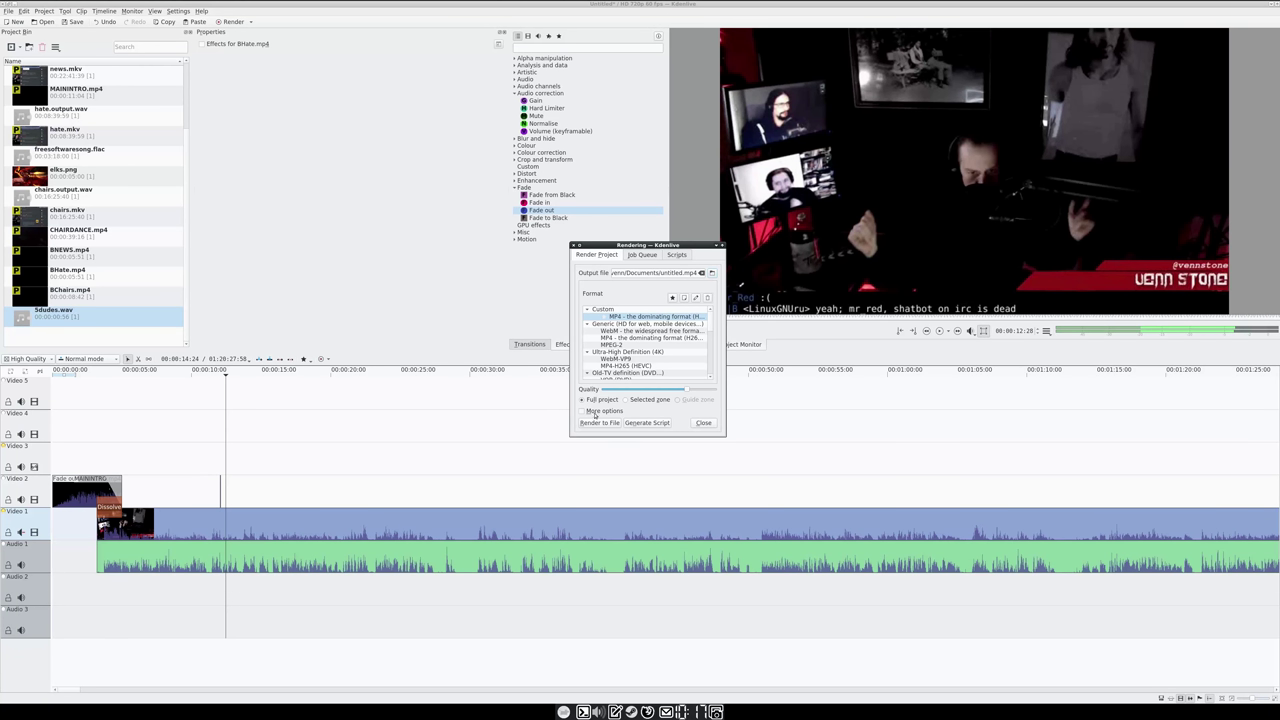
pyautogui.click(582, 411)
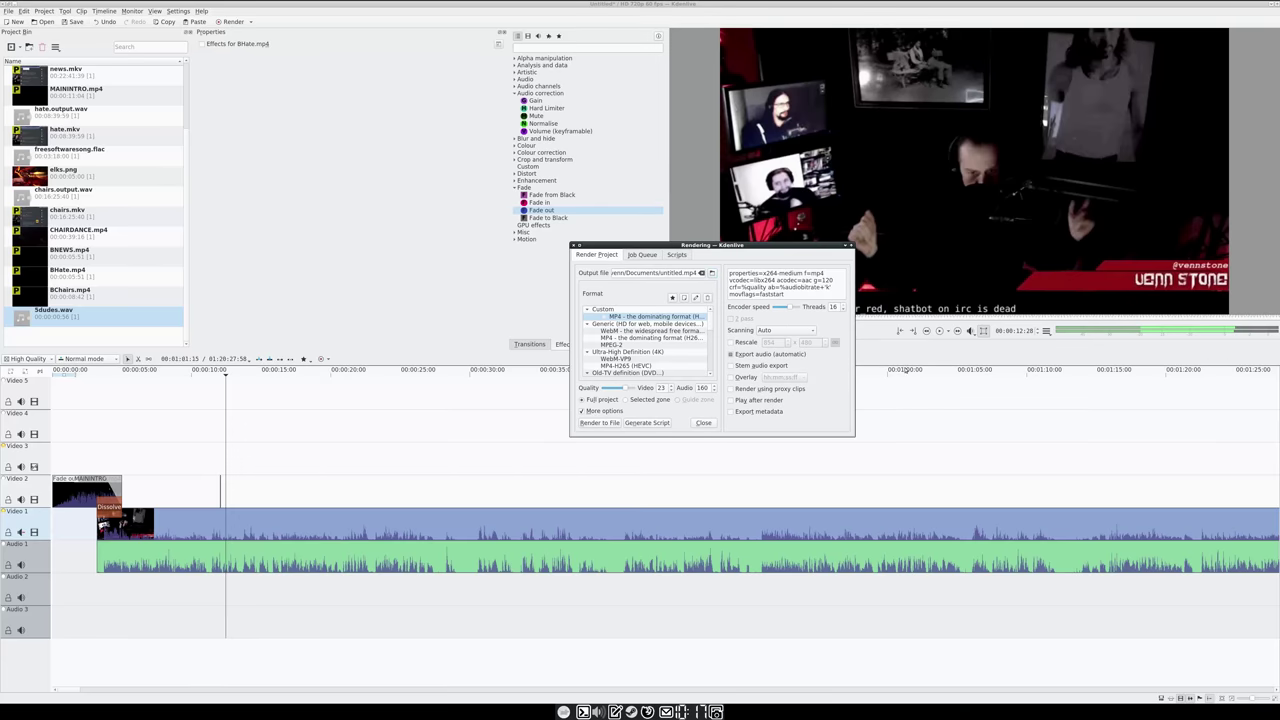
pyautogui.moveTo(795, 297); pyautogui.dragTo(729, 296)
# - Look at the lossless H.264 (libx264+aac) render format, and select the audio-only WAV format
pyautogui.scroll(-8, 661, 344)
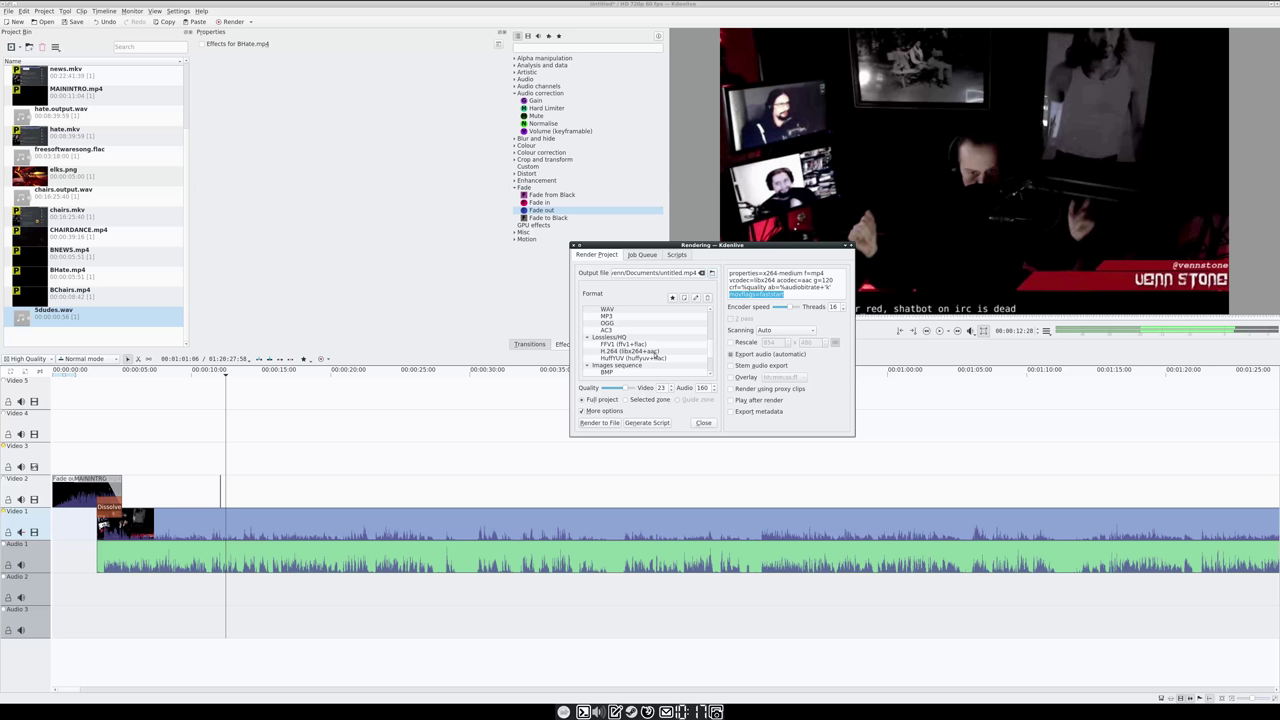
pyautogui.click(655, 352)
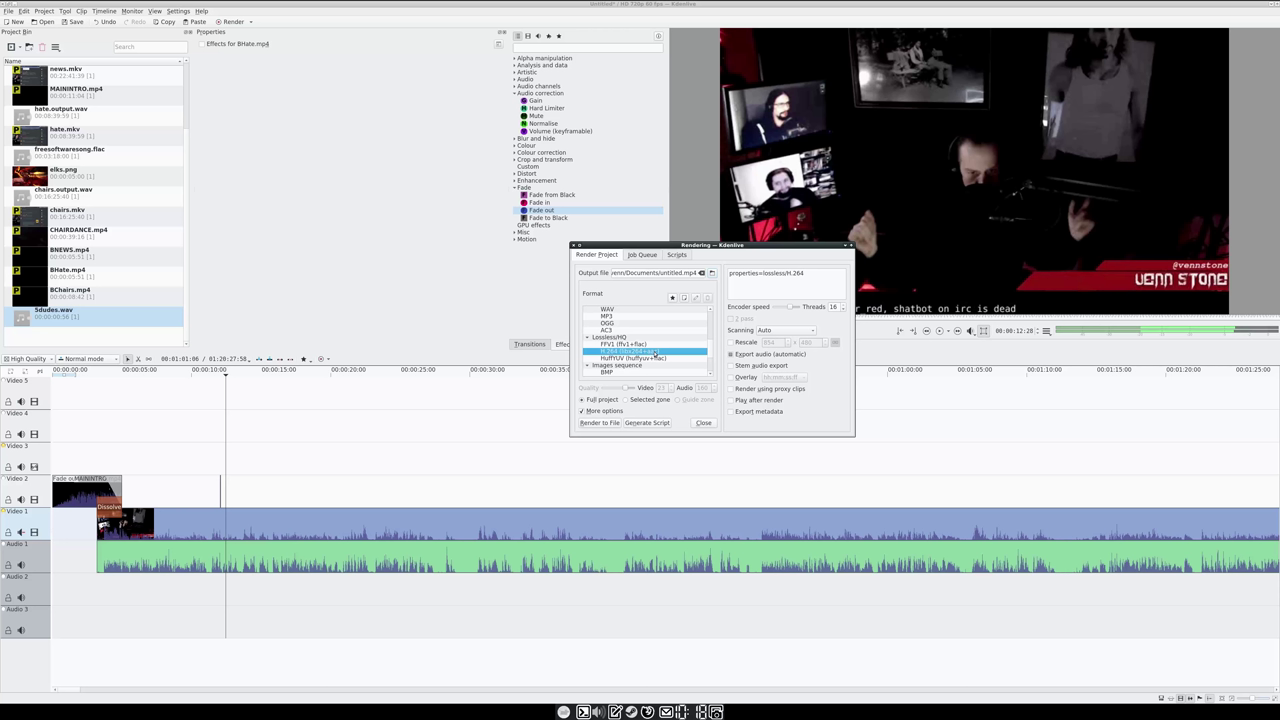
pyautogui.scroll(1, 655, 356)
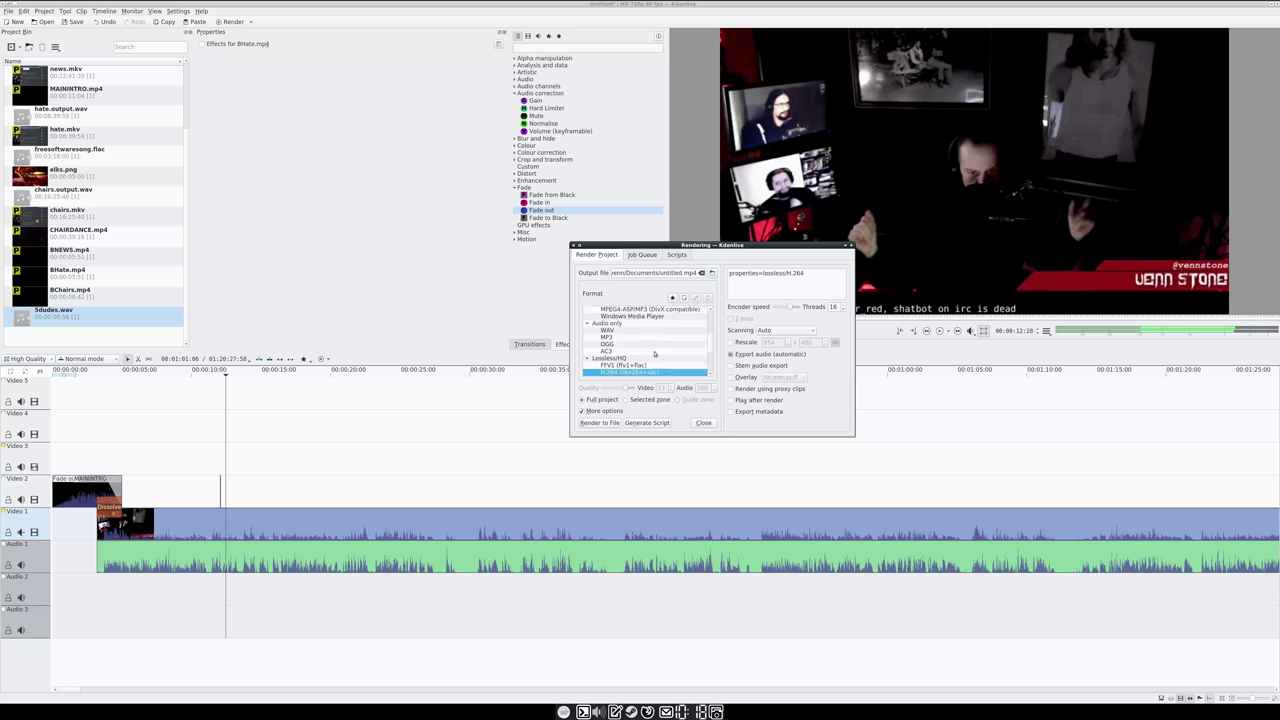
pyautogui.click(613, 331)
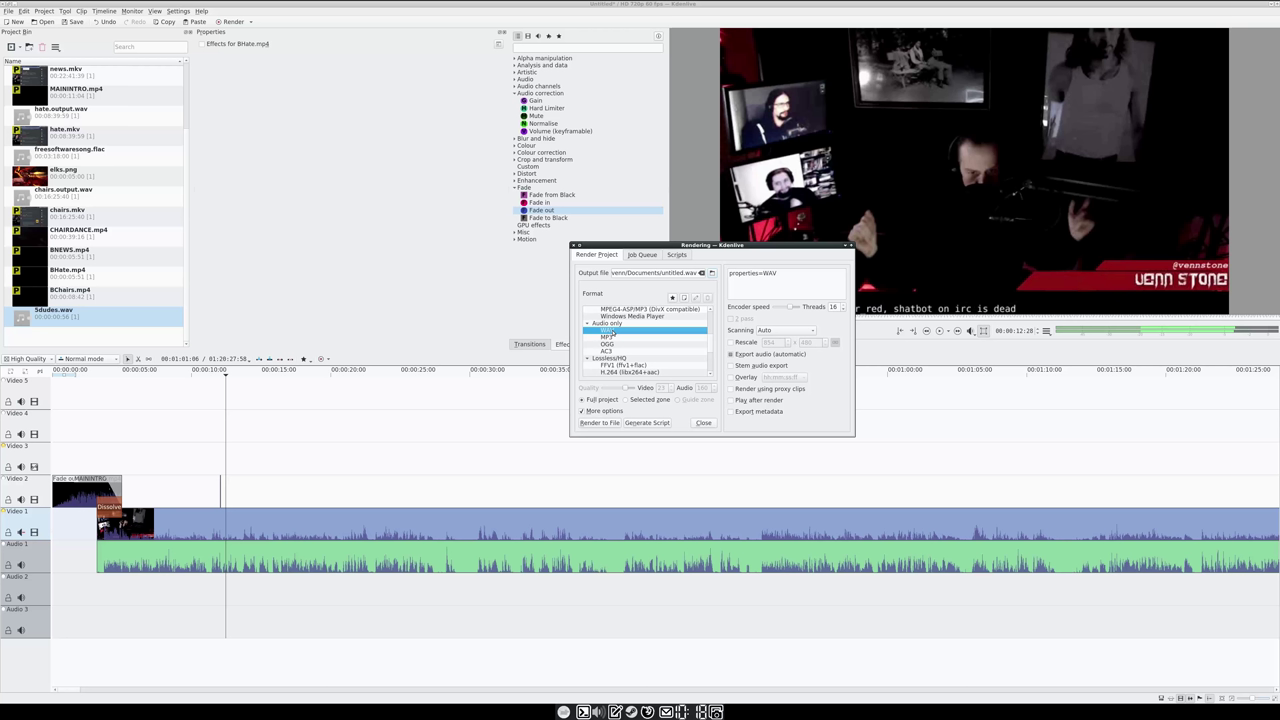